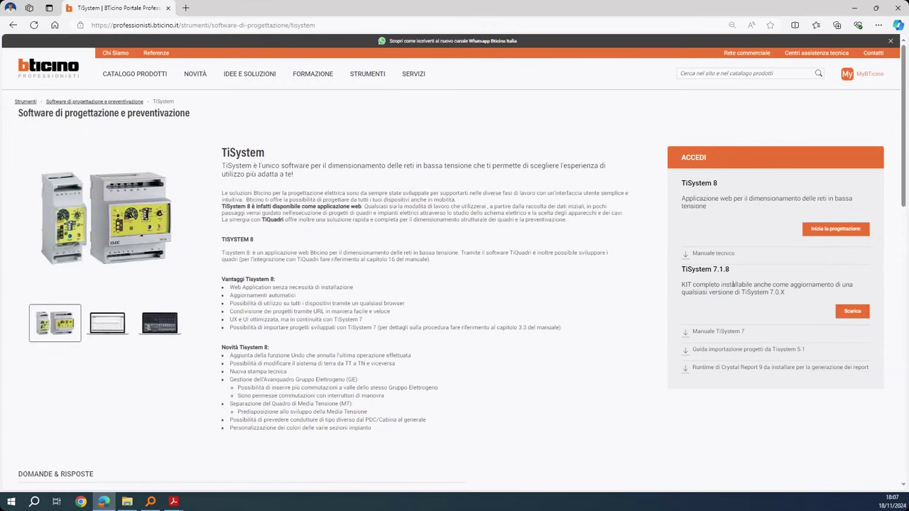
Launch the TiSystem 8 web application from the BTicino page and open the default options for new projects
left_click(839, 234)
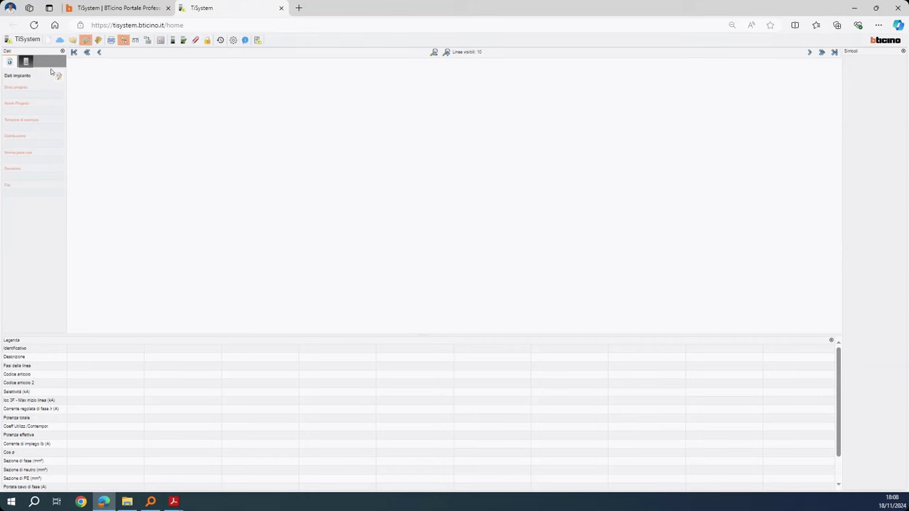
left_click(233, 41)
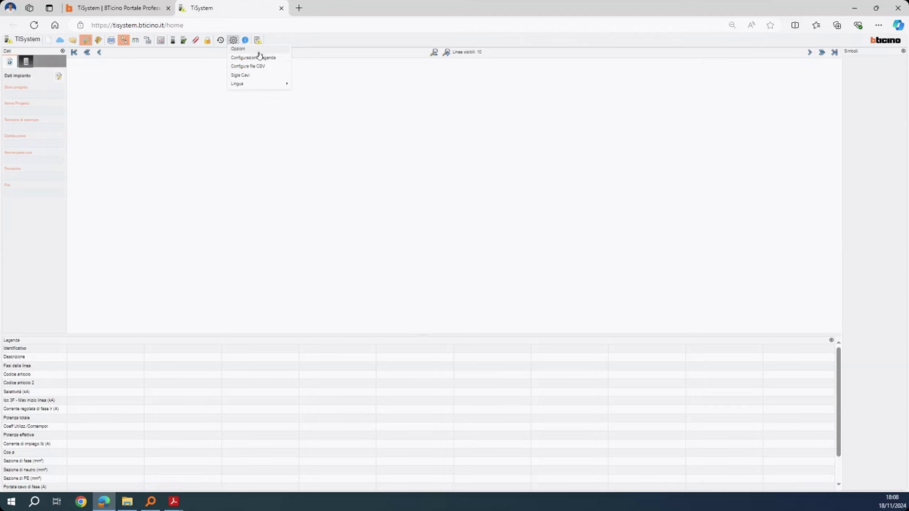
left_click(262, 49)
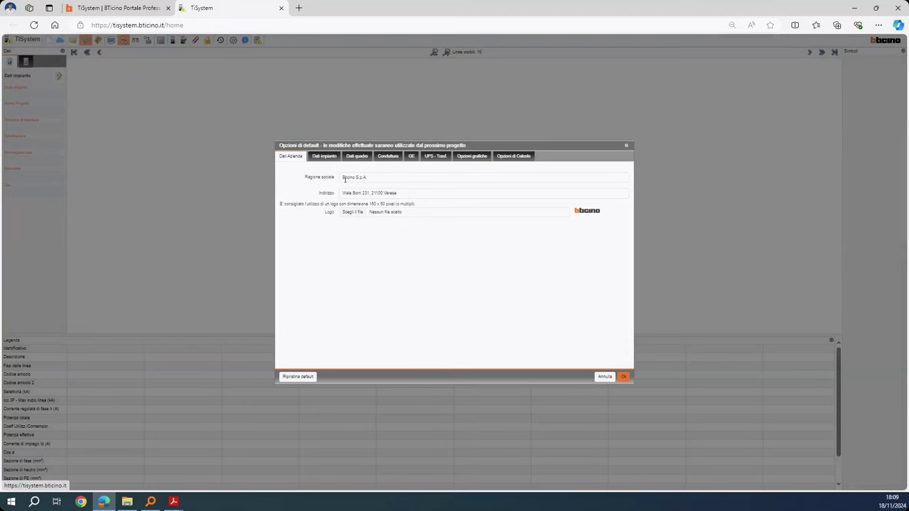
Review the default plant, board and conduit (Condutture) options, including the transformer power choices, and leave them without saving
left_click(331, 162)
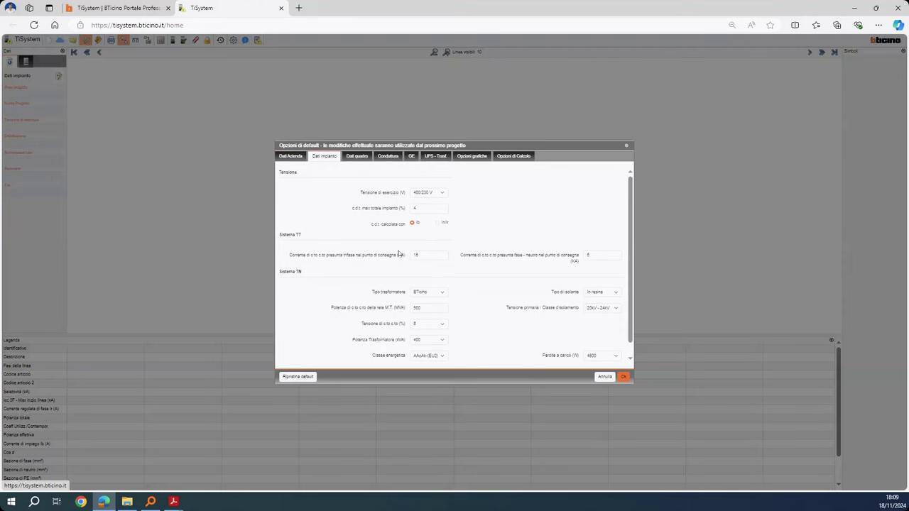
left_click(425, 196)
left_click(431, 195)
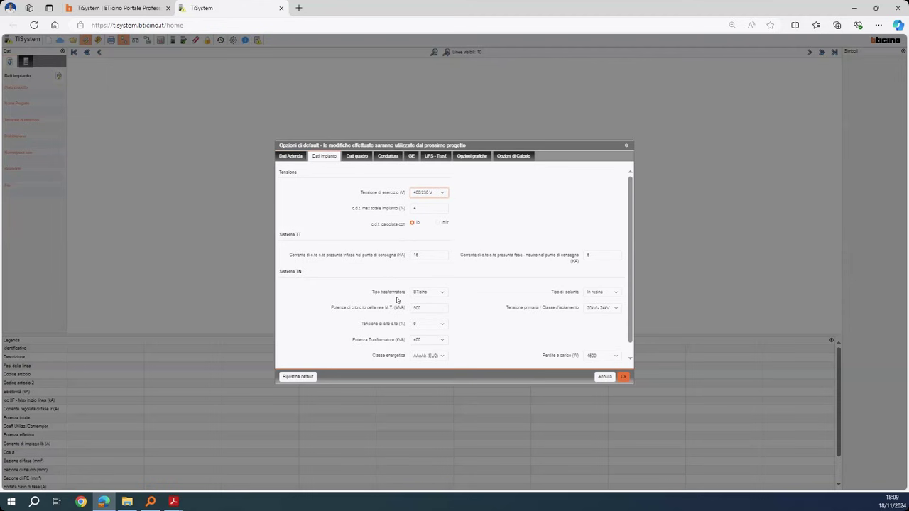
left_click(425, 340)
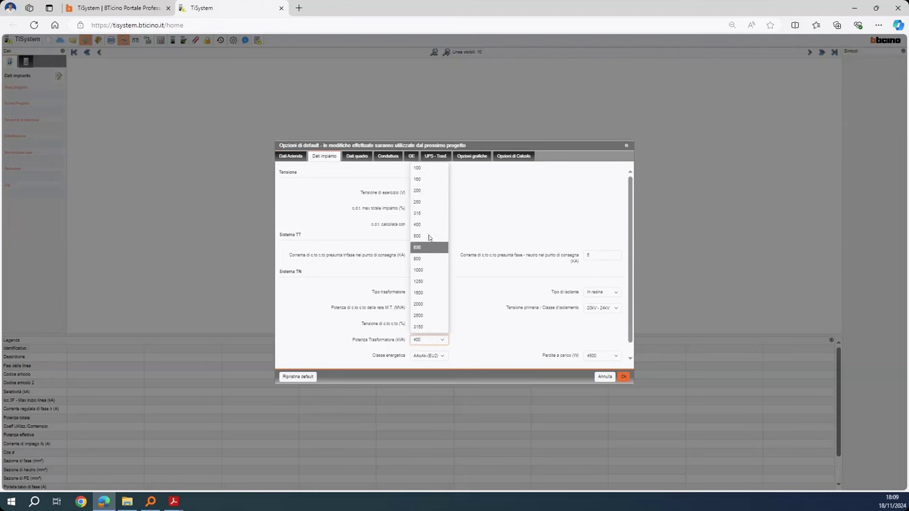
left_click(460, 297)
key("Tab")
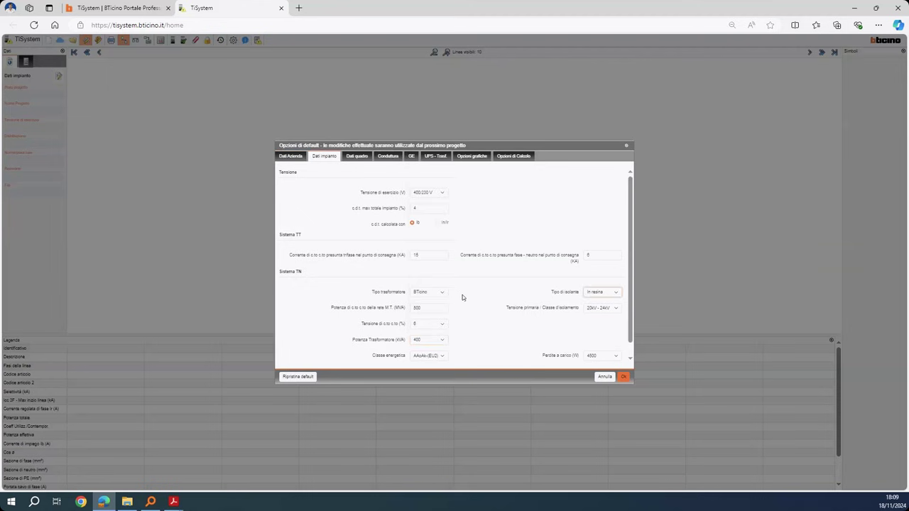
left_click(365, 155)
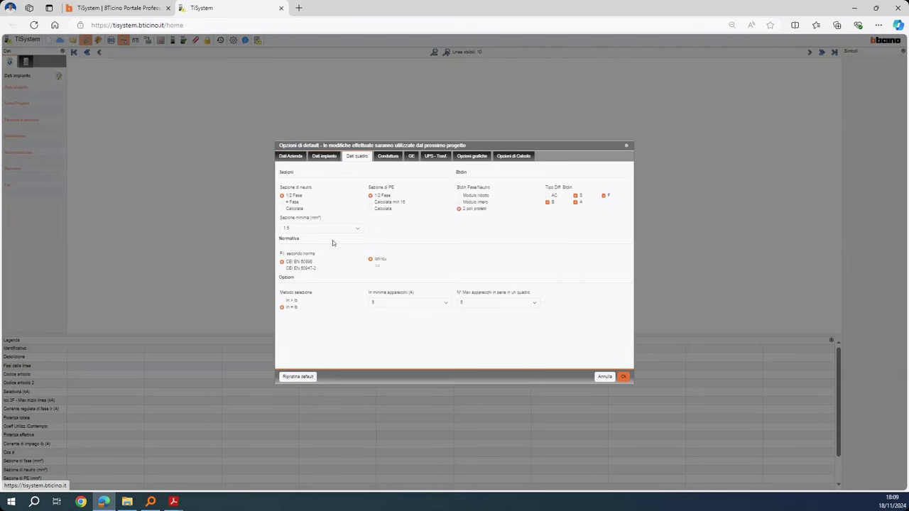
left_click(390, 157)
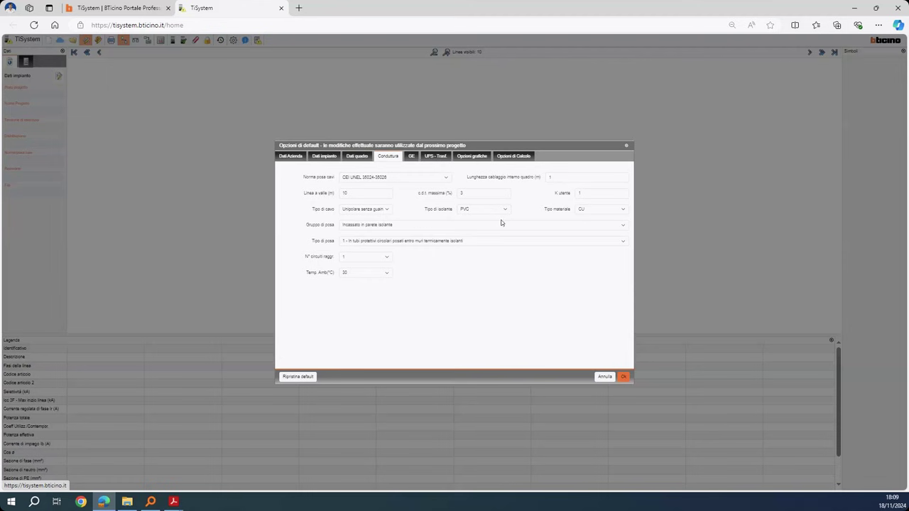
left_click(605, 377)
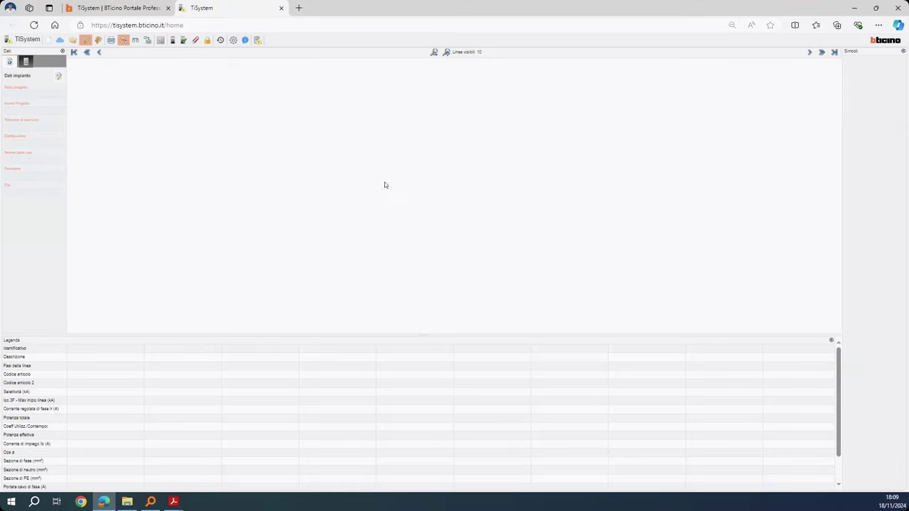
Check which project file types can be imported, and leave the import without choosing a file
left_click(71, 42)
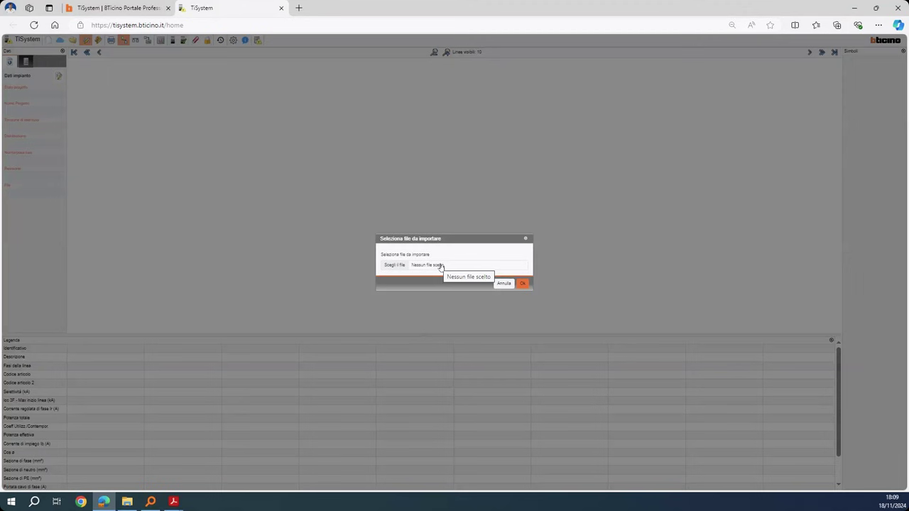
left_click(400, 268)
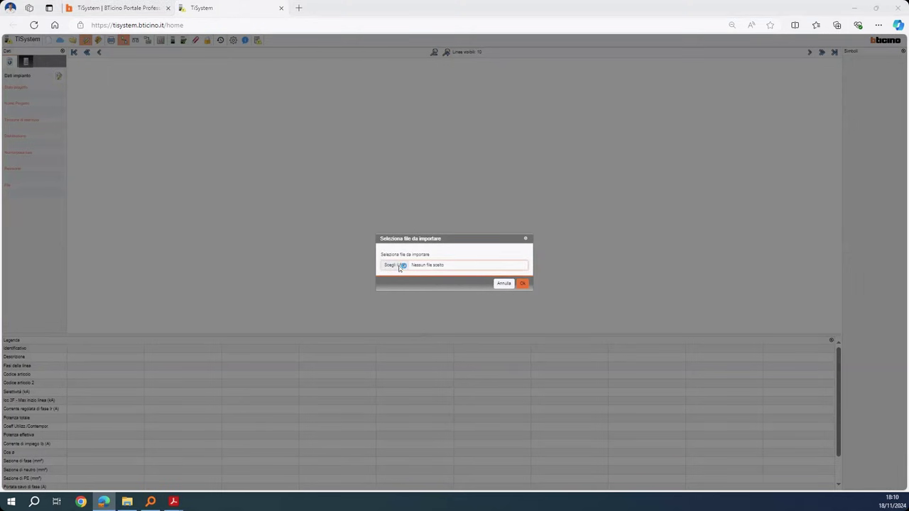
left_click(352, 180)
left_click(355, 180)
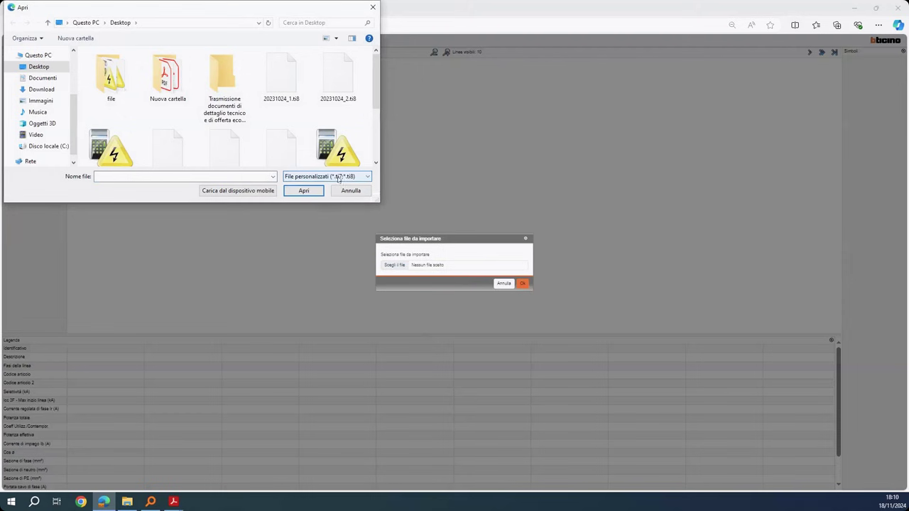
left_click(350, 191)
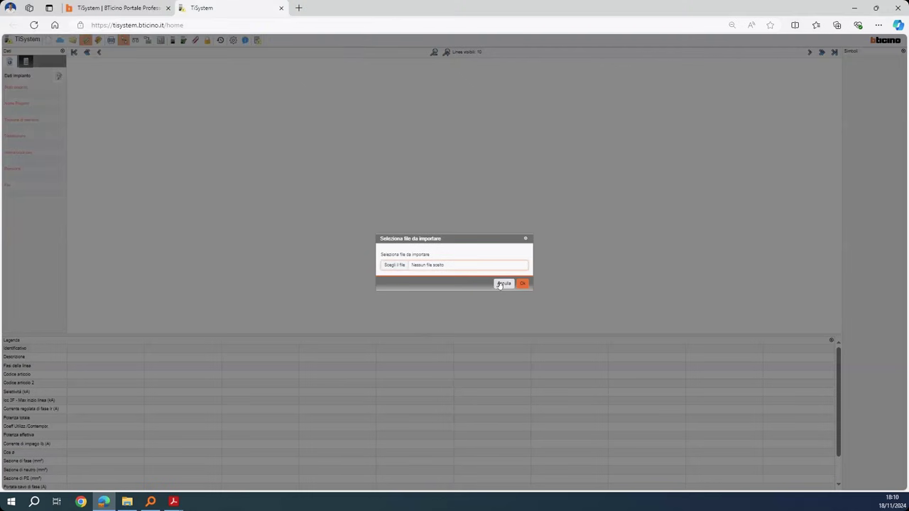
left_click(501, 284)
Examine the saved projects list and the actions offered for each project, and close it without opening one
left_click(59, 40)
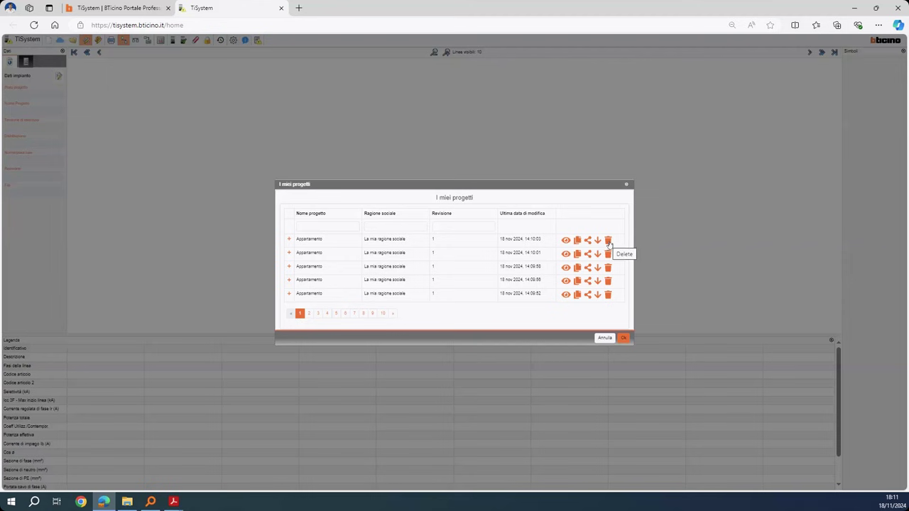
triple_click(518, 253)
left_click(592, 233)
left_click(578, 240)
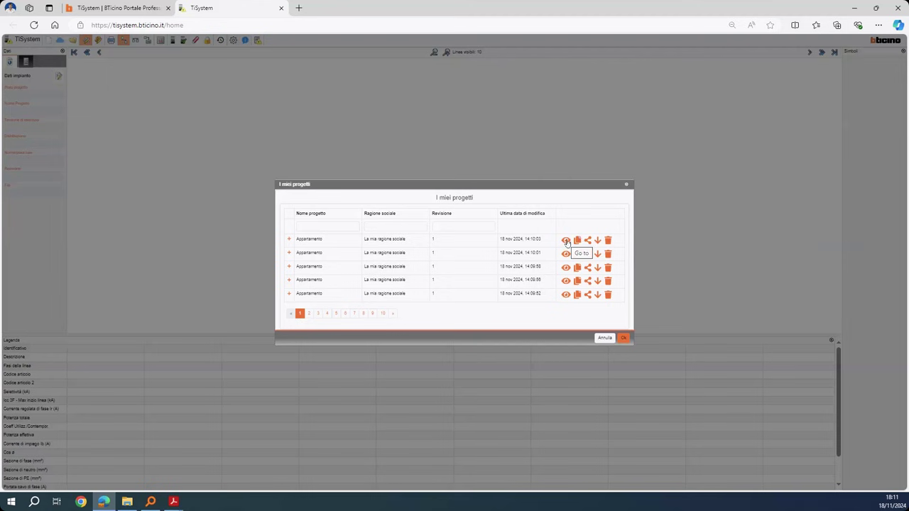
left_click(605, 339)
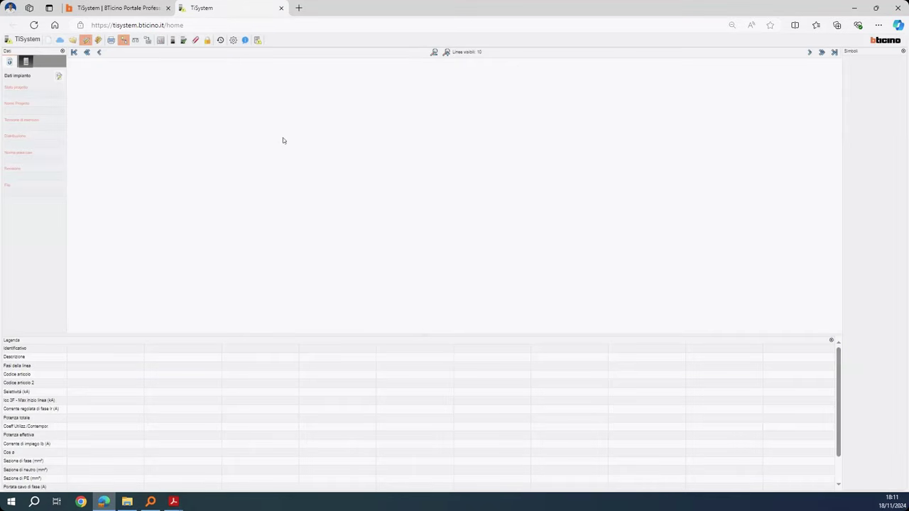
Create a new project named "webinar DL37 08" and use the same text as its file name
left_click(47, 41)
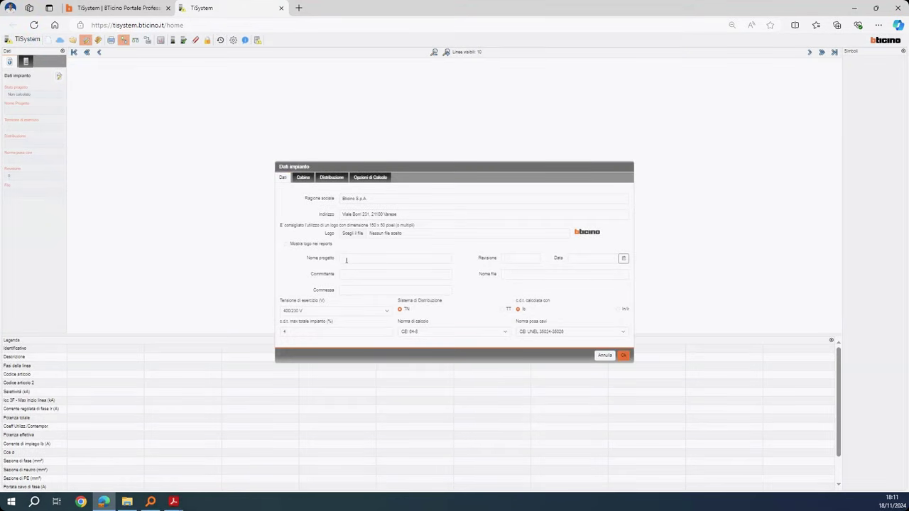
left_click(392, 254)
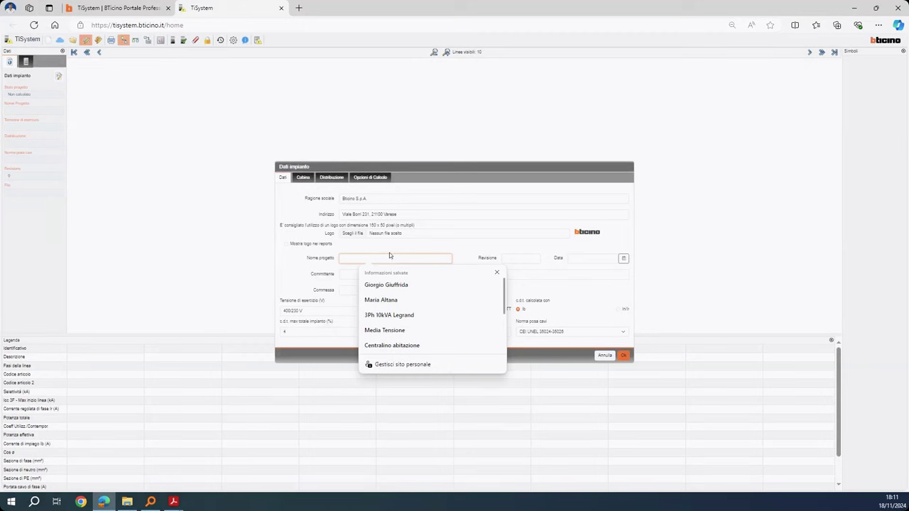
type("we")
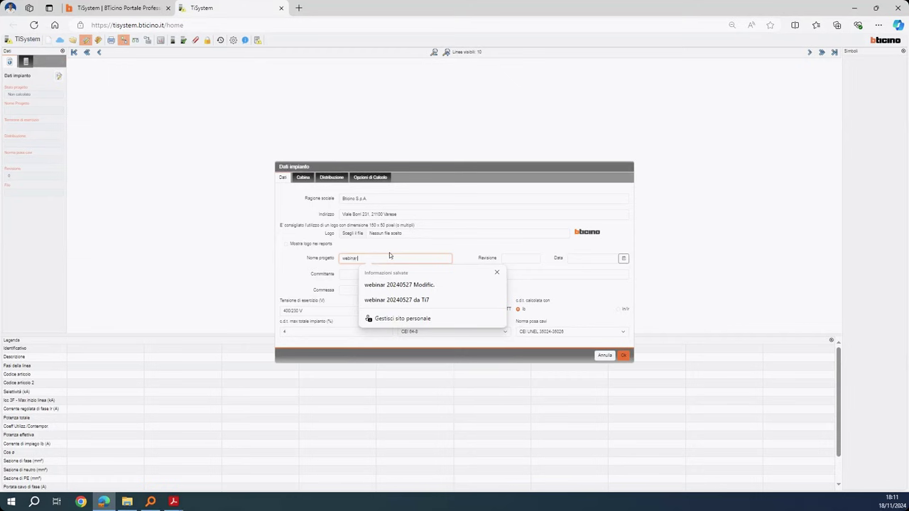
type("binar Di")
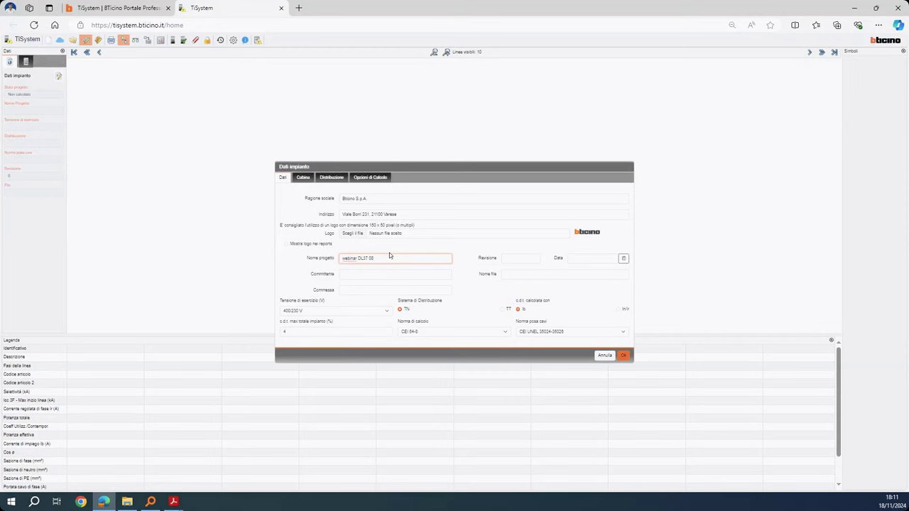
left_click_drag(383, 258, 335, 259)
key("ctrl+c")
left_click(502, 275)
key("ctrl+v")
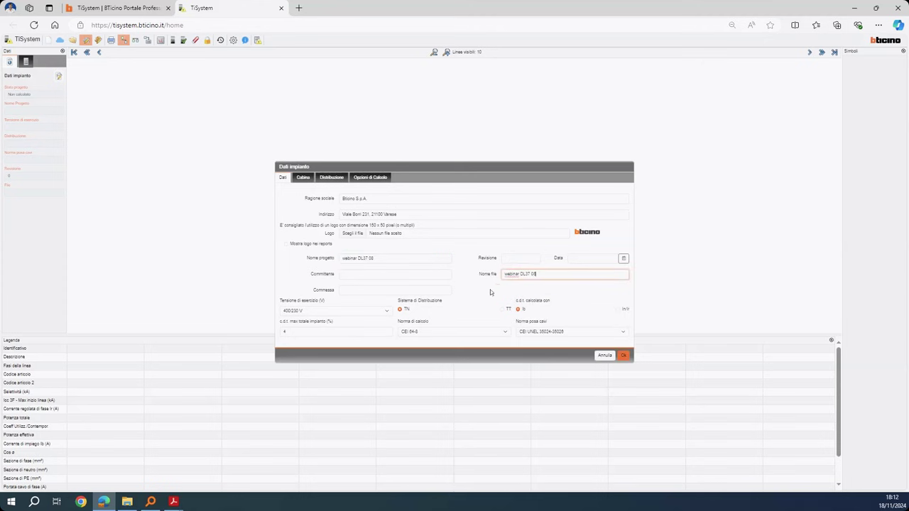
Set the project's revision to 0, its date to 18/11/2024 and its distribution system to TT
left_click(519, 259)
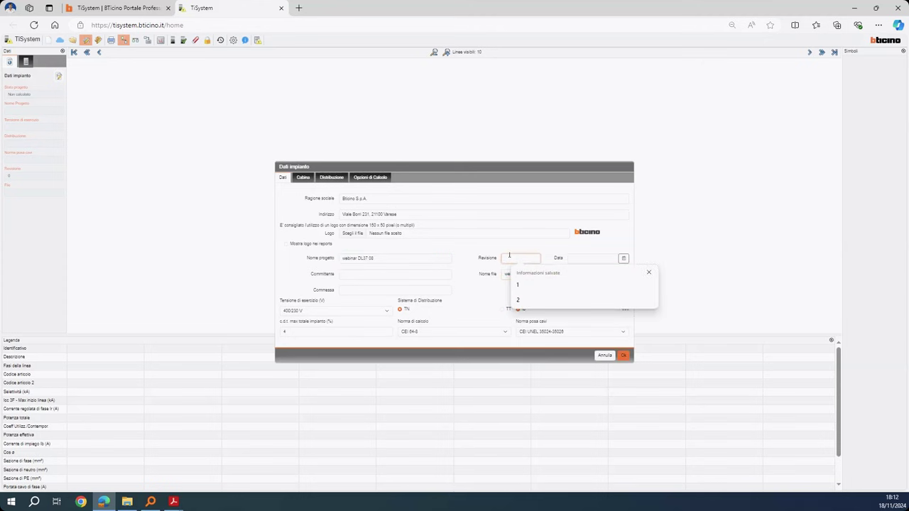
type("0")
left_click(623, 258)
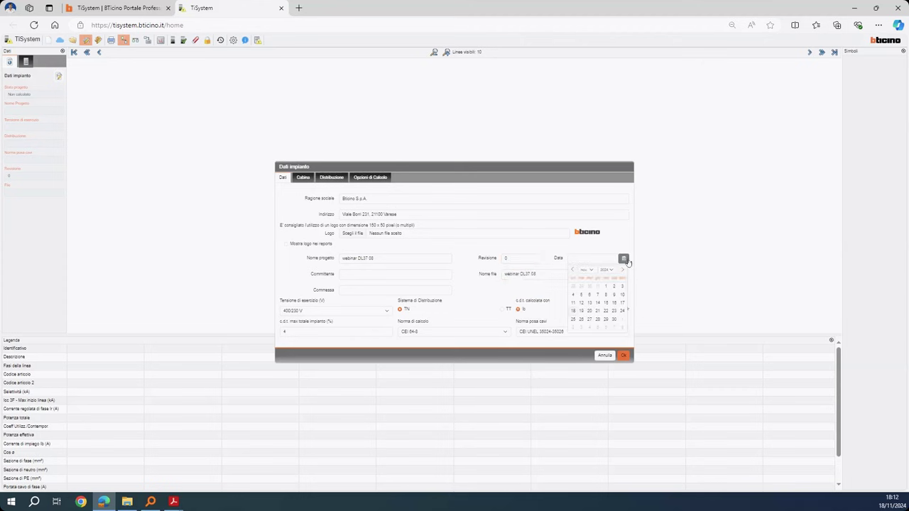
left_click(573, 310)
left_click(500, 310)
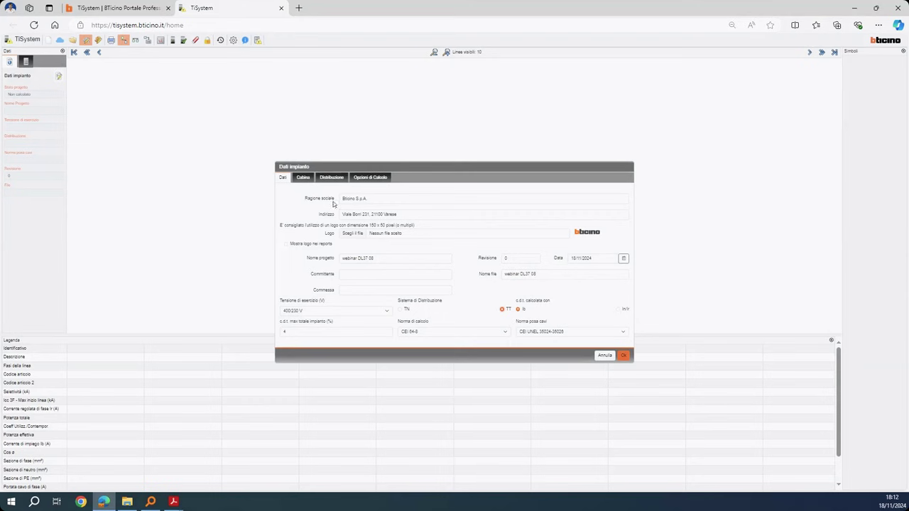
Choose the low-voltage supply (Alimentazione in BT), review the distribution and calculation options, and confirm the plant data
left_click(303, 178)
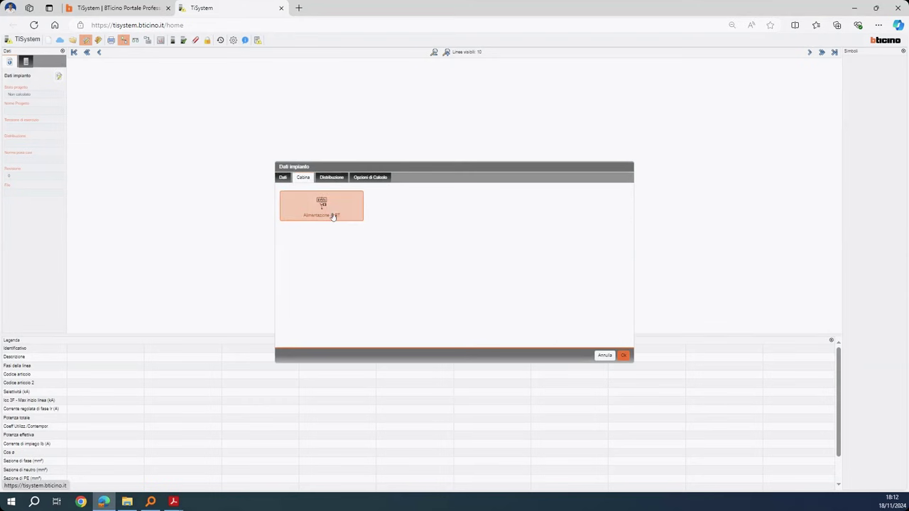
left_click(333, 215)
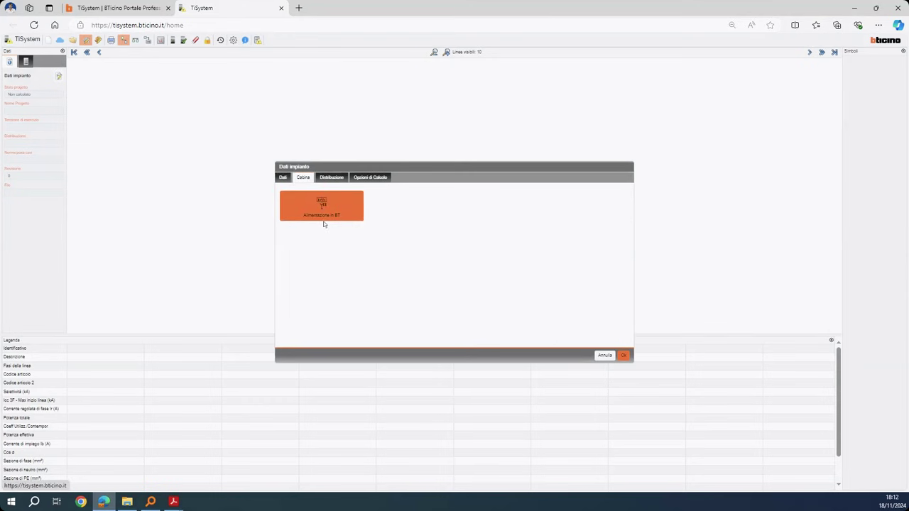
left_click(330, 178)
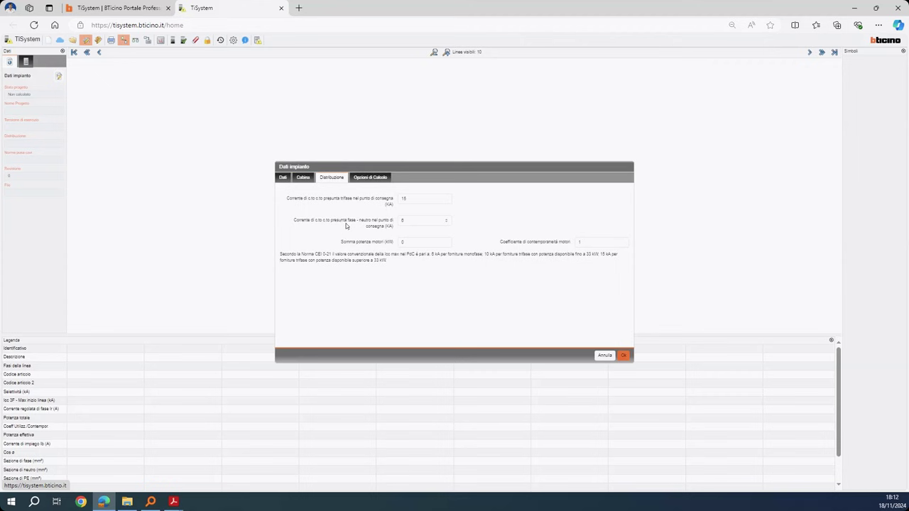
left_click(372, 177)
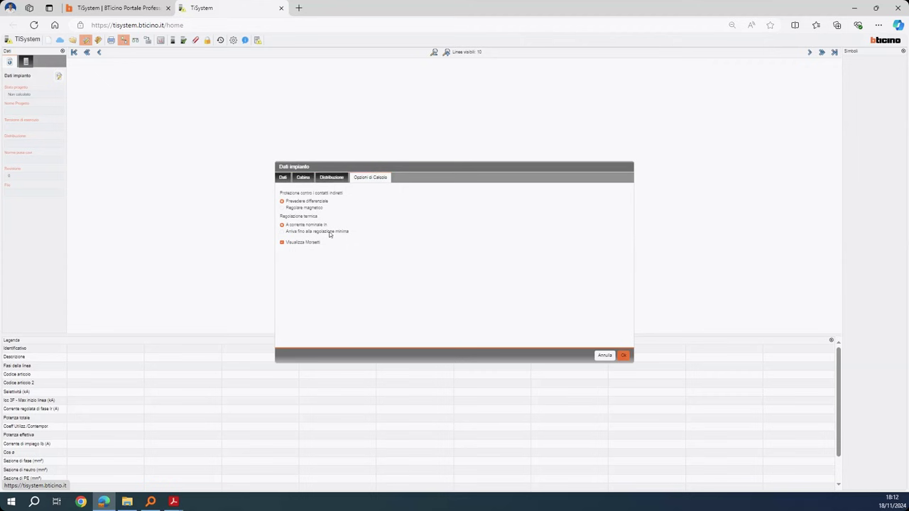
left_click(622, 355)
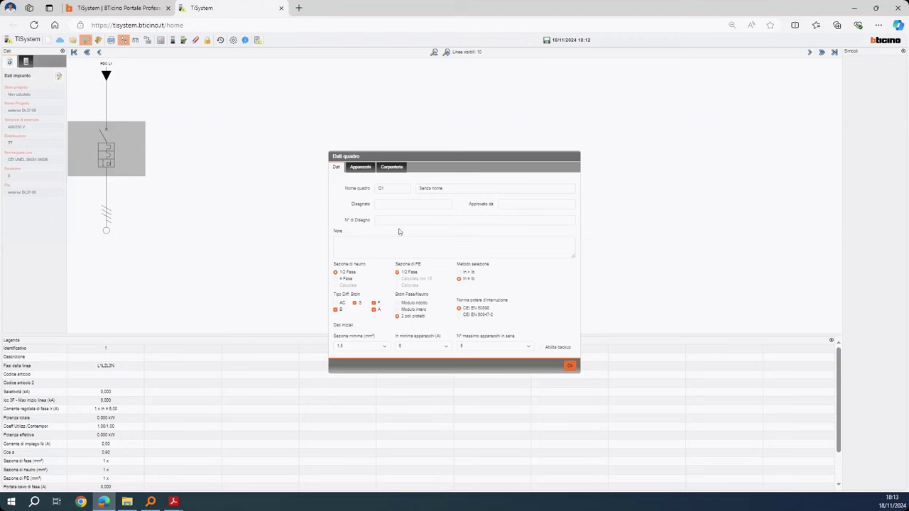
Name the electrical board AVQ with the description "Avanquadro"
double_click(388, 189)
type("AV")
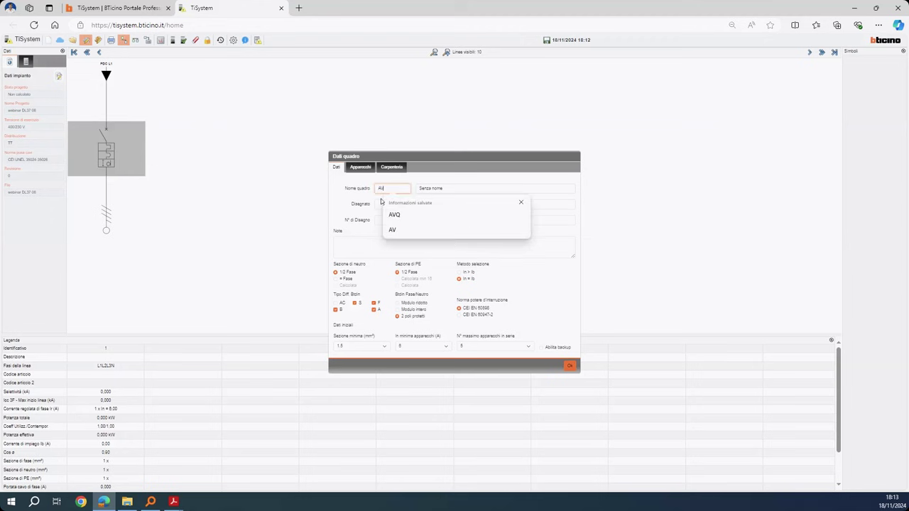
left_click(416, 214)
left_click(421, 188)
type("Avanquadro")
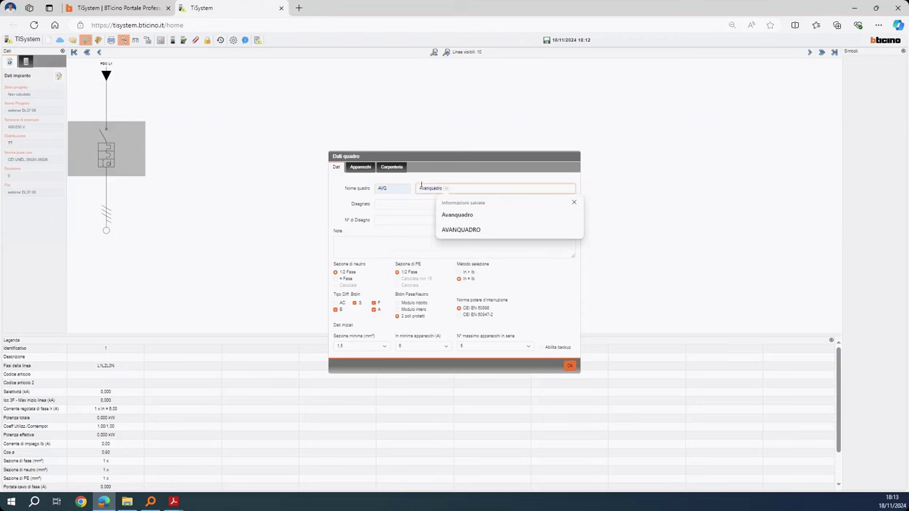
left_click(477, 218)
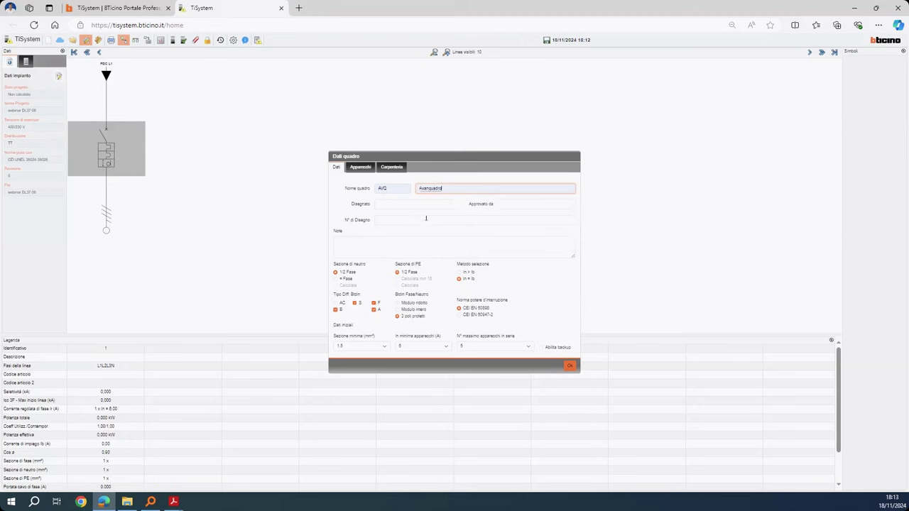
left_click(406, 230)
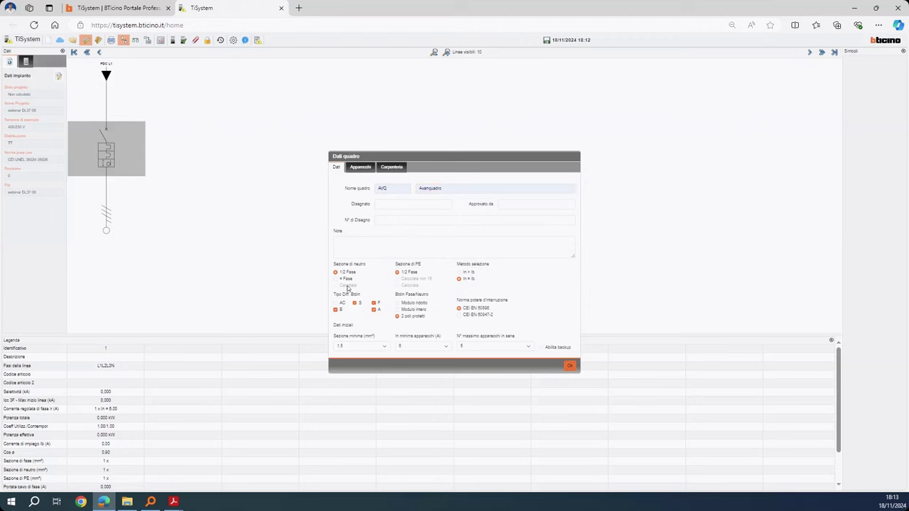
Review the AVQ board's modular device ranges and enclosure (Carpenteria) options, and confirm the board data
left_click(361, 167)
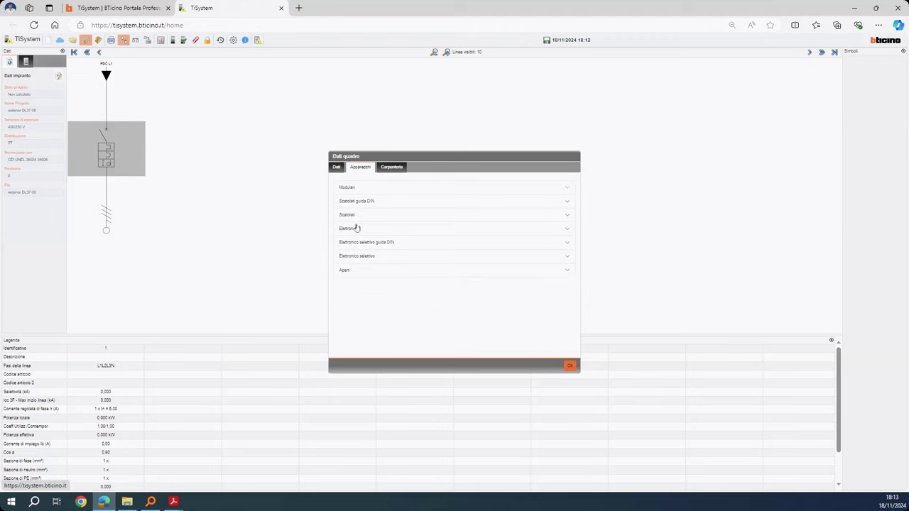
left_click(359, 189)
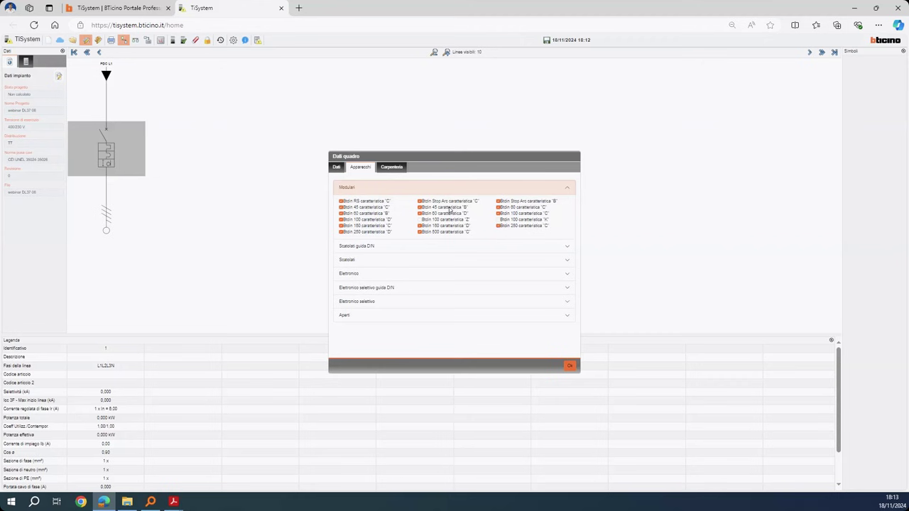
left_click(390, 168)
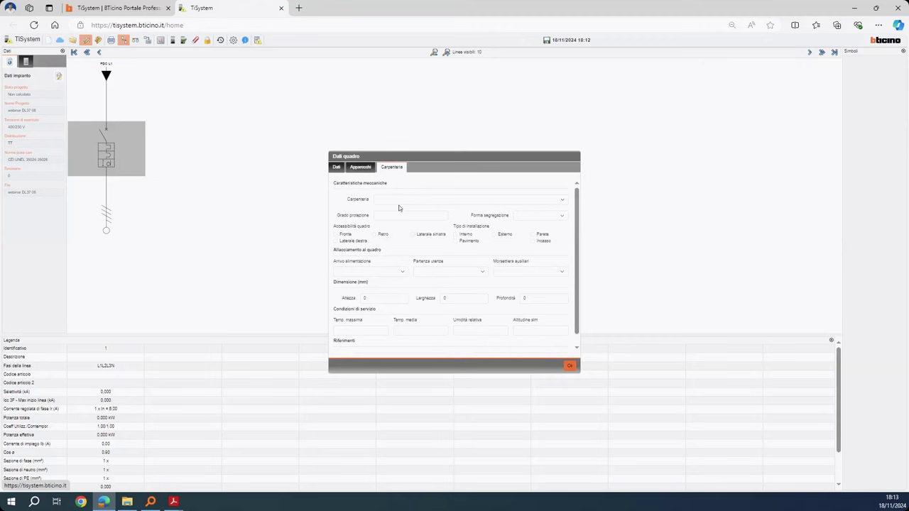
left_click(336, 167)
left_click(569, 365)
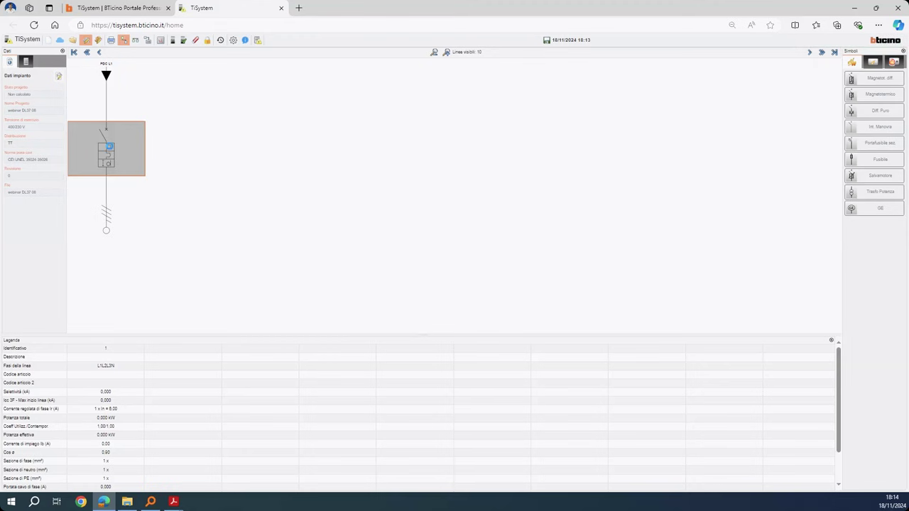
Set the symbol of the AVQ board's incoming line 1 to the terminal block connection (Collegamento in morsettiera)
double_click(108, 148)
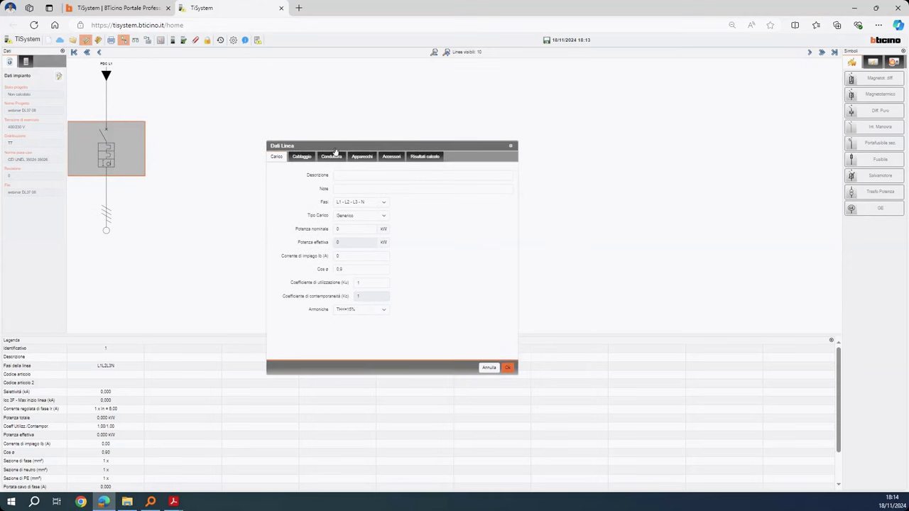
left_click(355, 159)
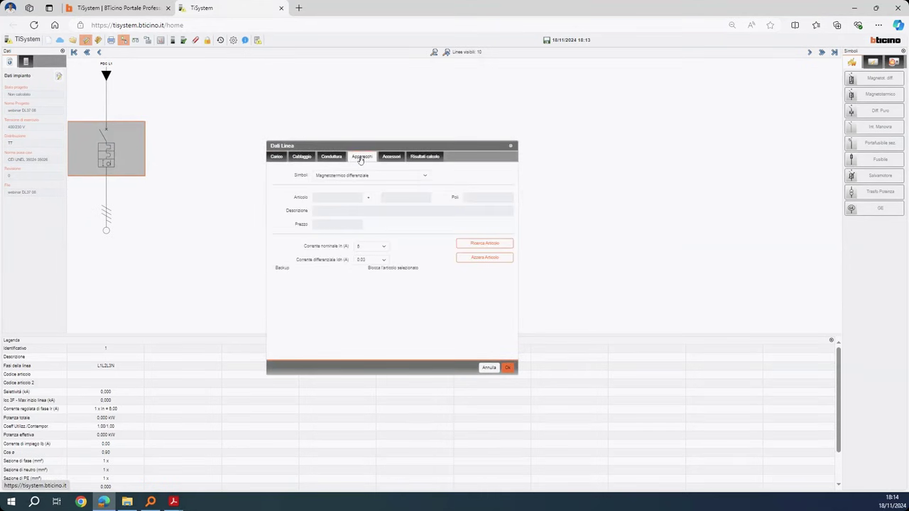
left_click(355, 175)
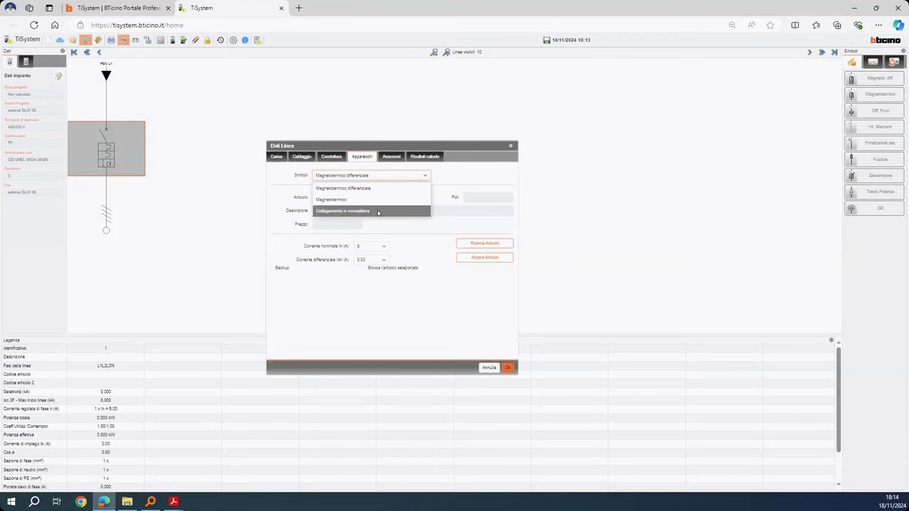
left_click(377, 212)
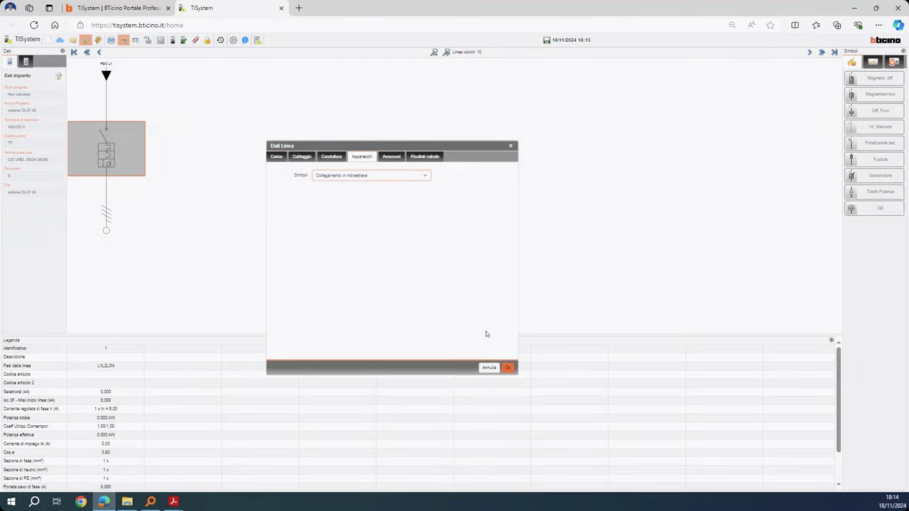
left_click(506, 367)
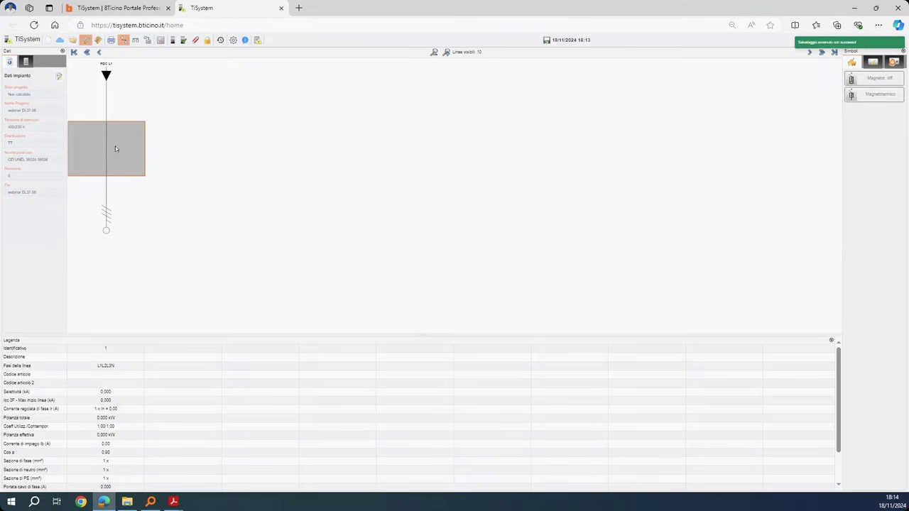
Add two outgoing lines with a Magnetotermico differenziale downstream of the incoming line
left_click(875, 80)
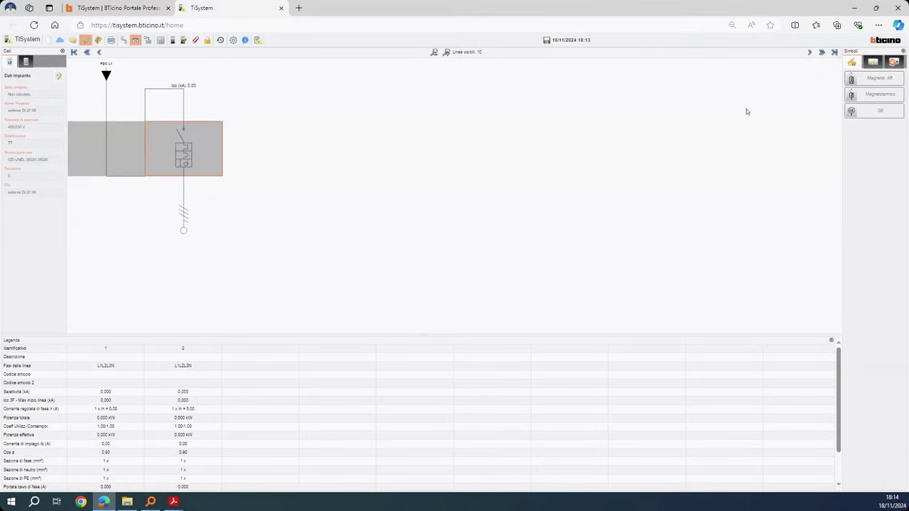
left_click(874, 79)
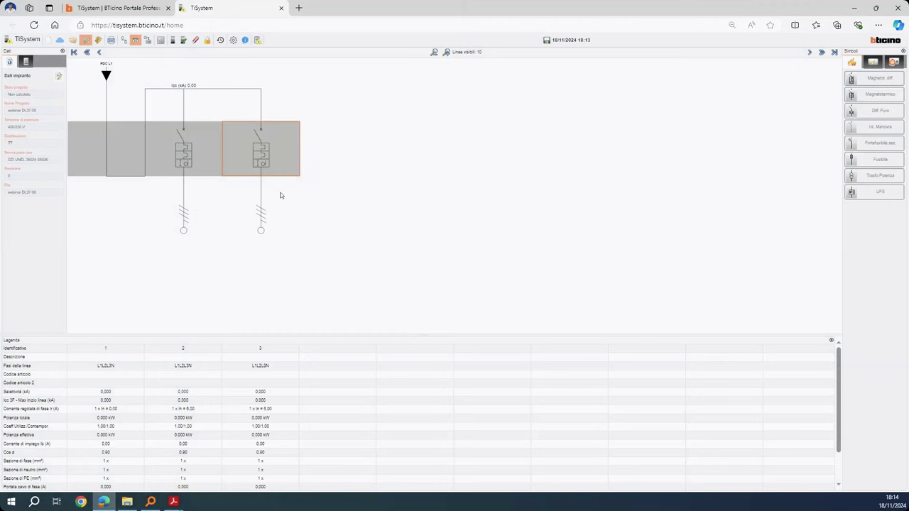
left_click(184, 160)
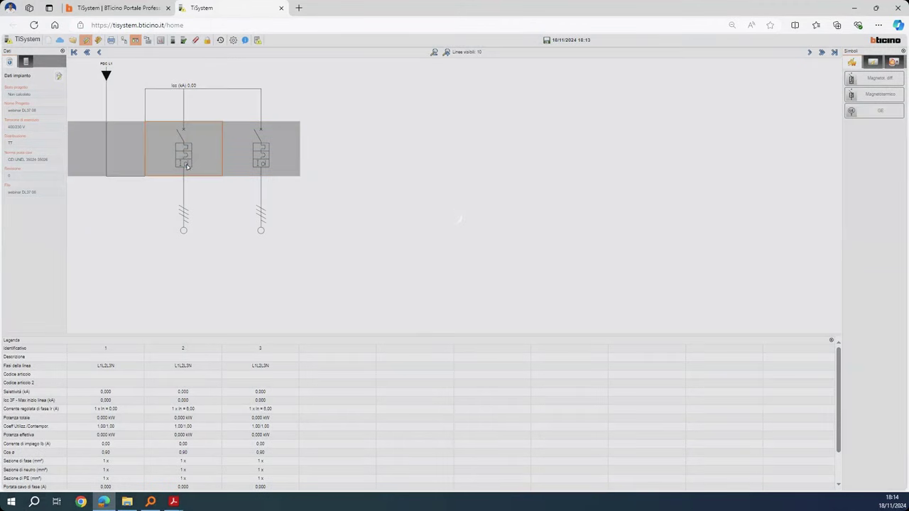
double_click(187, 166)
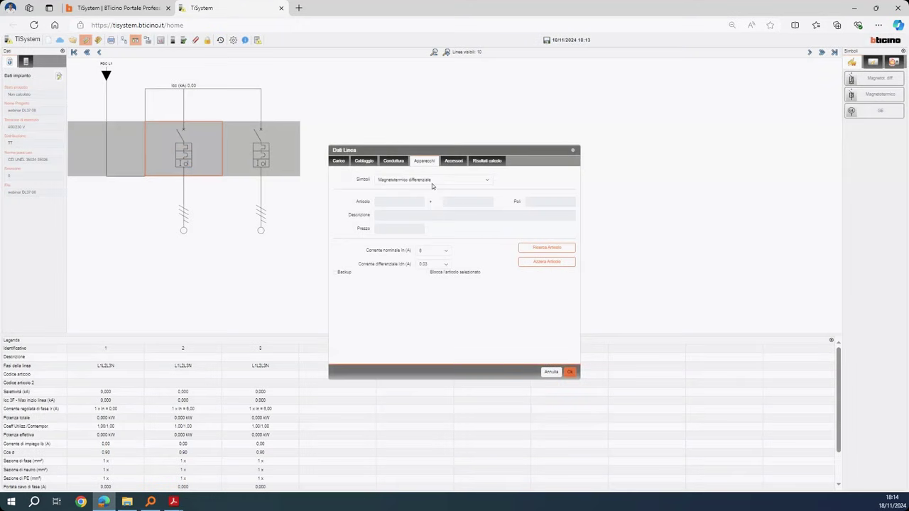
left_click(438, 252)
left_click(552, 372)
Go to the upstream energy meter, change its line's phases to L1 - N, and return to the AVQ board
double_click(108, 75)
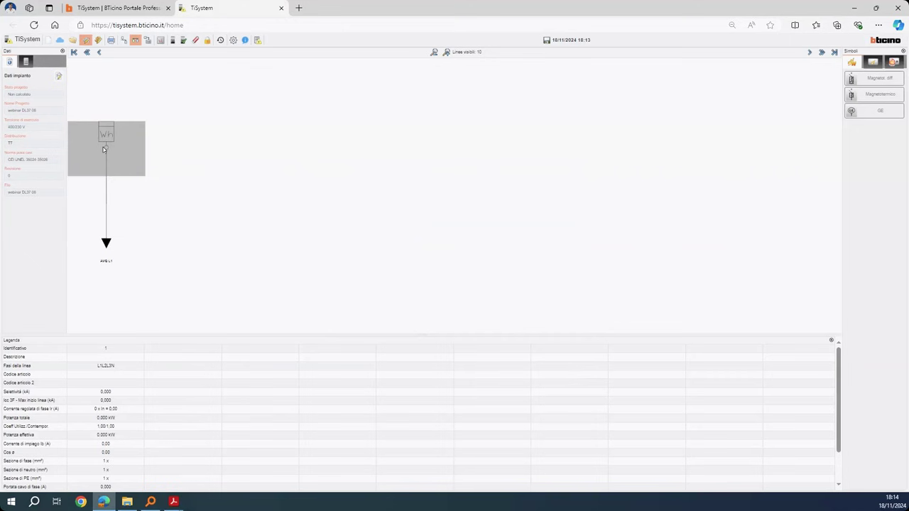
left_click(107, 138)
right_click(106, 138)
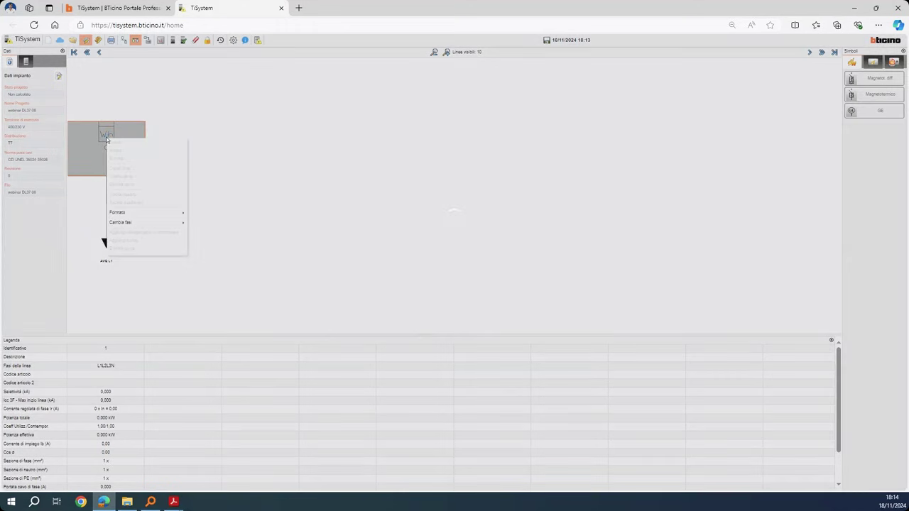
mouse_move(165, 222)
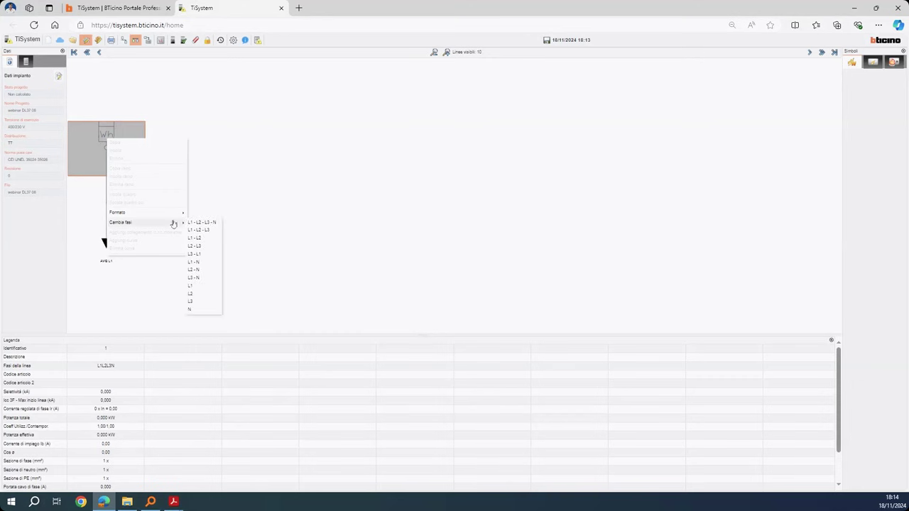
left_click(213, 261)
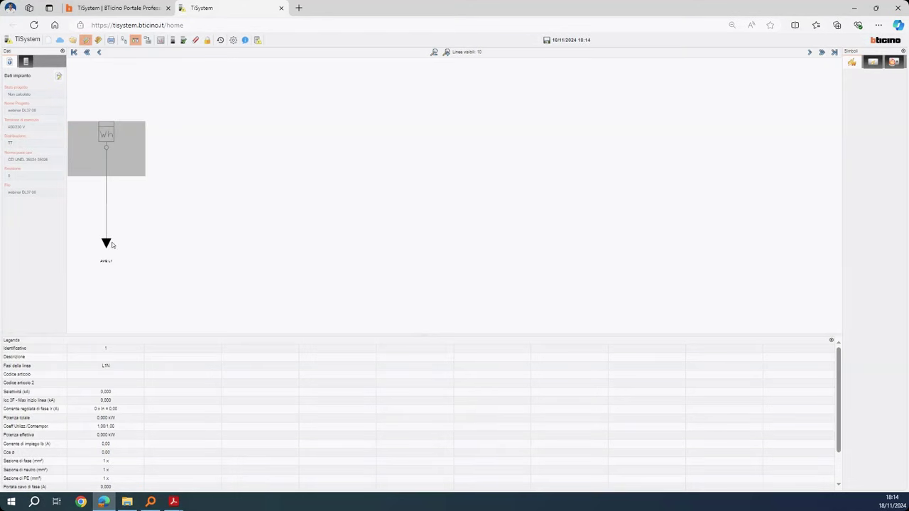
left_click(107, 244)
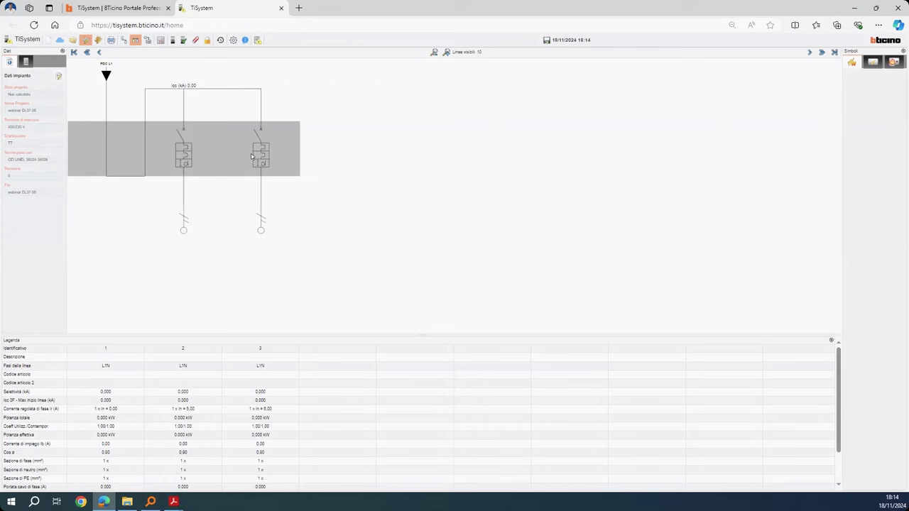
Set the load description of line 2 to "Centralino abitazione" and confirm the line data
left_click(189, 162)
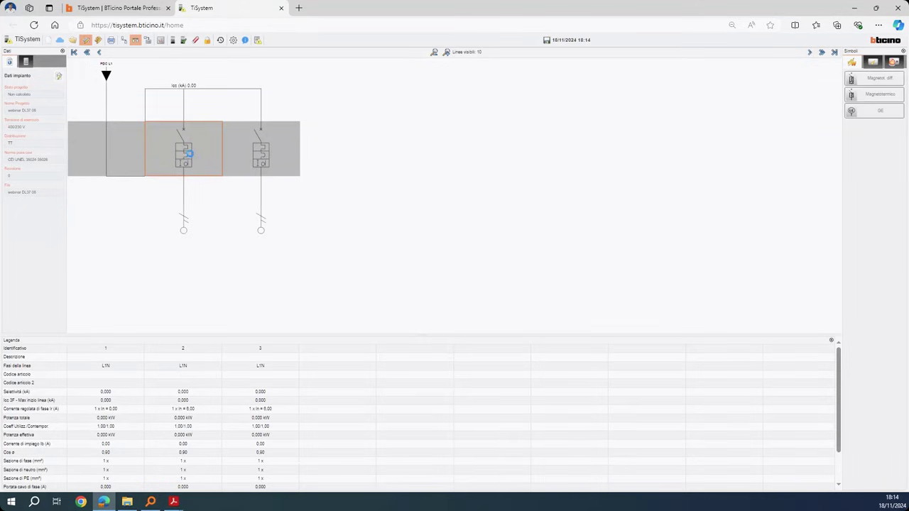
double_click(187, 154)
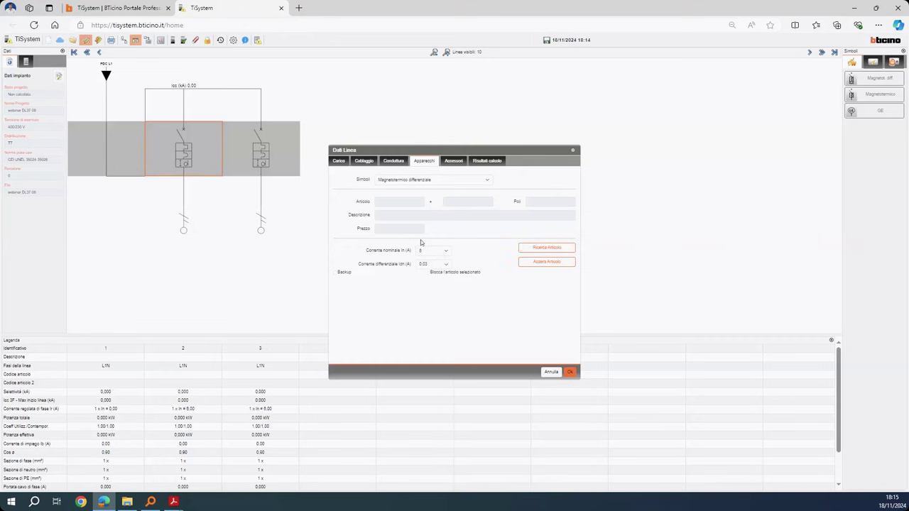
left_click(339, 160)
left_click(416, 179)
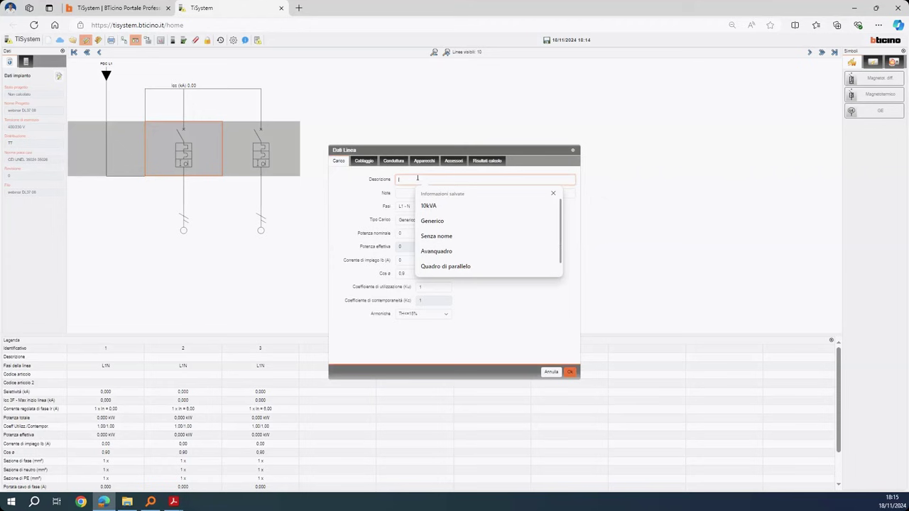
type("Ce")
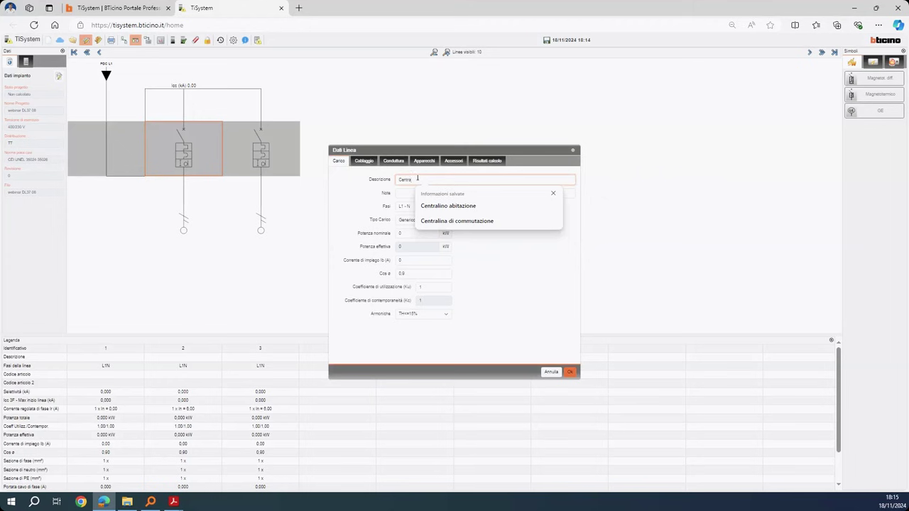
type("ntra")
left_click(500, 205)
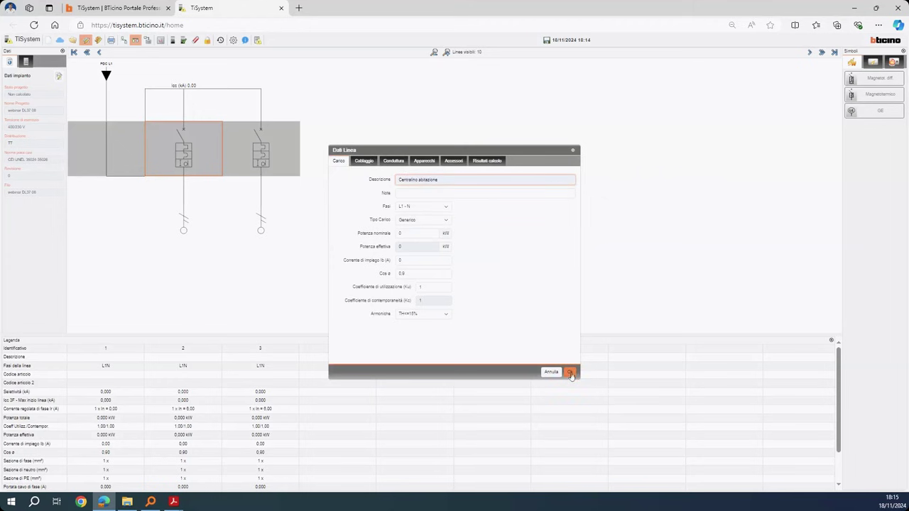
left_click(570, 372)
Set the load description of line 3 to "Wall Box" and confirm the line data
double_click(262, 165)
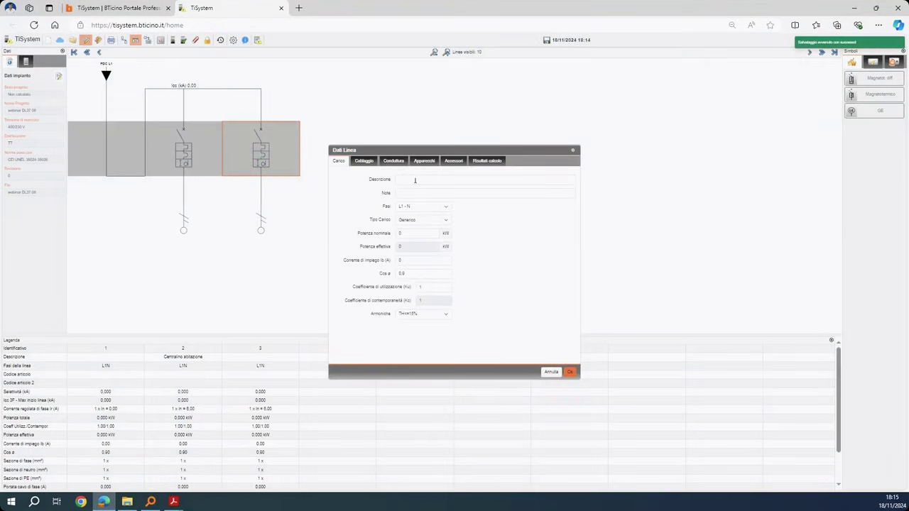
left_click(417, 179)
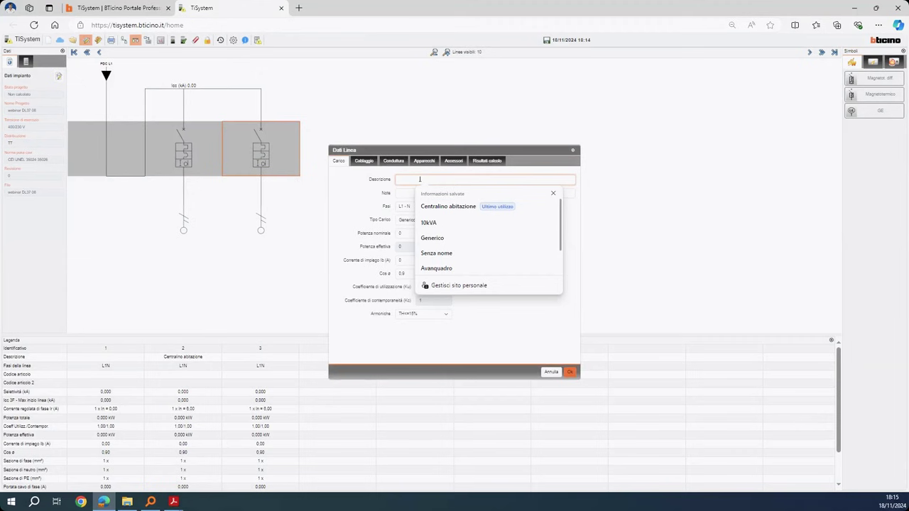
type("Wa")
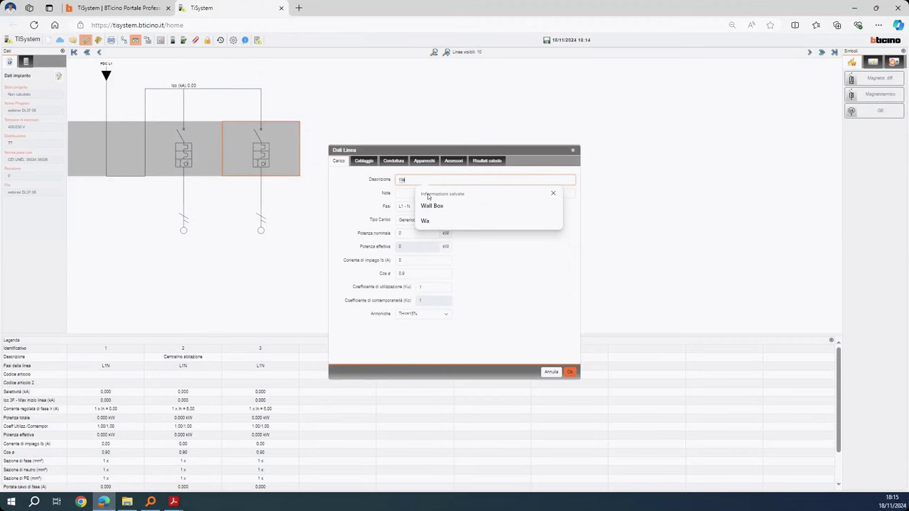
left_click(431, 205)
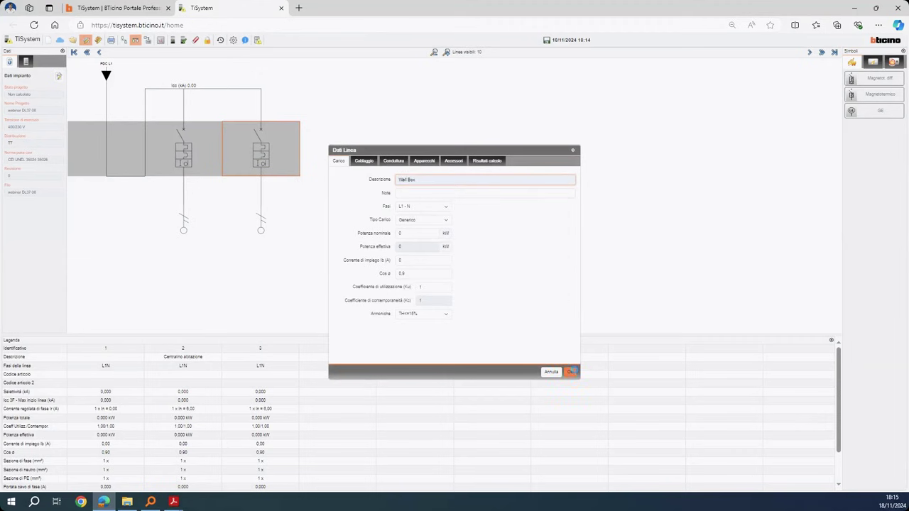
left_click(571, 371)
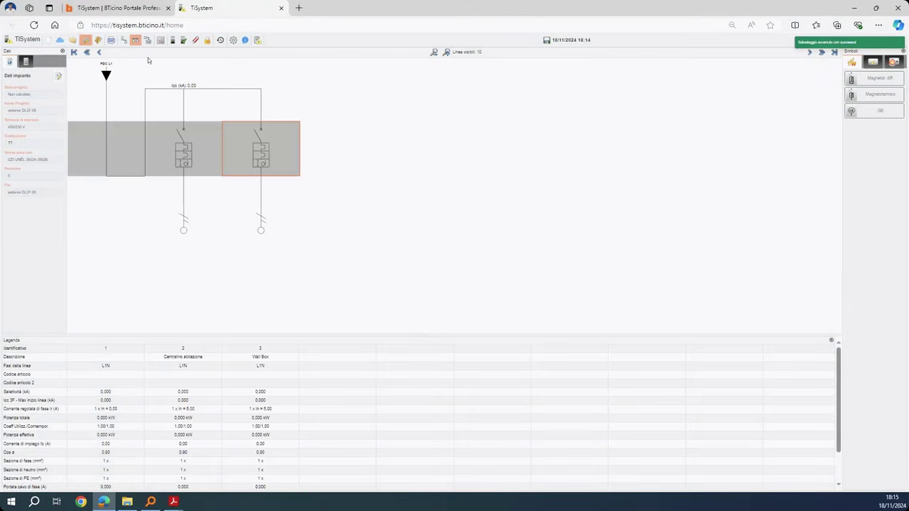
Add a third outgoing line with a Magnetotermico differenziale and describe its load as "Inverter 6kW"
left_click(872, 78)
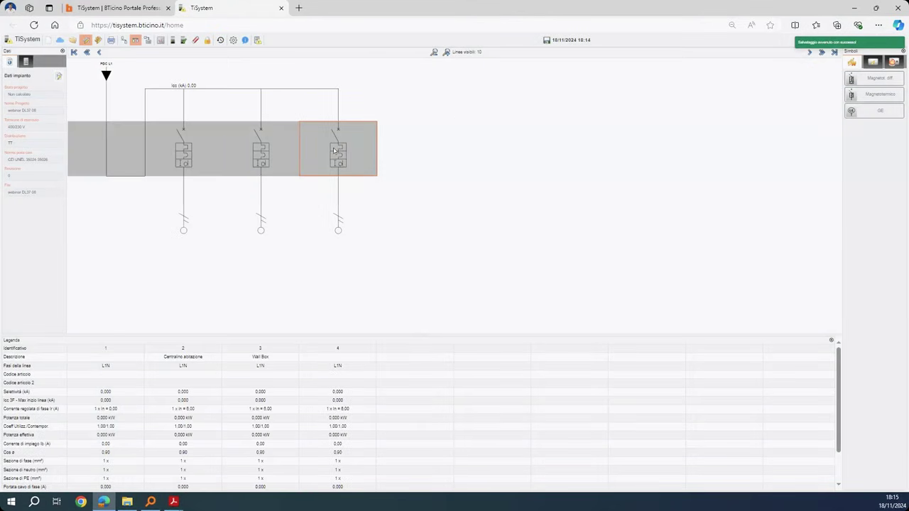
double_click(349, 165)
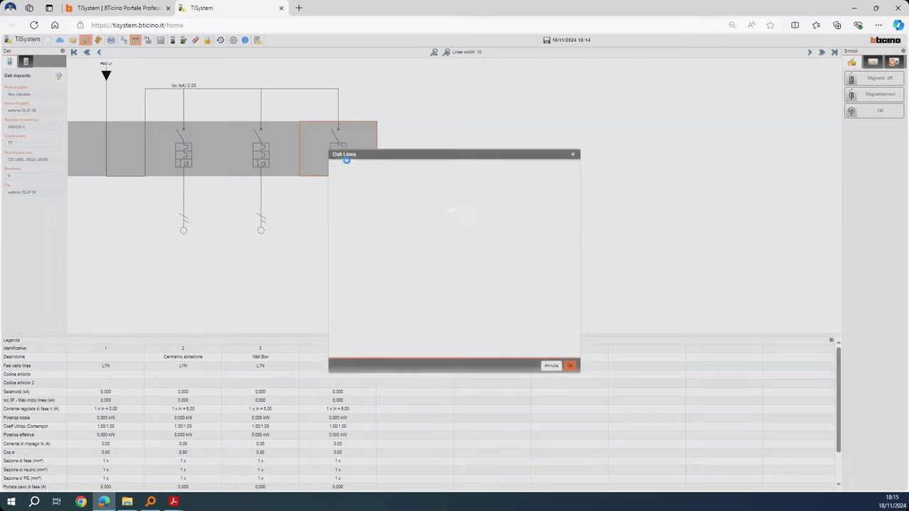
left_click(416, 179)
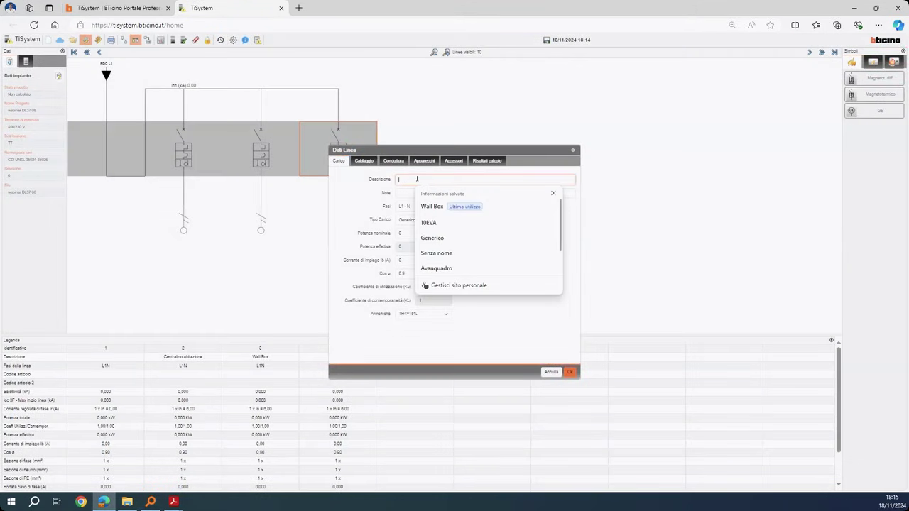
type("Inverter 9kW")
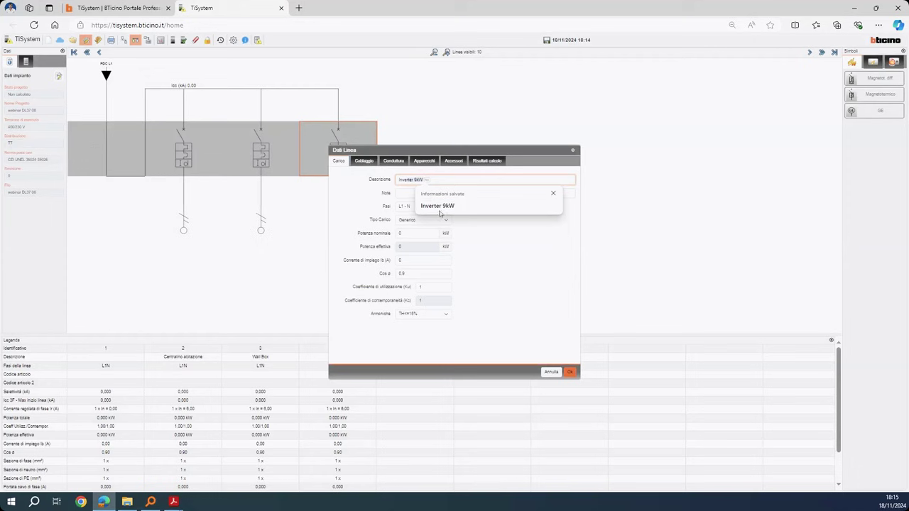
left_click(415, 180)
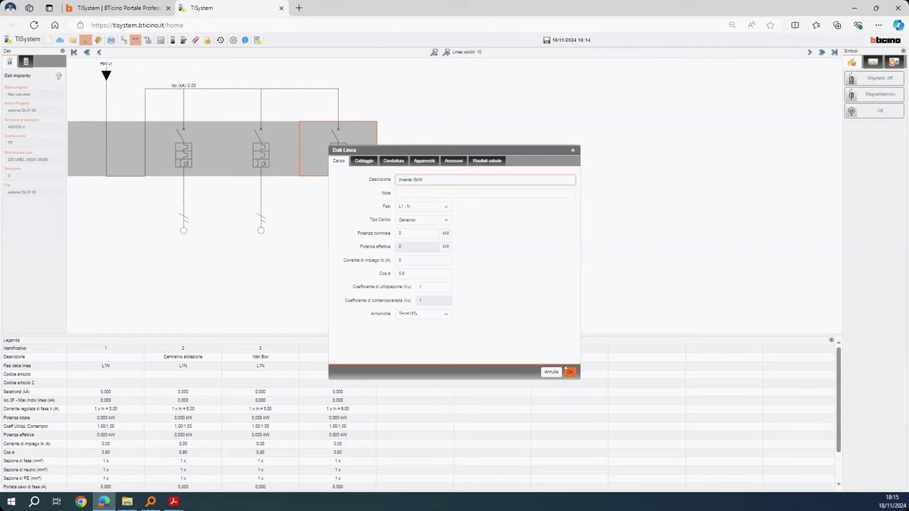
Set the Inverter 6kW line's breaker to 32 A rated and 0.30 A residual current, assign article FN82C32 + G24AS32 and confirm
left_click(423, 161)
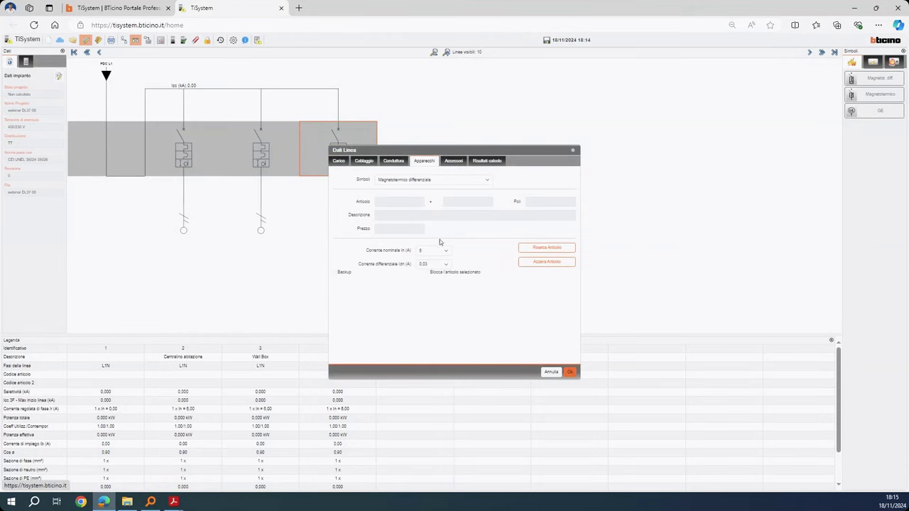
left_click(443, 250)
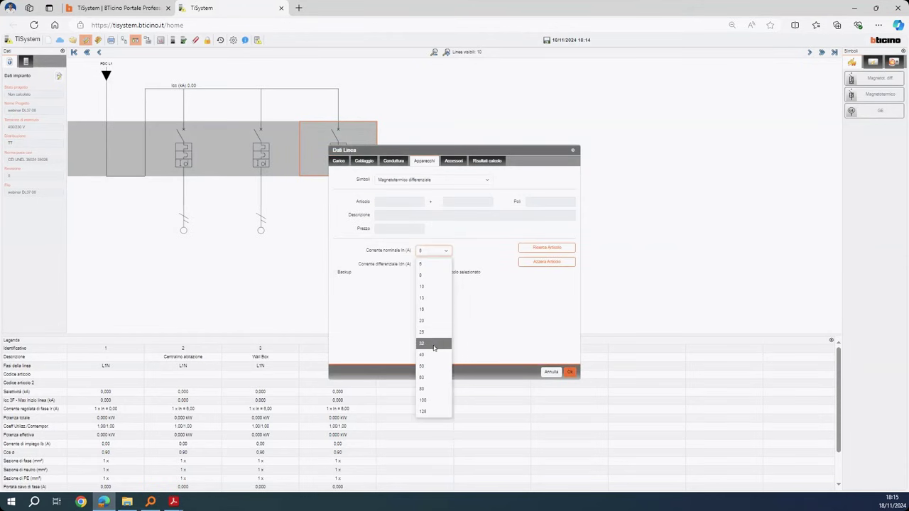
left_click(434, 350)
left_click(433, 264)
left_click(435, 315)
left_click(525, 249)
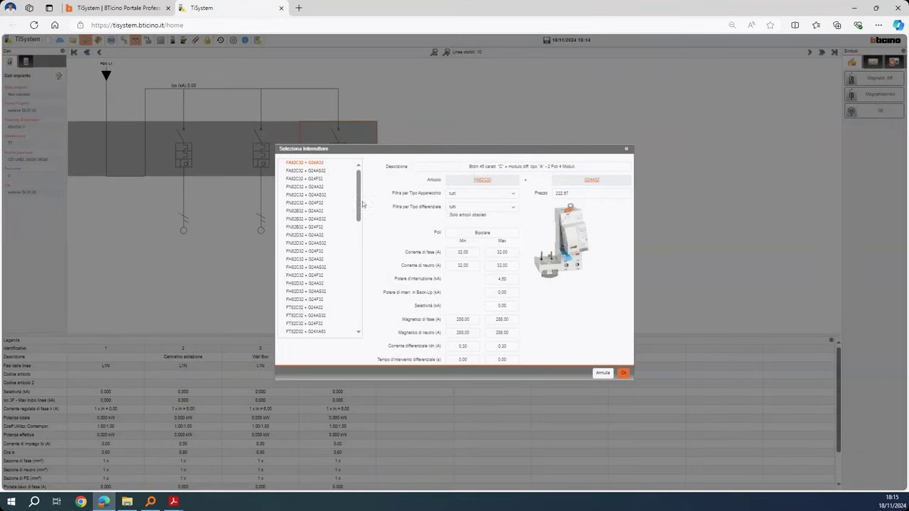
left_click(325, 196)
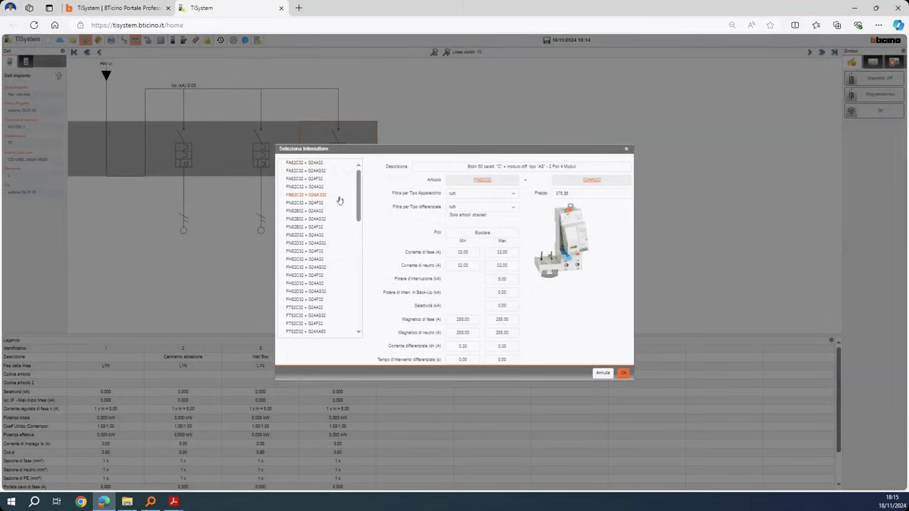
left_click(622, 372)
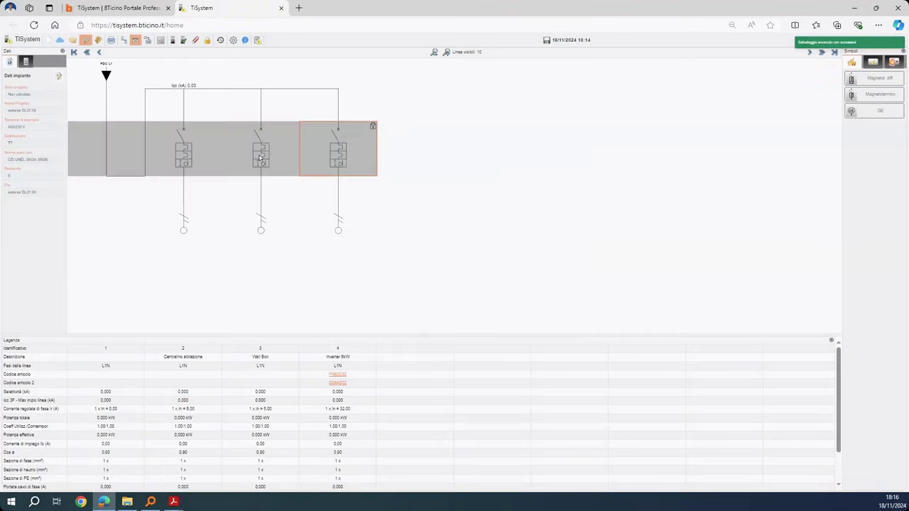
Set the Wall Box line's breaker to 32 A rated and 0.30 A residual current, assign article FN82C32 + G24AS32 and confirm
double_click(259, 155)
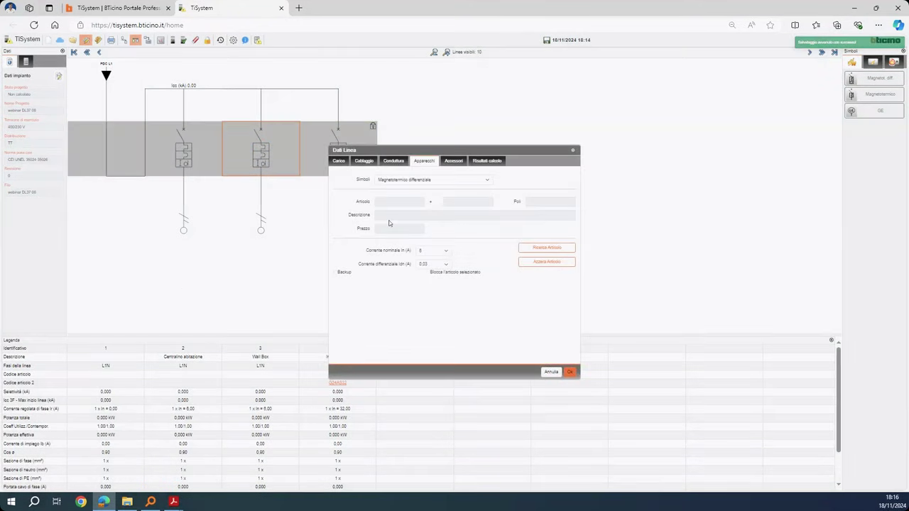
left_click(446, 250)
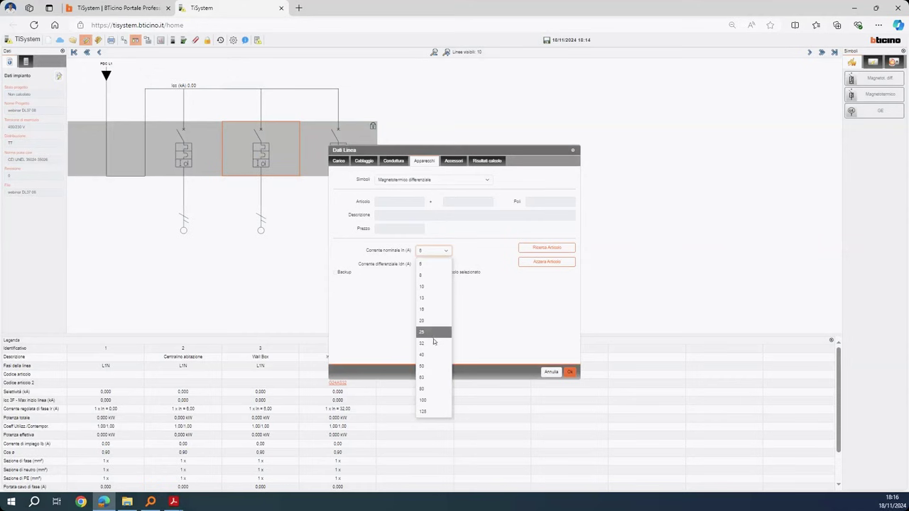
left_click(433, 343)
left_click(442, 264)
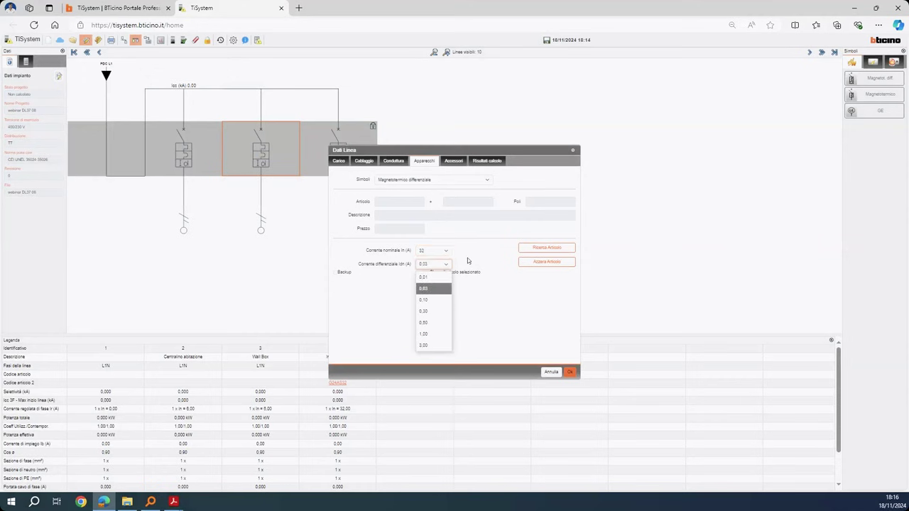
left_click(468, 260)
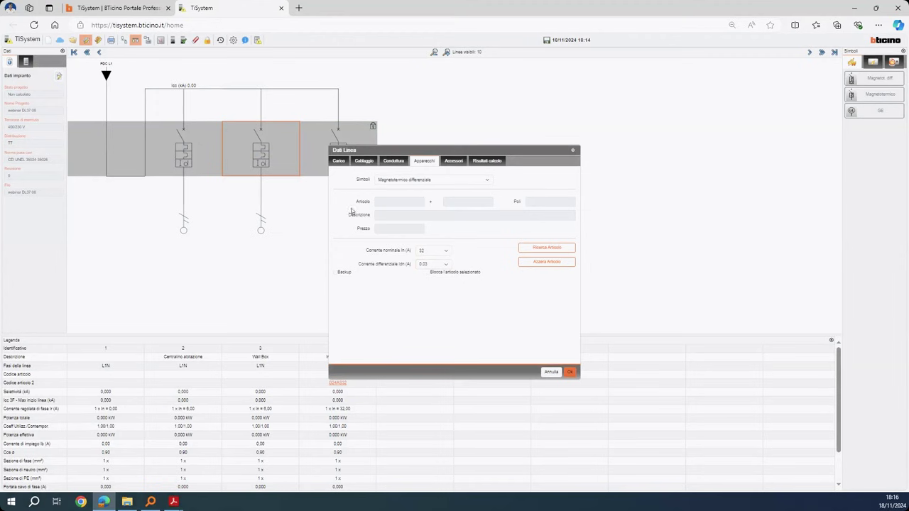
left_click(440, 264)
left_click(438, 311)
left_click(539, 250)
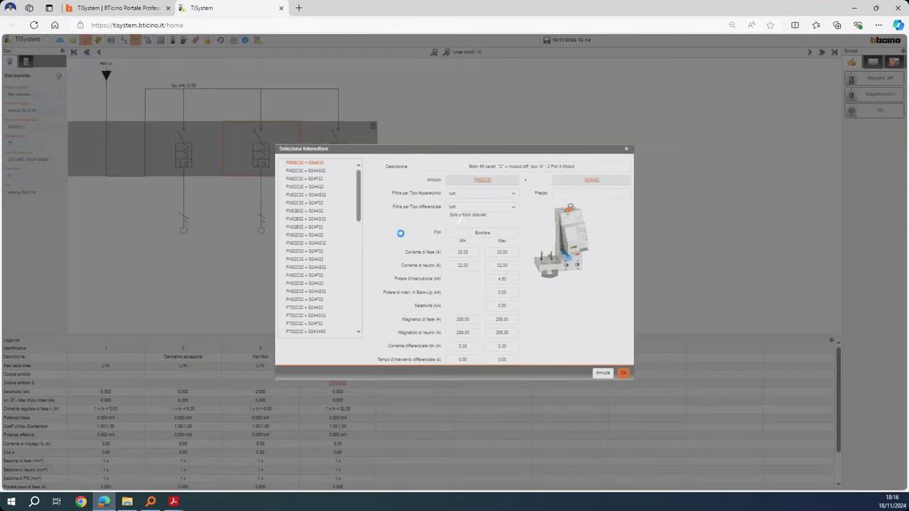
left_click(323, 196)
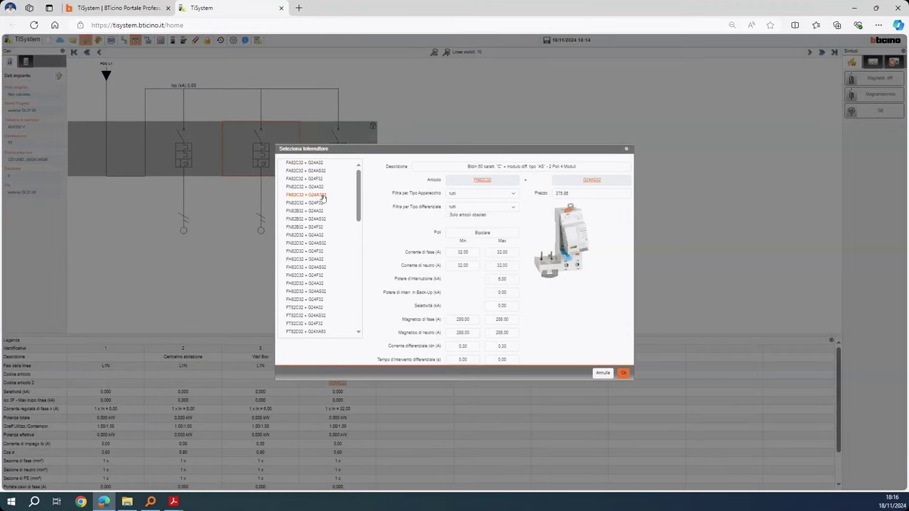
left_click(623, 373)
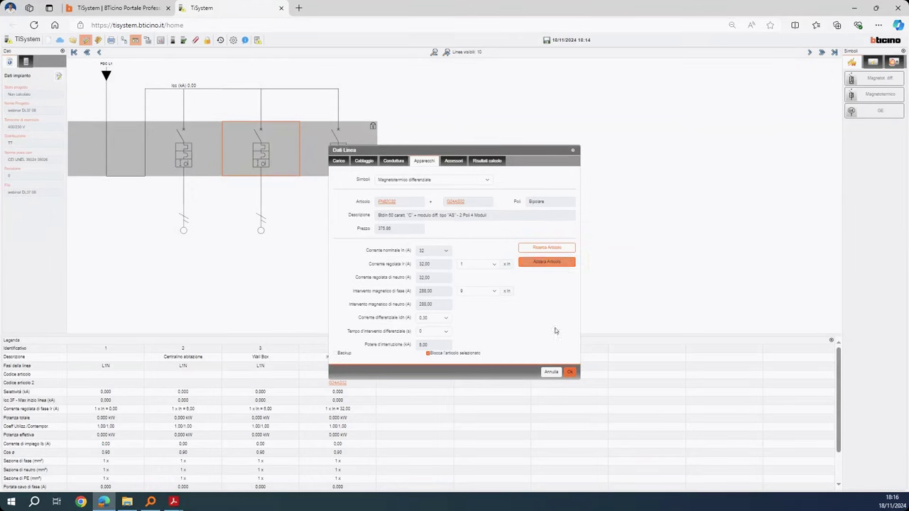
left_click(569, 371)
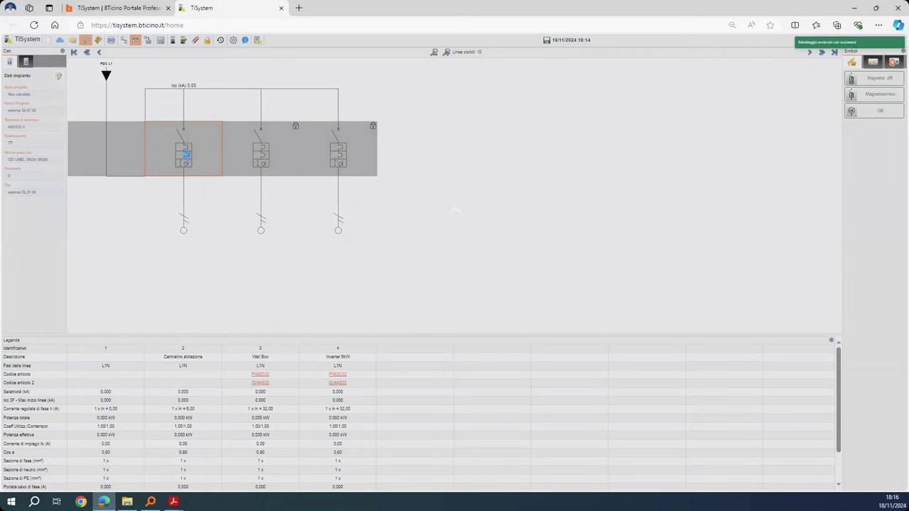
Set the Centralino abitazione line's breaker to 32 A rated and 0.30 A residual current, assign article FN82C32 + G24AS32 and confirm
double_click(185, 153)
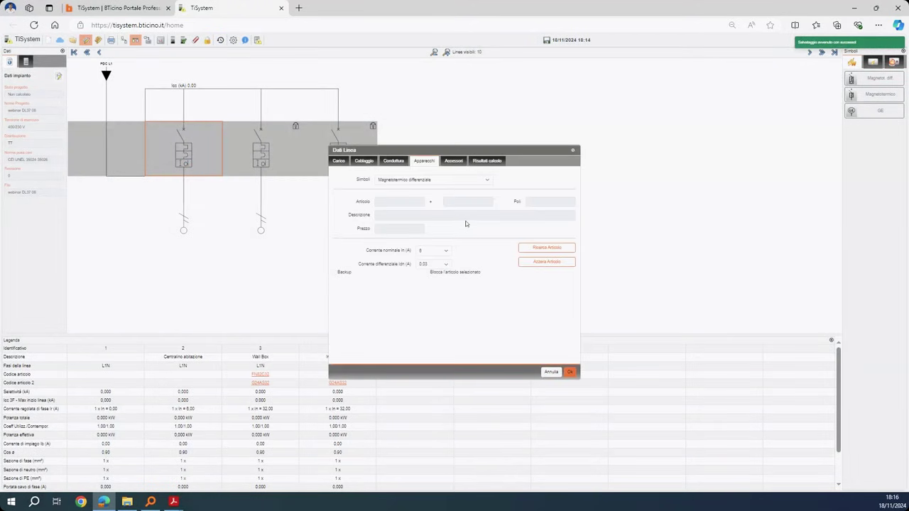
left_click(440, 251)
left_click(437, 344)
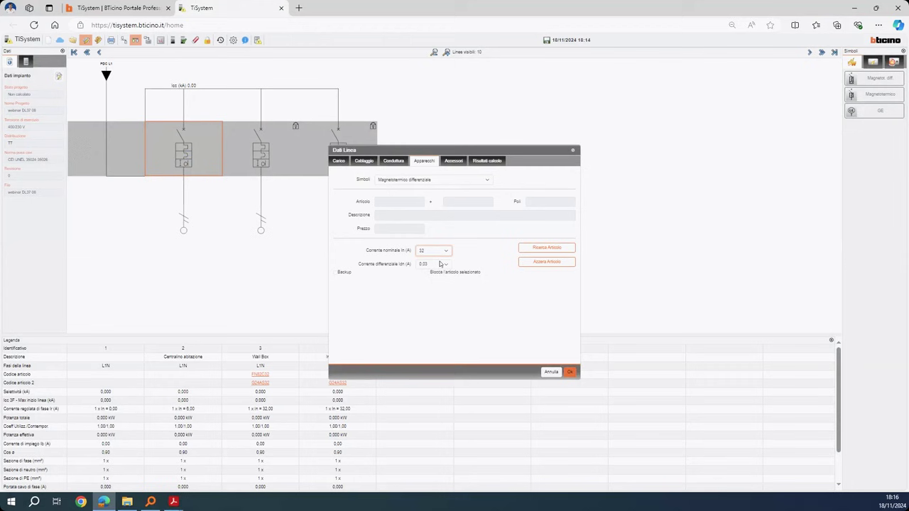
left_click(440, 264)
left_click(438, 312)
left_click(546, 247)
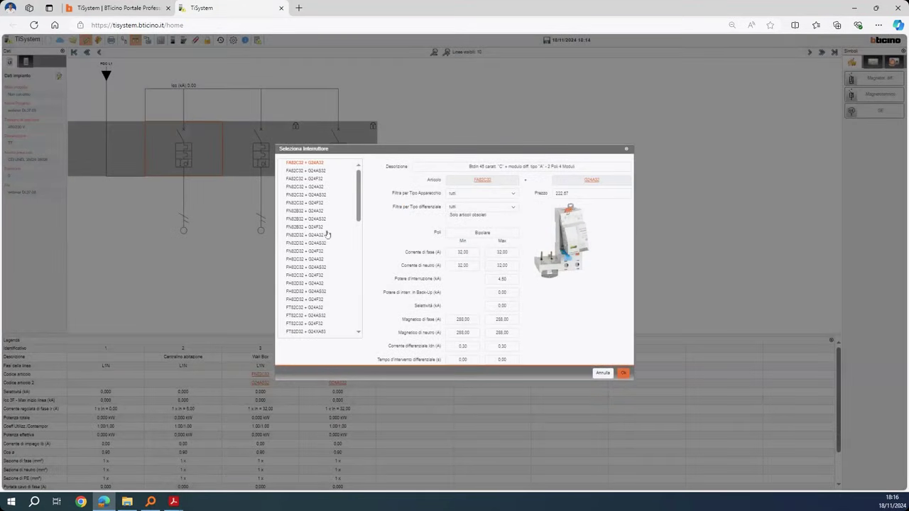
left_click(324, 195)
left_click(622, 374)
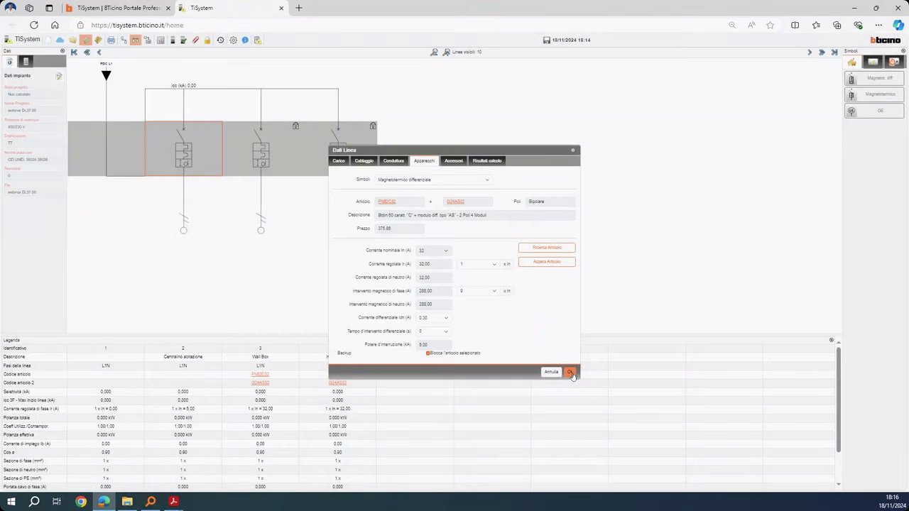
left_click(571, 373)
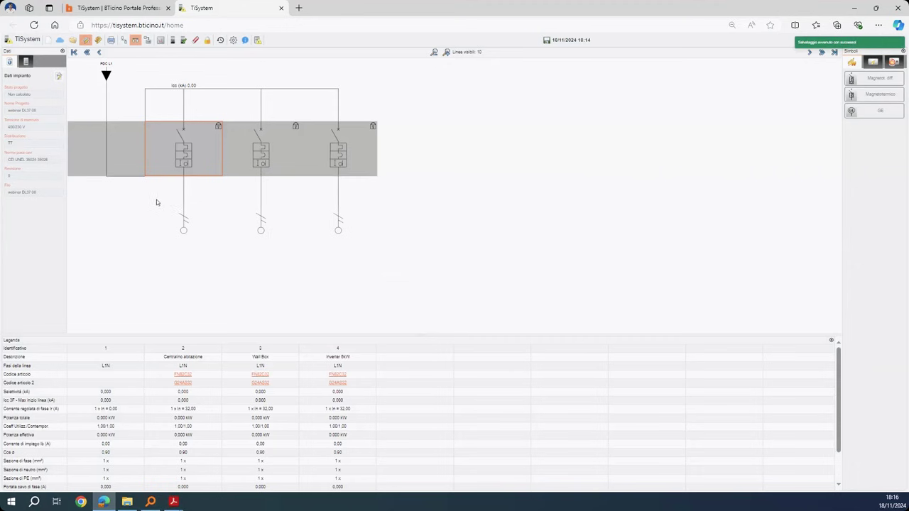
Go to the PDC board through the block diagram and set its energy meter line's downstream length to 4 m
left_click(27, 62)
left_click(42, 80)
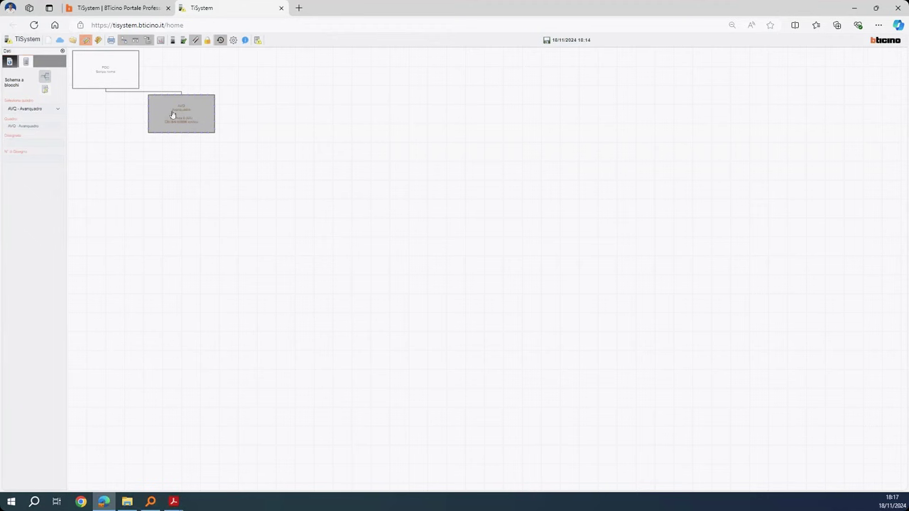
left_click(133, 71)
double_click(132, 71)
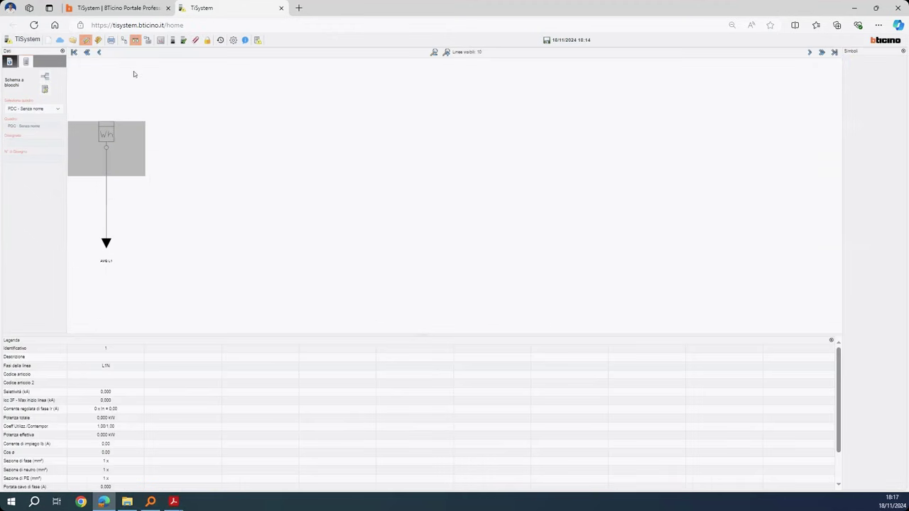
double_click(109, 137)
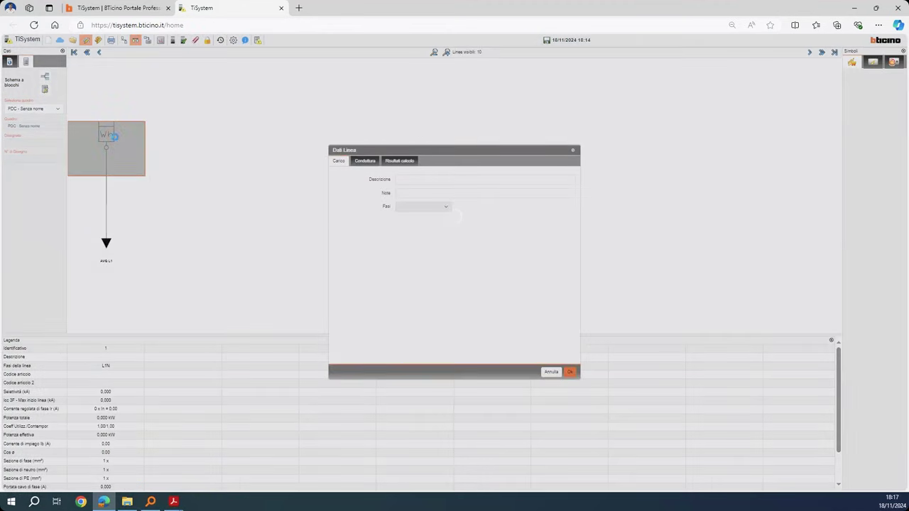
left_click(364, 161)
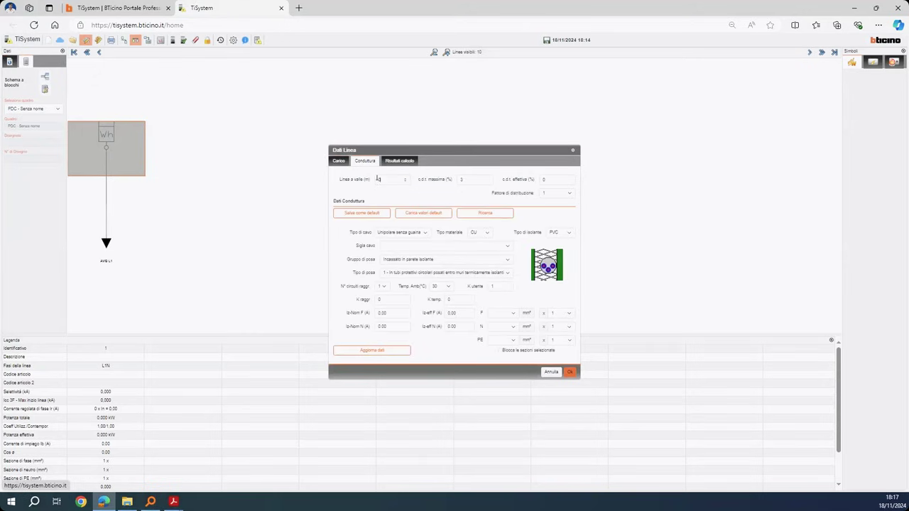
left_click(379, 180)
left_click(404, 182)
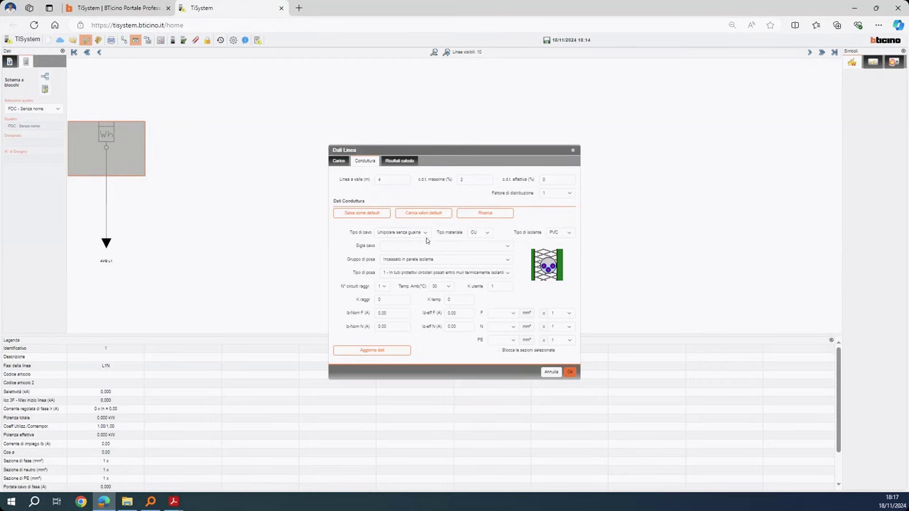
Set the meter line's cable to Multipolare with EPR insulation and installation group In aria libera, and confirm the line data
left_click(424, 236)
left_click(419, 259)
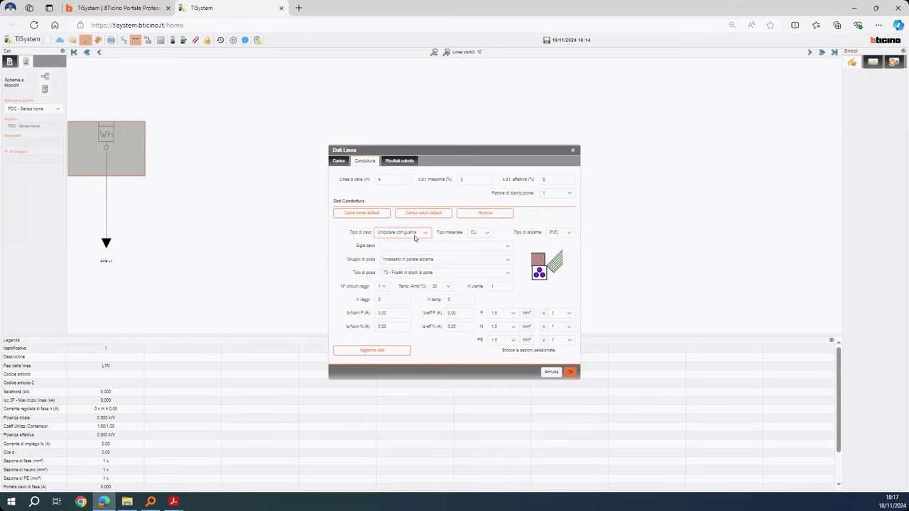
left_click(415, 235)
left_click(413, 269)
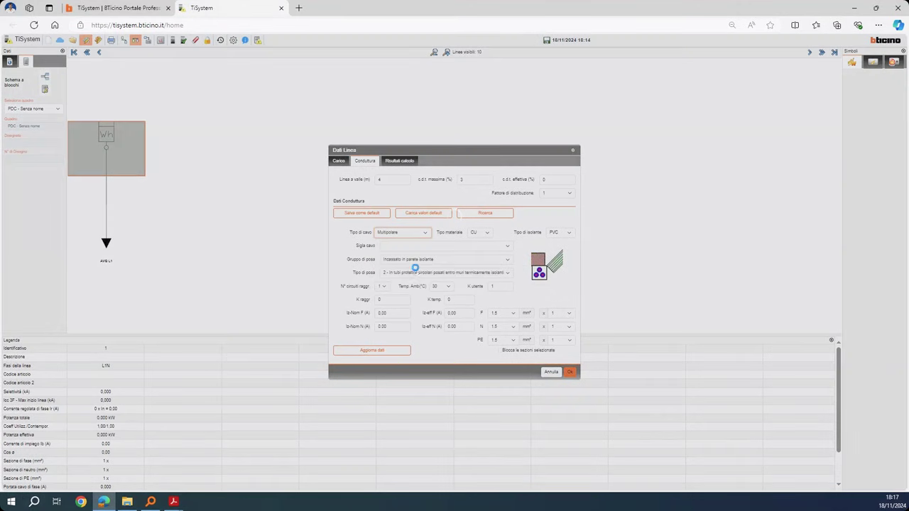
left_click(559, 232)
left_click(557, 250)
left_click(460, 260)
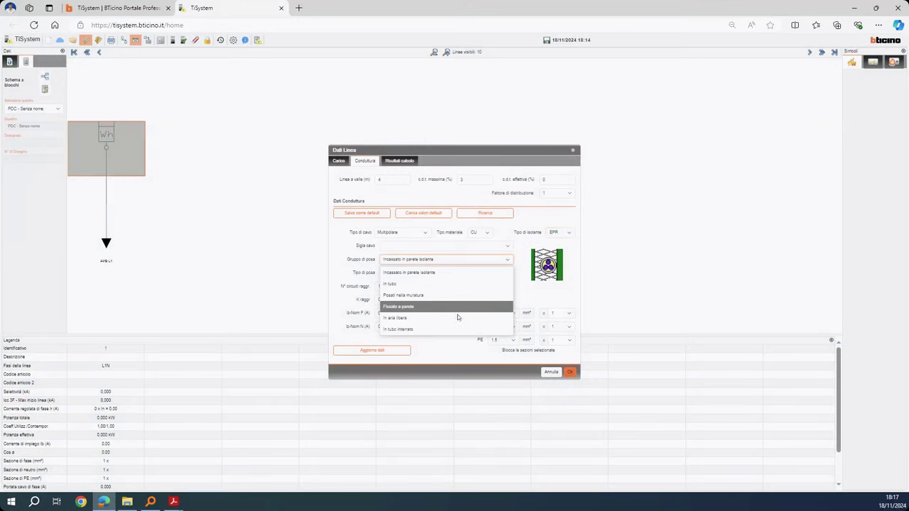
left_click(458, 317)
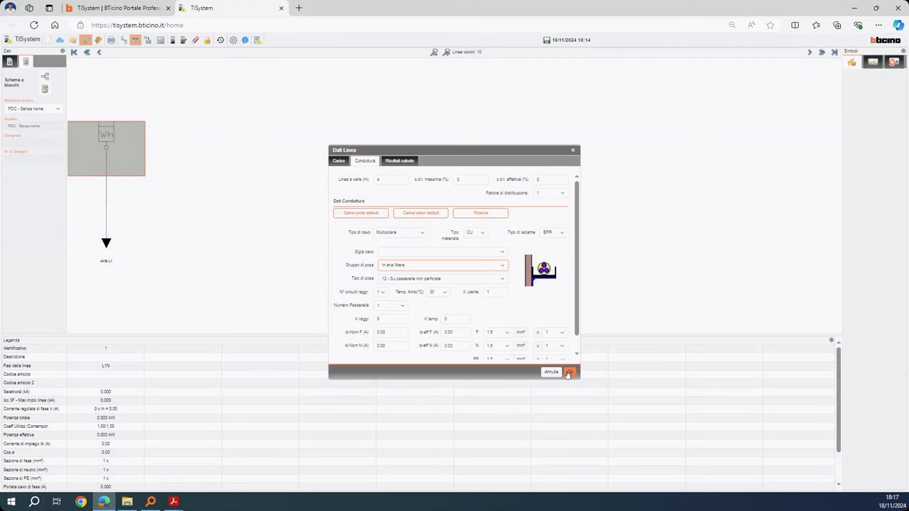
left_click(569, 373)
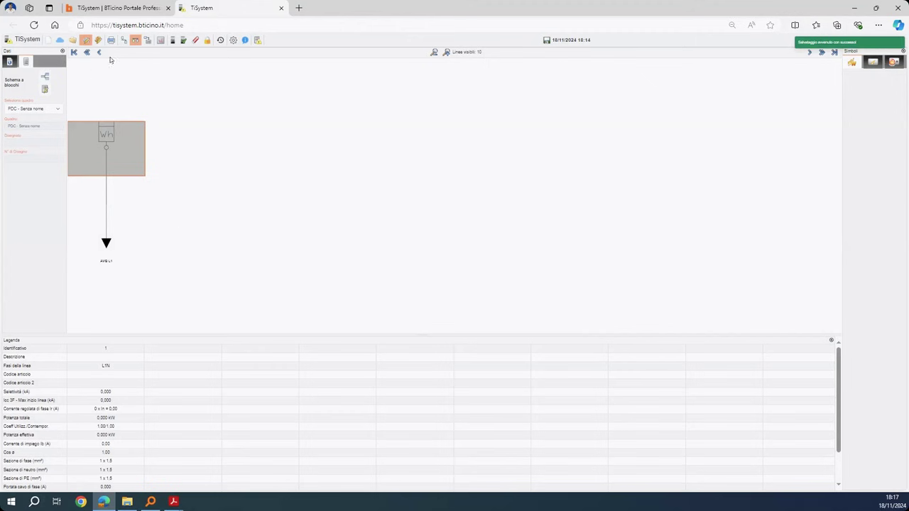
Return to the block diagram, run the project calculation and acknowledge the calculation message
left_click(44, 77)
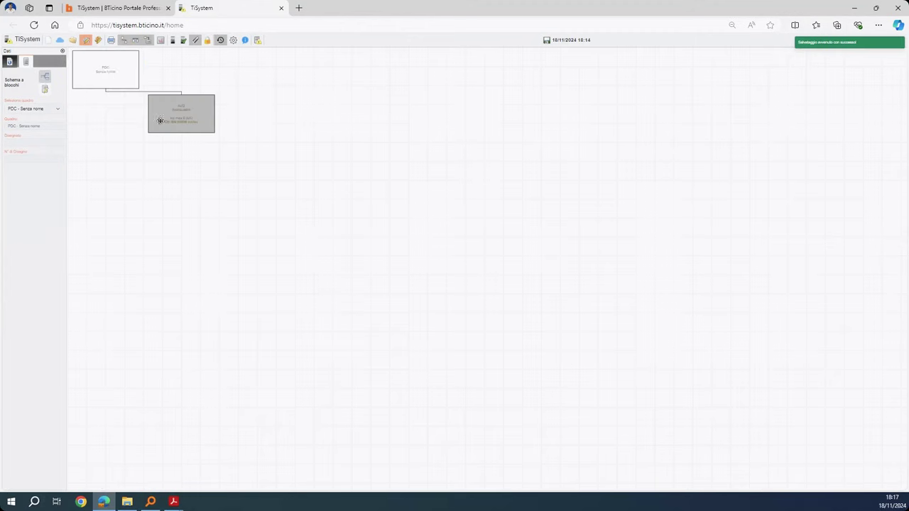
left_click(125, 81)
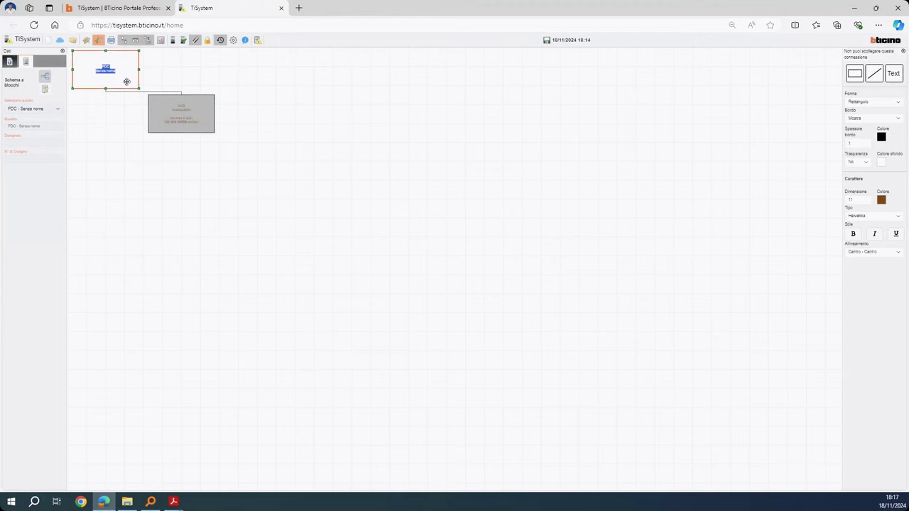
double_click(125, 81)
left_click(11, 63)
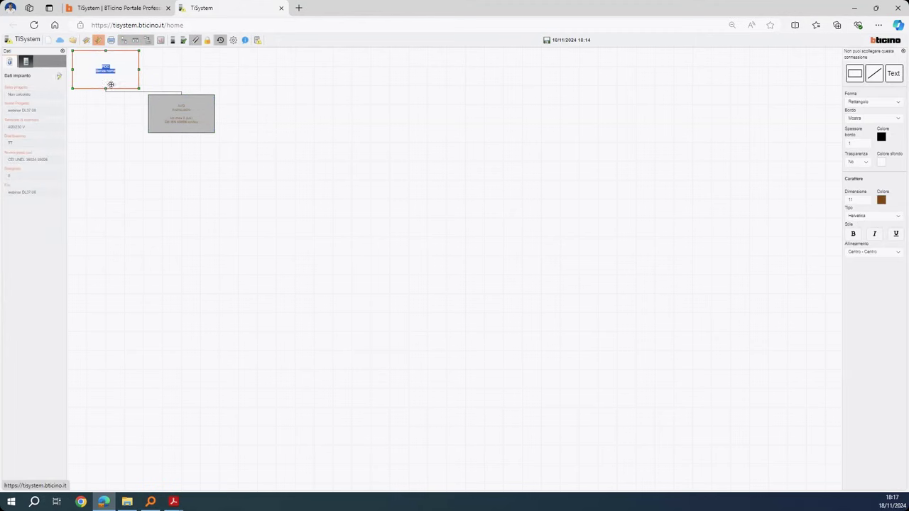
left_click(25, 63)
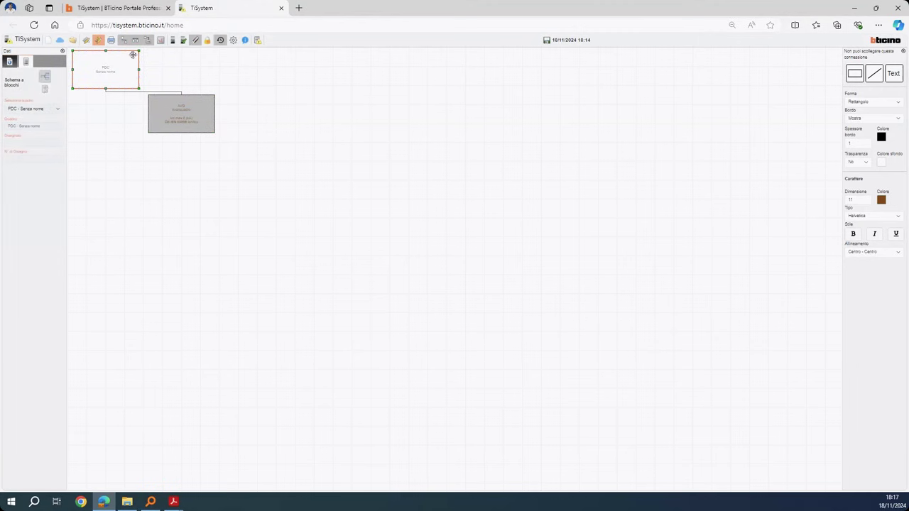
left_click(172, 41)
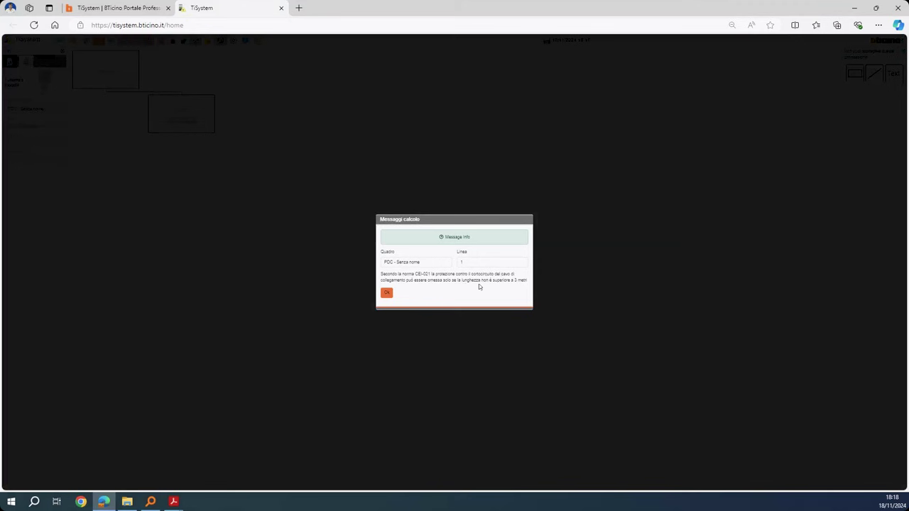
left_click(387, 293)
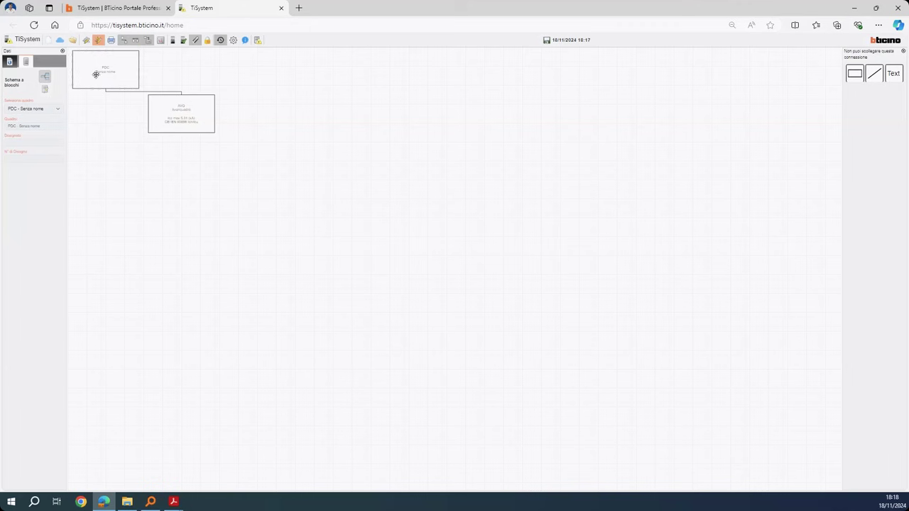
left_click(34, 66)
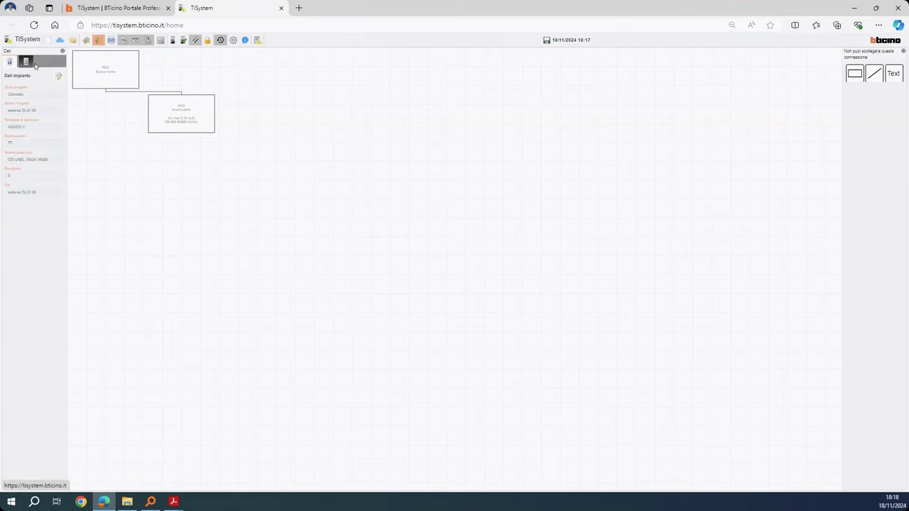
Set the PDC board's energy meter line downstream length to 3 m, confirm the line data and verify the project
left_click(80, 74)
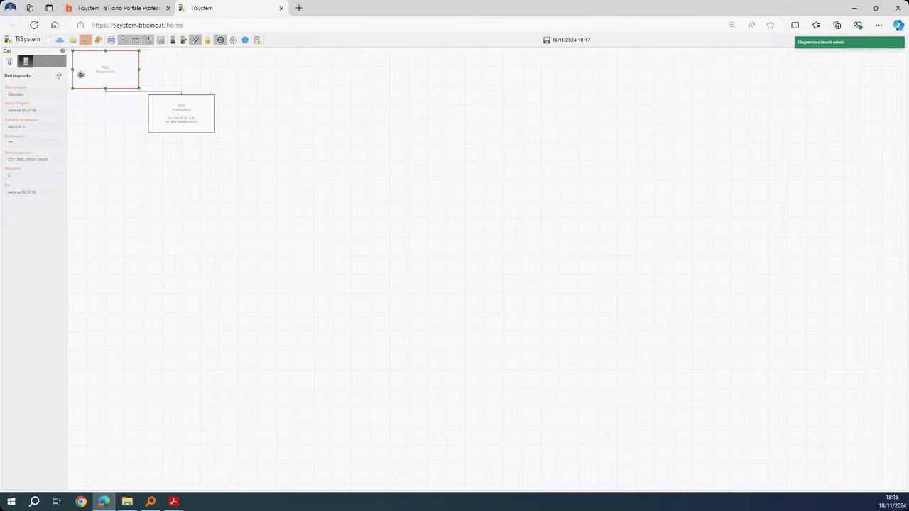
double_click(80, 74)
double_click(110, 136)
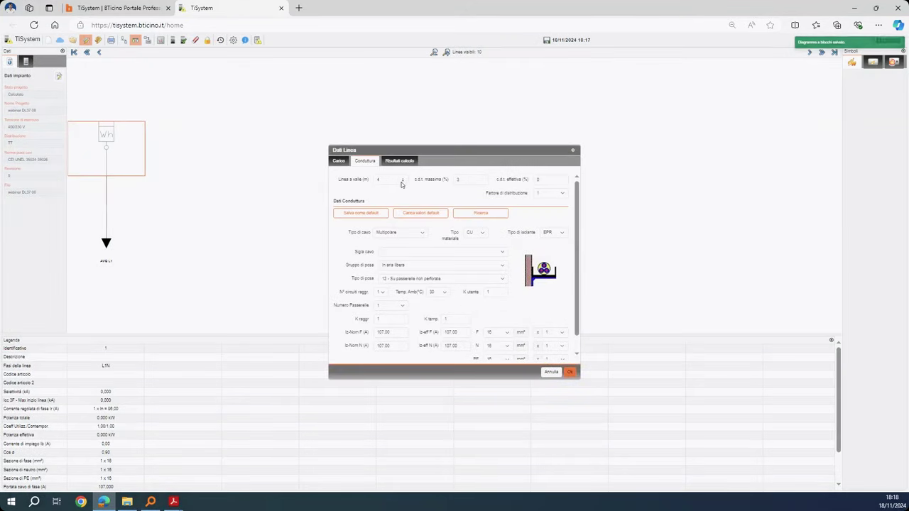
left_click(377, 179)
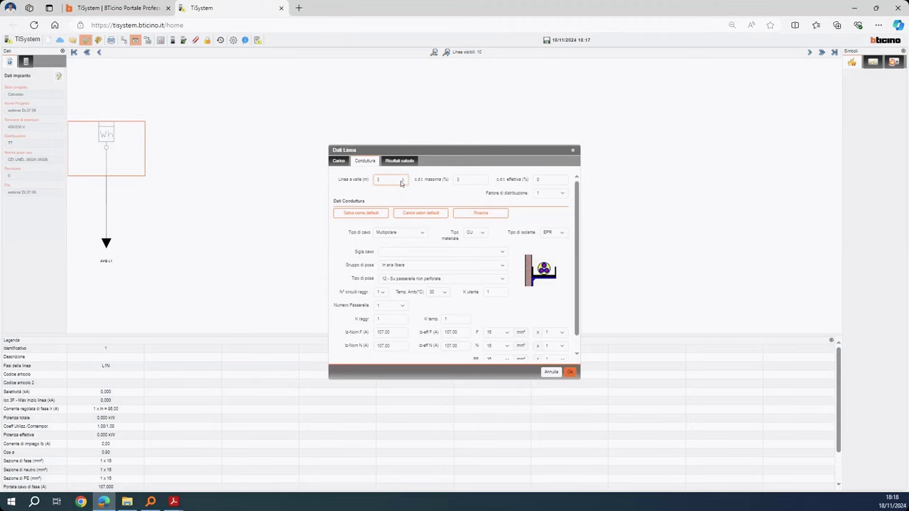
left_click(569, 372)
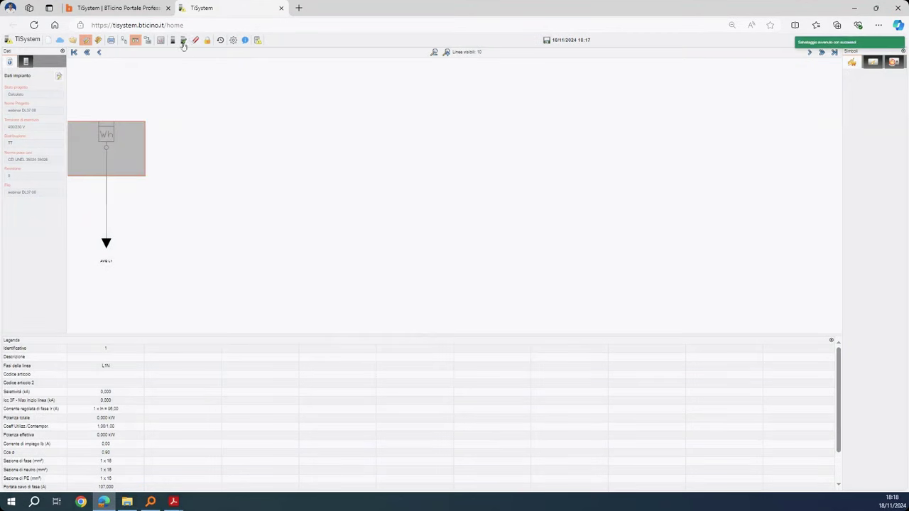
left_click(183, 41)
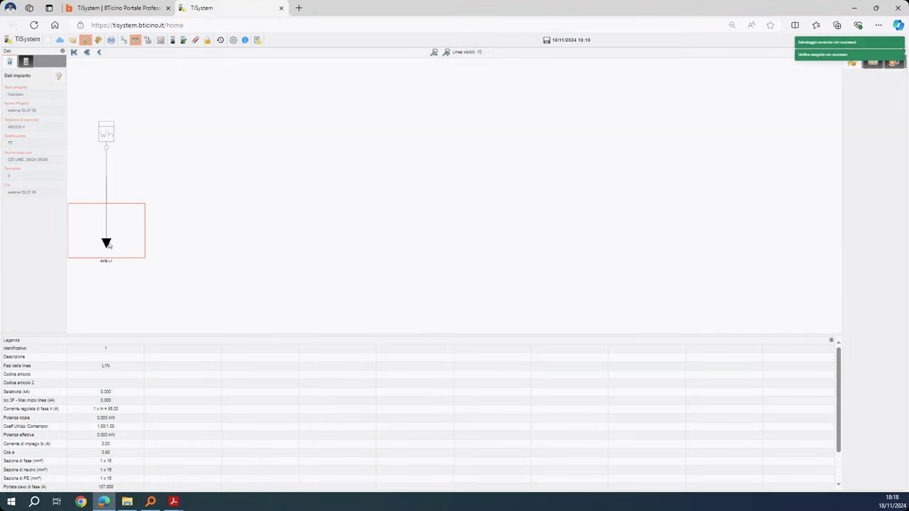
On the AVQ board, add a fourth parallel Magnetot. diff. line beside Inverter 6kW, run the calculation and acknowledge its message
left_click(106, 243)
left_click(332, 160)
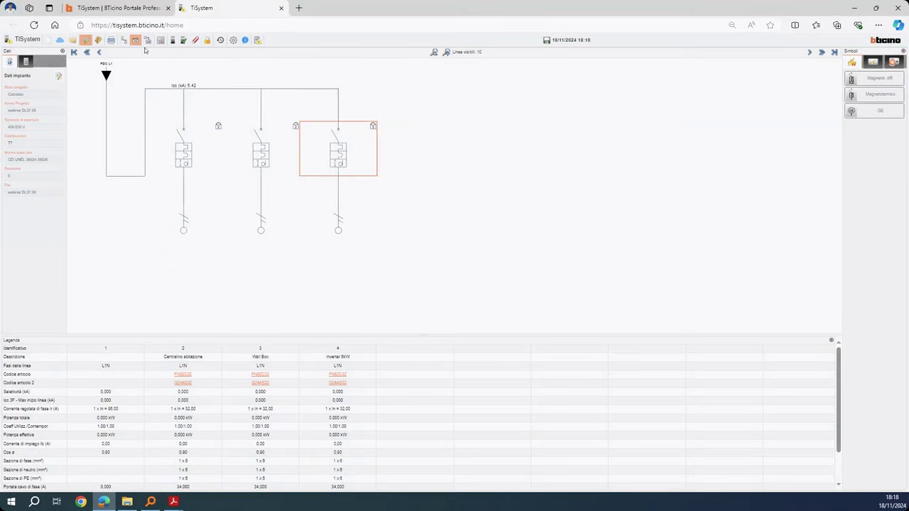
left_click(856, 79)
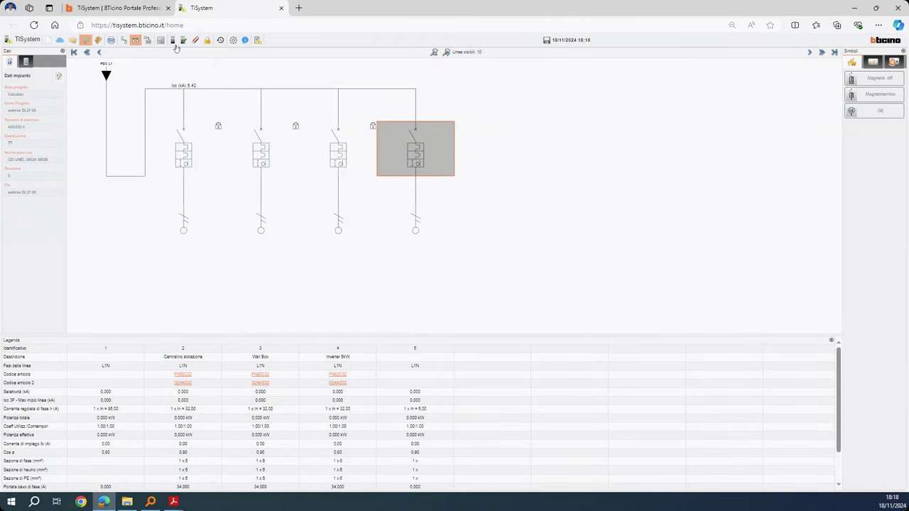
left_click(172, 44)
left_click(172, 44)
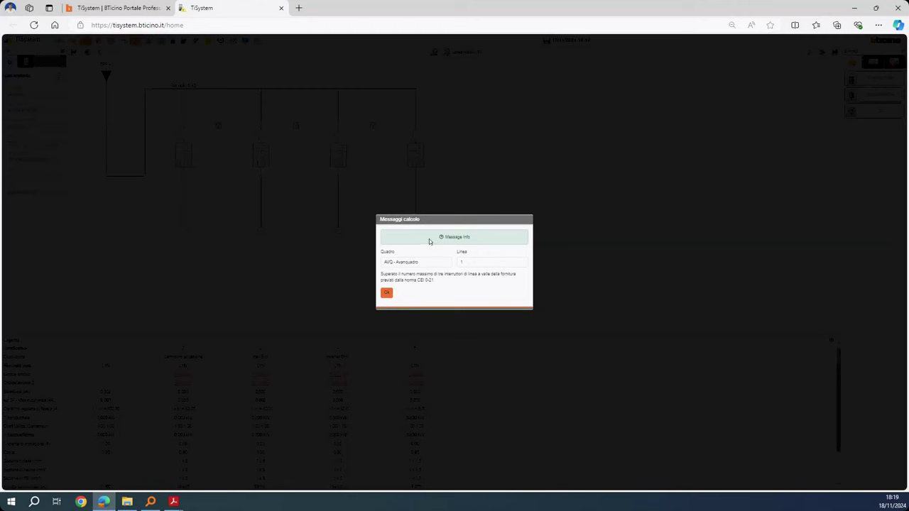
left_click(387, 294)
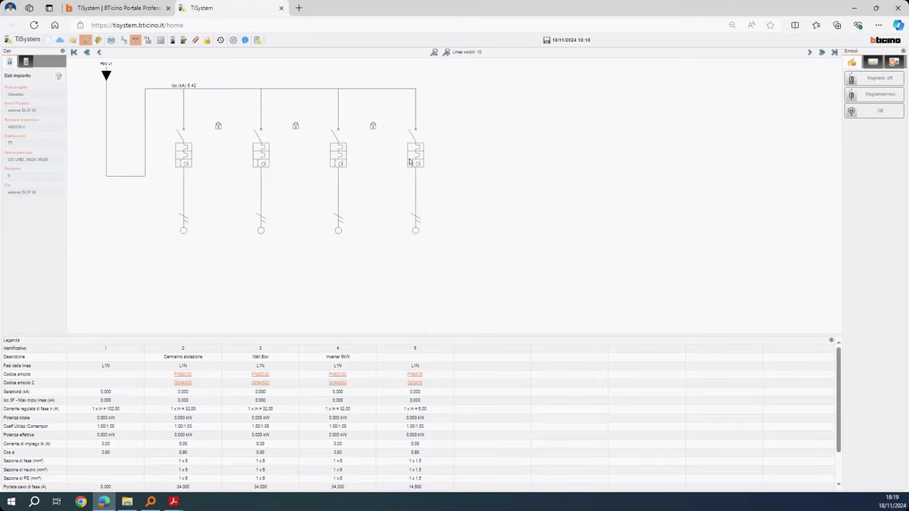
Delete the extra breaker line beside Inverter 6kW from the AVQ board and confirm the deletion
left_click(428, 158)
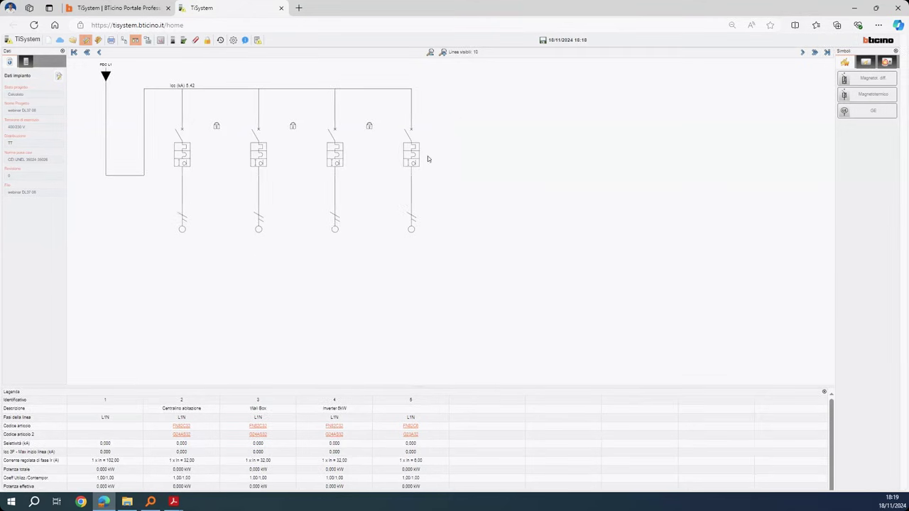
key("Delete")
left_click(440, 274)
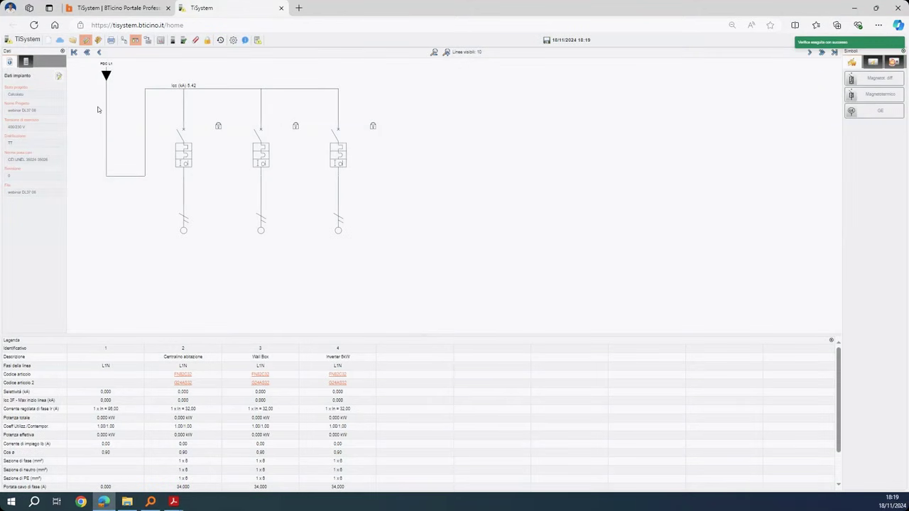
Connect the Centralino abitazione line to a new board, using an Int. Manovra as the board's incoming device
left_click(178, 147)
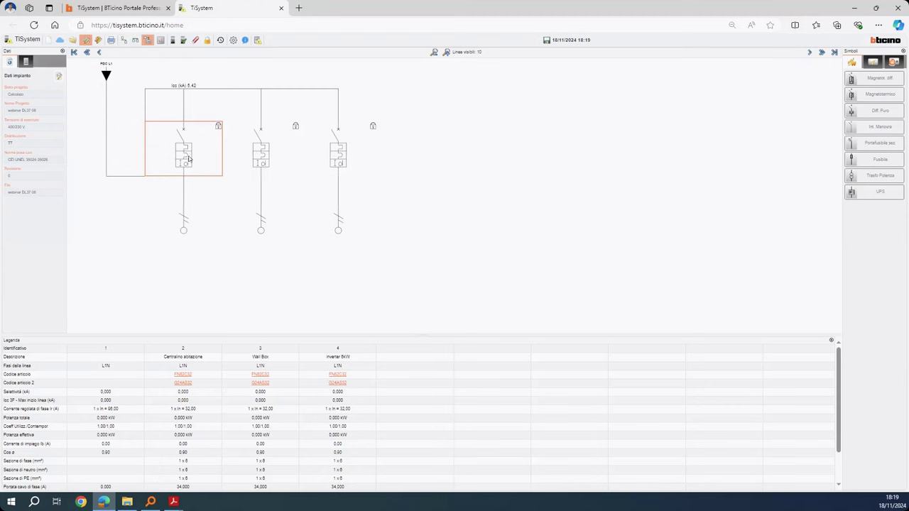
left_click(148, 41)
left_click(876, 131)
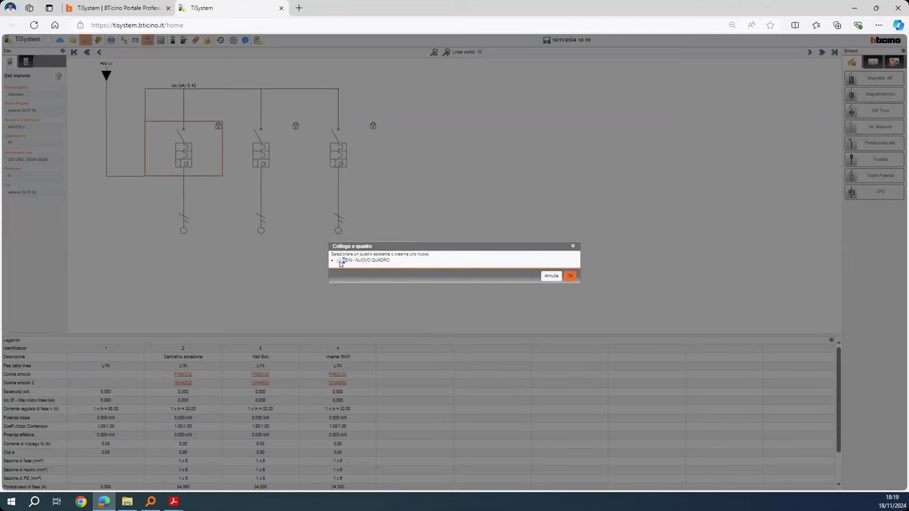
left_click(569, 275)
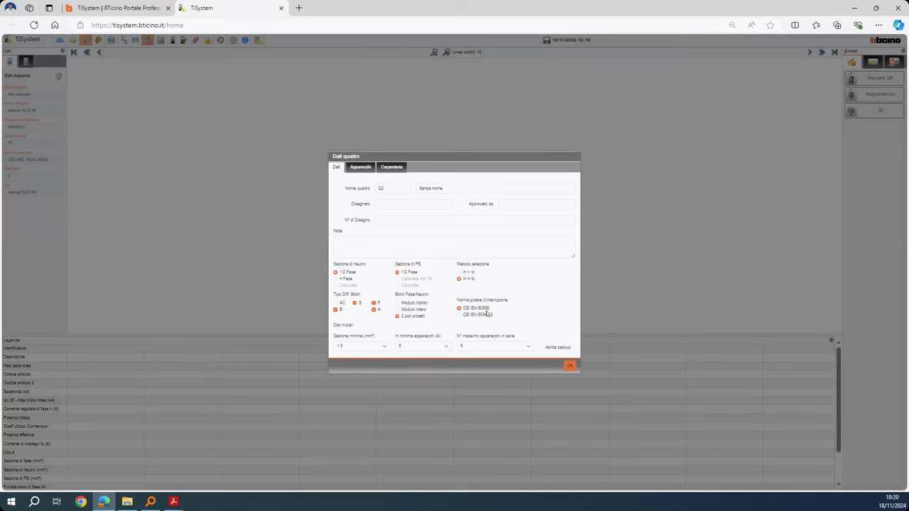
Name the new board Q1 with the description Centralino abitazione and confirm the board data
double_click(376, 188)
left_click(418, 188)
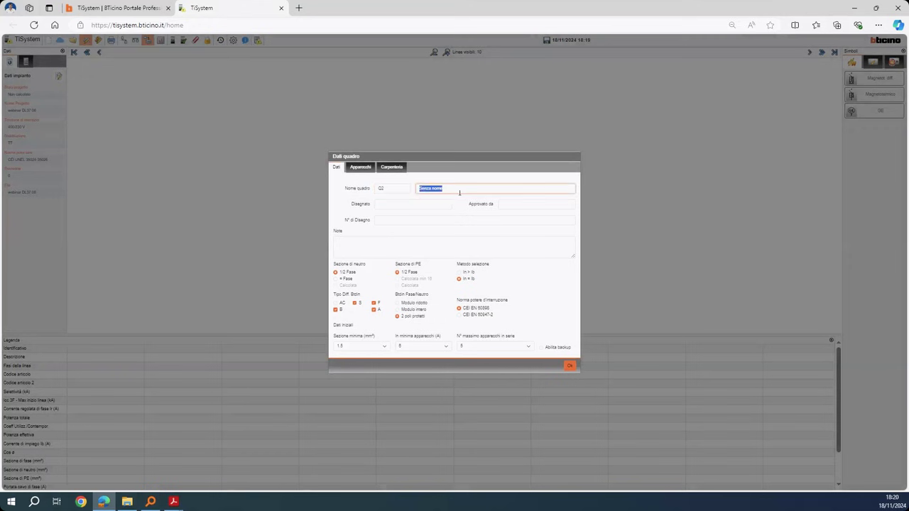
type("Q")
left_click(468, 215)
left_click(404, 188)
key("BackSpace")
left_click(569, 365)
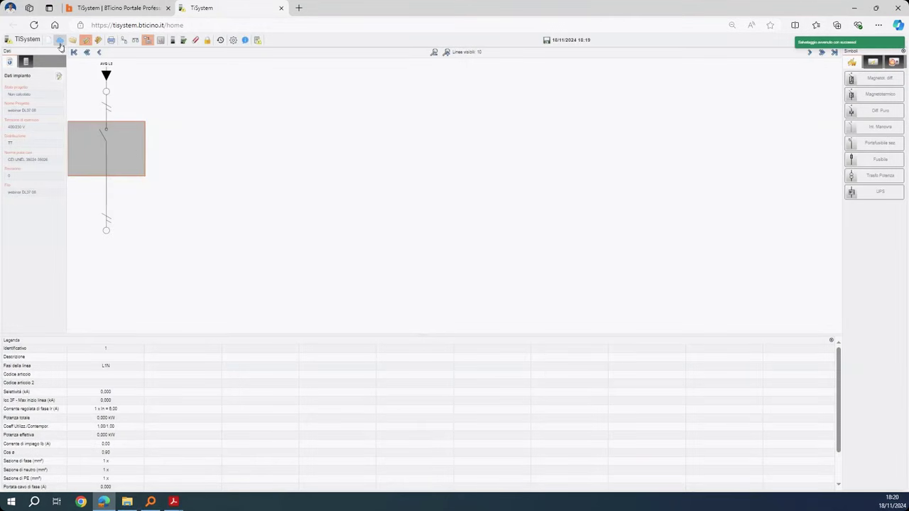
Check the board connections in the block diagram and open the AVQ board from it
left_click(30, 66)
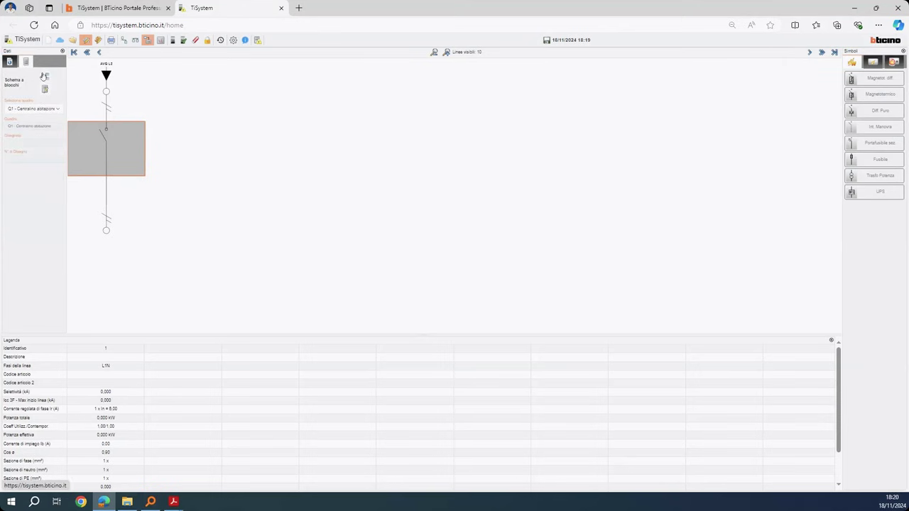
left_click(44, 76)
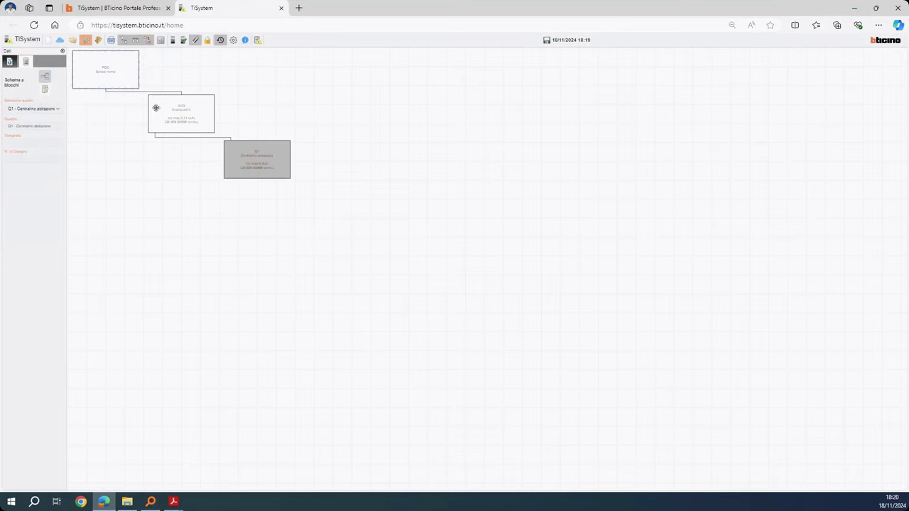
left_click(274, 162)
scroll(255, 172, "up", 6)
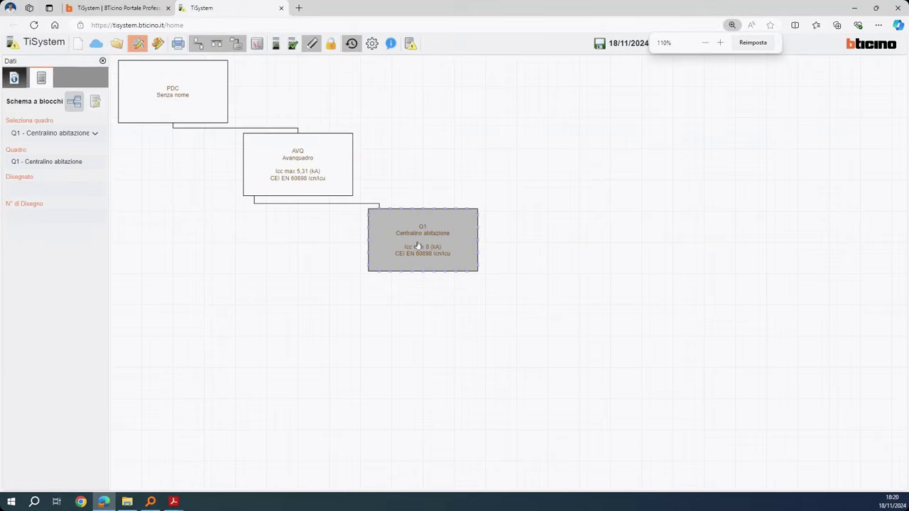
left_click(349, 201)
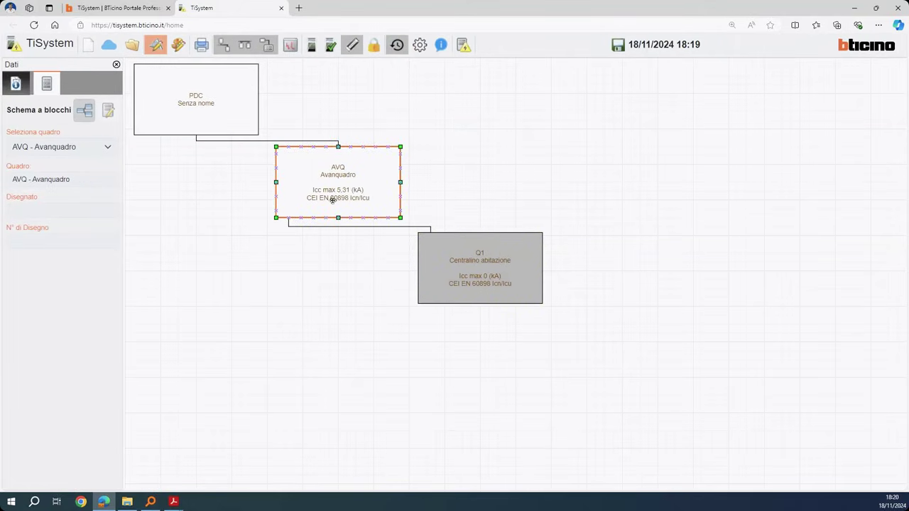
double_click(332, 200)
Examine the Centralino abitazione line's cable and load data, and close them without changes
left_click(223, 220)
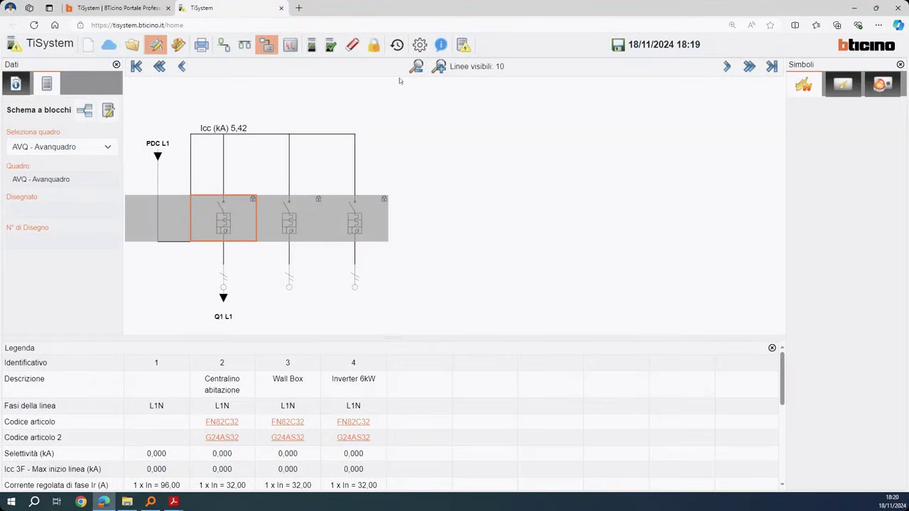
double_click(221, 222)
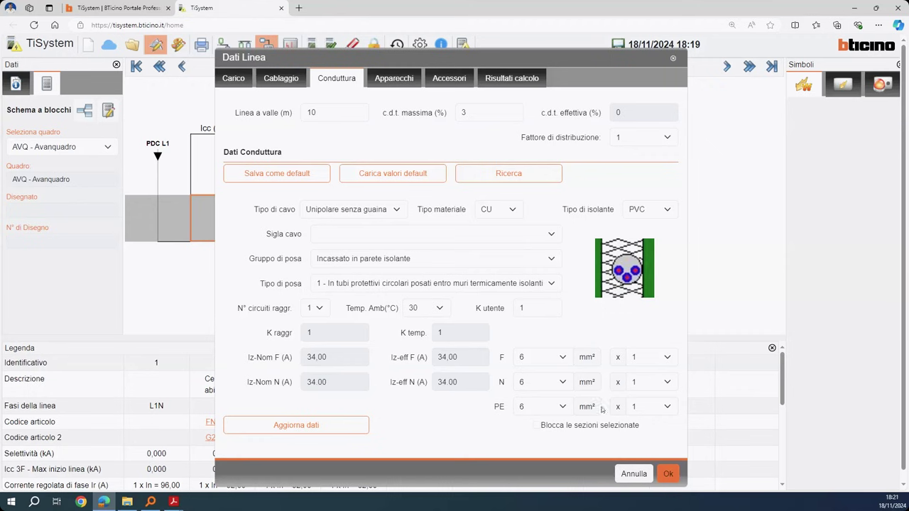
left_click(236, 82)
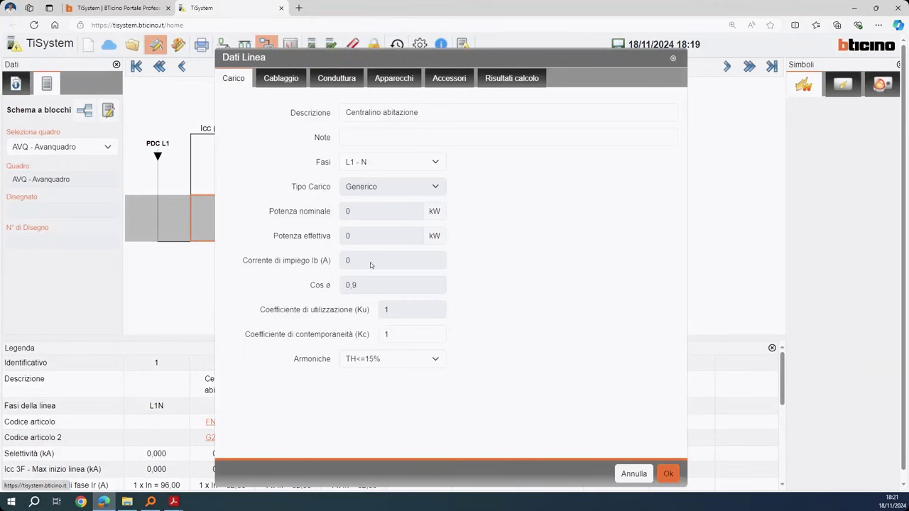
left_click(634, 474)
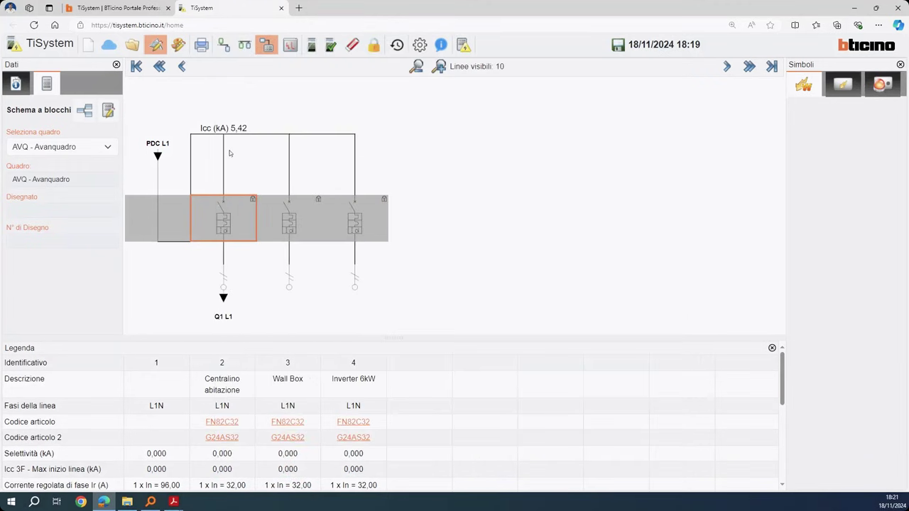
On the Q1 board, add two parallel Magnetot. diff. lines downstream of the incoming switch
left_click(224, 298)
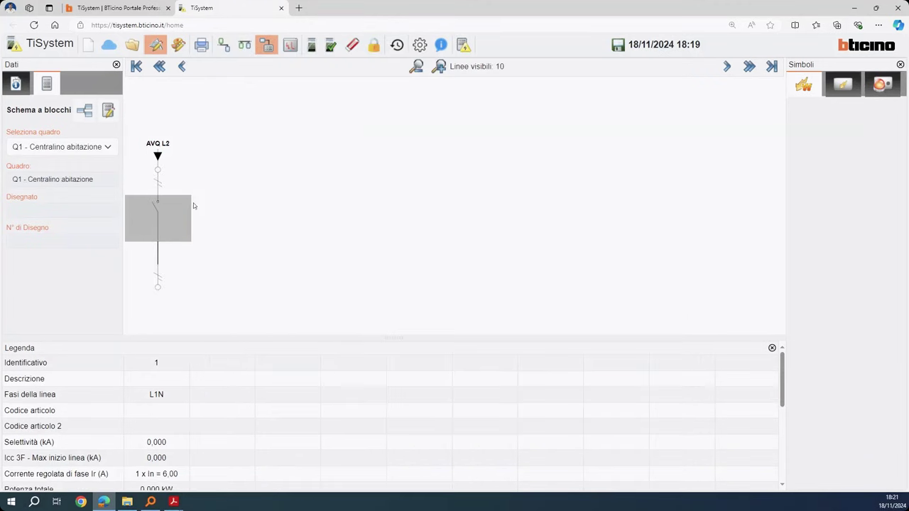
left_click(181, 213)
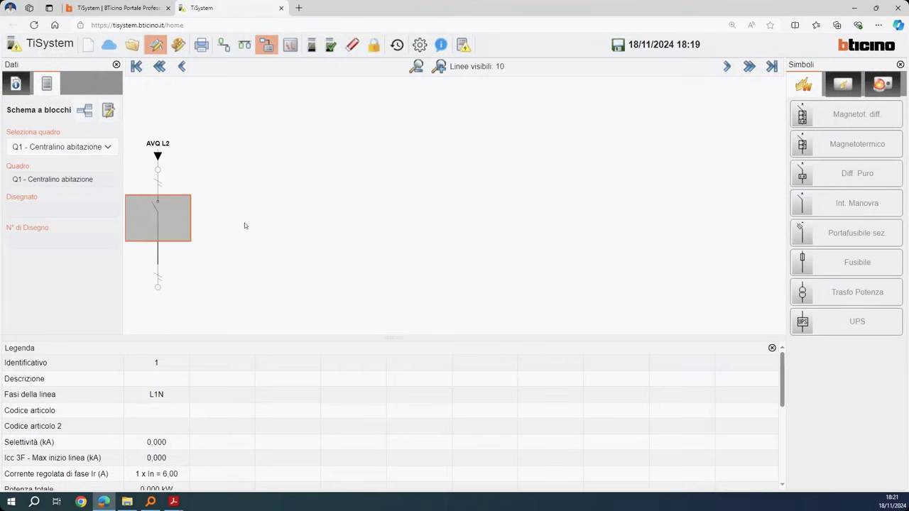
left_click(224, 45)
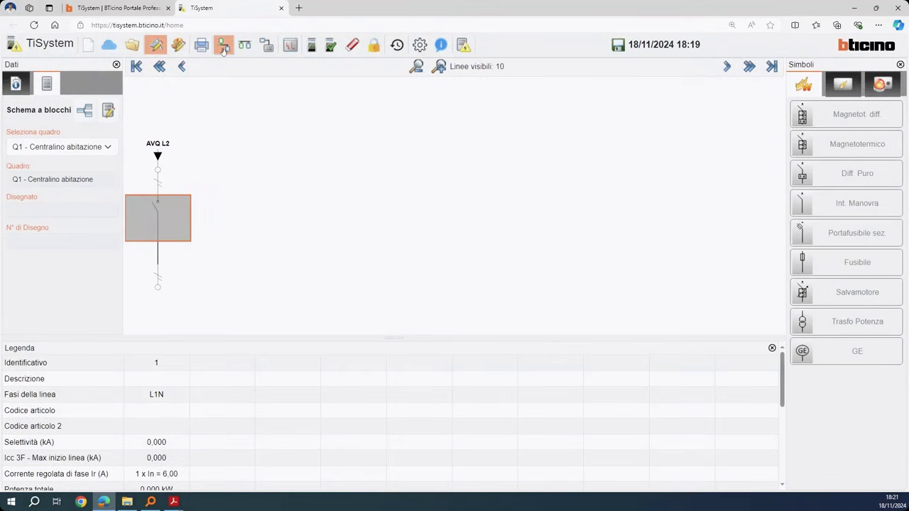
left_click(826, 123)
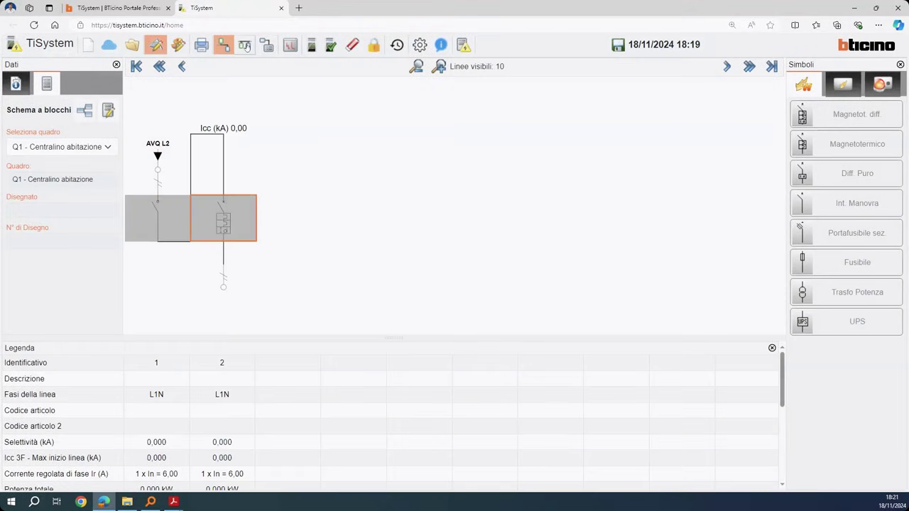
left_click(244, 45)
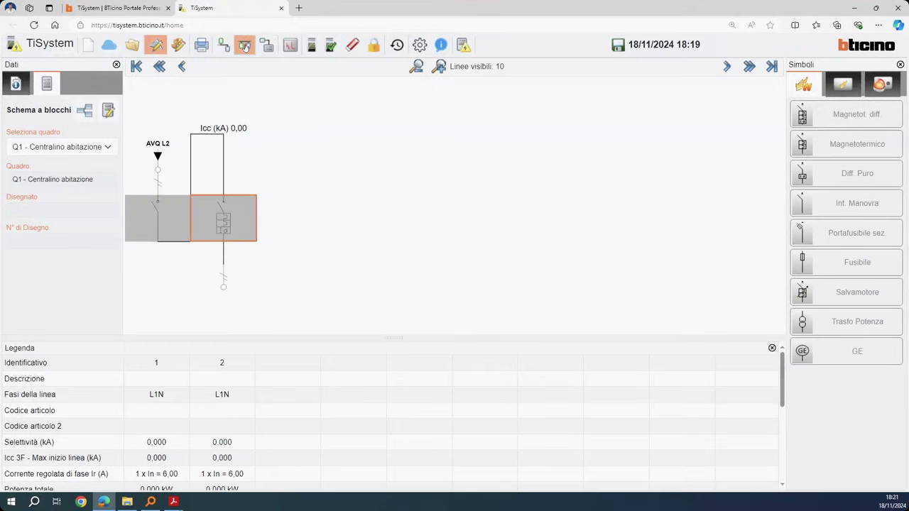
left_click(815, 115)
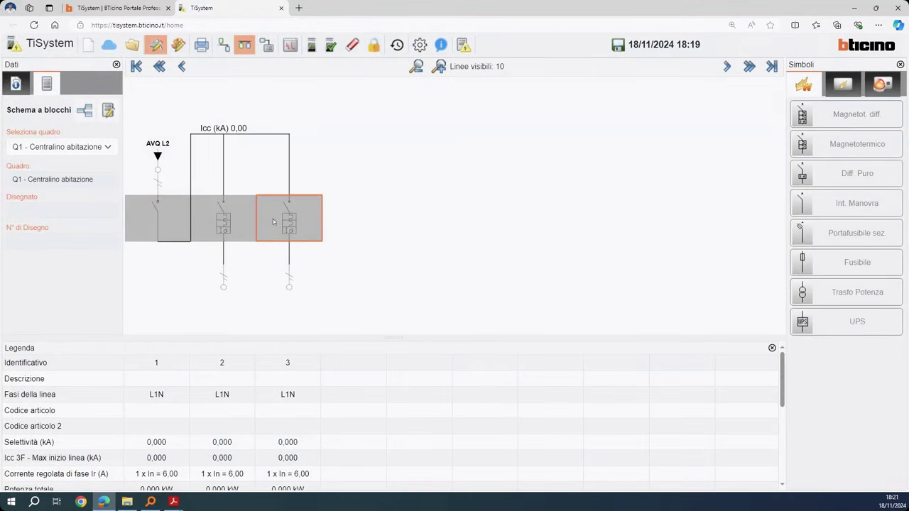
Set the description of the Q1 board's first breaker line to Prese and confirm the line data
double_click(231, 218)
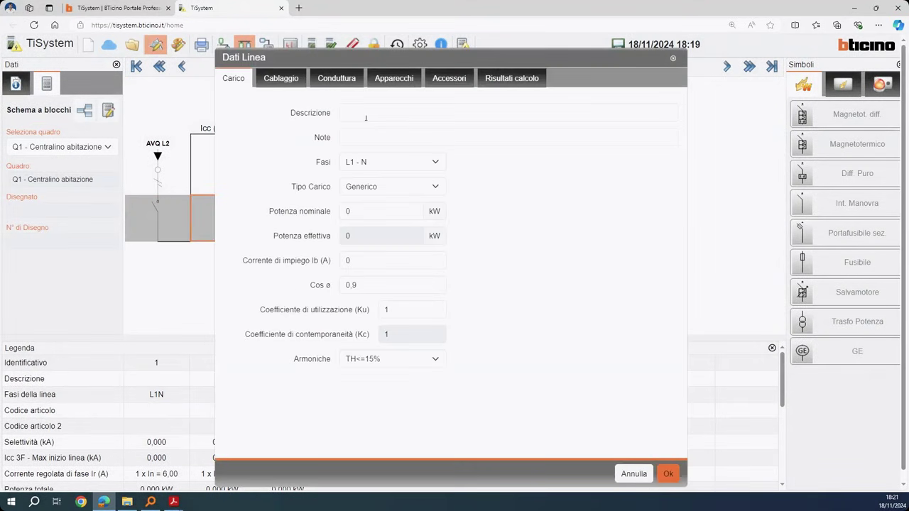
left_click(365, 118)
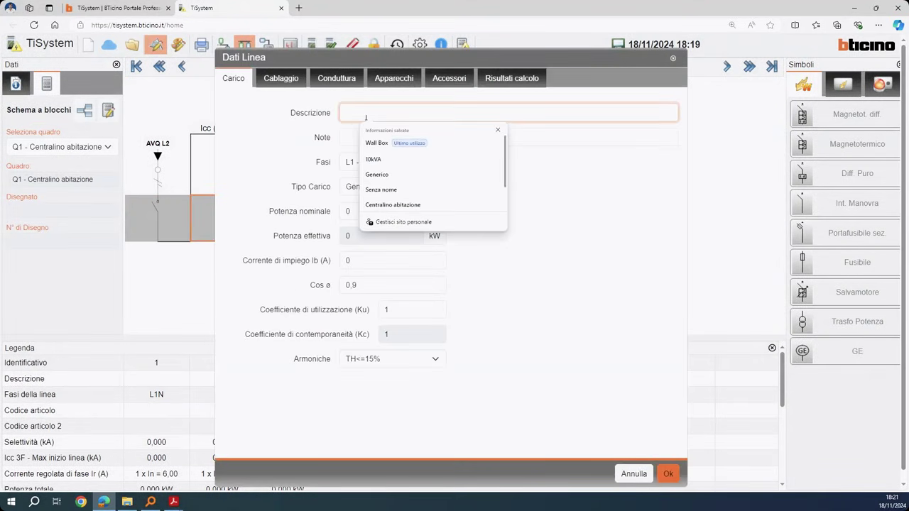
type("Prese")
left_click(398, 142)
left_click(668, 472)
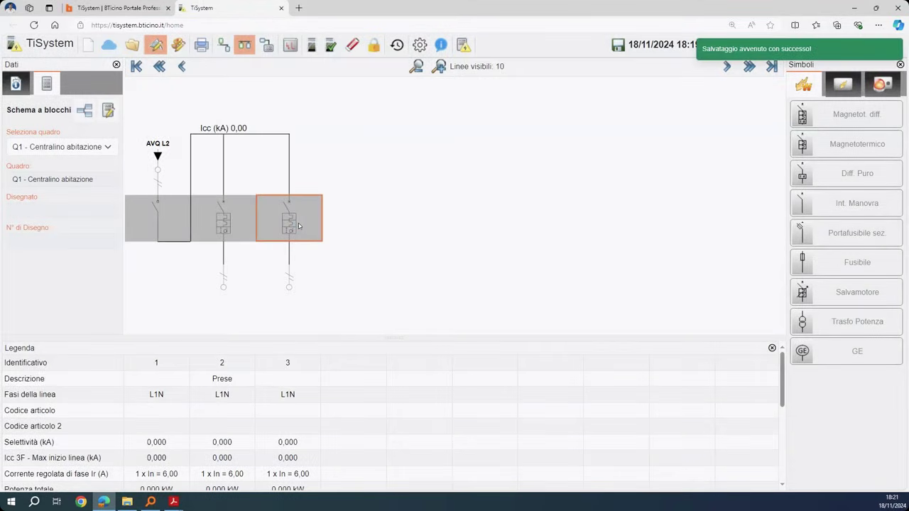
Set the description of the Q1 board's second differential breaker line to Luci and confirm the line data
double_click(295, 225)
left_click(368, 117)
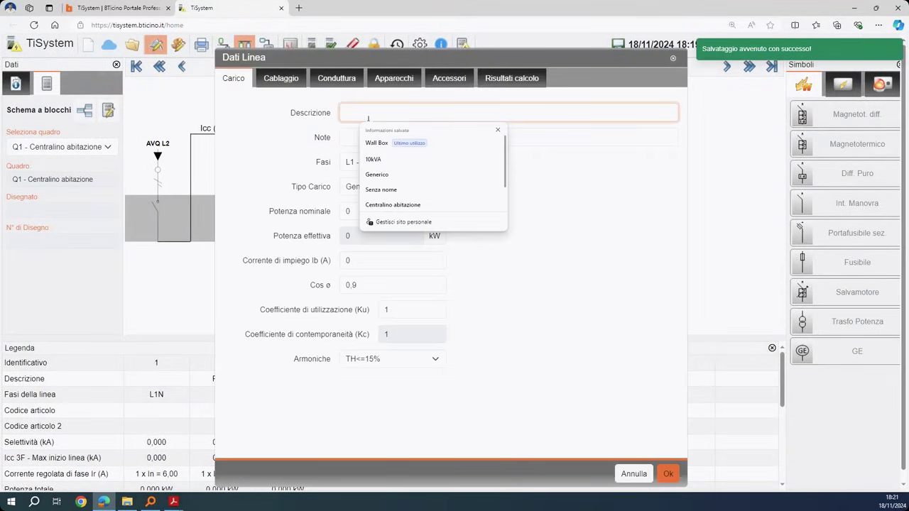
type("Luci")
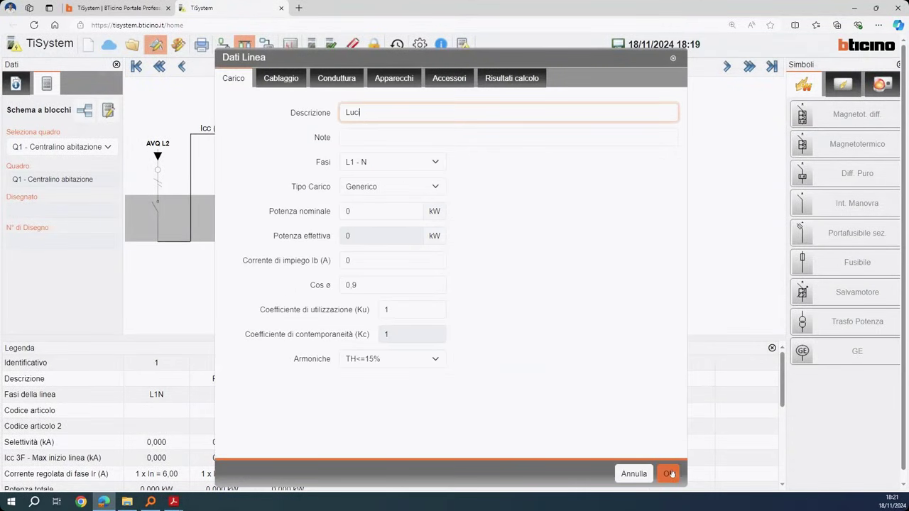
left_click(668, 473)
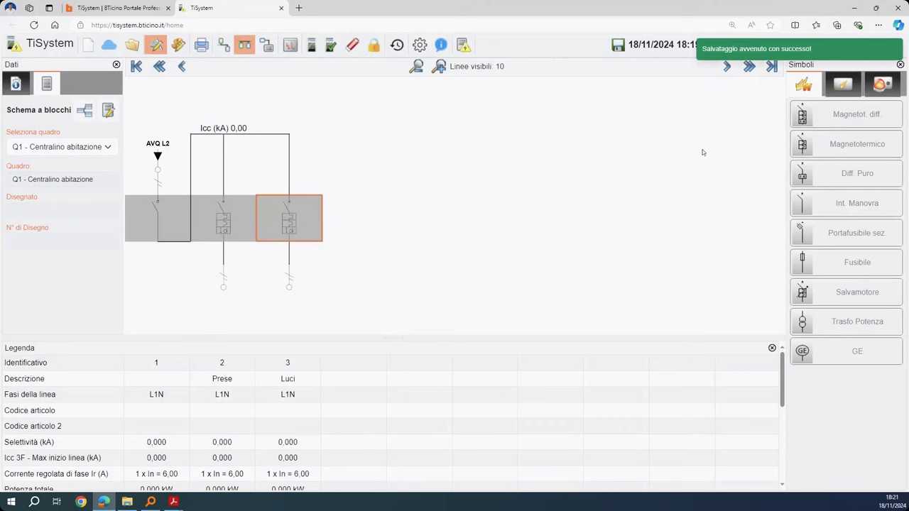
Add a third parallel Magnetot. diff. line to the Q1 board and describe it as CDZ
left_click(841, 117)
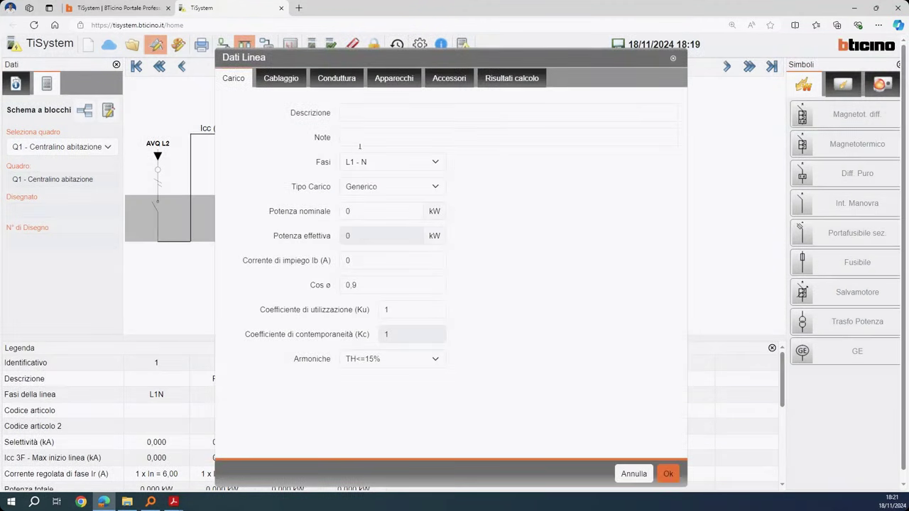
left_click(366, 114)
type("CDZ")
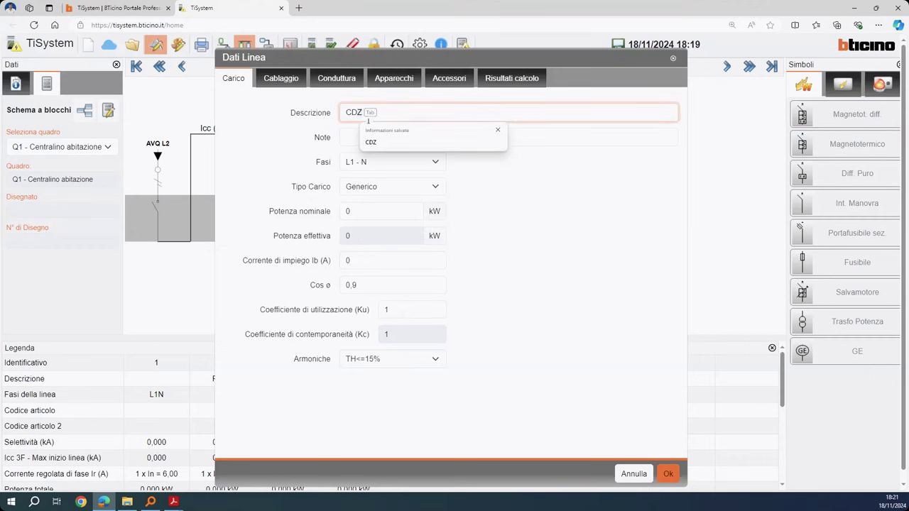
left_click(373, 142)
left_click(668, 474)
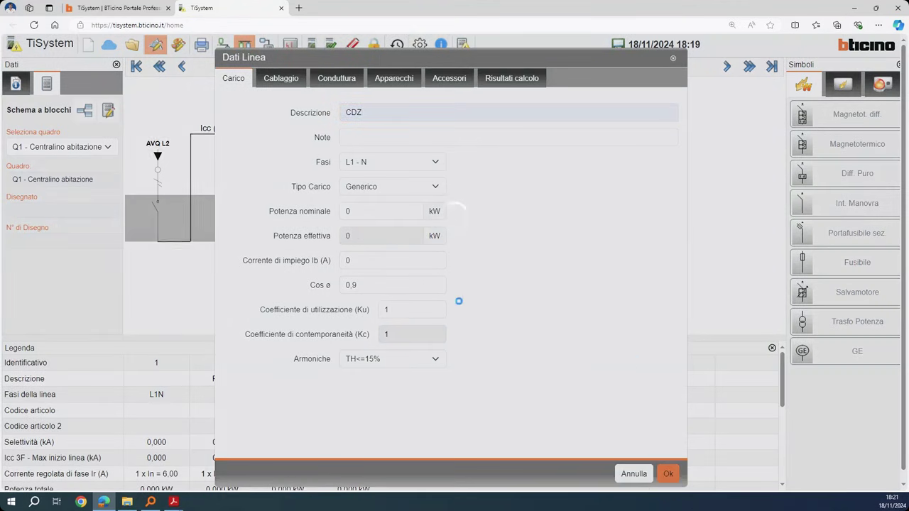
Add a fourth parallel Magnetot. diff. line to the Q1 board and place a Magnetotermico line downstream of it
left_click(827, 119)
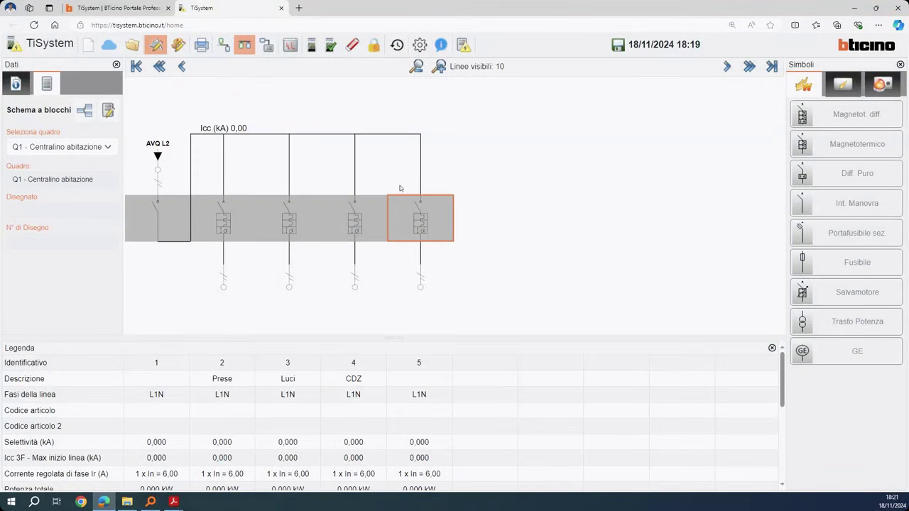
left_click(223, 45)
left_click(856, 144)
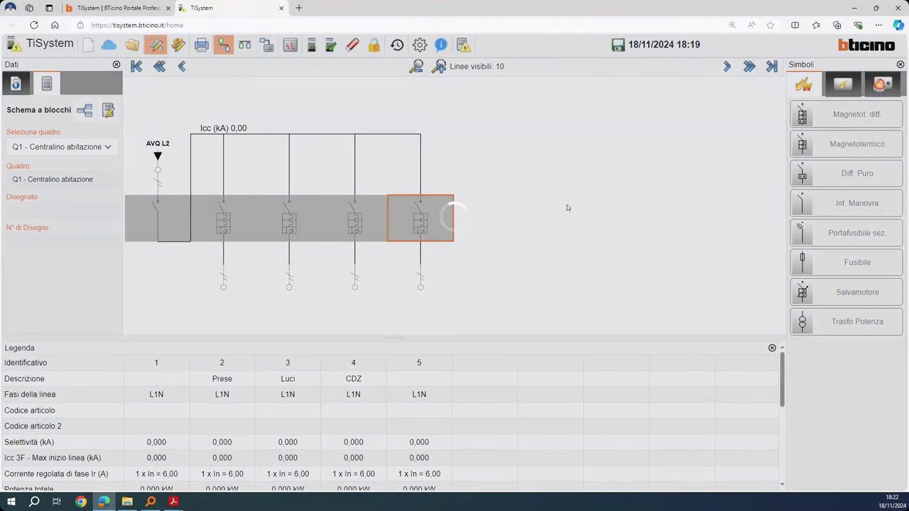
Set the description of the downstream Magnetotermico line to Router and confirm the line data
double_click(487, 222)
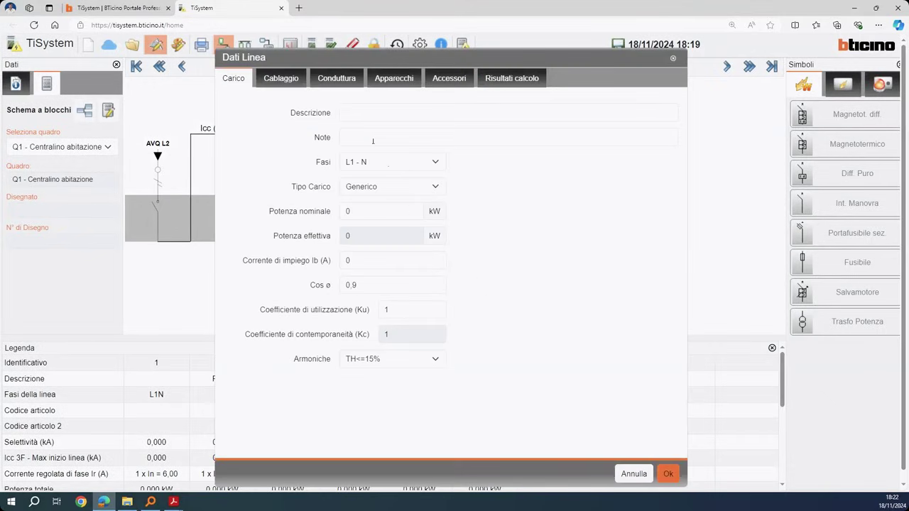
left_click(369, 114)
type("Ser")
double_click(349, 112)
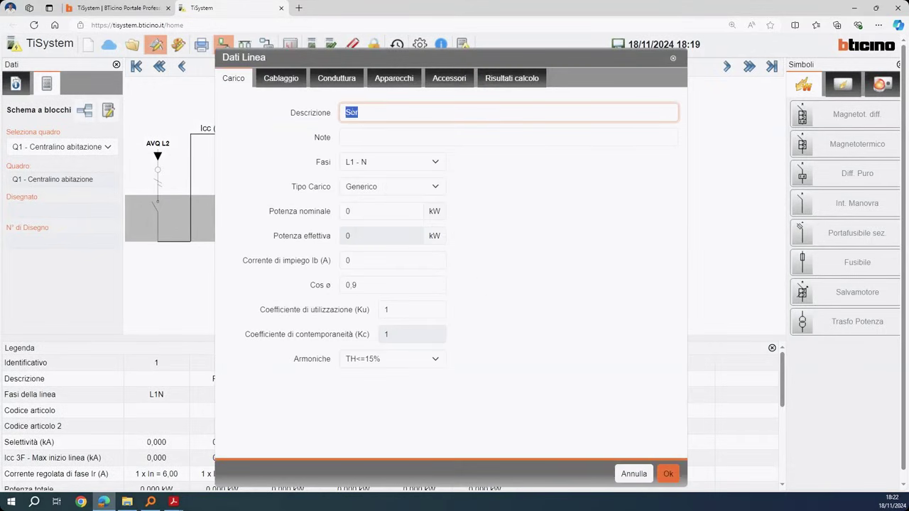
type("Router")
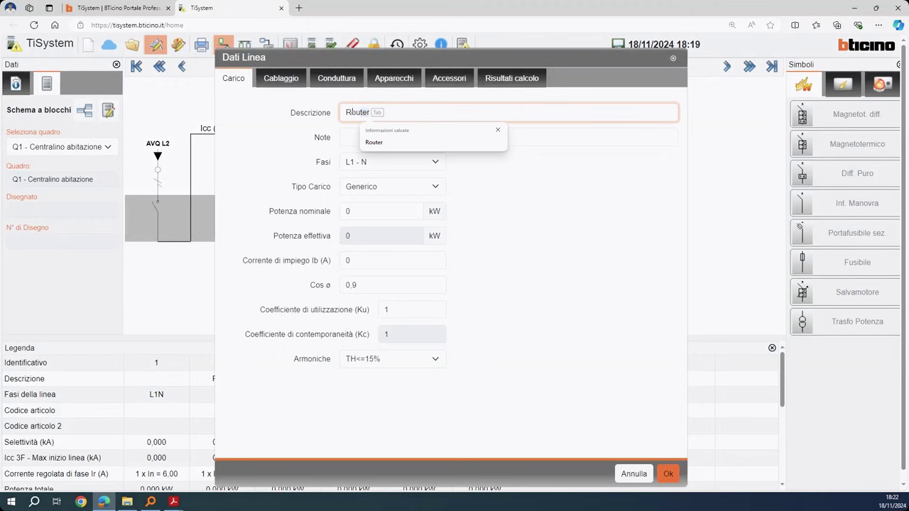
left_click(373, 142)
left_click(667, 474)
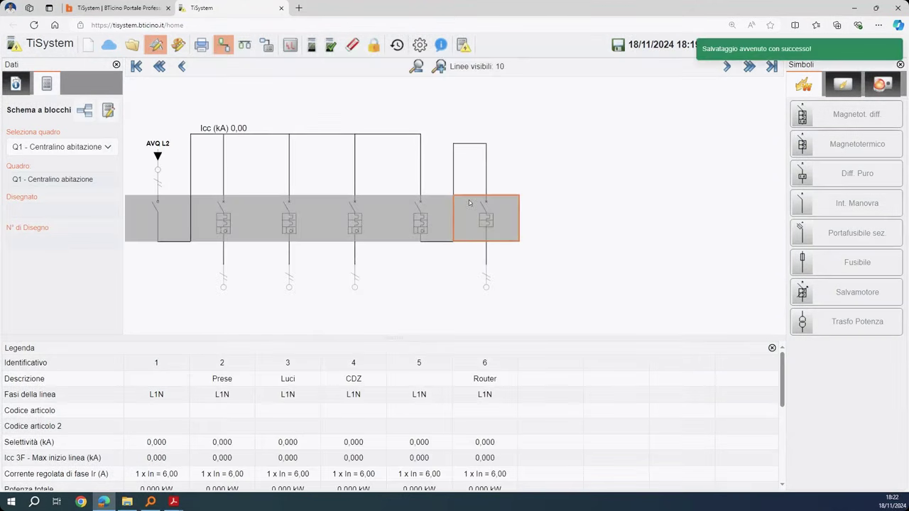
Add a Magnetotermico line in parallel with Router and describe it as Sicurezza
left_click(244, 45)
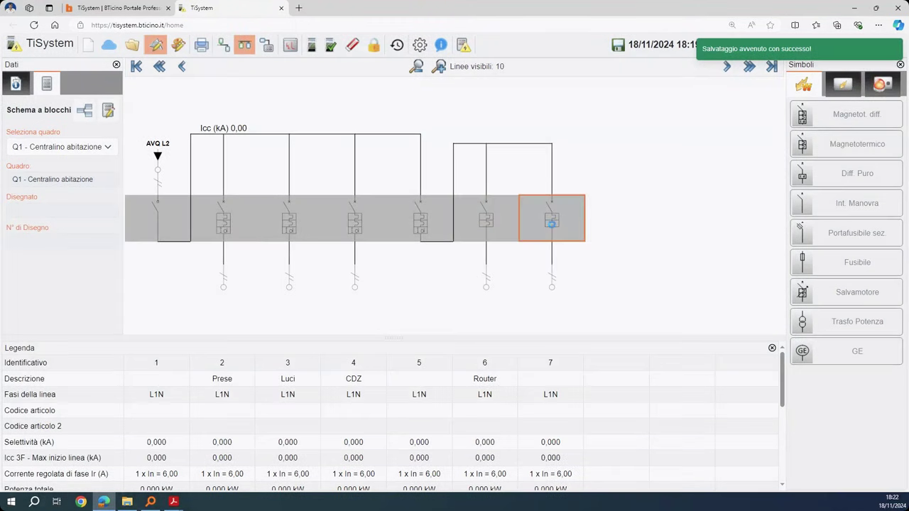
left_click(551, 223)
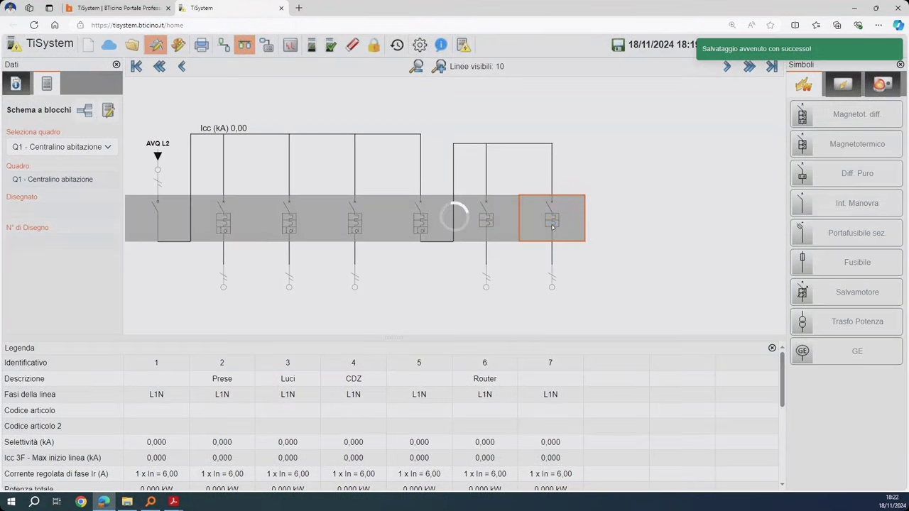
double_click(550, 223)
left_click(398, 112)
type("Sicurezza")
left_click(669, 479)
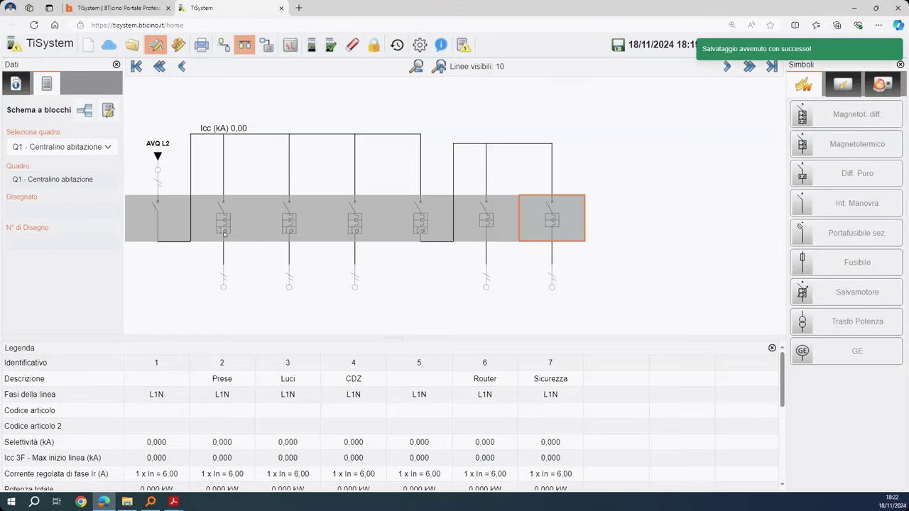
Set the rated current In of the Prese line's breaker to 16 A and confirm the line data
left_click(227, 222)
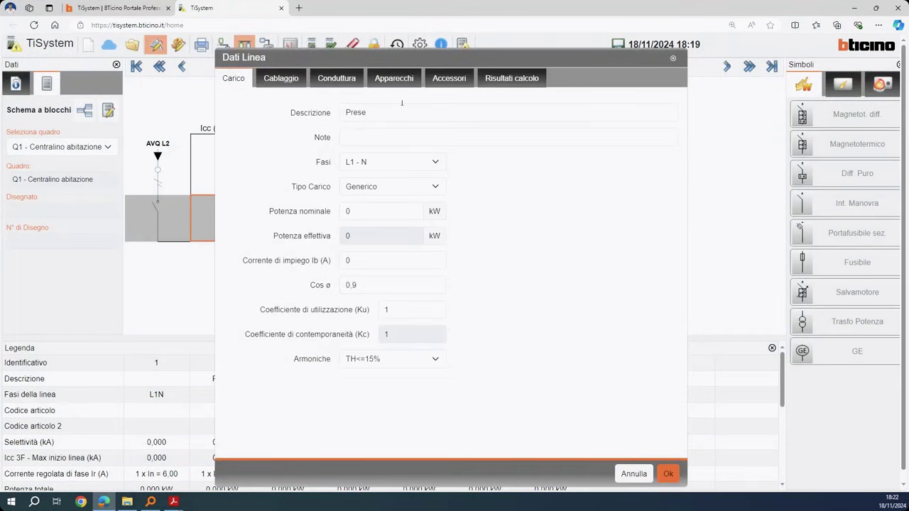
left_click(393, 78)
left_click(428, 246)
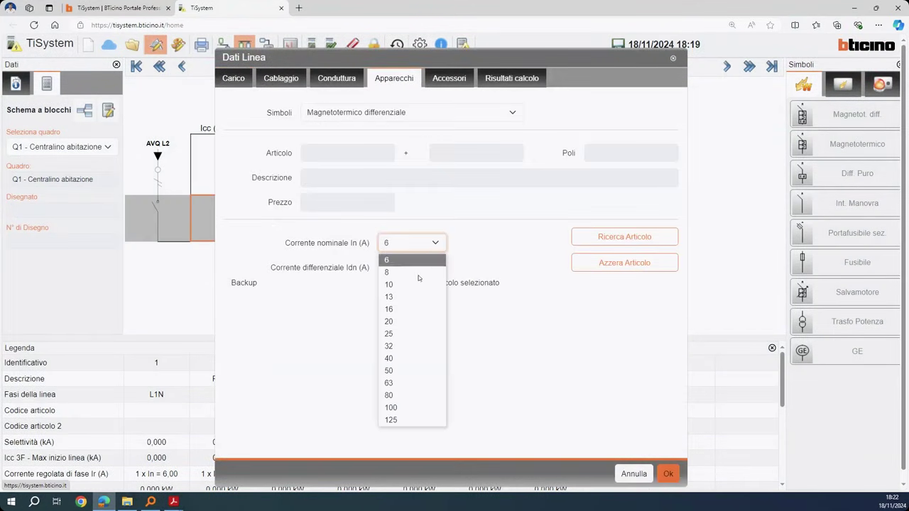
left_click(426, 310)
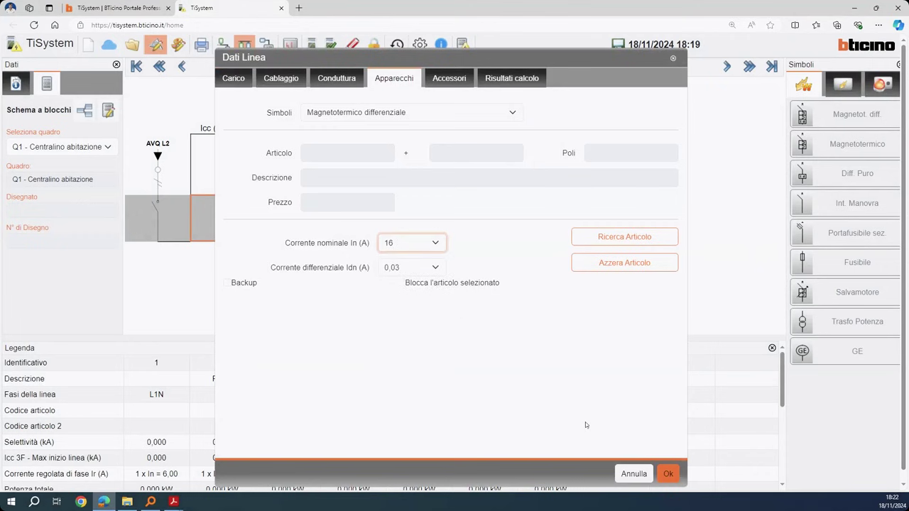
left_click(676, 473)
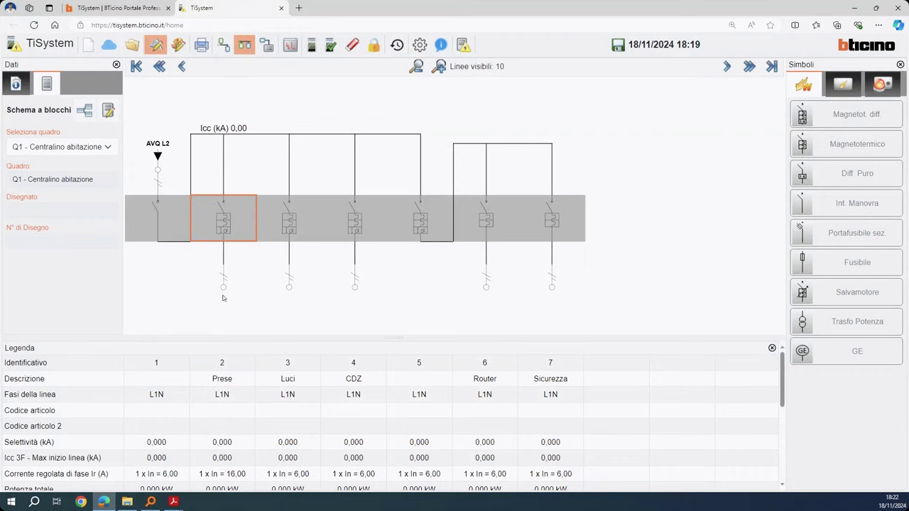
Set the Luci line's rated current to 10 A and assign it the article FA82C10 + G23A32
left_click(289, 218)
double_click(289, 221)
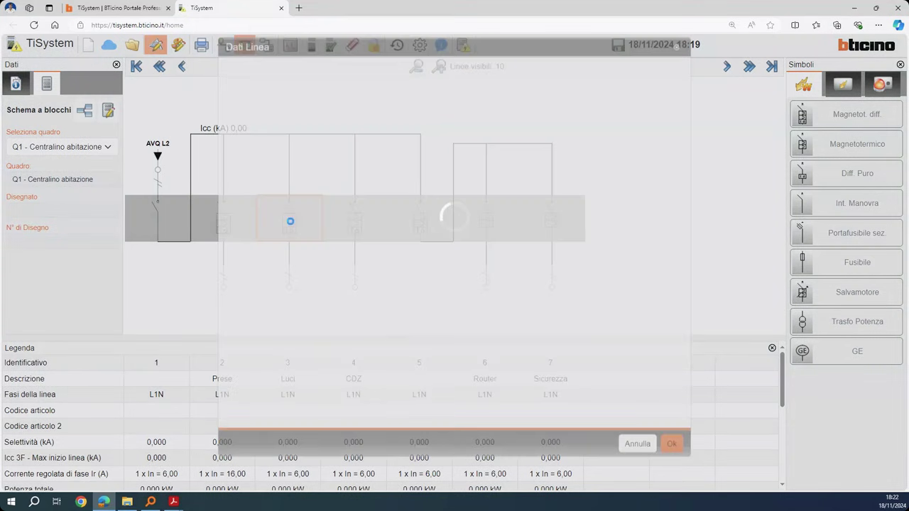
left_click(418, 243)
left_click(419, 275)
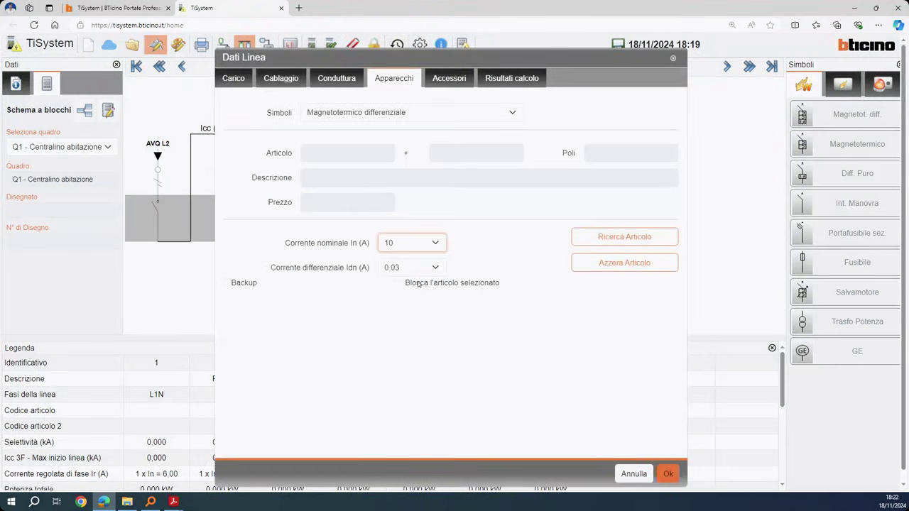
left_click(582, 241)
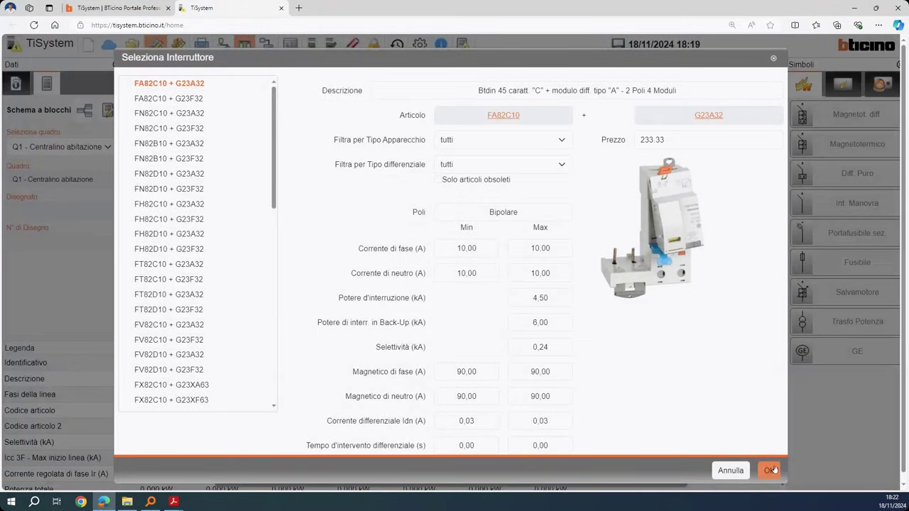
left_click(771, 470)
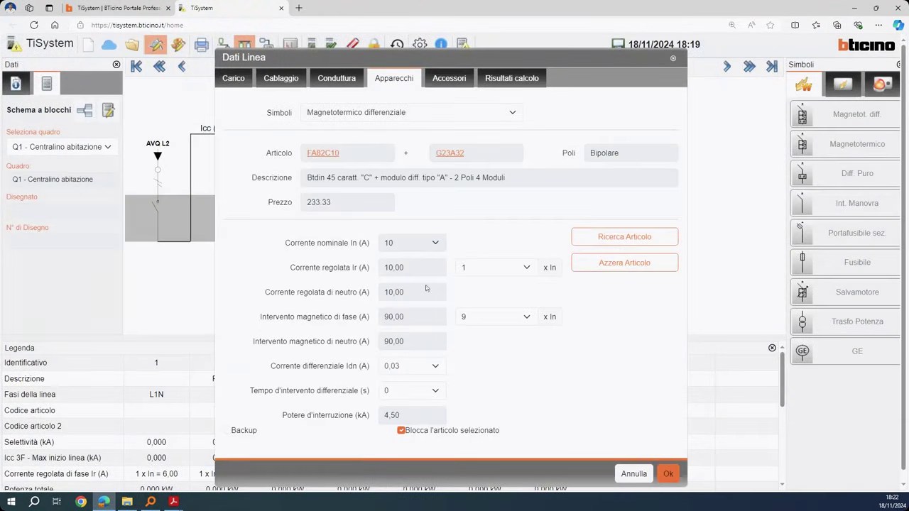
left_click(671, 472)
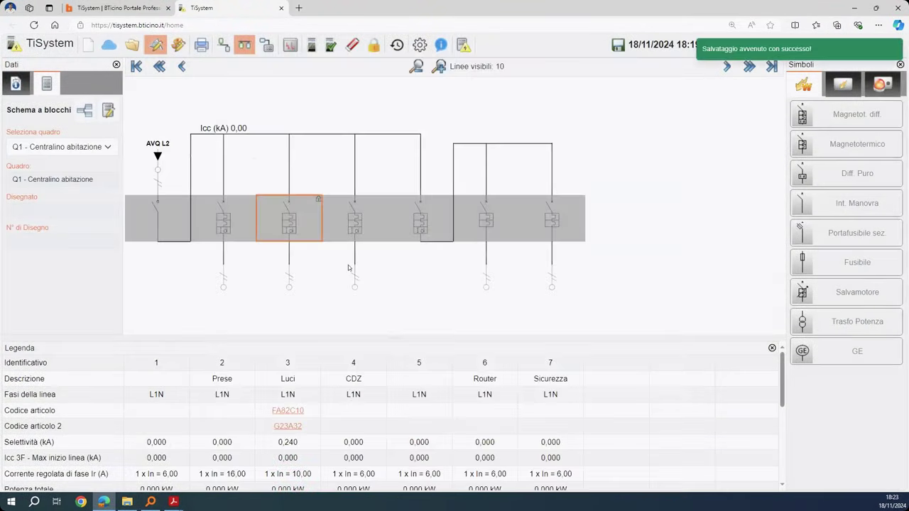
Set the CDZ line's rated current to 16 A and run the calculation
double_click(359, 223)
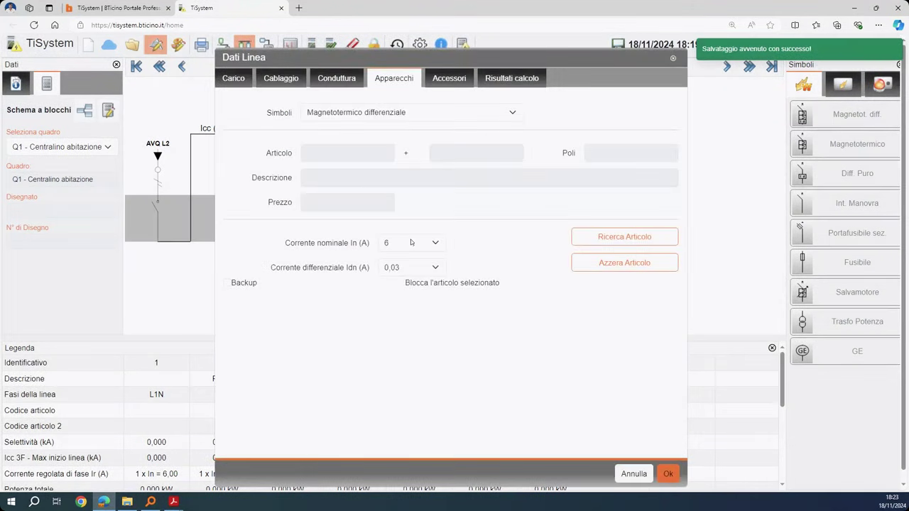
left_click(409, 243)
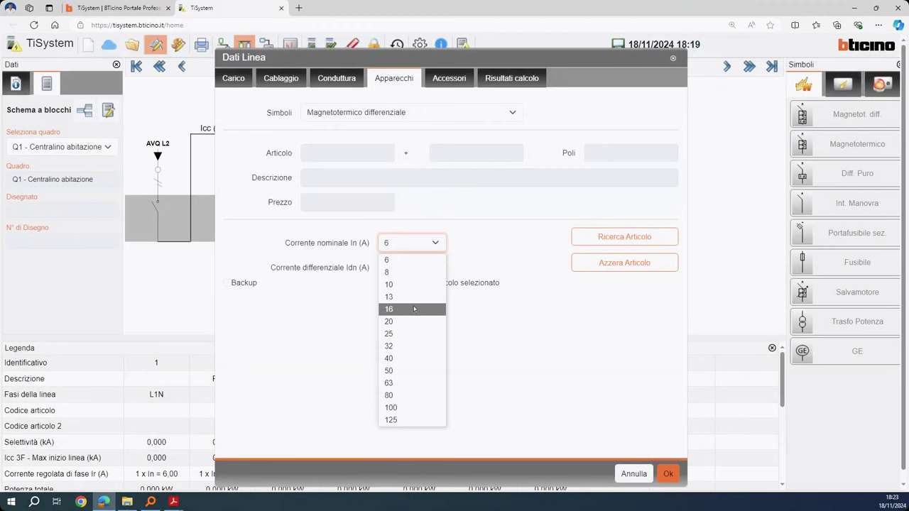
left_click(414, 309)
left_click(673, 480)
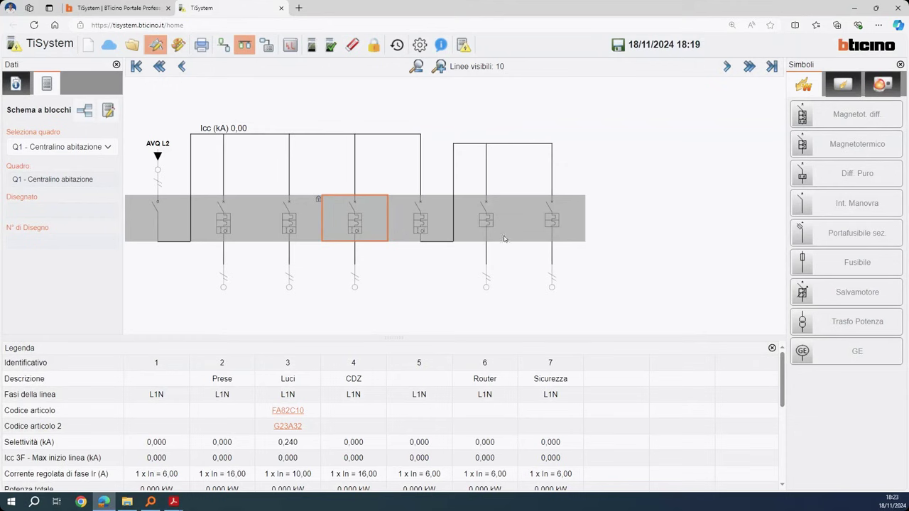
left_click(311, 45)
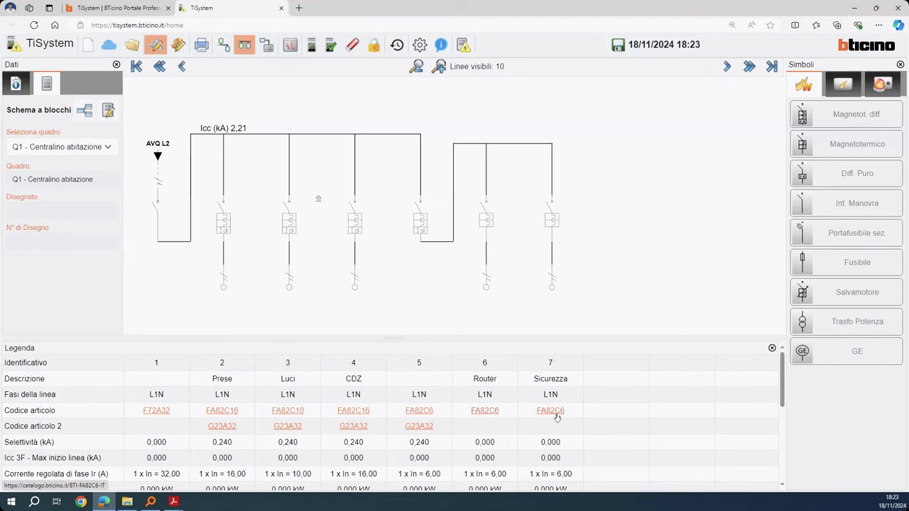
Clear the article of the differential breaker feeding Router and Sicurezza, and set its rated current to 10 A
double_click(427, 219)
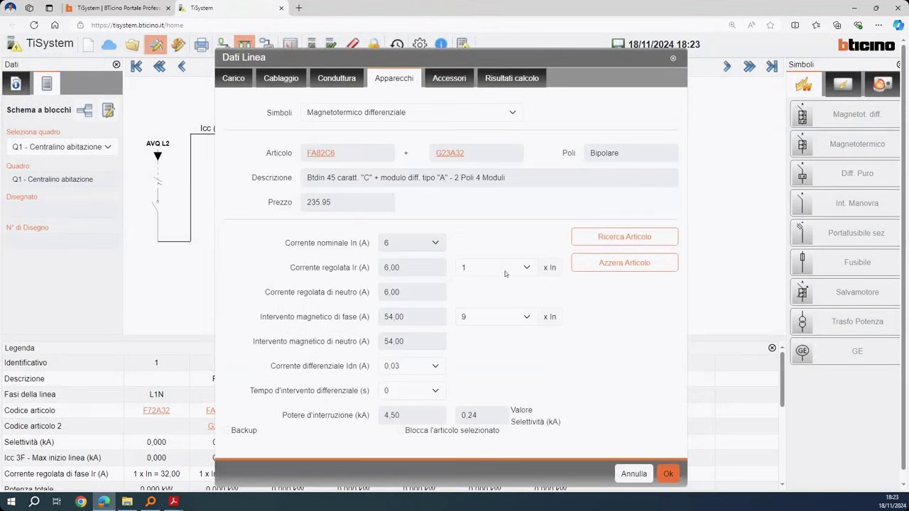
left_click(584, 262)
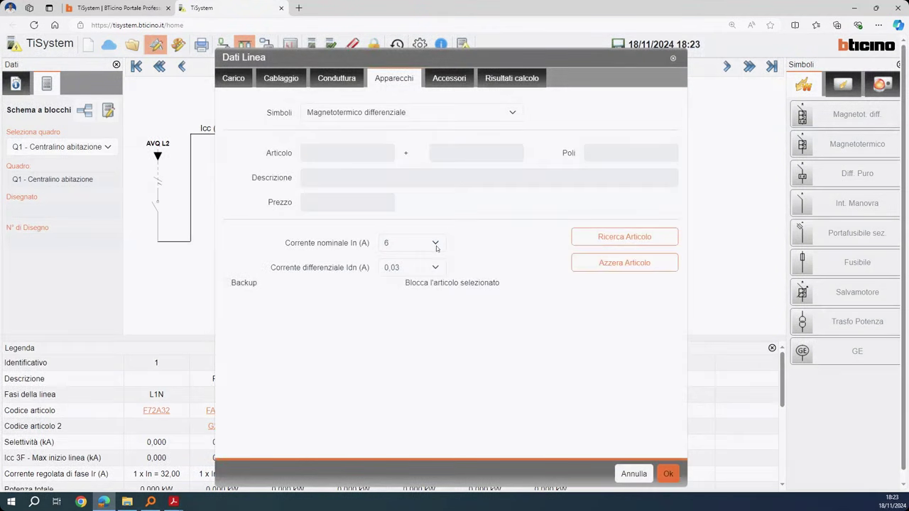
left_click(426, 243)
left_click(420, 284)
left_click(668, 473)
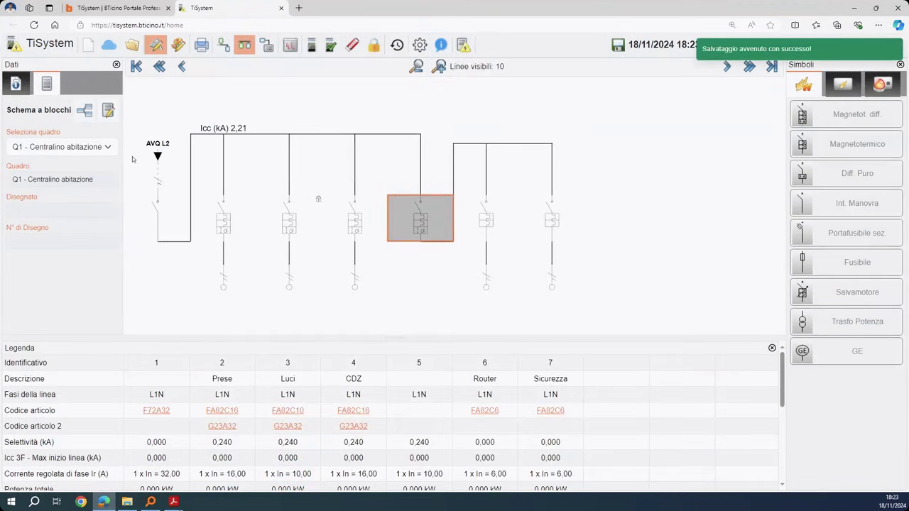
Exclude the Btdin 45 characteristic "C" and characteristic "B" series from the modular devices allowed in board Q1
left_click(110, 115)
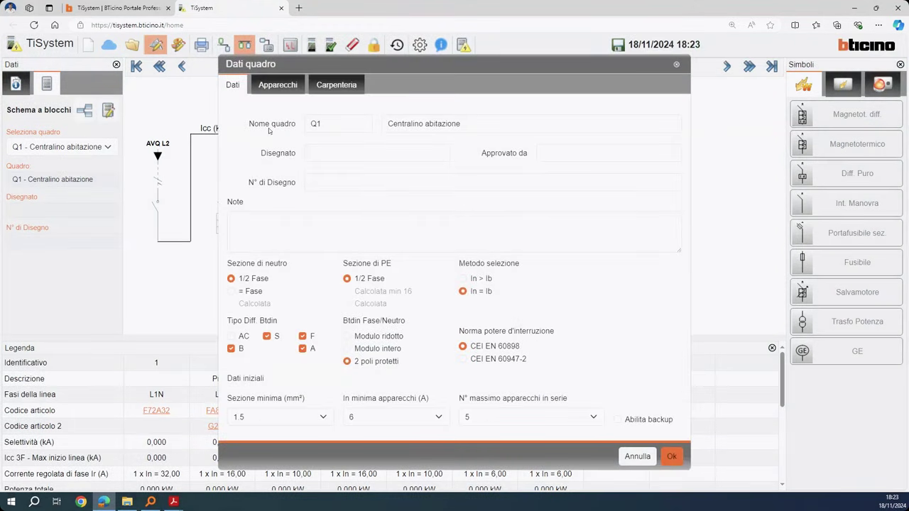
left_click(282, 88)
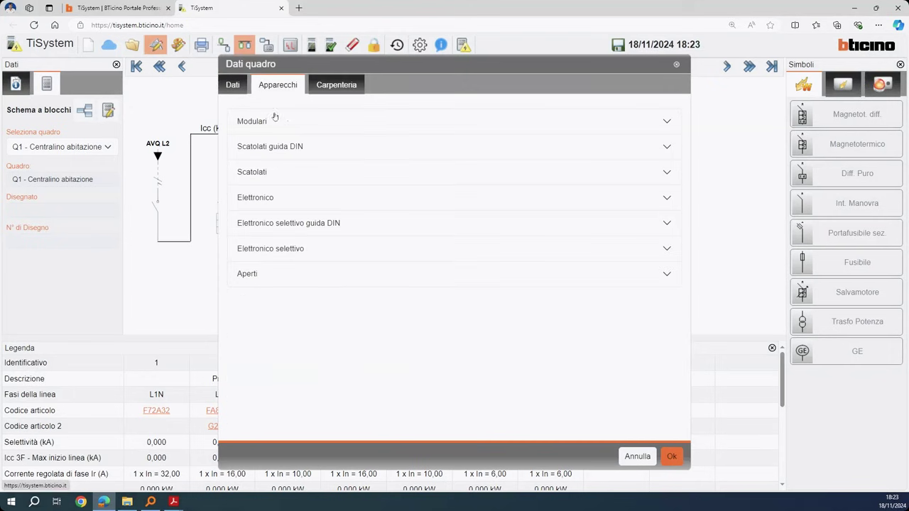
left_click(275, 119)
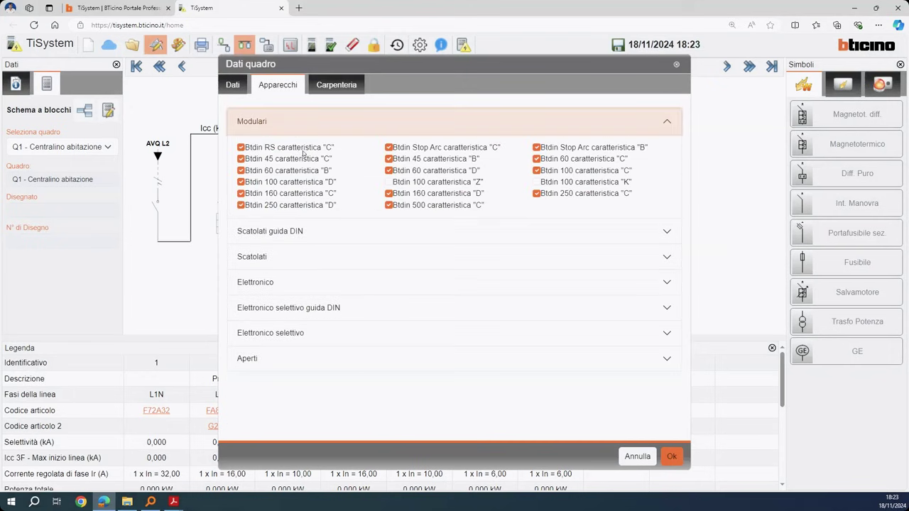
left_click(242, 159)
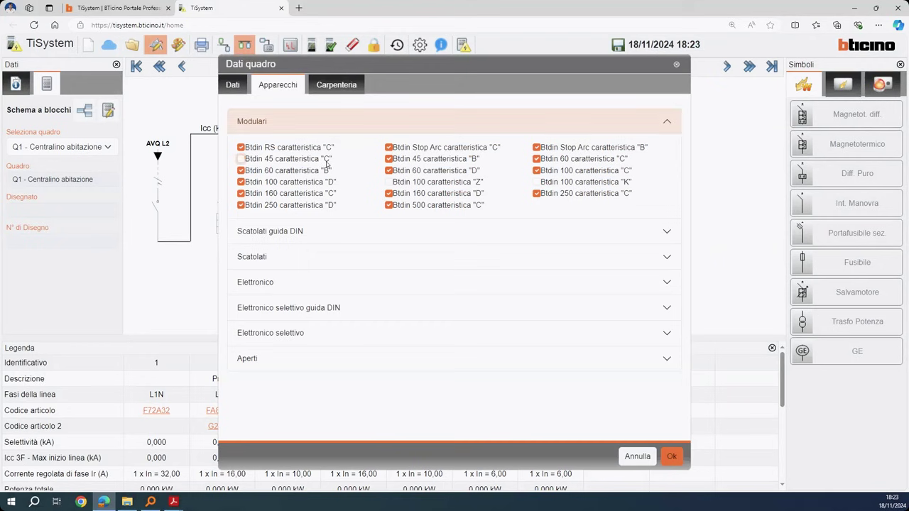
left_click(389, 159)
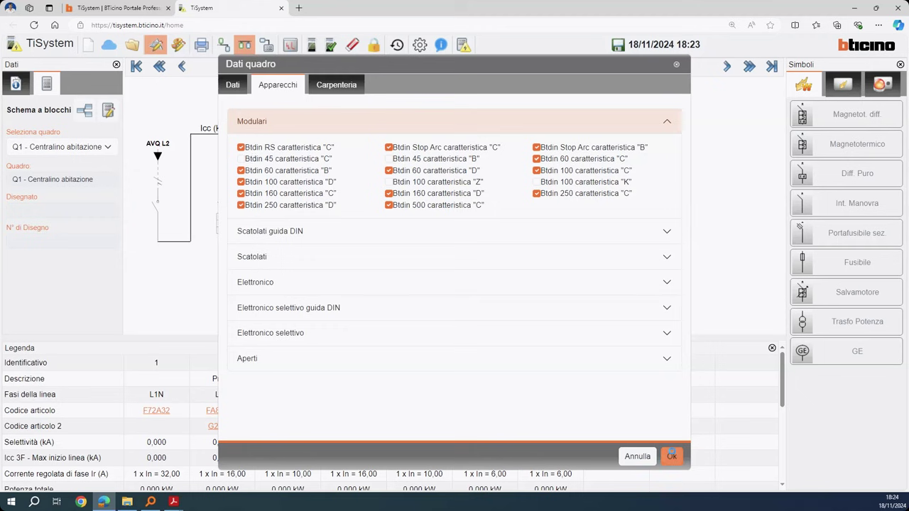
left_click(673, 455)
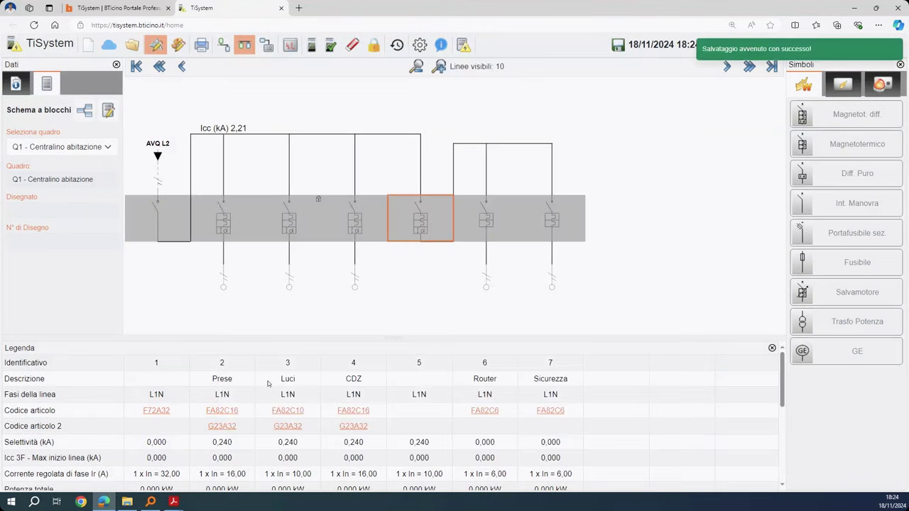
Reset the lines of the selected board Q1, applying the reset to articles only
left_click(351, 48)
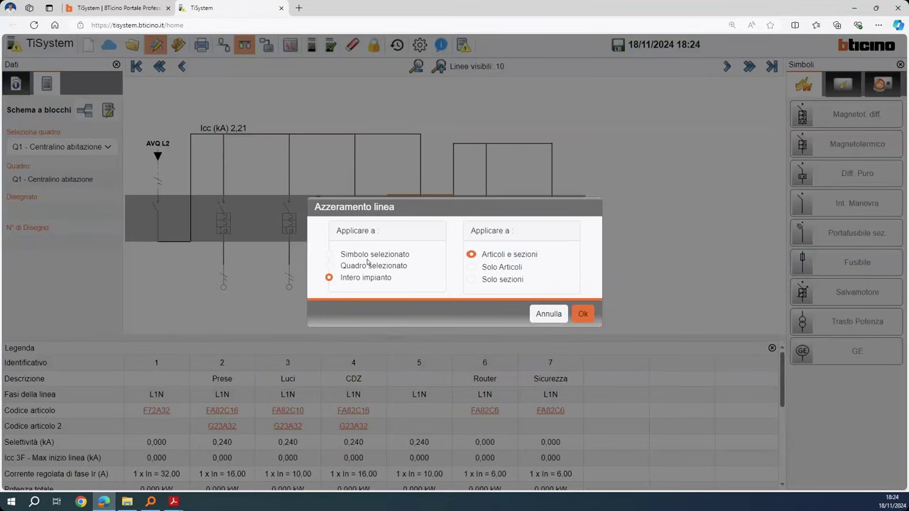
left_click(365, 266)
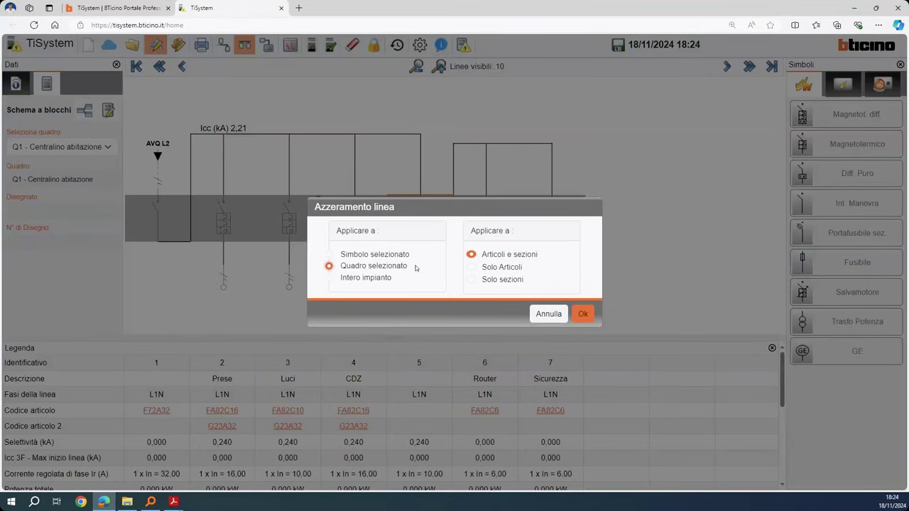
left_click(474, 268)
left_click(582, 314)
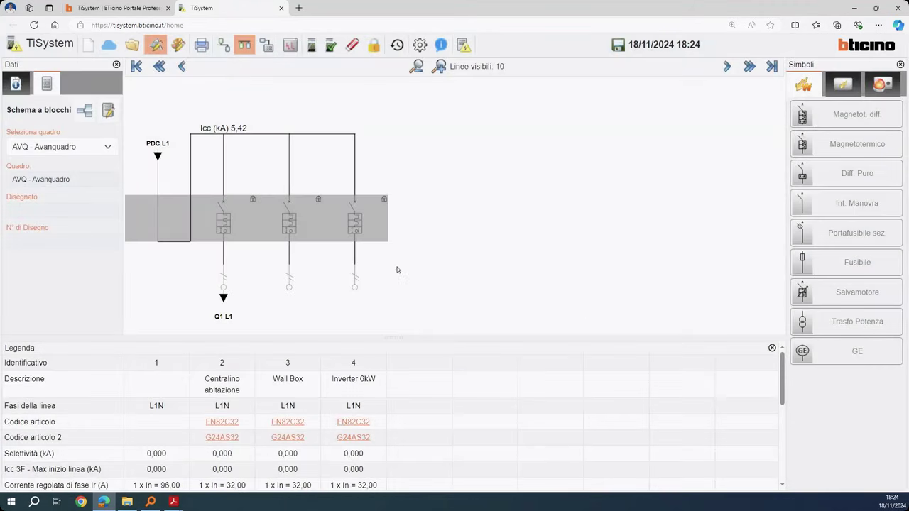
In board Q1, unlock and clear the Luci line's breaker article, and set its rated current to 10 A
double_click(225, 299)
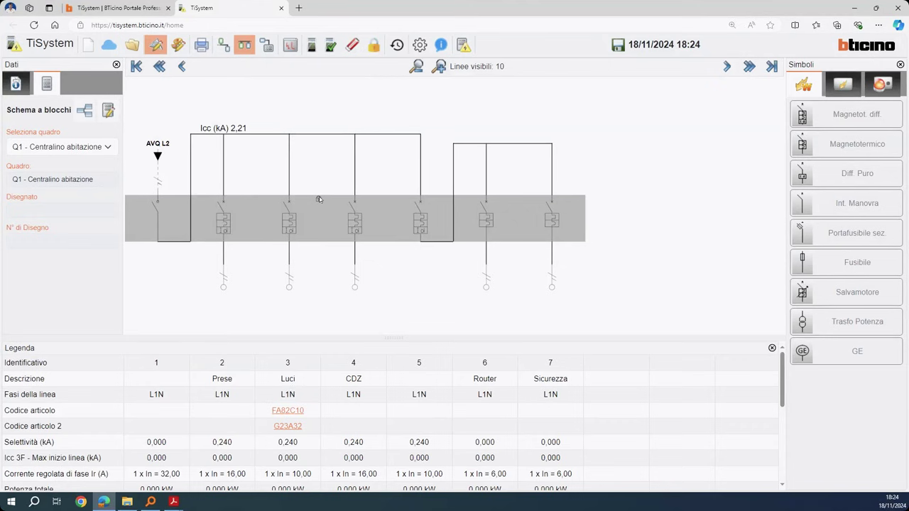
left_click(305, 226)
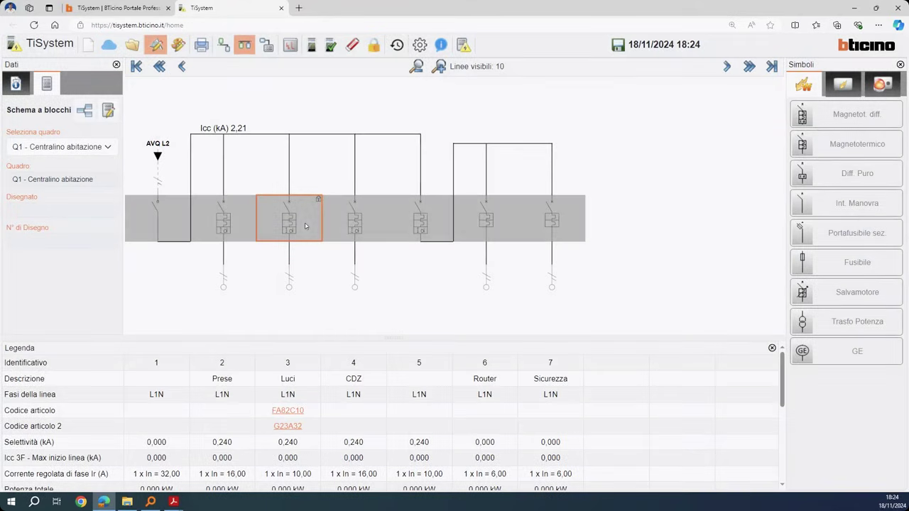
double_click(305, 226)
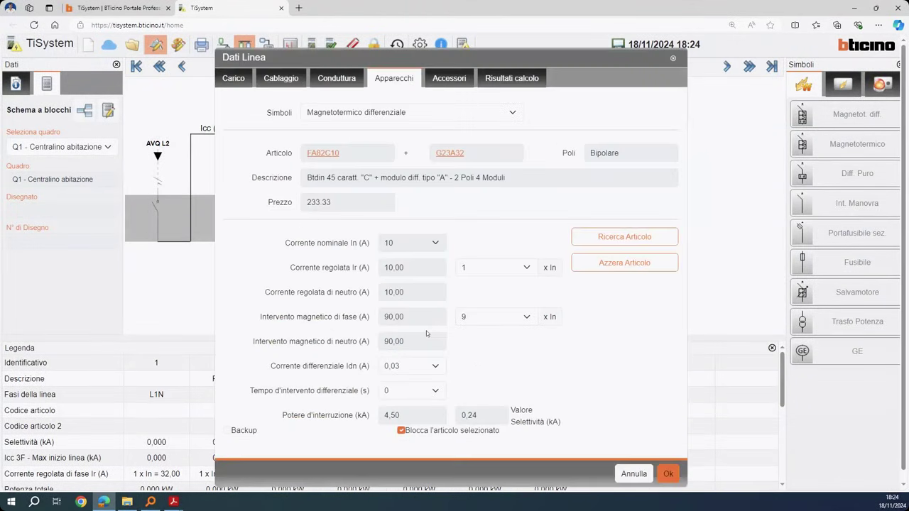
left_click(401, 431)
left_click(608, 264)
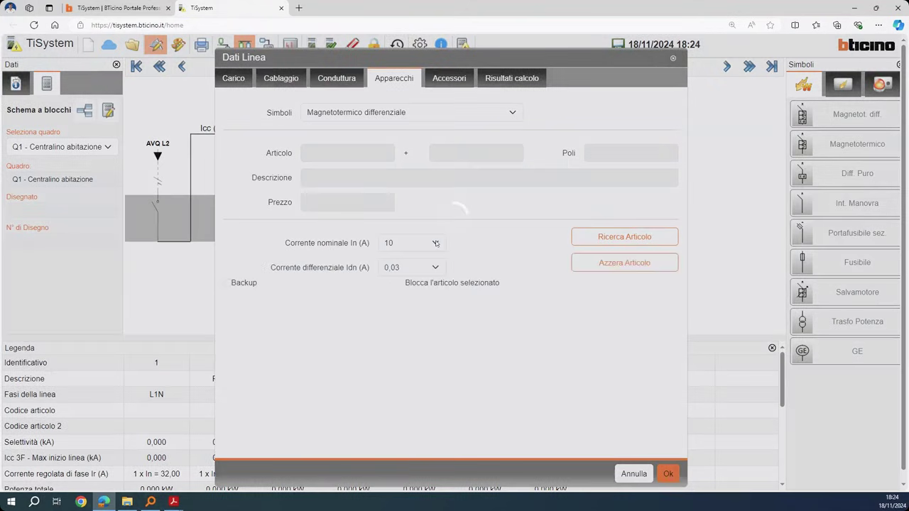
left_click(415, 243)
left_click(420, 284)
left_click(668, 472)
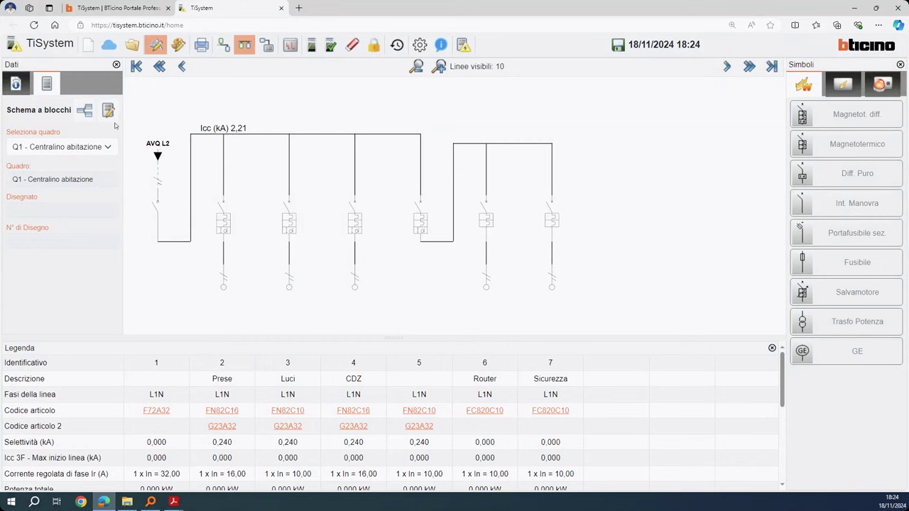
Check which modular device series are enabled in the data of board Q1, leaving the settings as they are
left_click(108, 110)
left_click(277, 87)
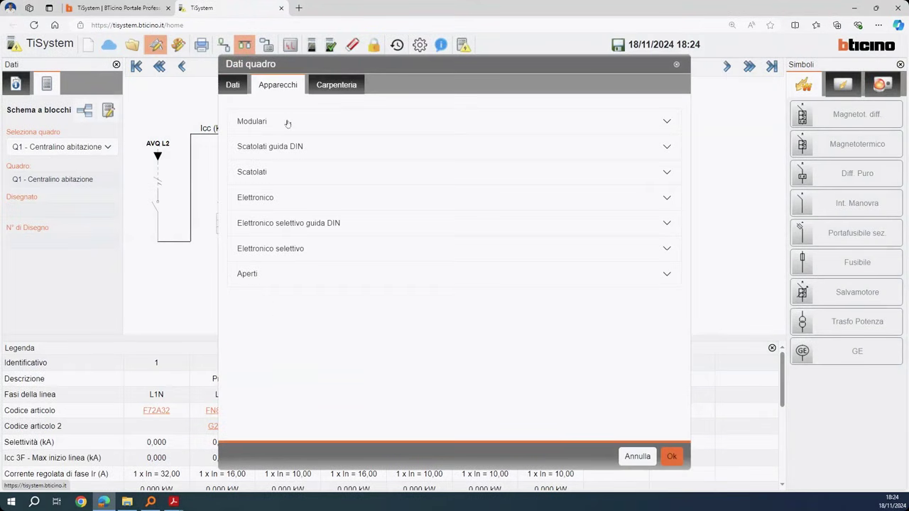
left_click(636, 456)
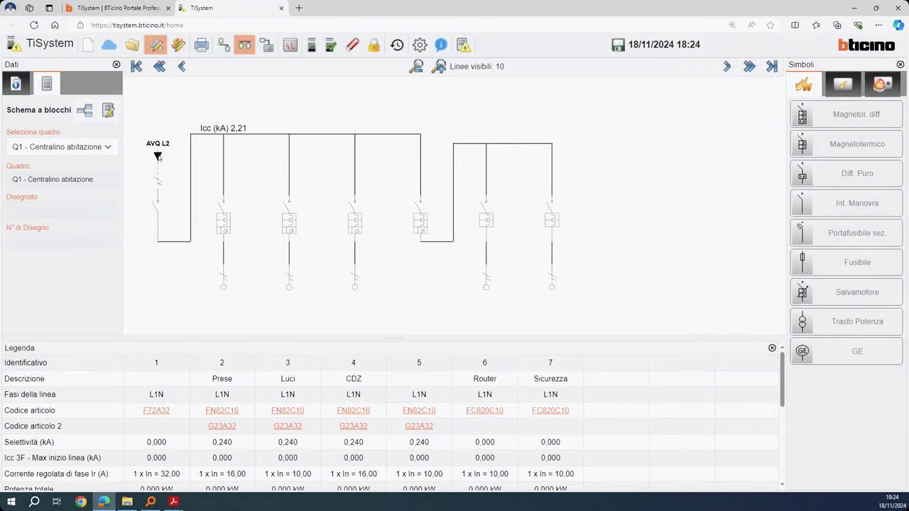
left_click(226, 229)
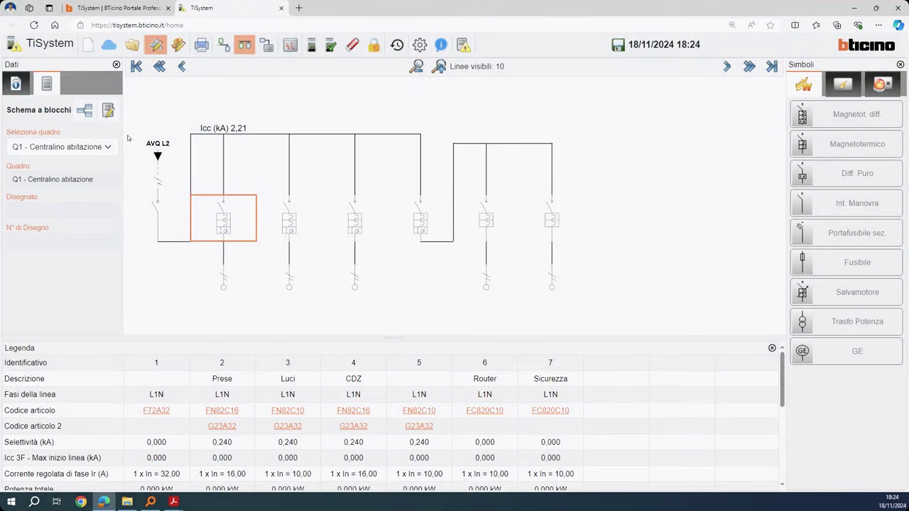
left_click(108, 110)
left_click(274, 91)
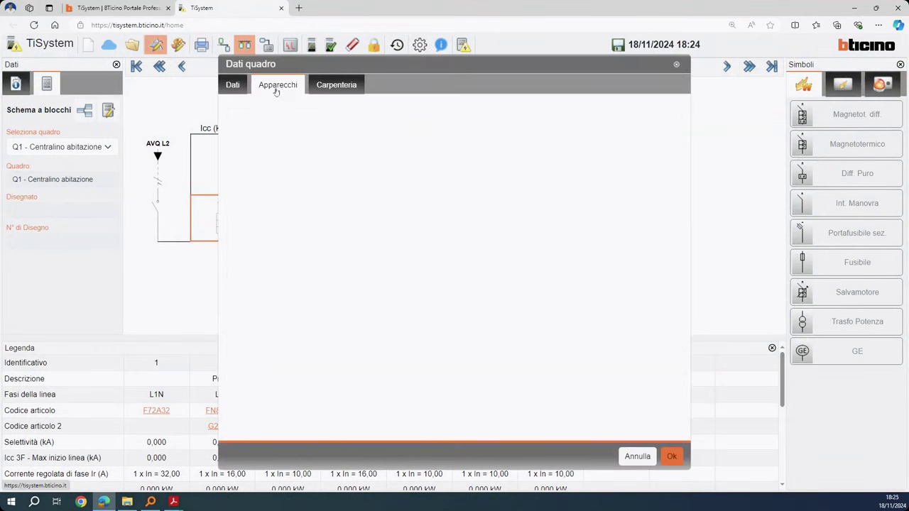
left_click(279, 122)
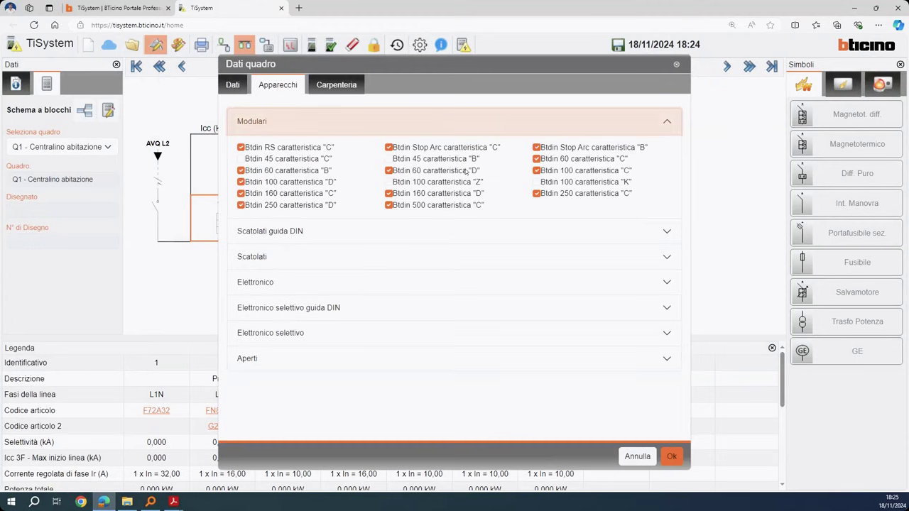
left_click(625, 456)
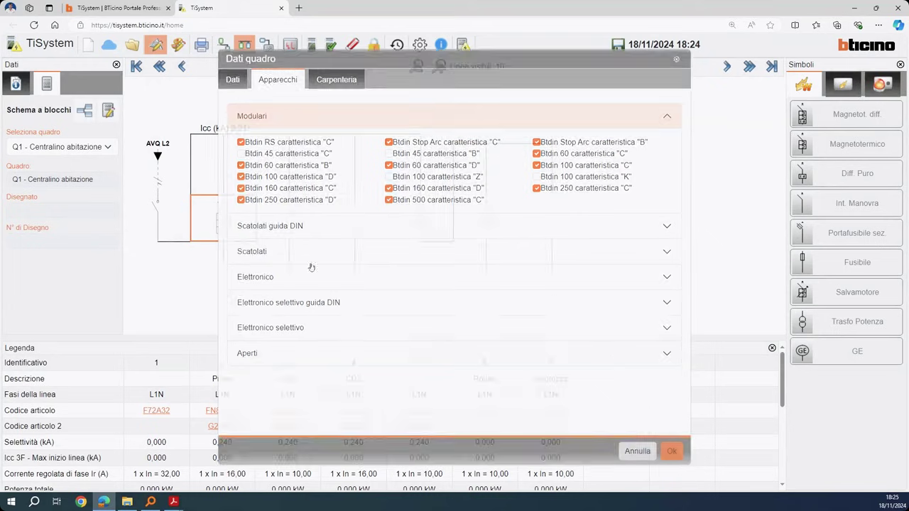
Examine the breaker articles offered for the Prese line with the Btdin 45 series excluded
double_click(235, 224)
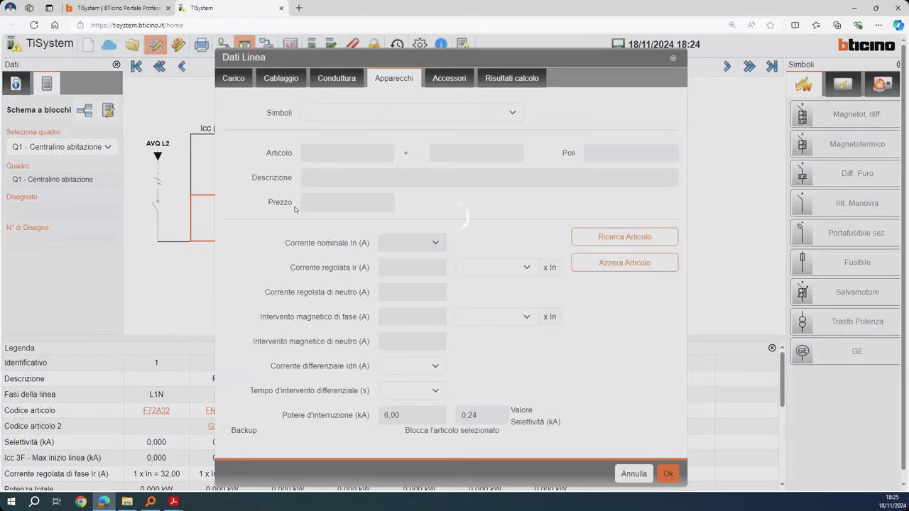
left_click(611, 238)
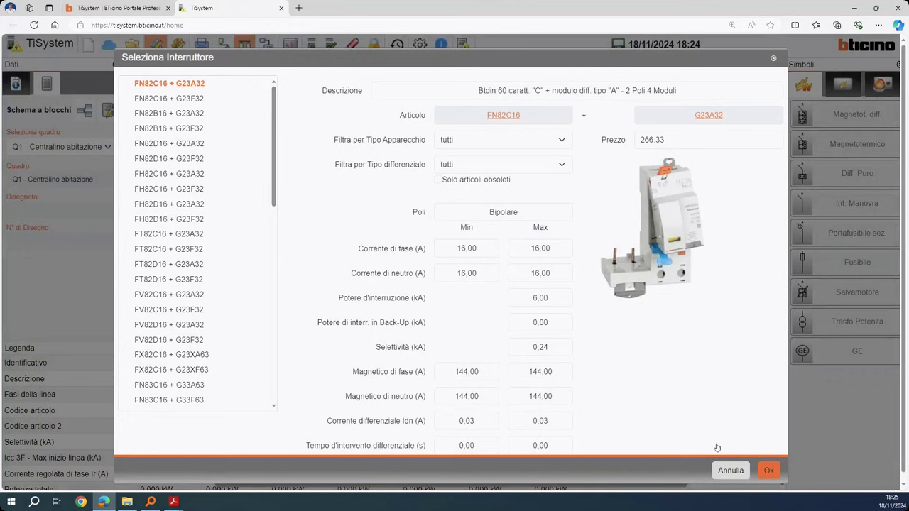
left_click(730, 470)
key("Escape")
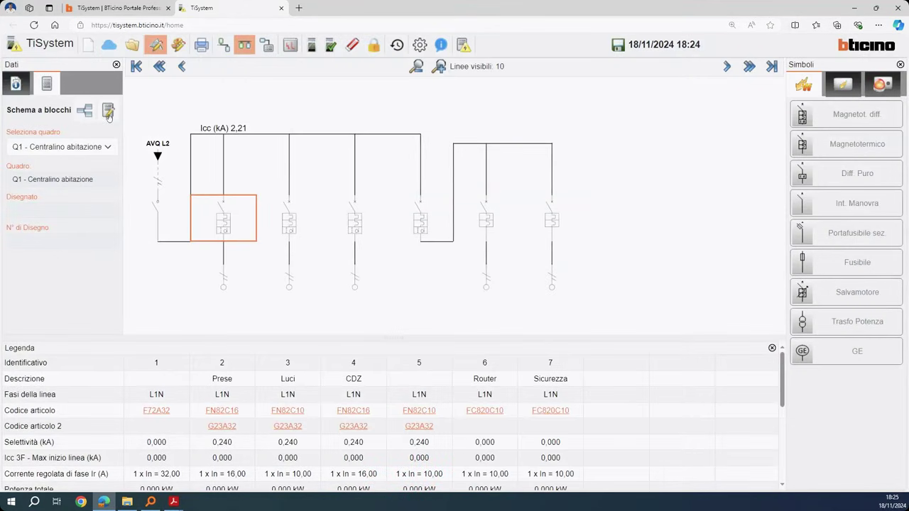
Re-enable the Btdin 45 characteristic "C" and "B" series among board Q1's modular devices and recalculate the system
left_click(108, 112)
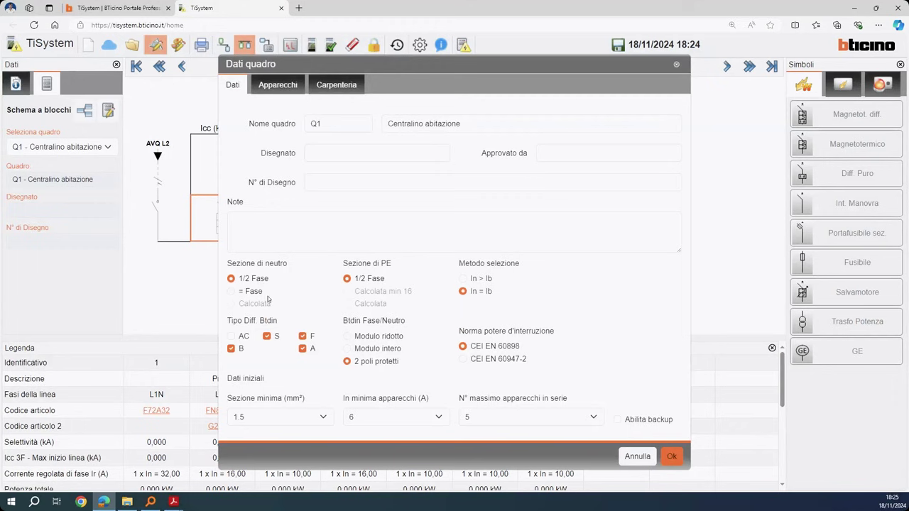
left_click(637, 456)
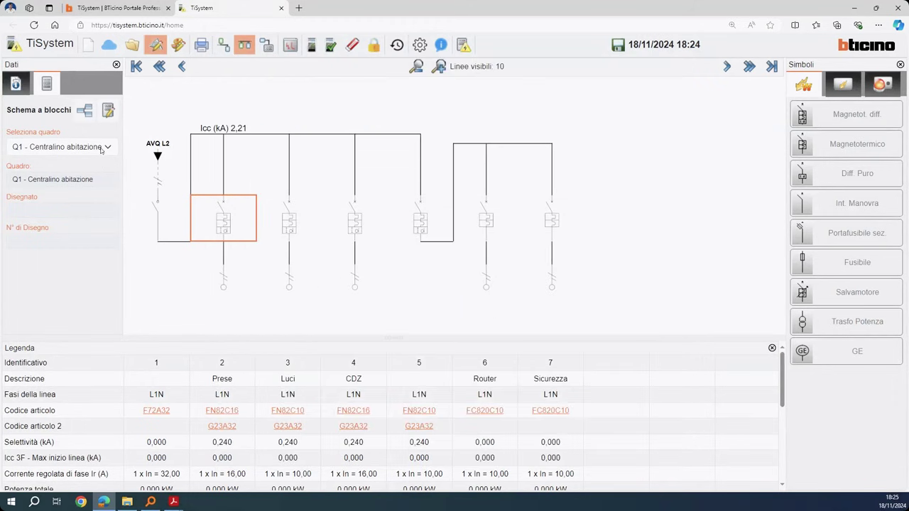
left_click(108, 111)
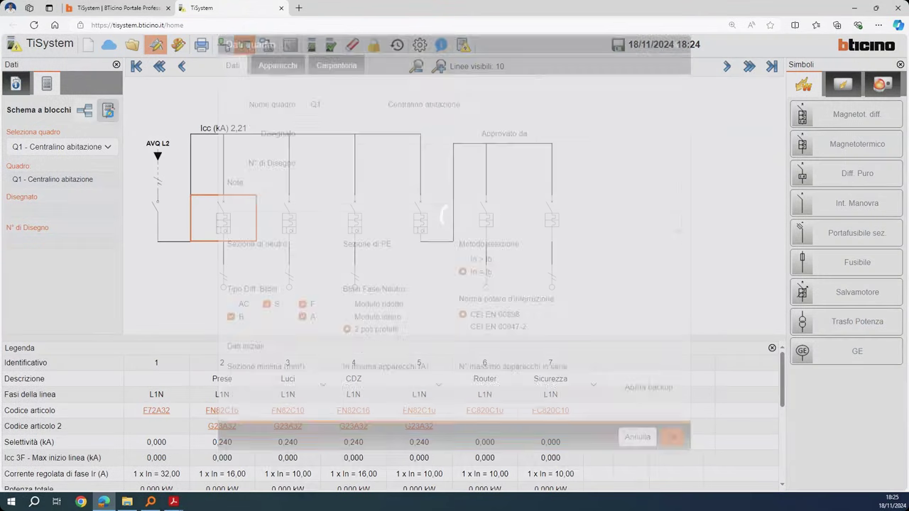
left_click(271, 87)
left_click(264, 122)
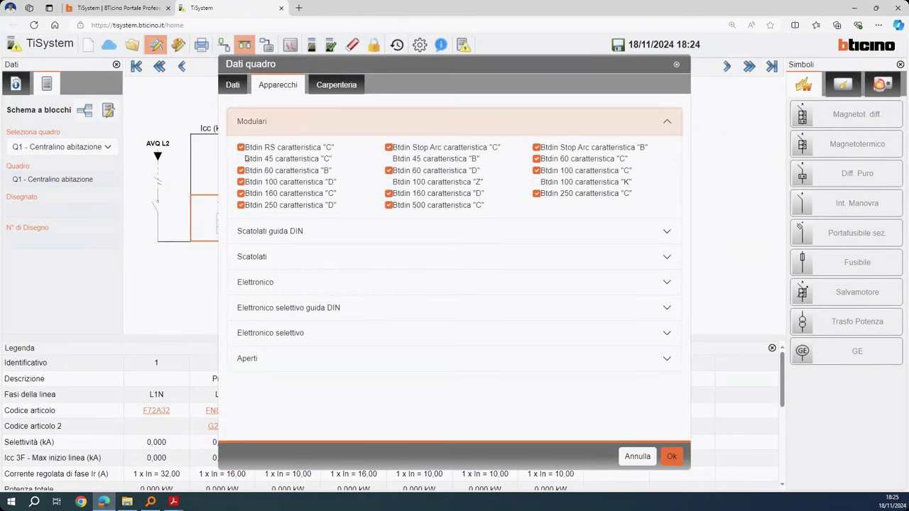
left_click(389, 159)
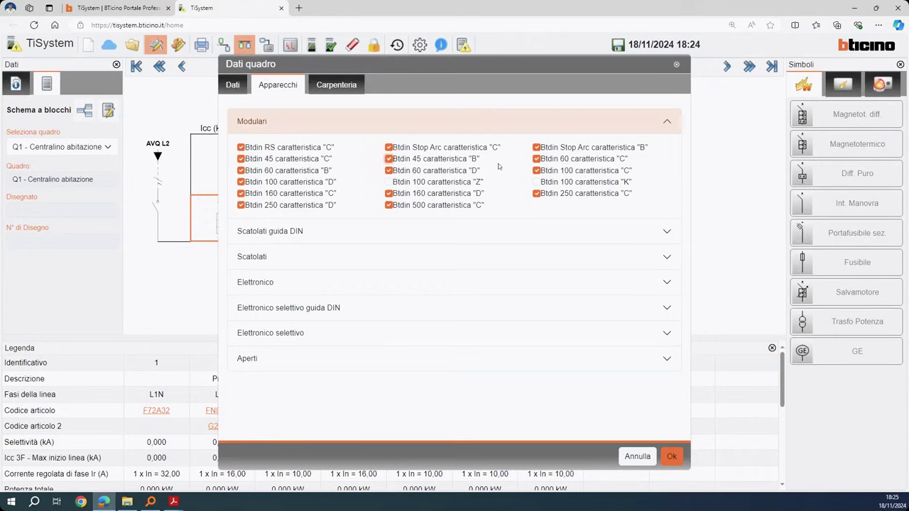
left_click(673, 457)
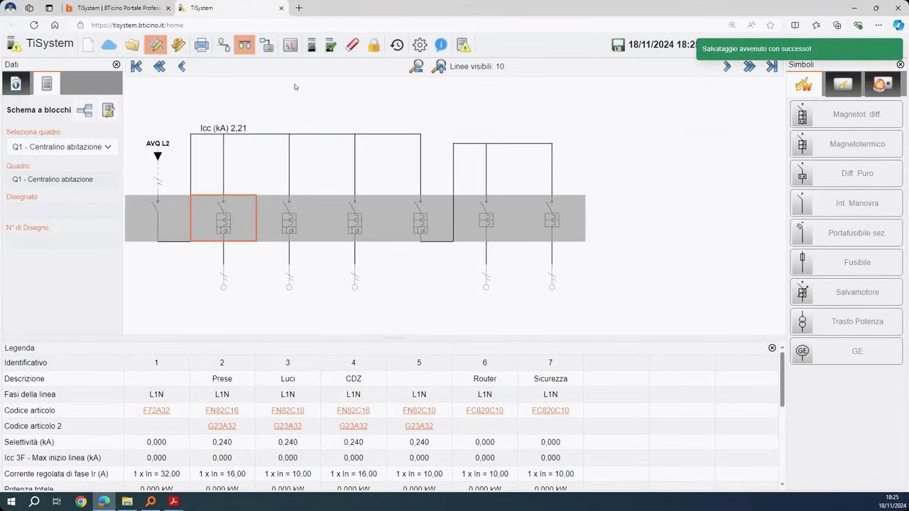
left_click(312, 45)
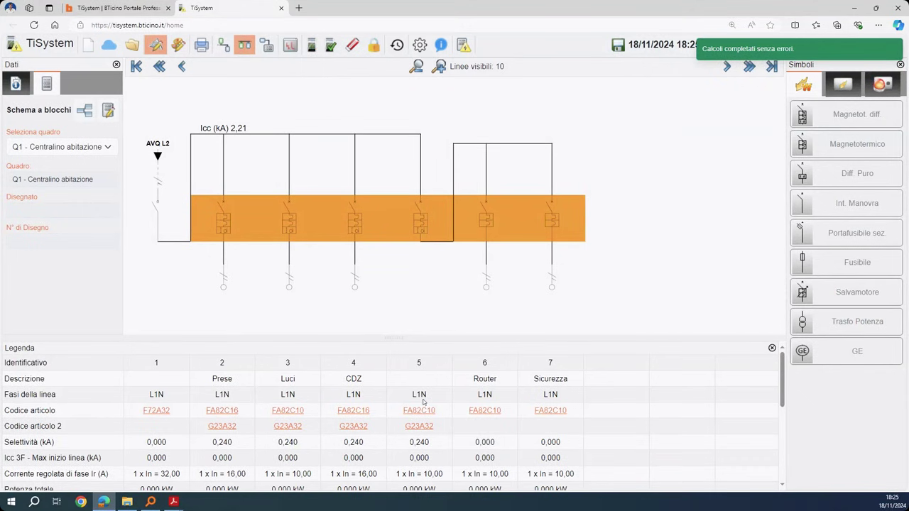
Examine the breaker articles offered for the Prese line with the Btdin 45 series allowed, keeping the current article
left_click(226, 223)
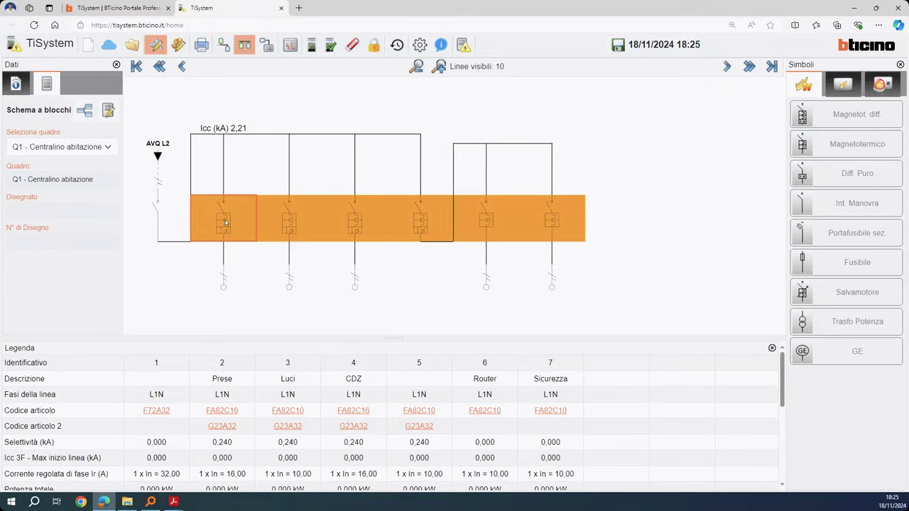
double_click(226, 223)
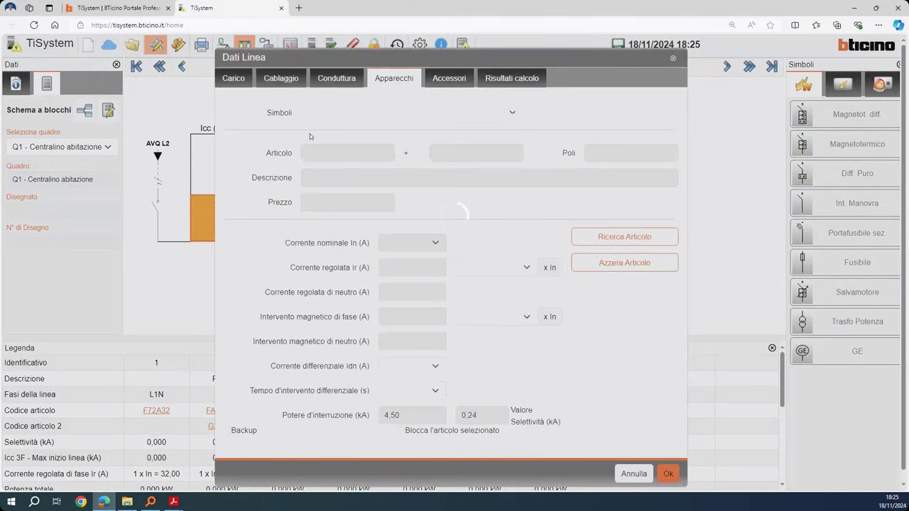
left_click(624, 237)
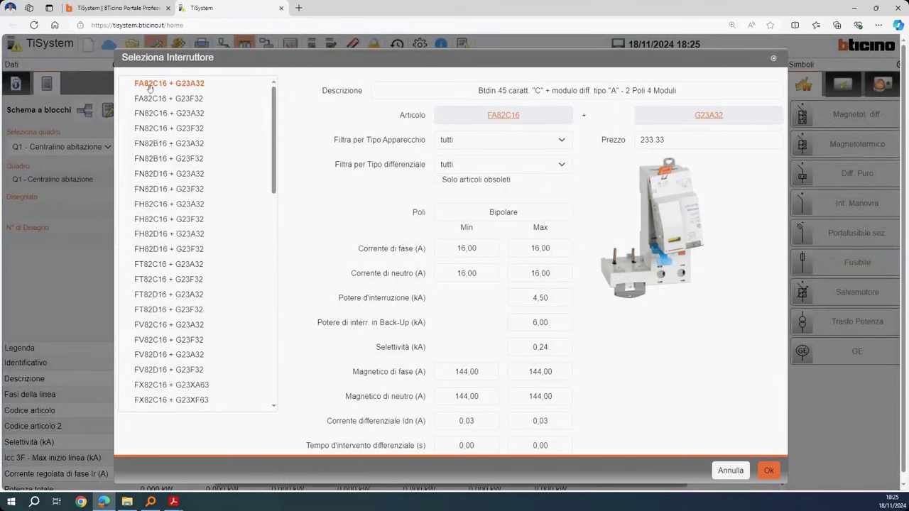
left_click(721, 474)
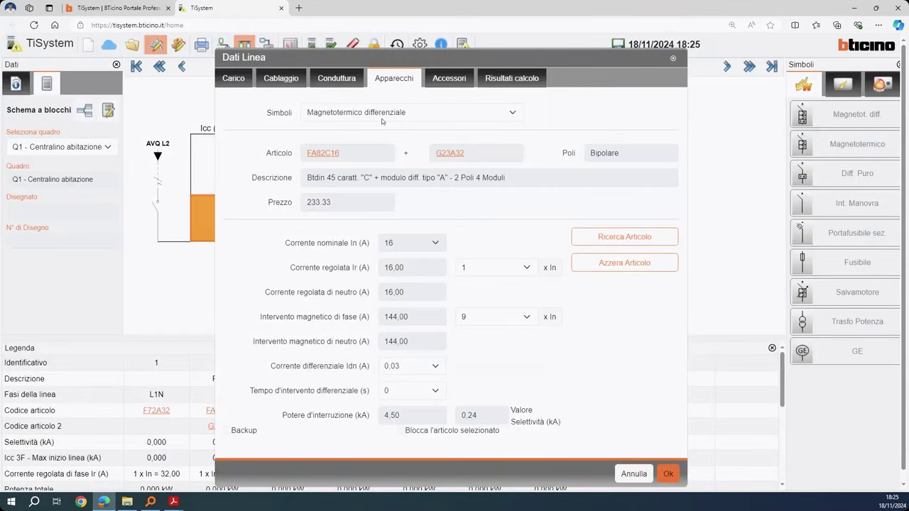
left_click(633, 473)
left_click(105, 148)
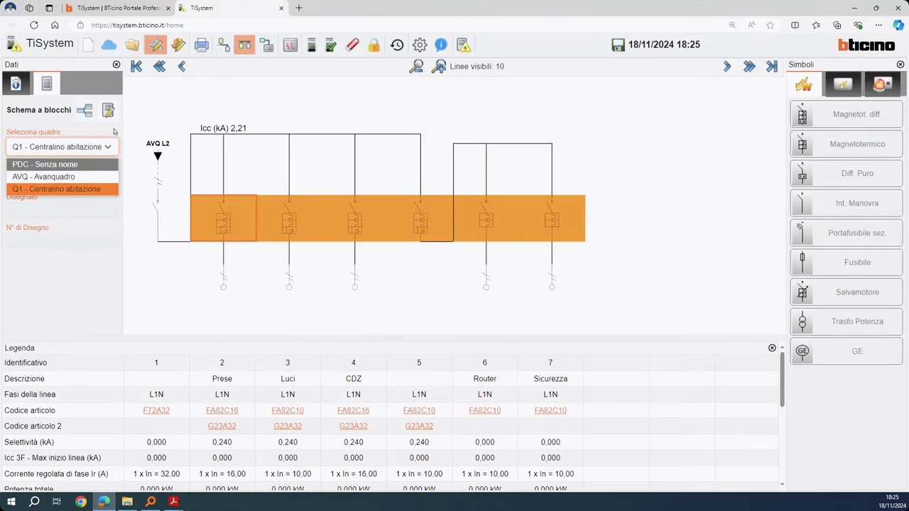
Check which modular device series are enabled in board Q1's data, leaving the settings as they are
left_click(115, 135)
left_click(108, 110)
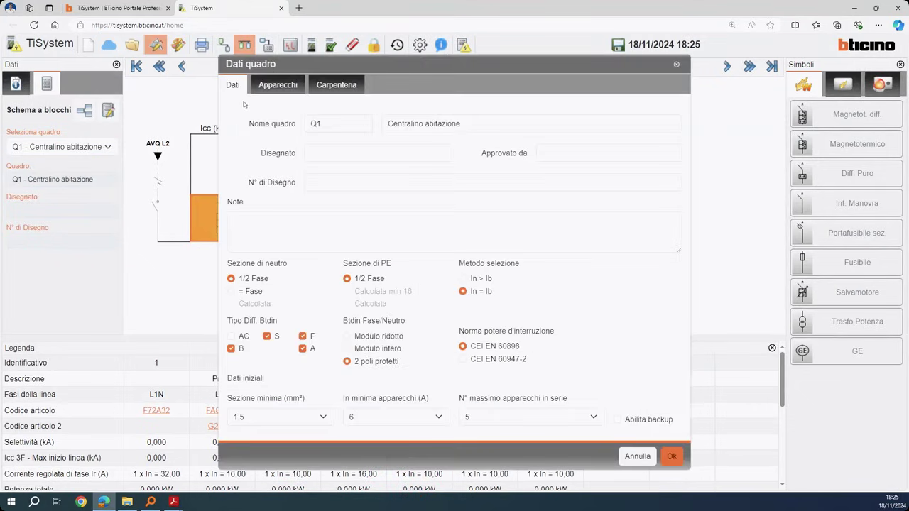
left_click(277, 85)
left_click(264, 124)
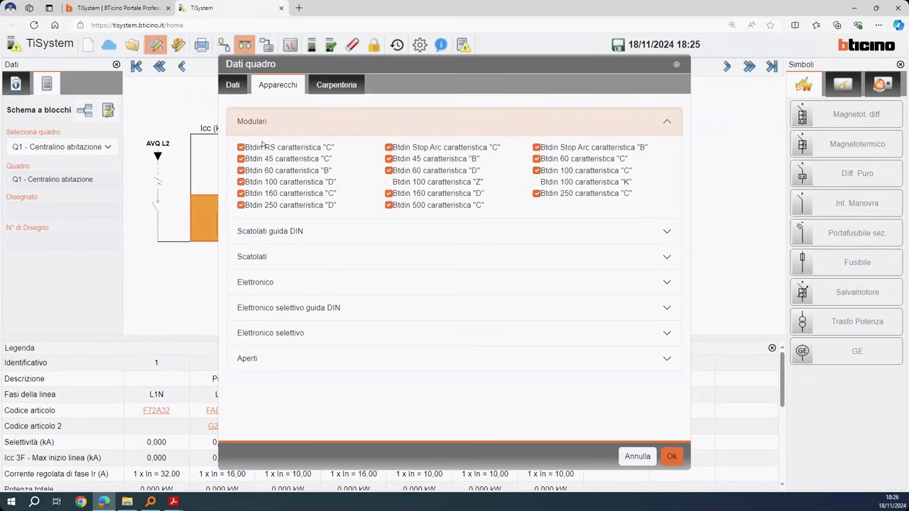
double_click(273, 150)
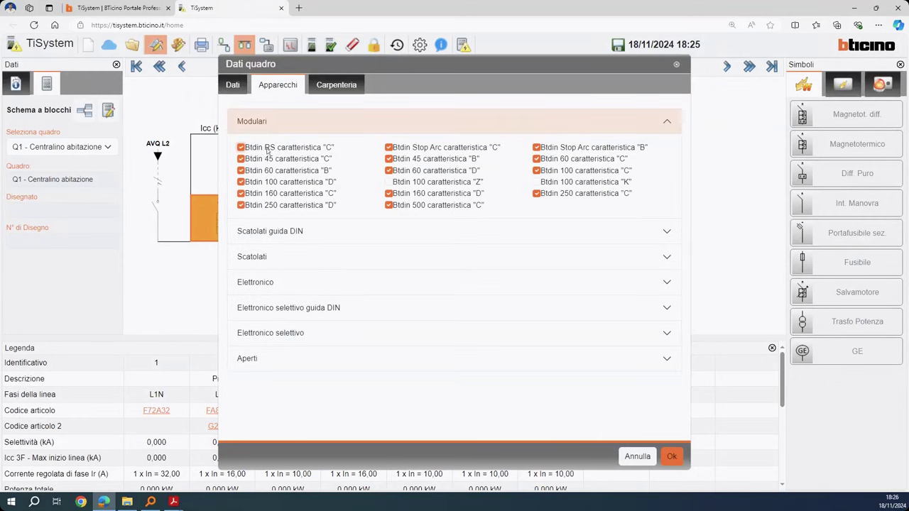
left_click(638, 457)
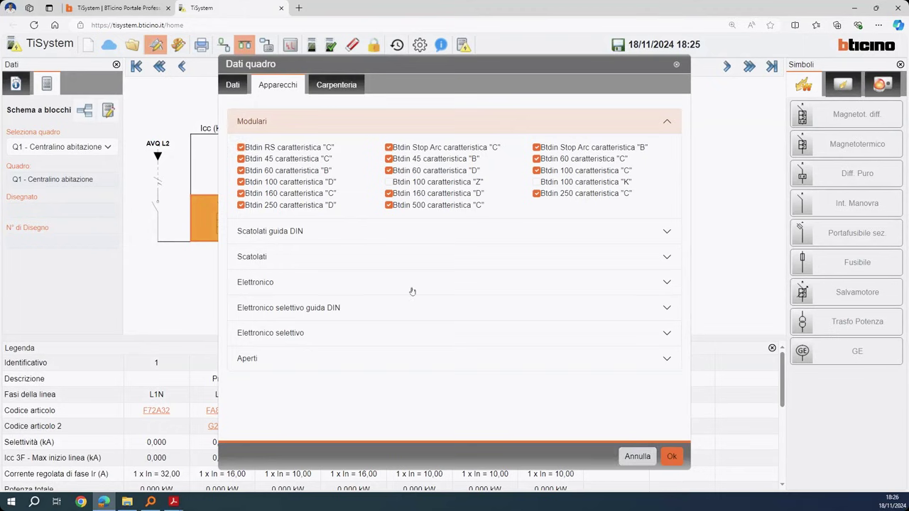
Examine the calculation results of the Prese line, including its short-circuit currents at the start and end of the line
double_click(231, 211)
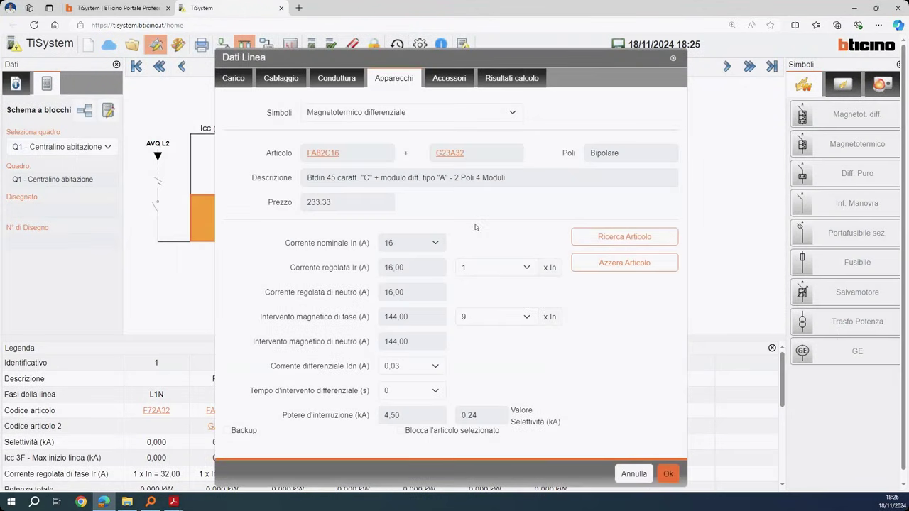
left_click(511, 78)
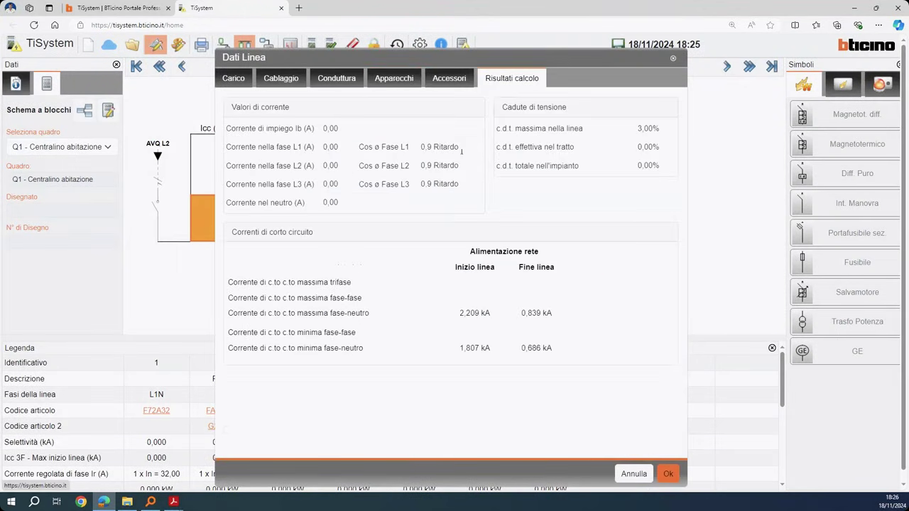
left_click(626, 474)
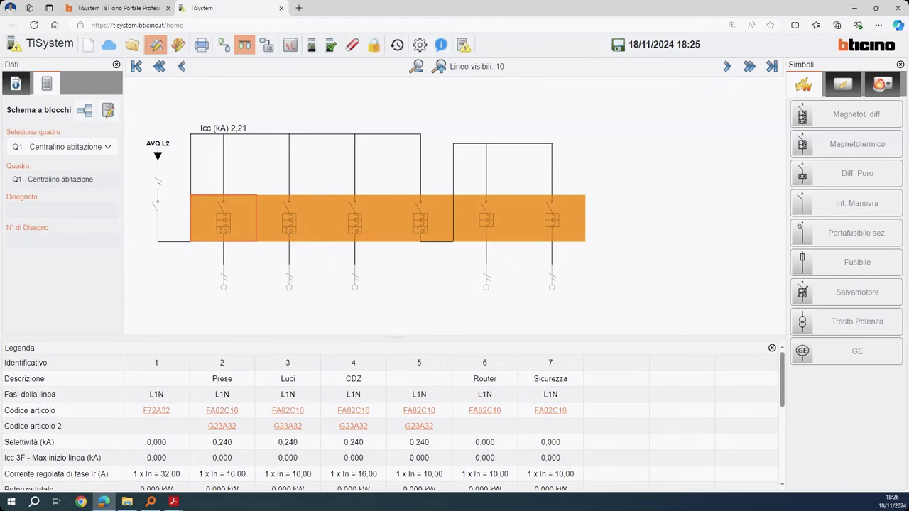
Compare the upstream board AVQ and the maximum Icc values in the block diagram, returning to board Q1
left_click(158, 159)
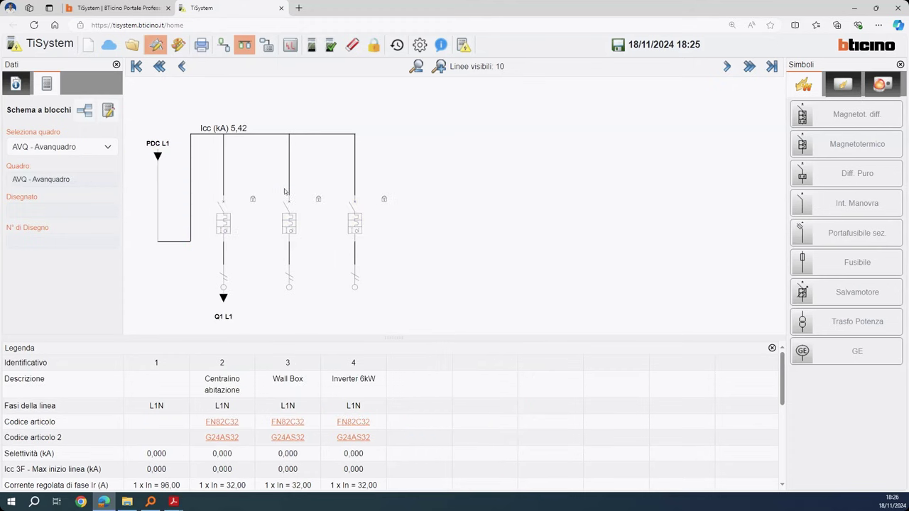
left_click(86, 110)
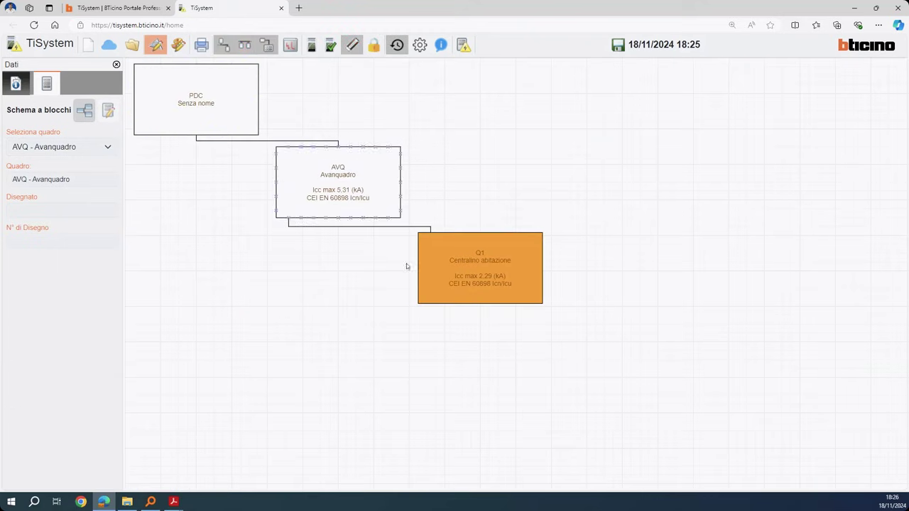
left_click(460, 256)
double_click(462, 257)
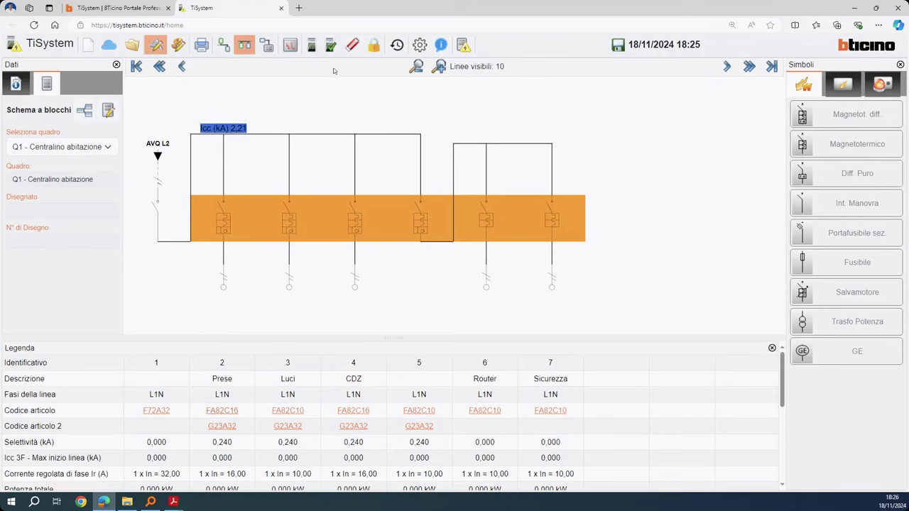
Run the system verification and check the boards in the block diagram, returning to board Q1
left_click(330, 47)
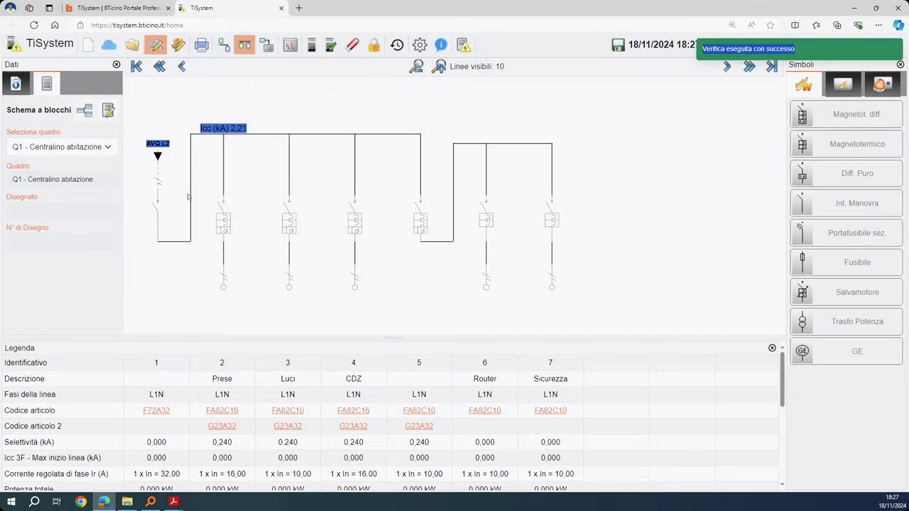
left_click(86, 112)
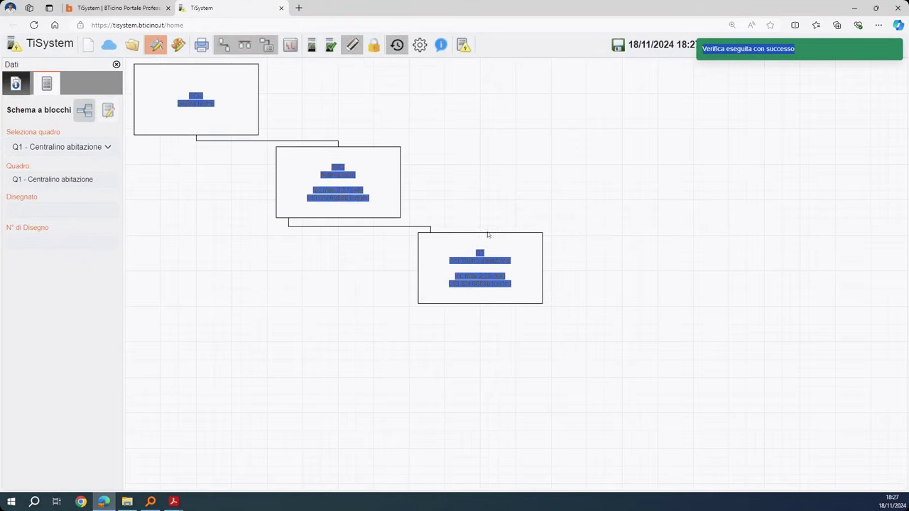
left_click(440, 257)
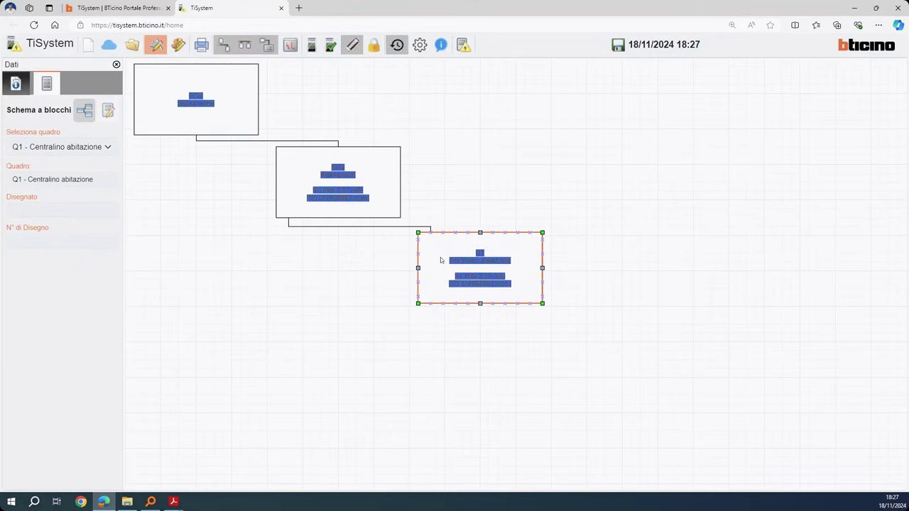
double_click(440, 257)
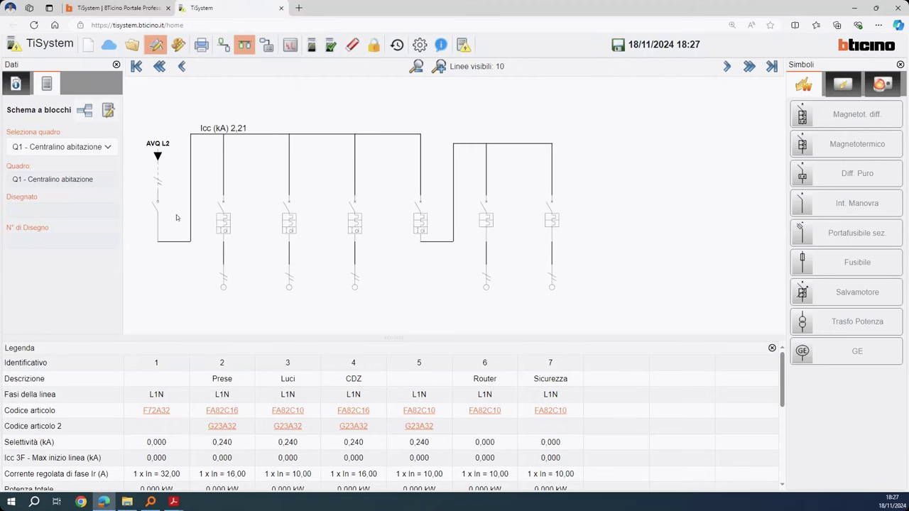
Set board Q1's Btdin Fase/Neutro option to Modulo ridotto
left_click(63, 147)
left_click(108, 116)
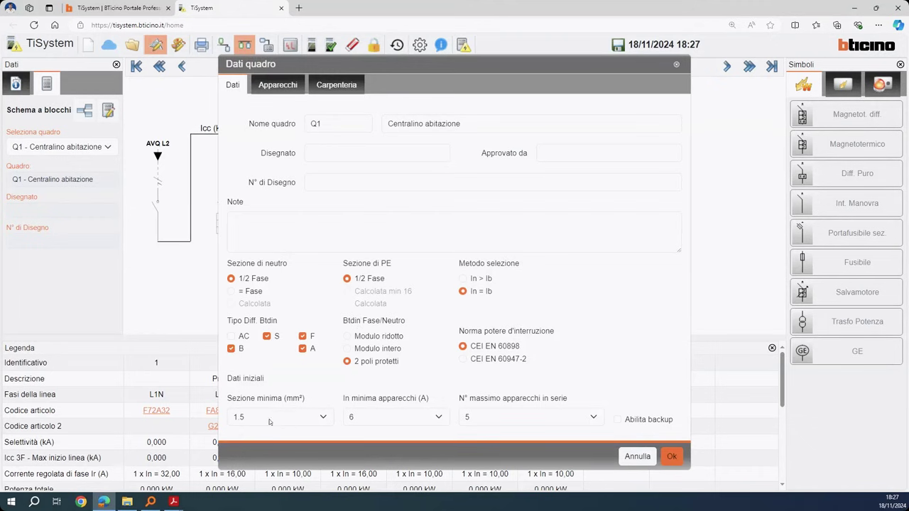
left_click(362, 339)
left_click(348, 362)
left_click(347, 337)
Exclude the Btdin 45 characteristic "C" and "B" series from board Q1's modular devices, save, and recalculate the system
left_click(287, 91)
left_click(281, 124)
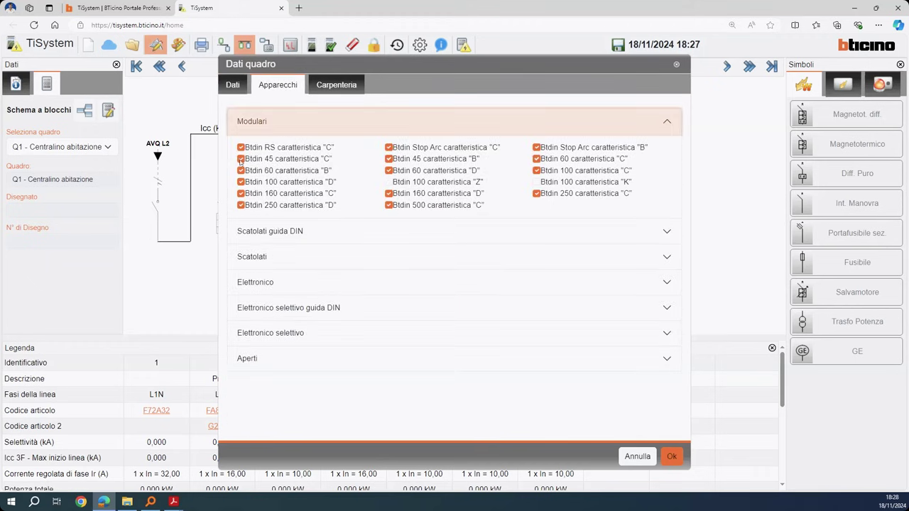
left_click(241, 159)
left_click(388, 159)
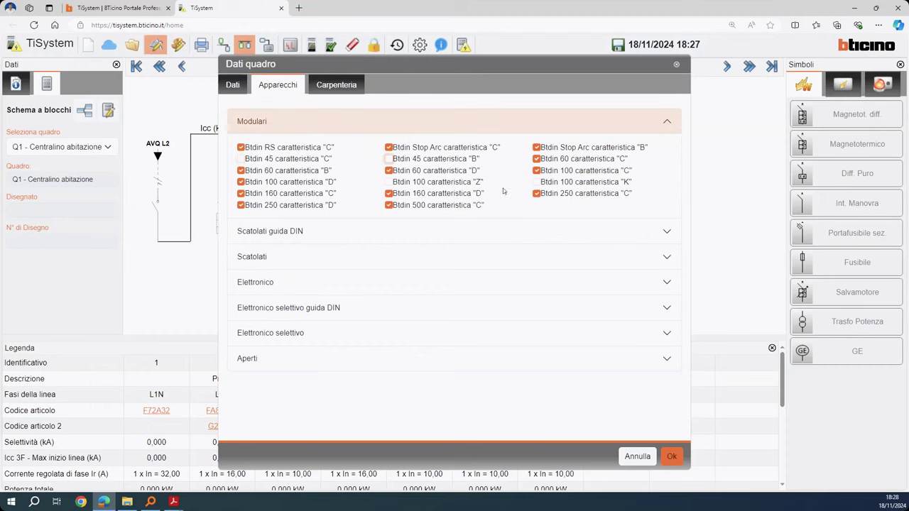
left_click(673, 458)
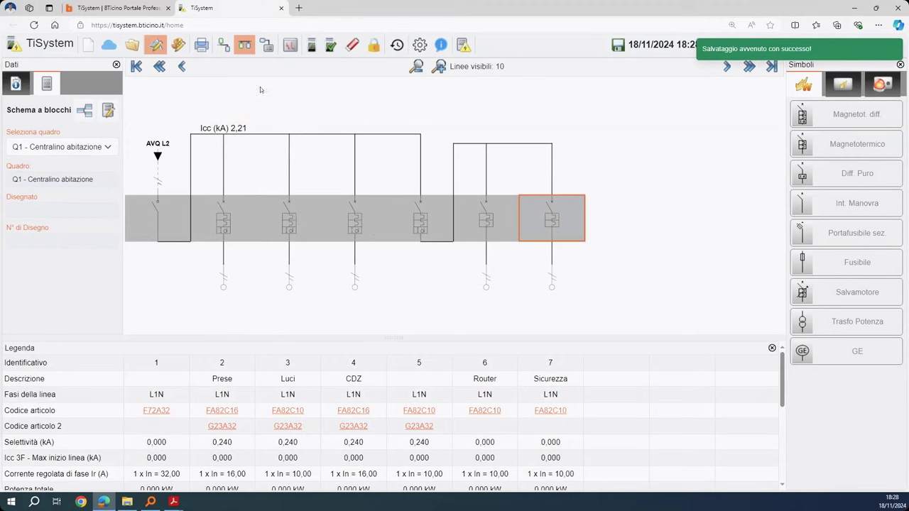
left_click(311, 47)
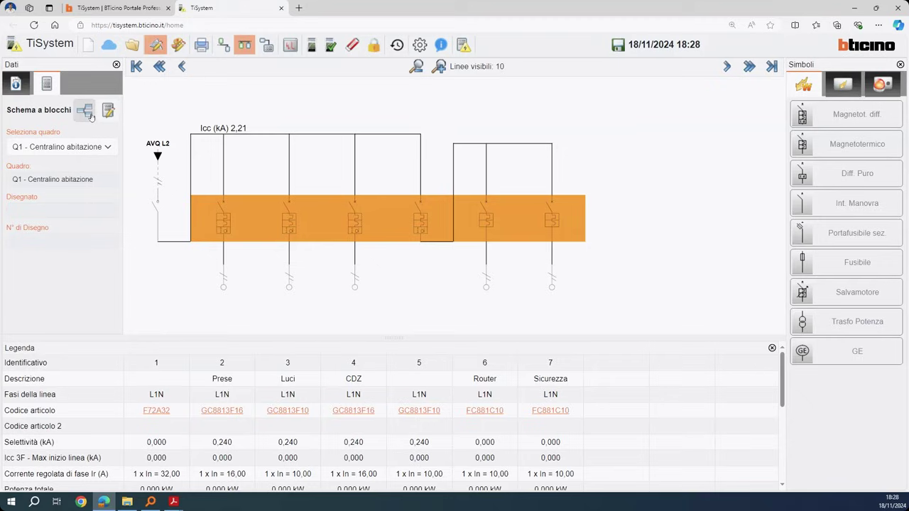
View the PDC board from the block diagram and follow its outgoing line to board AVQ
left_click(84, 111)
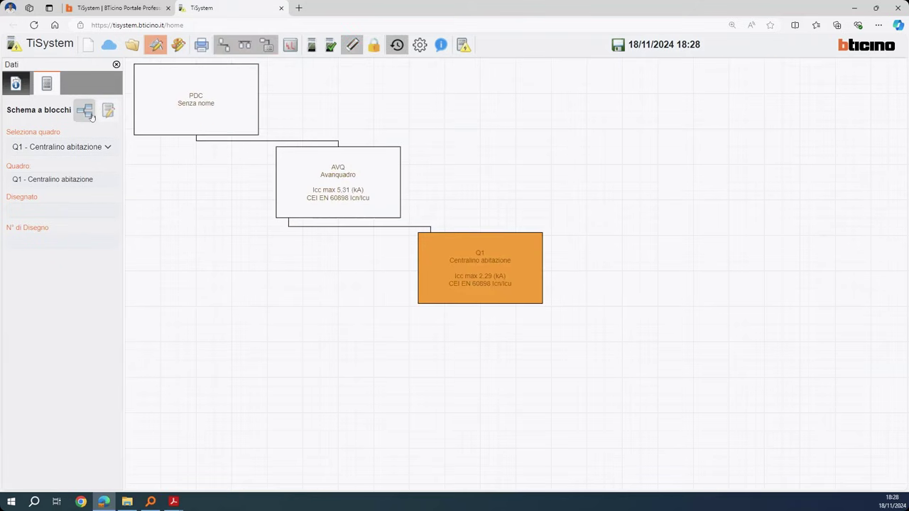
left_click(205, 108)
double_click(206, 107)
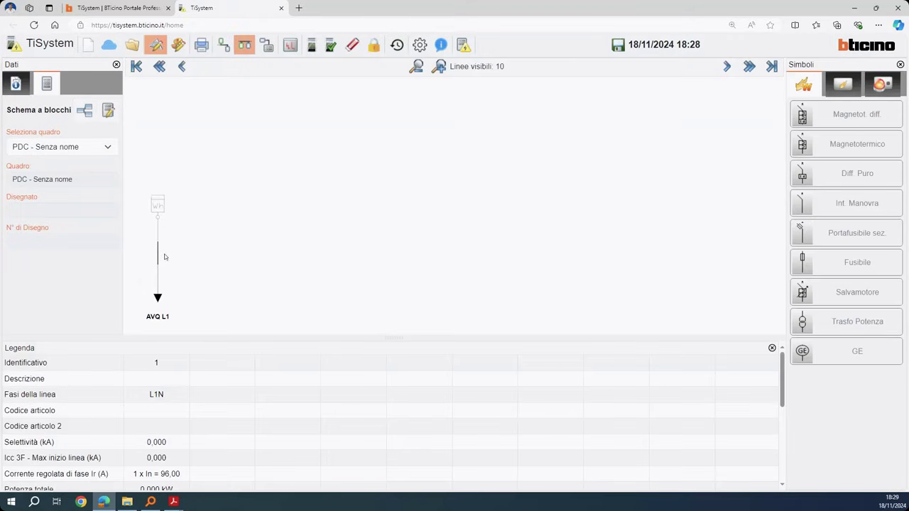
left_click(158, 297)
double_click(158, 298)
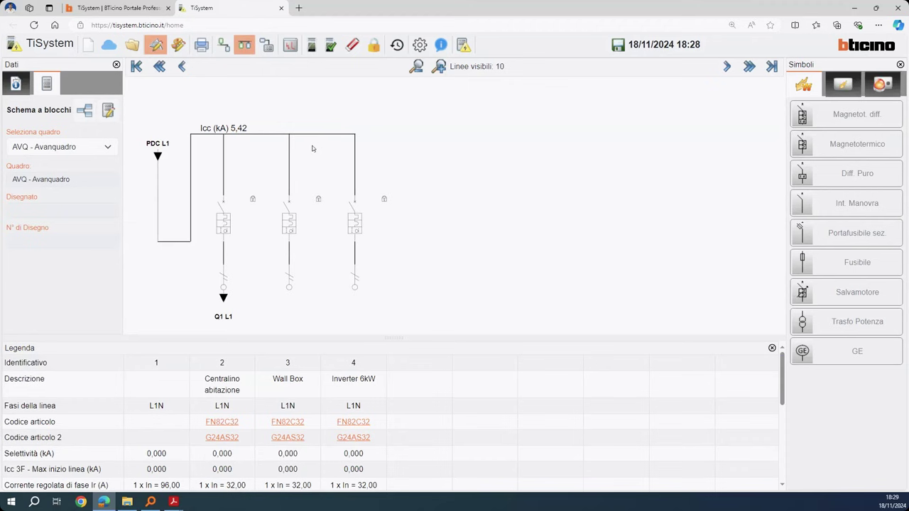
Change the incoming device of board AVQ from terminal connection to Magnetotermico, save the line, and calculate the system
left_click(160, 201)
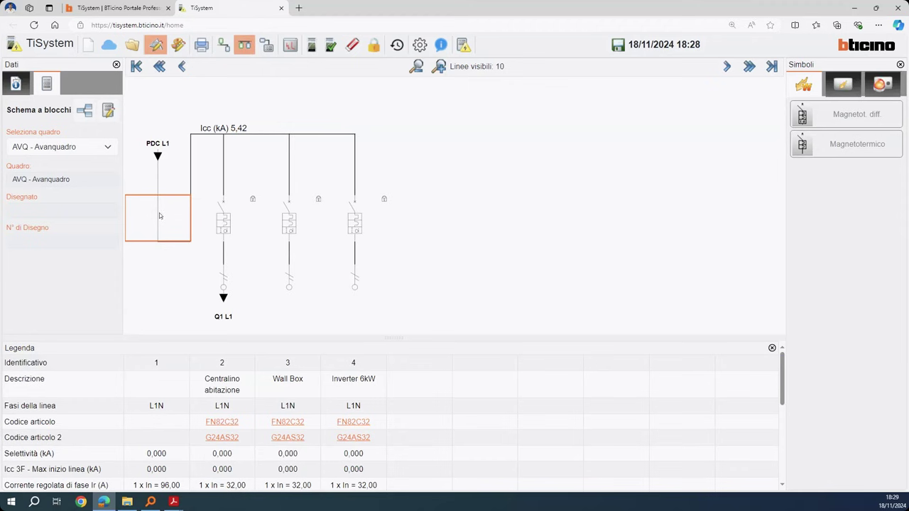
double_click(160, 216)
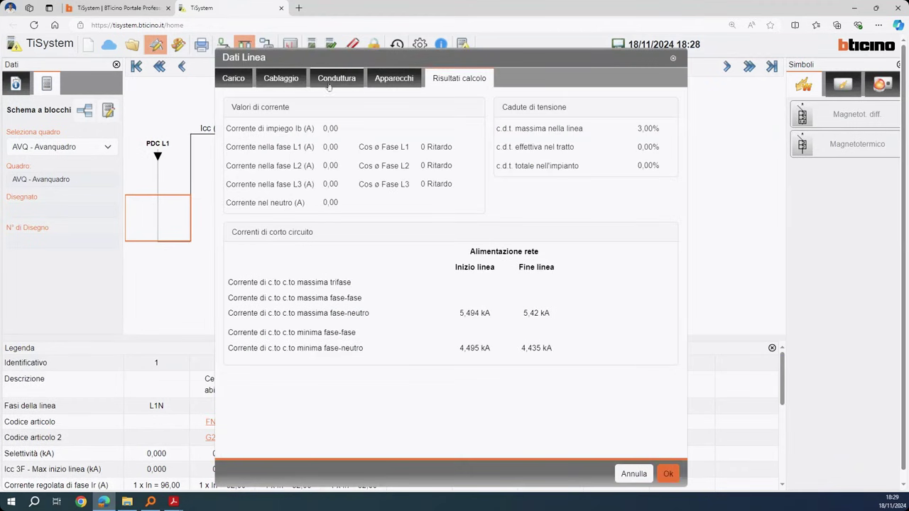
left_click(328, 80)
left_click(383, 79)
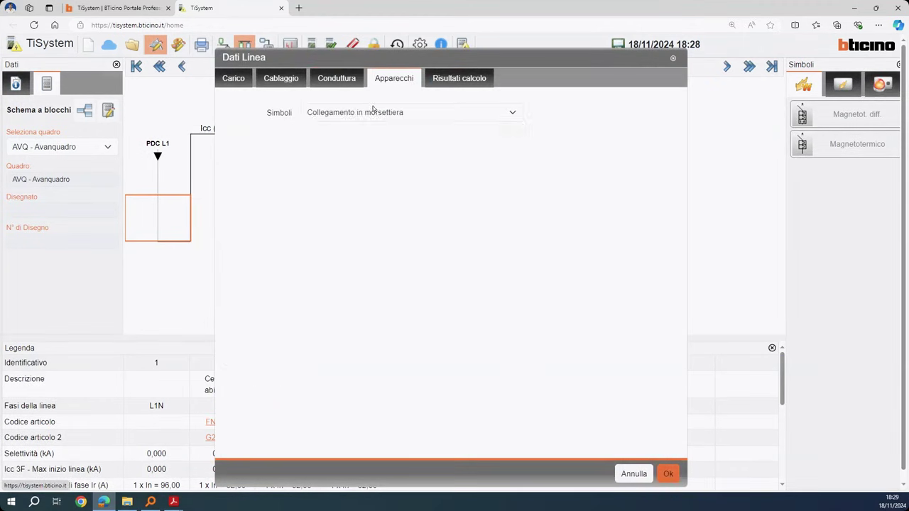
left_click(371, 112)
left_click(381, 154)
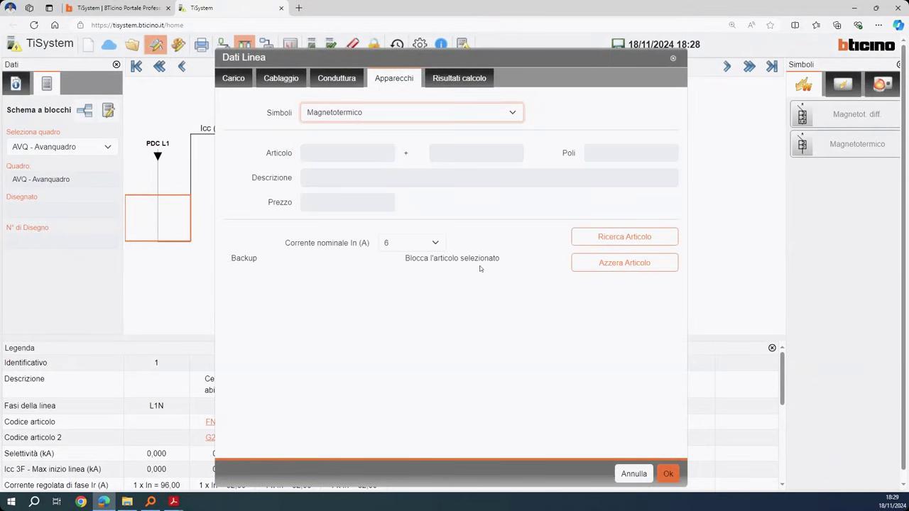
left_click(667, 473)
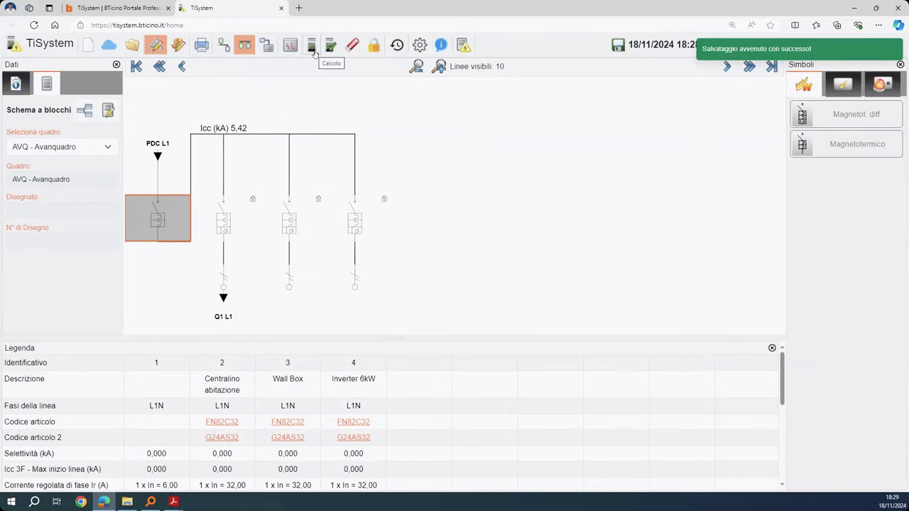
left_click(312, 47)
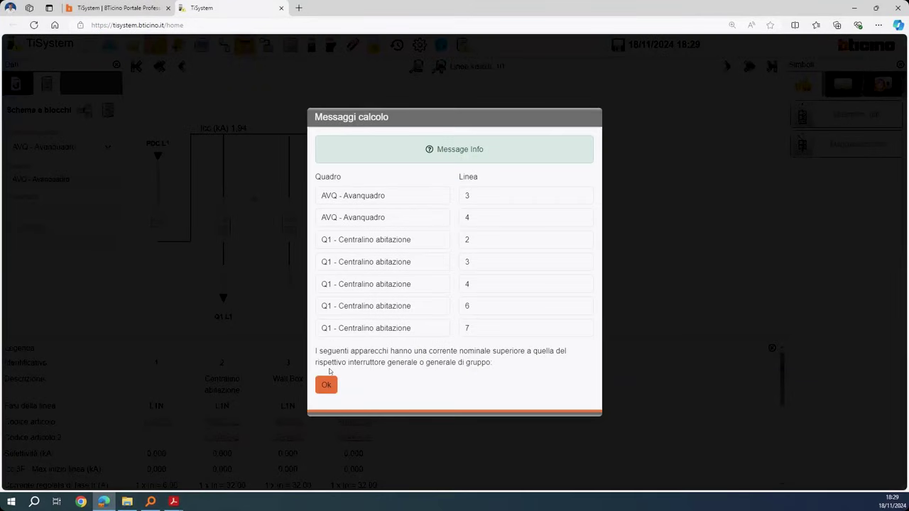
left_click(327, 384)
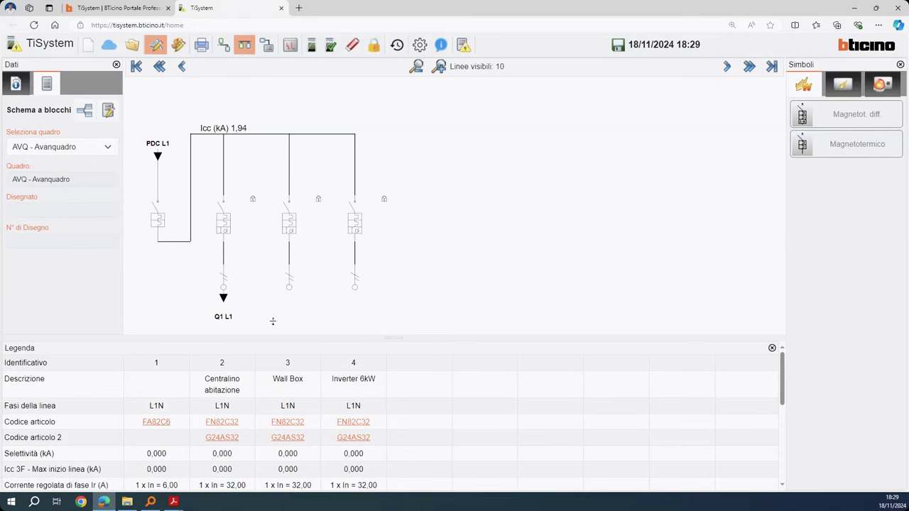
Clear the article of board AVQ's incoming breaker, set its rated current to 32 A, save, and recalculate the system
left_click_drag(272, 321, 278, 268)
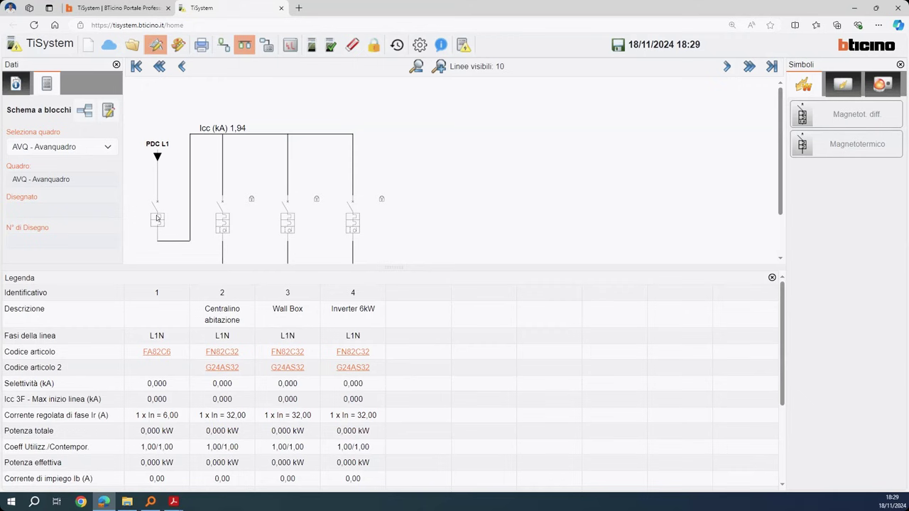
left_click_drag(185, 266, 183, 306)
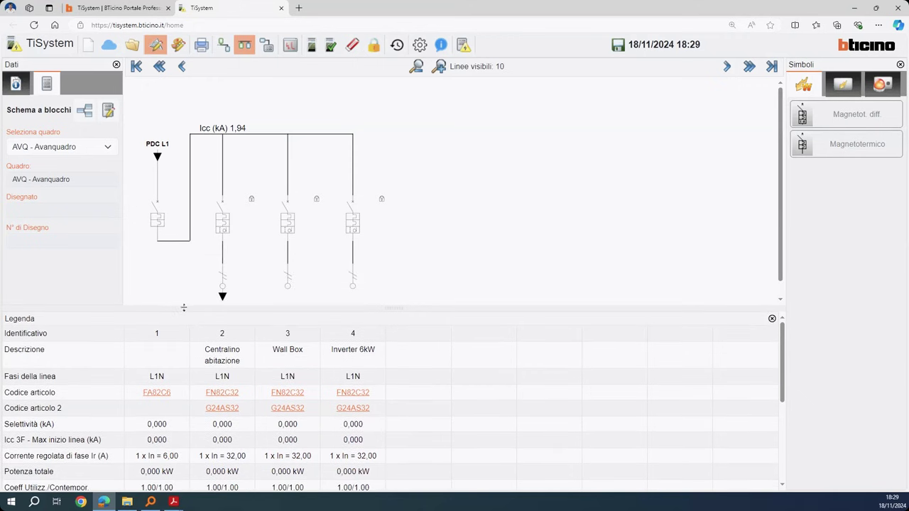
left_click(164, 223)
double_click(159, 219)
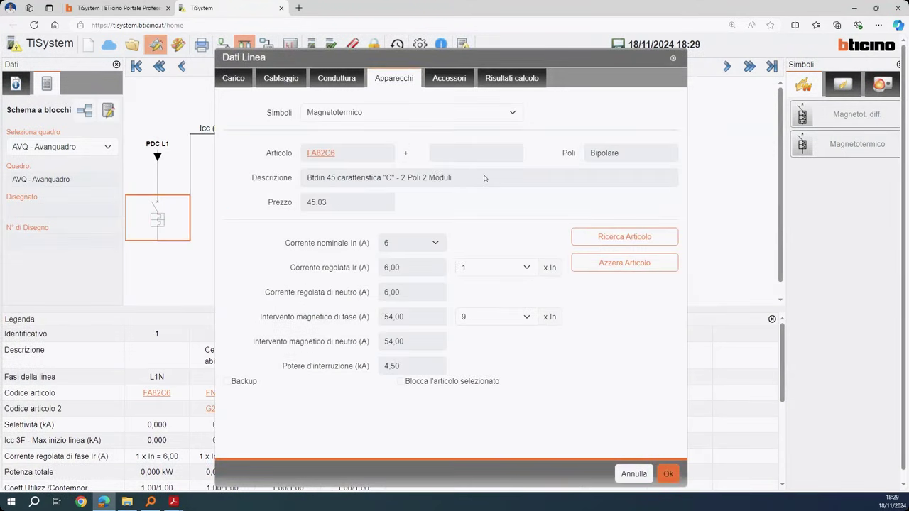
left_click(624, 263)
left_click(420, 246)
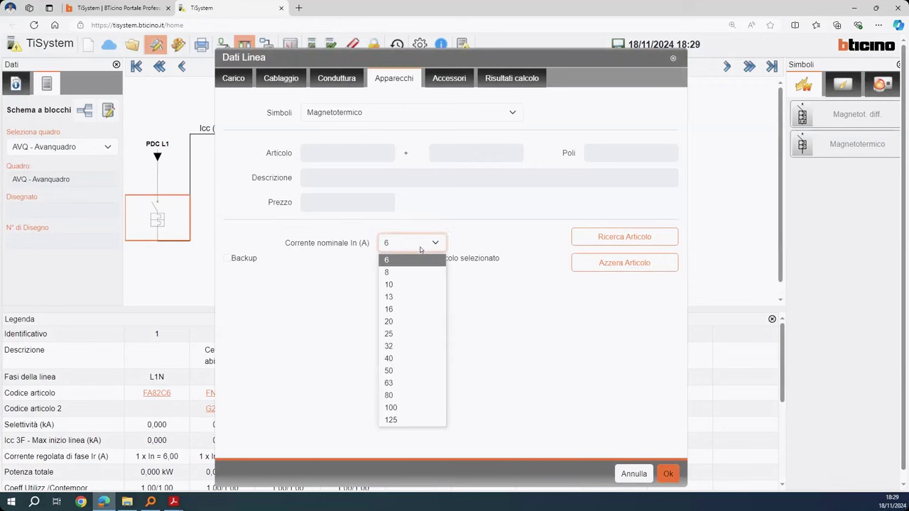
left_click(413, 346)
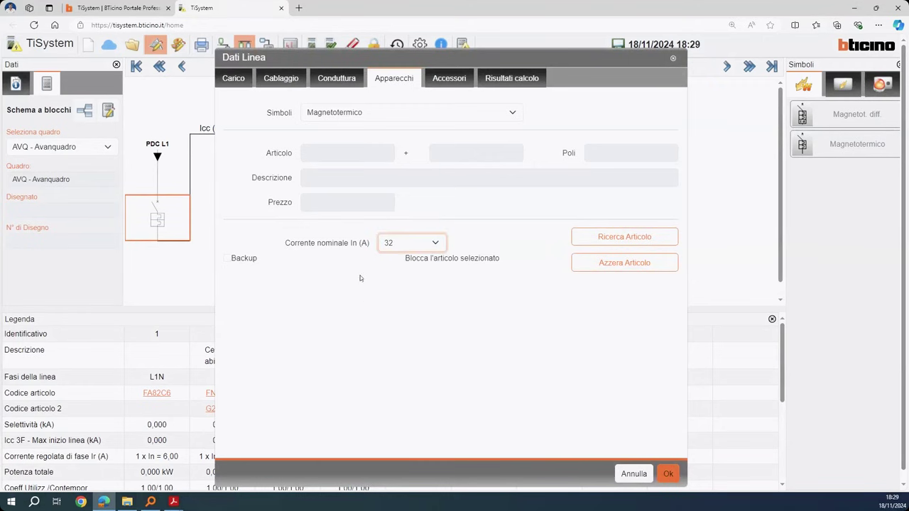
left_click(667, 473)
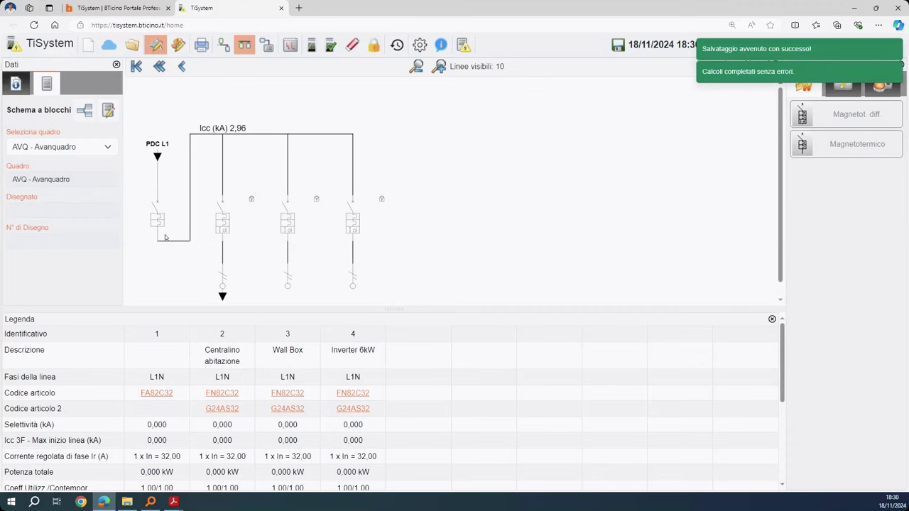
Add a Magnetot. diff. line after the Inverter 6kW line in board AVQ and calculate the system
left_click(357, 227)
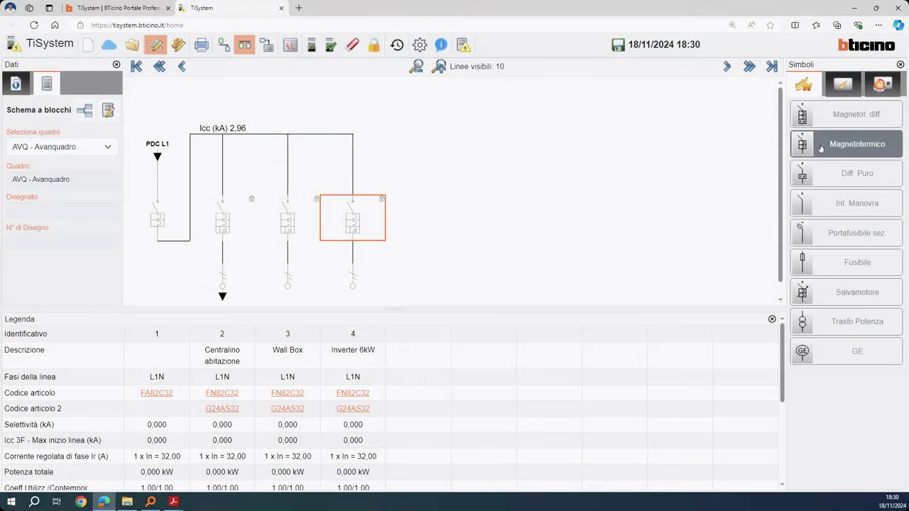
left_click(826, 121)
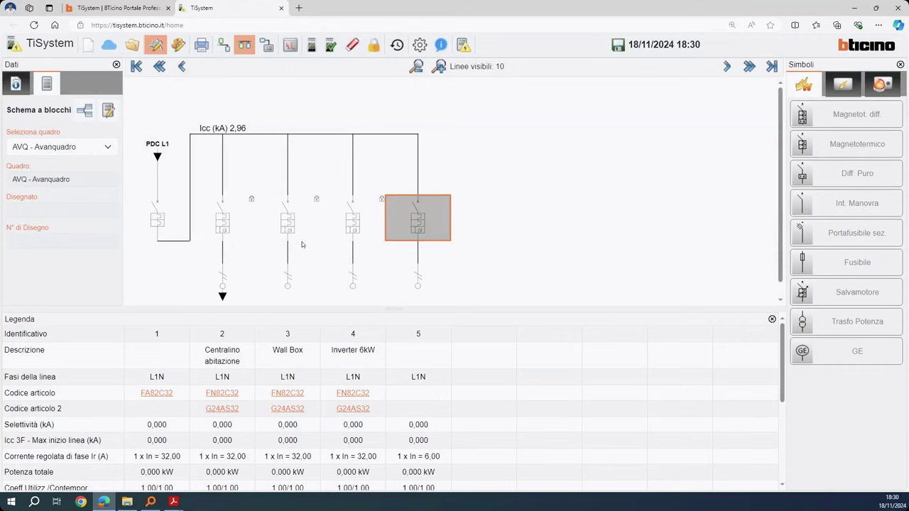
left_click(311, 45)
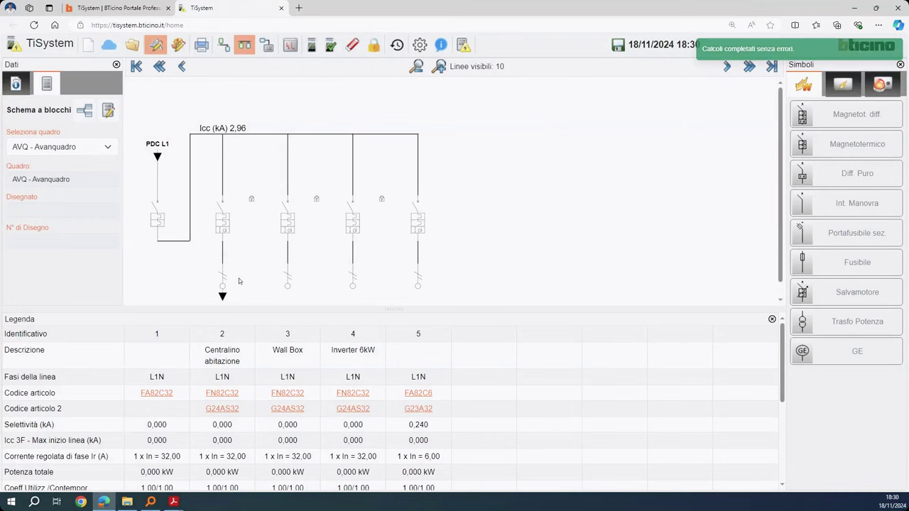
Change board AVQ's incoming device to Collegamento in morsettiera, save and recalculate, and check the upstream PDC board
left_click(159, 218)
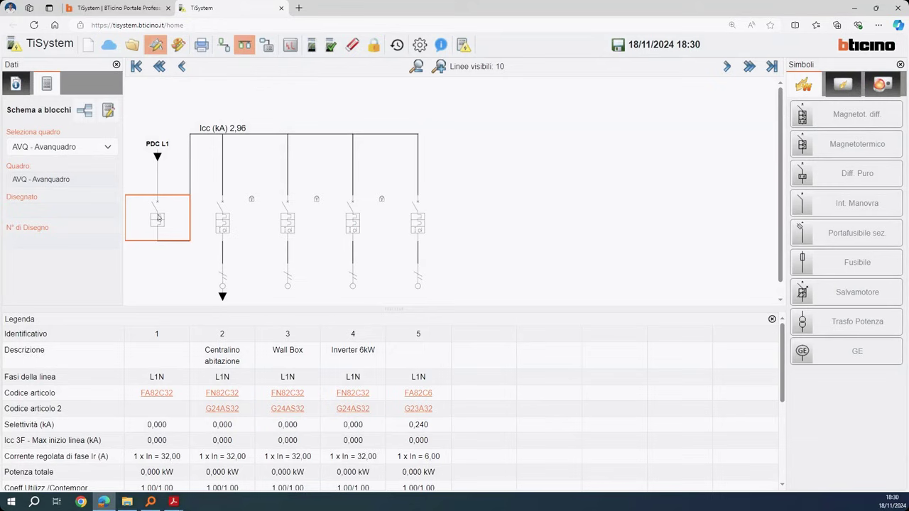
double_click(159, 218)
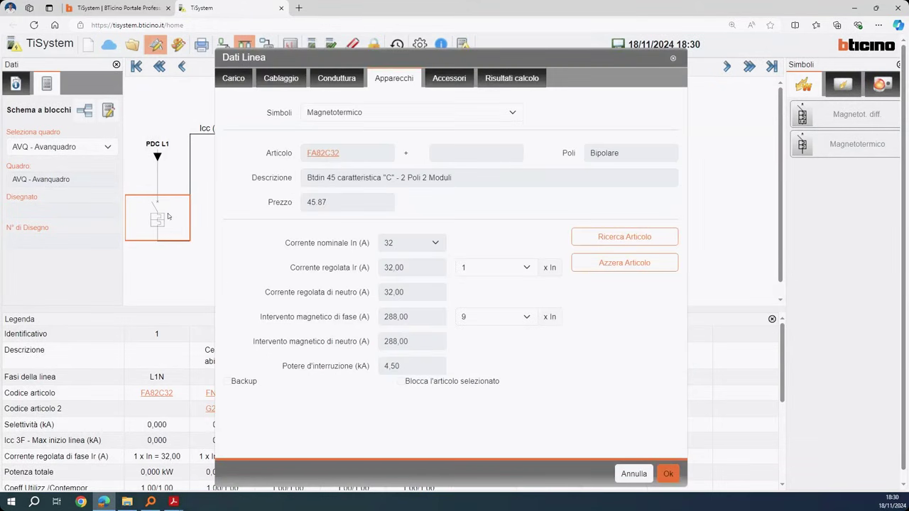
left_click_drag(310, 61, 558, 108)
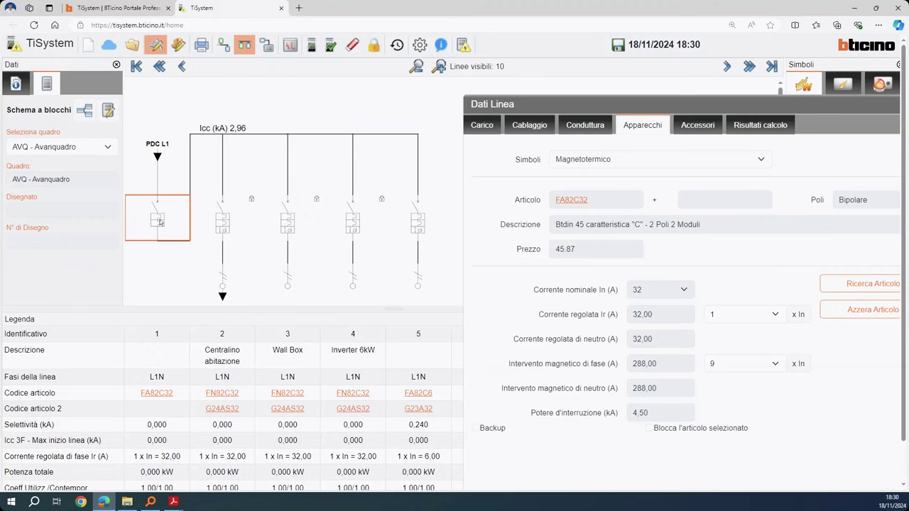
left_click(621, 158)
left_click(610, 201)
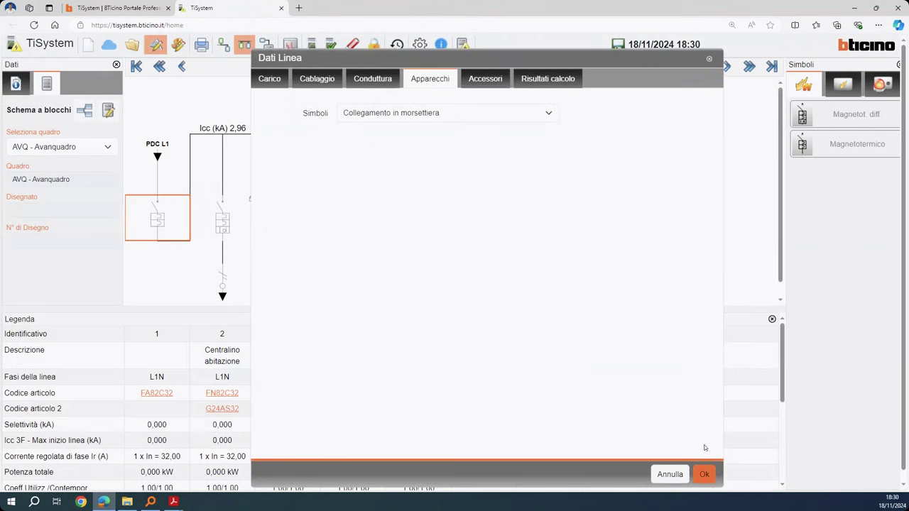
left_click(704, 475)
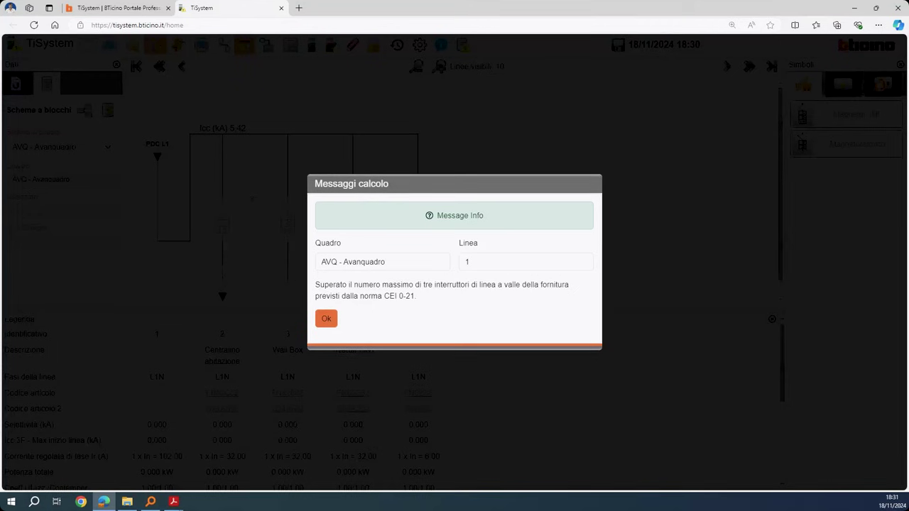
left_click(326, 318)
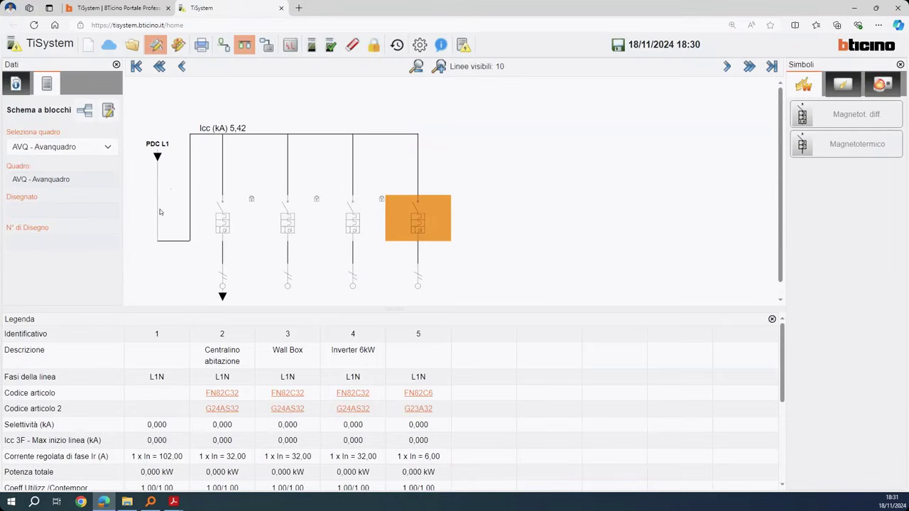
left_click(161, 160)
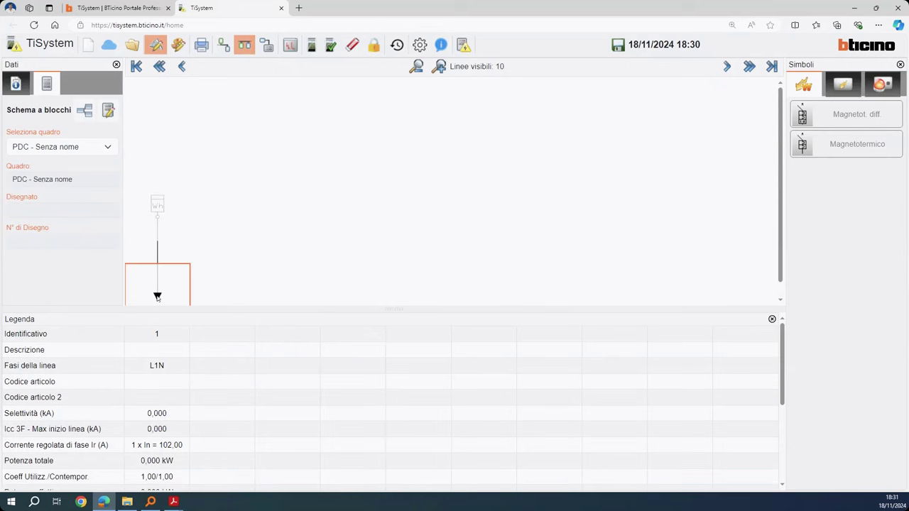
left_click(158, 297)
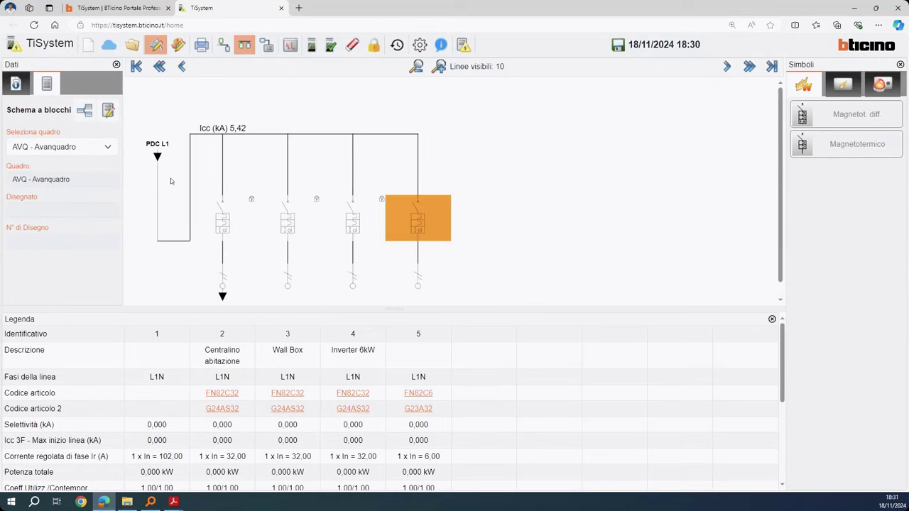
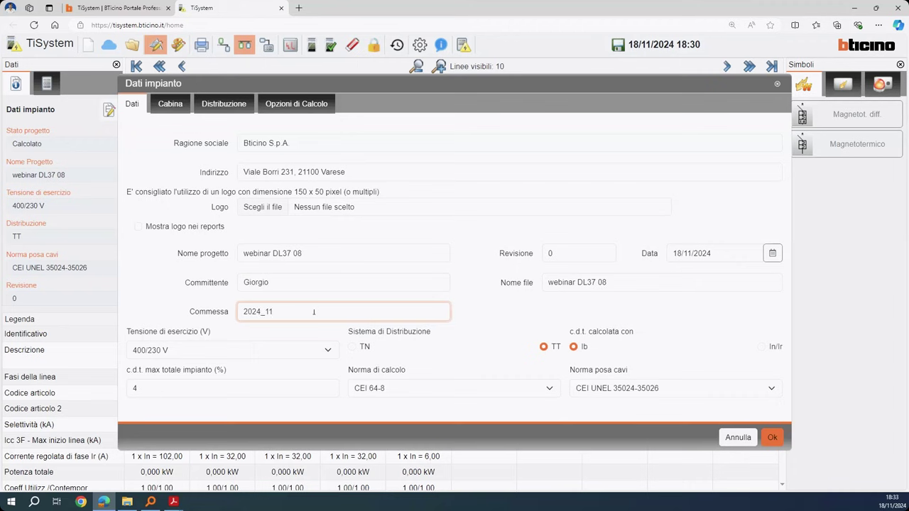
Save the plant data with the client and job fields filled in, and recalculate the system
left_click(546, 327)
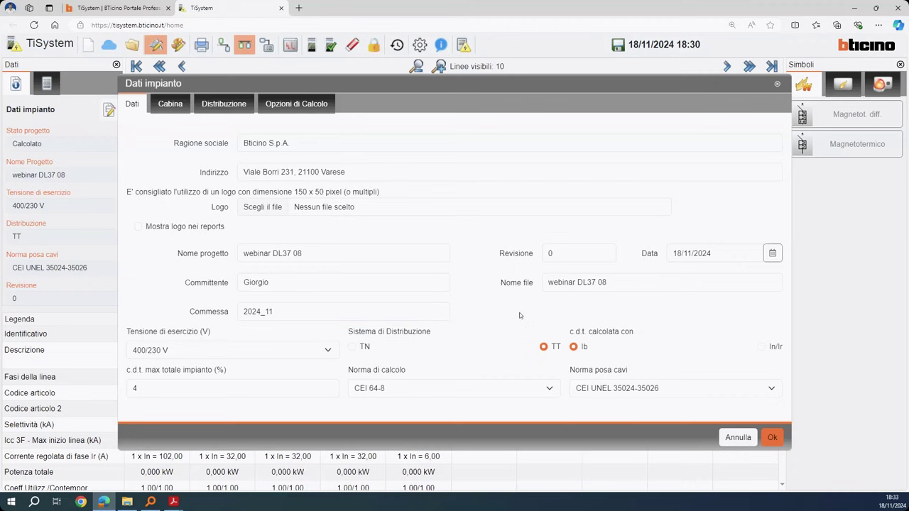
left_click(772, 437)
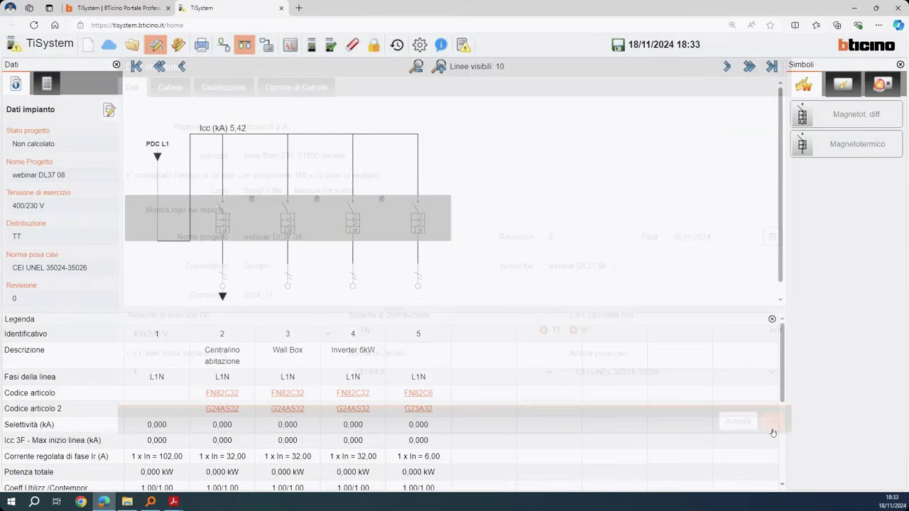
left_click(332, 45)
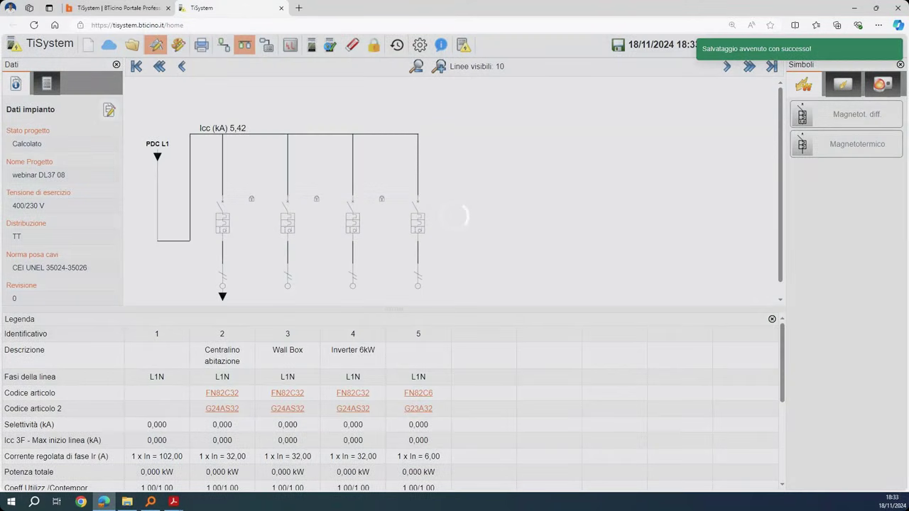
left_click(320, 323)
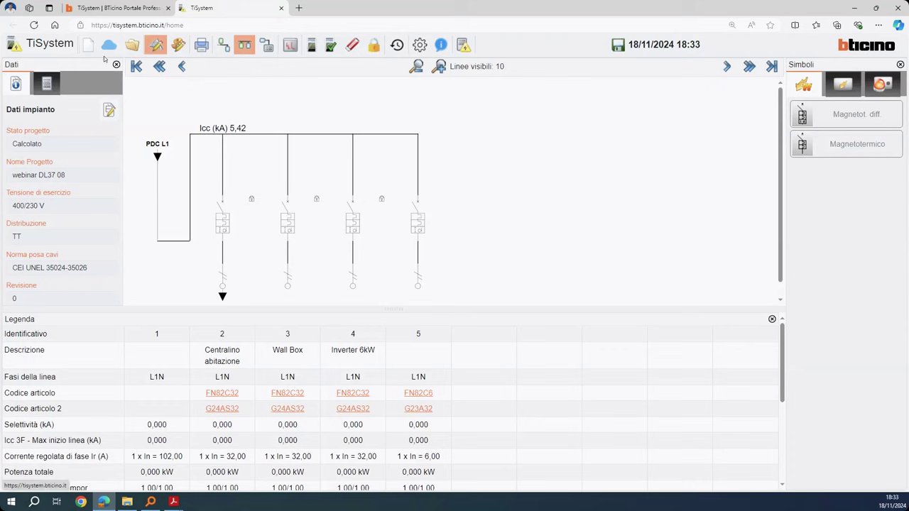
Generate the print preview (Anteprima di Stampa) of all boards as a PDF in A4 format with Orizzontale orientation
left_click(204, 45)
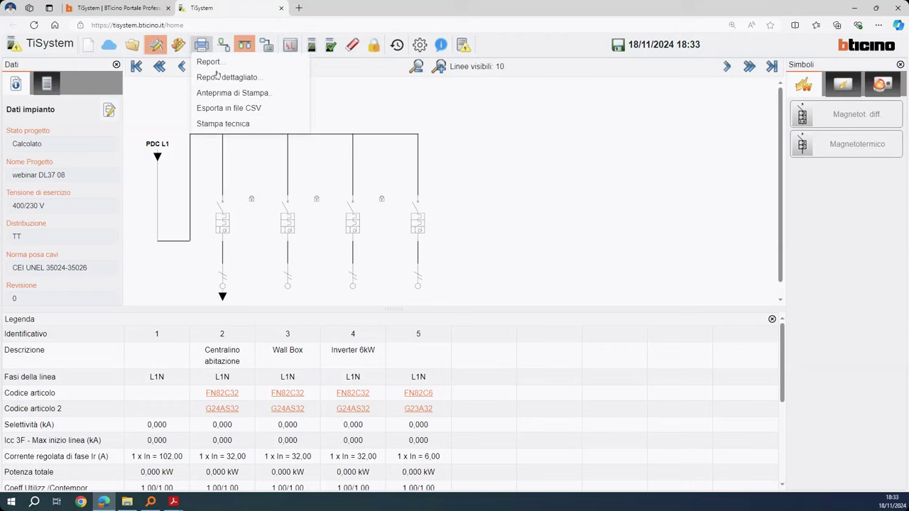
left_click(257, 94)
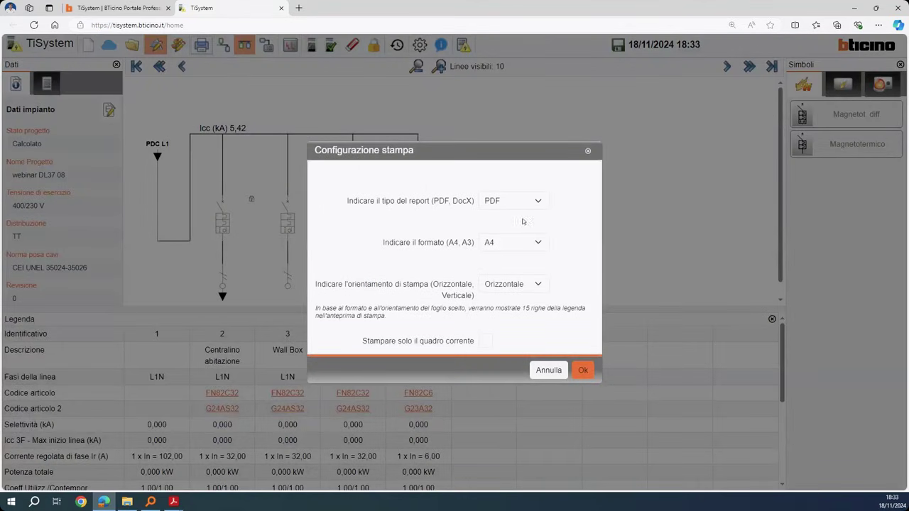
left_click(581, 370)
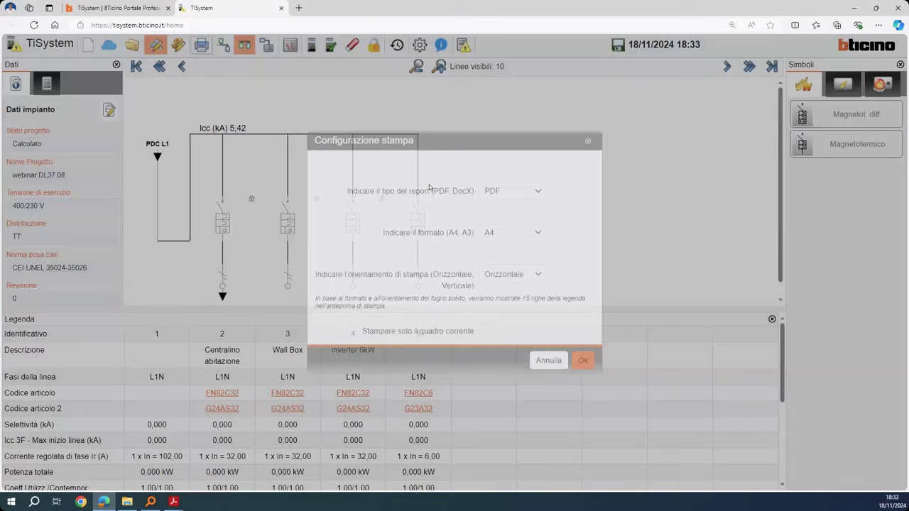
Save AnteprimaDiStampa.pdf in a new folder "Report" inside a new Desktop folder "20241118 webinar"
left_click(776, 74)
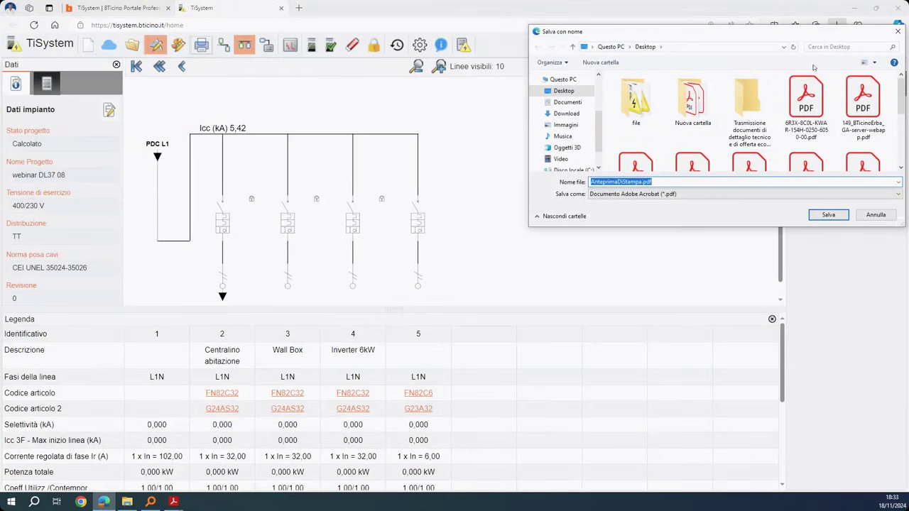
left_click_drag(742, 47, 231, 127)
left_click(91, 158)
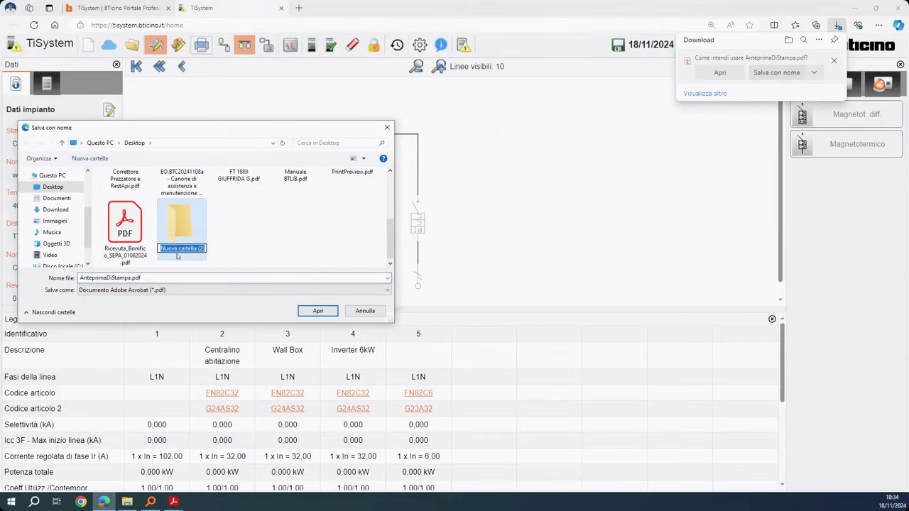
type("20241118 webinar")
double_click(194, 219)
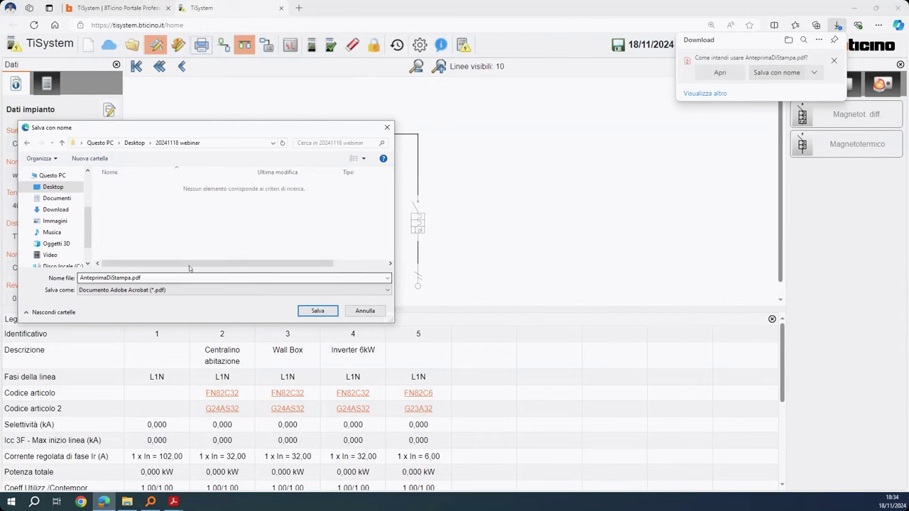
left_click(90, 159)
type("Report")
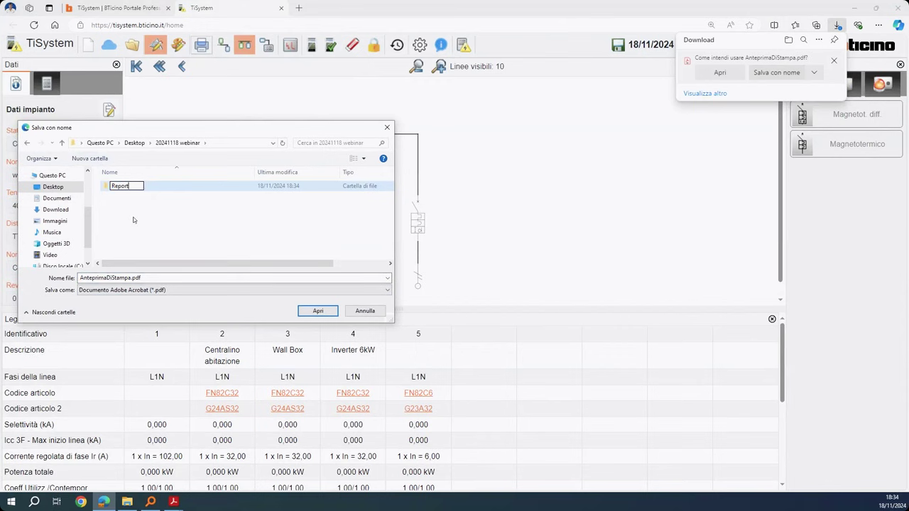
left_click(146, 217)
double_click(123, 186)
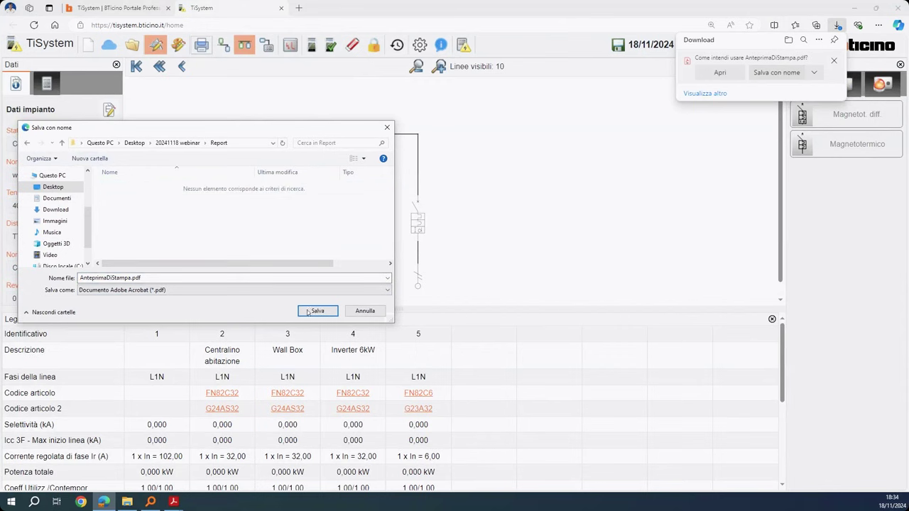
left_click(310, 312)
Open the saved AnteprimaDiStampa.pdf and review the single-line diagrams and tables of boards PDC, AVQ and Q1
left_click(701, 66)
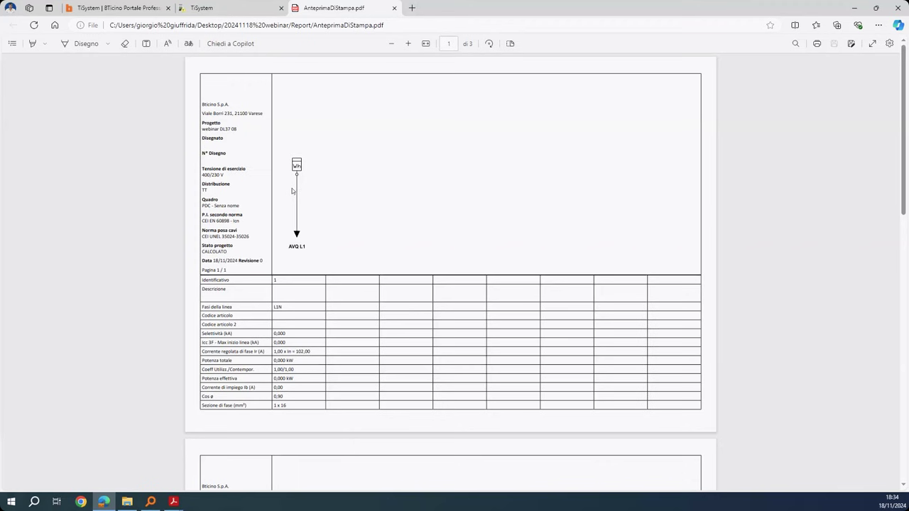
scroll(302, 166, "down", 2)
scroll(303, 168, "up", 2)
scroll(302, 170, "down", 2)
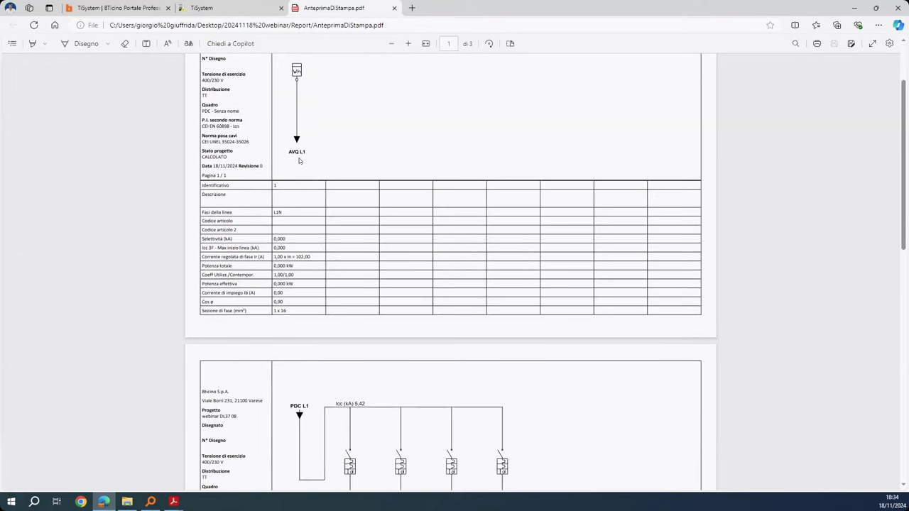
scroll(299, 161, "up", 2)
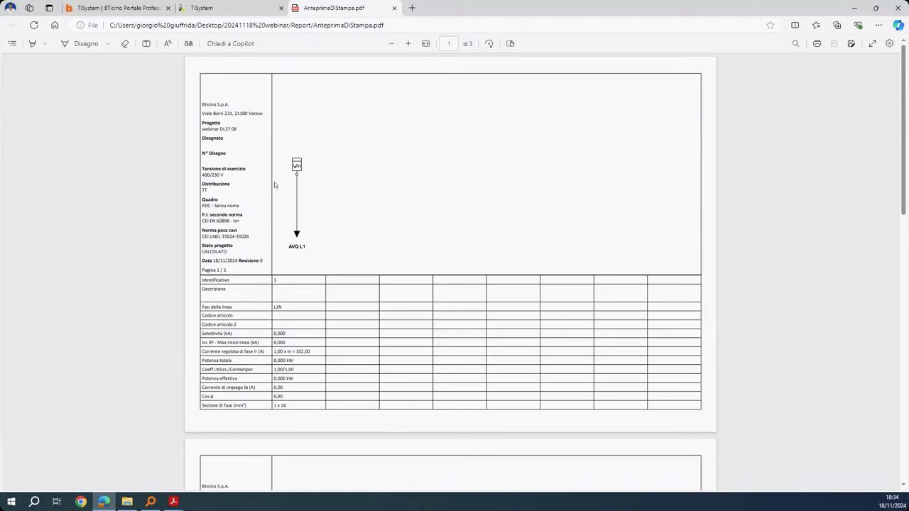
scroll(275, 187, "down", 8)
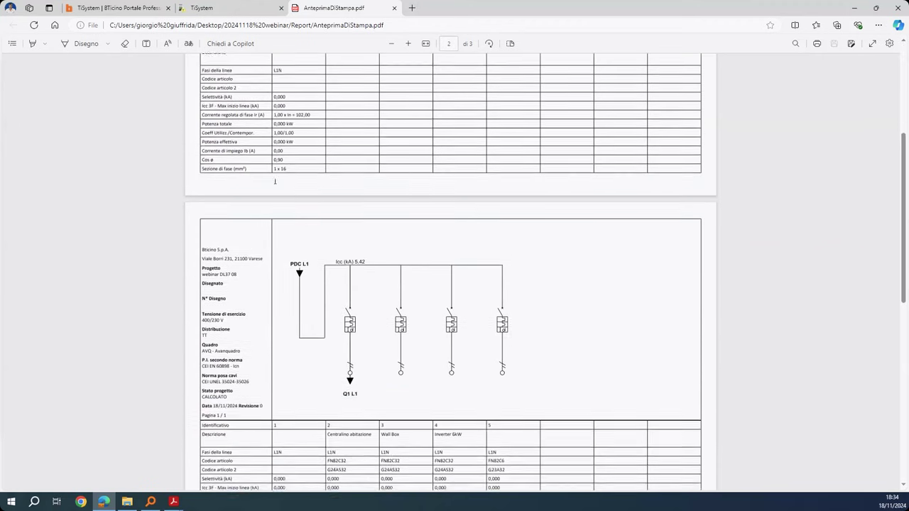
scroll(329, 221, "down", 6)
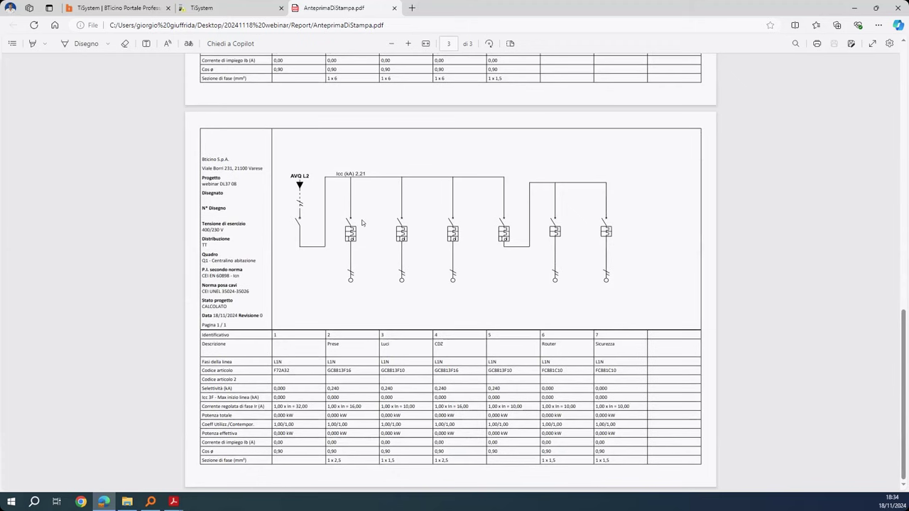
Examine the single-line diagrams and line data tables on all three pages of AnteprimaDiStampa.pdf
scroll(348, 191, "up", 10)
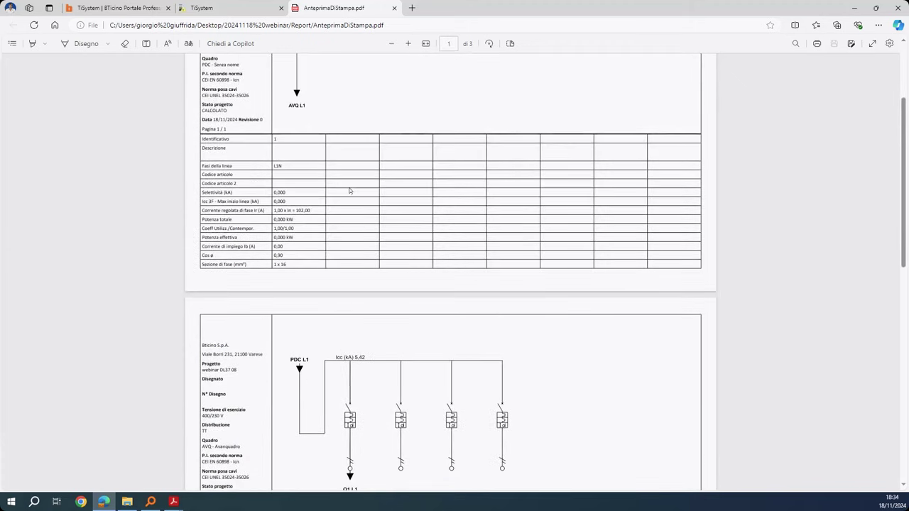
scroll(348, 191, "down", 6)
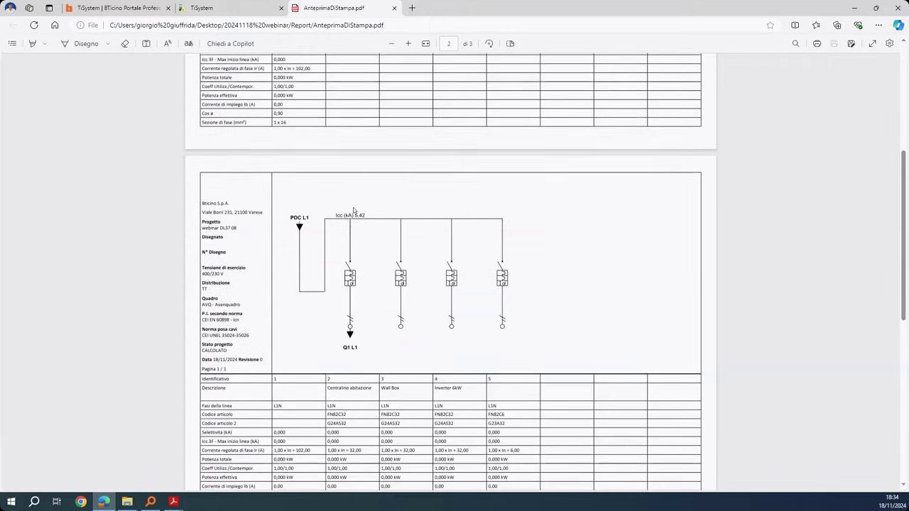
scroll(355, 194, "down", 3)
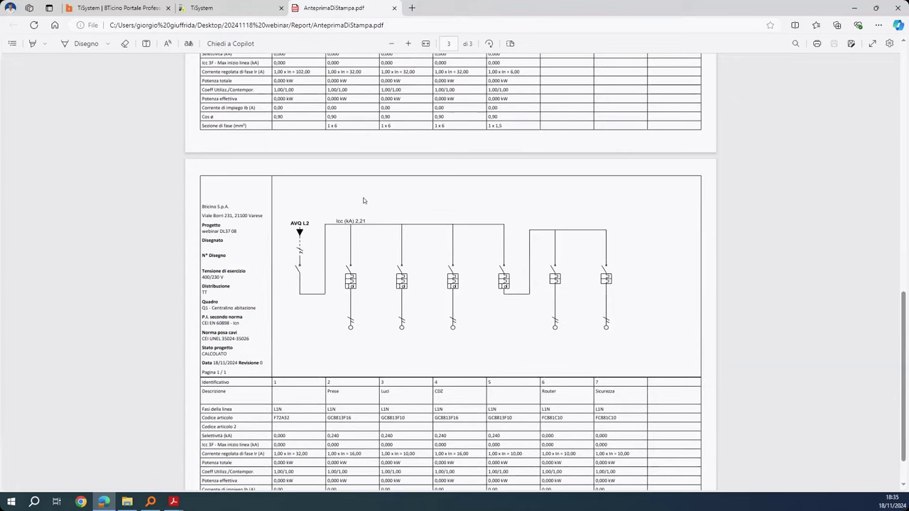
scroll(363, 196, "down", 1)
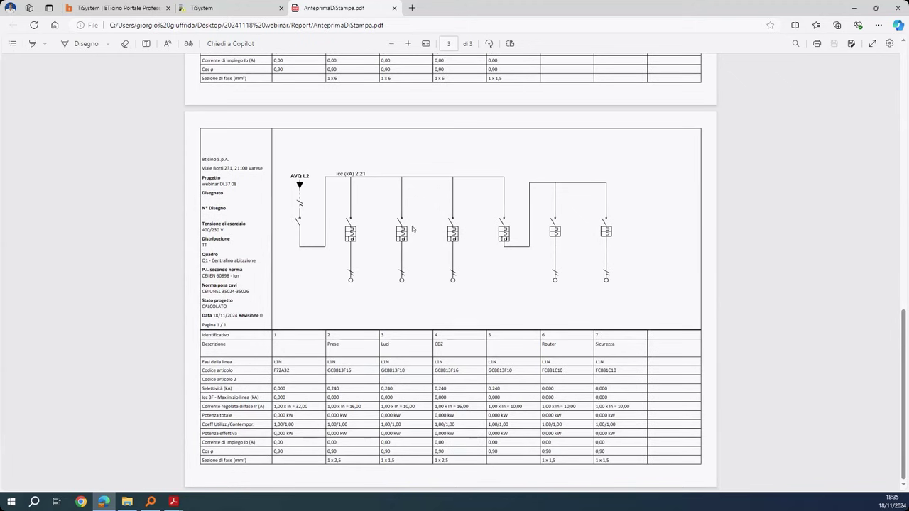
scroll(412, 229, "up", 10)
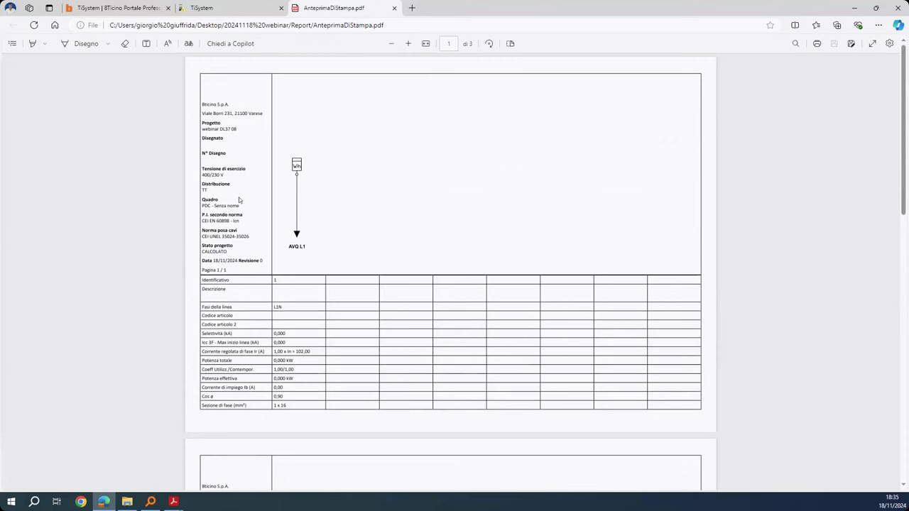
scroll(290, 192, "down", 4)
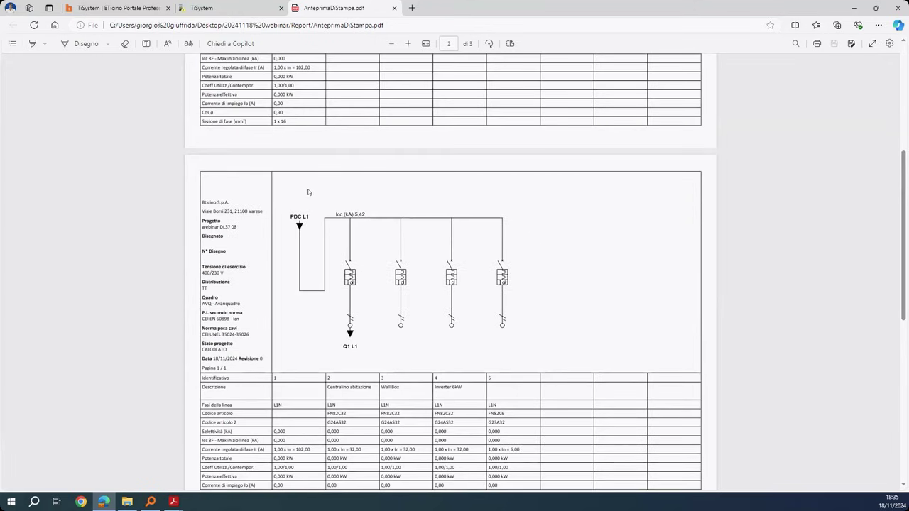
scroll(310, 191, "down", 1)
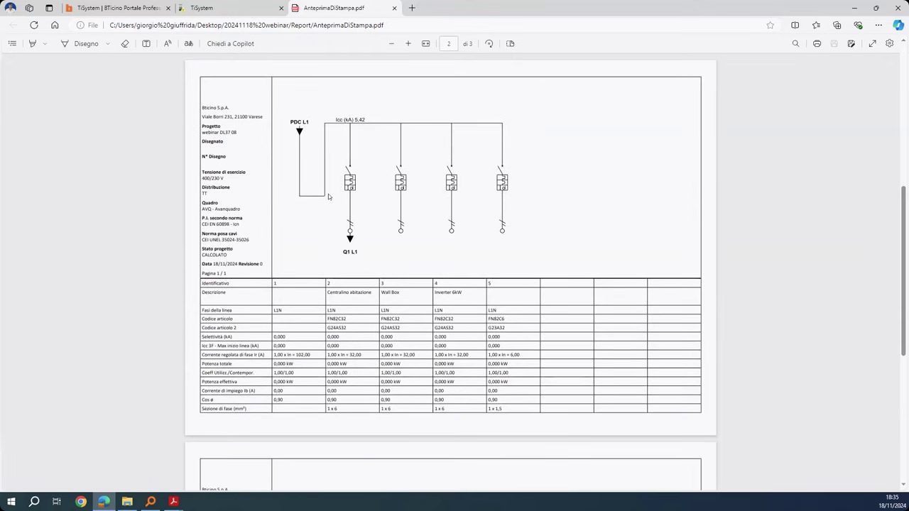
scroll(329, 194, "down", 2)
scroll(329, 194, "down", 1)
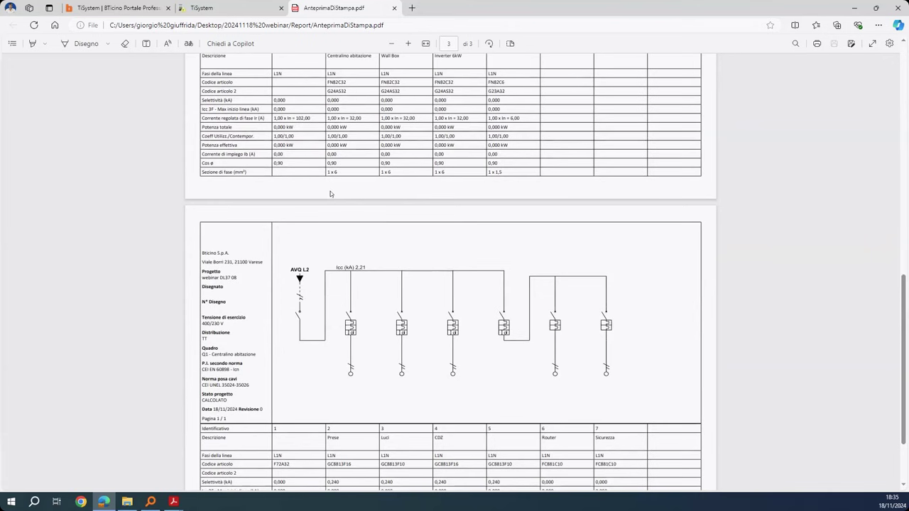
scroll(373, 190, "down", 1)
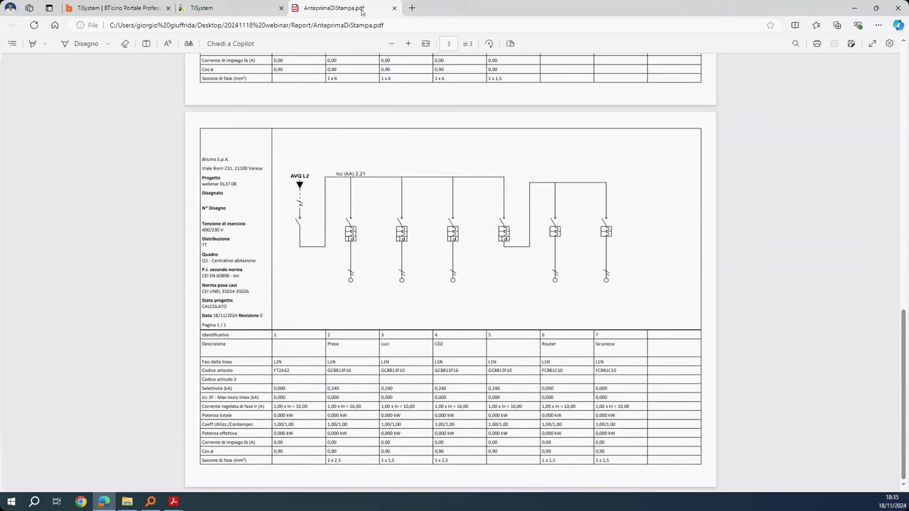
Return to the TiSystem project and display the block diagram of its electrical boards
left_click(243, 8)
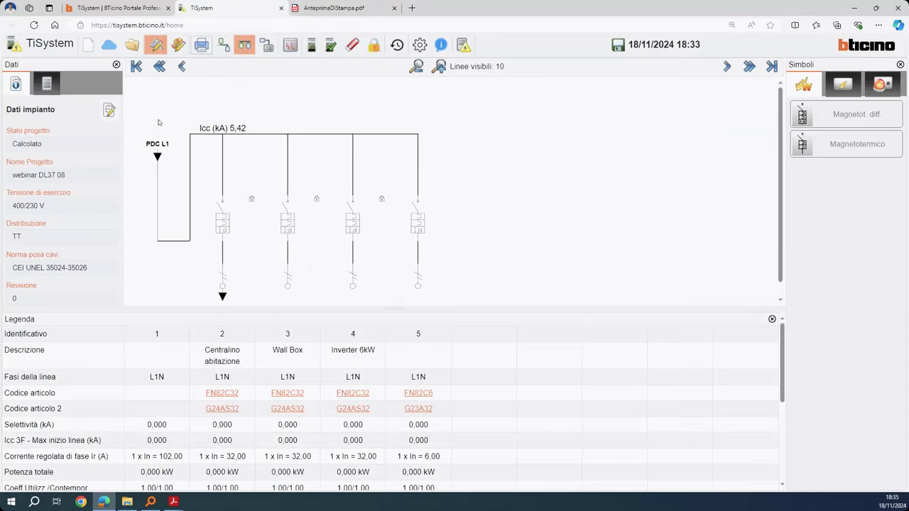
left_click(50, 89)
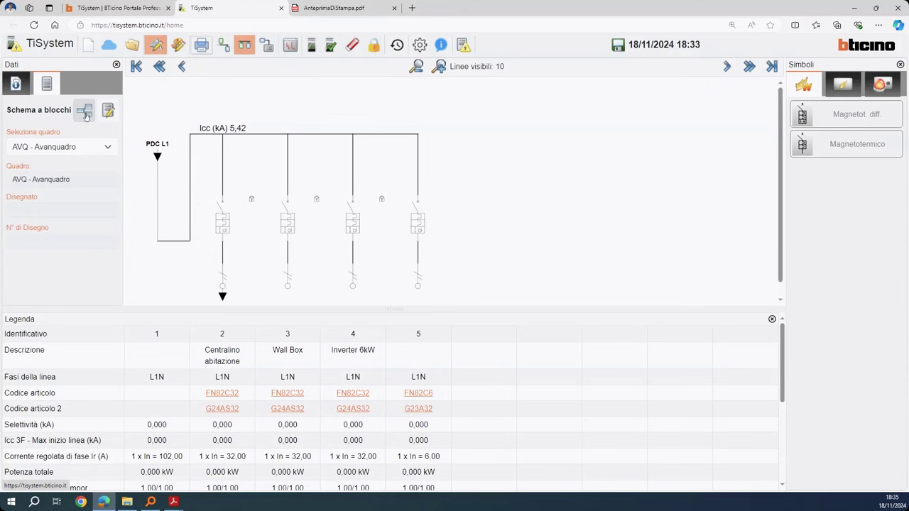
left_click(84, 112)
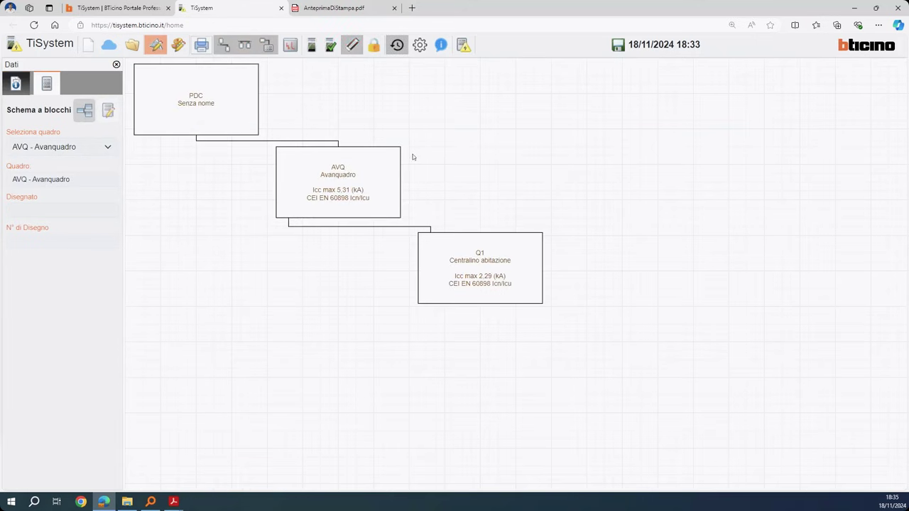
View the single-line diagram of the Q1 - Centralino abitazione board from its block, and return to the block diagram
left_click(456, 259)
left_click(456, 260)
left_click(493, 301)
double_click(482, 290)
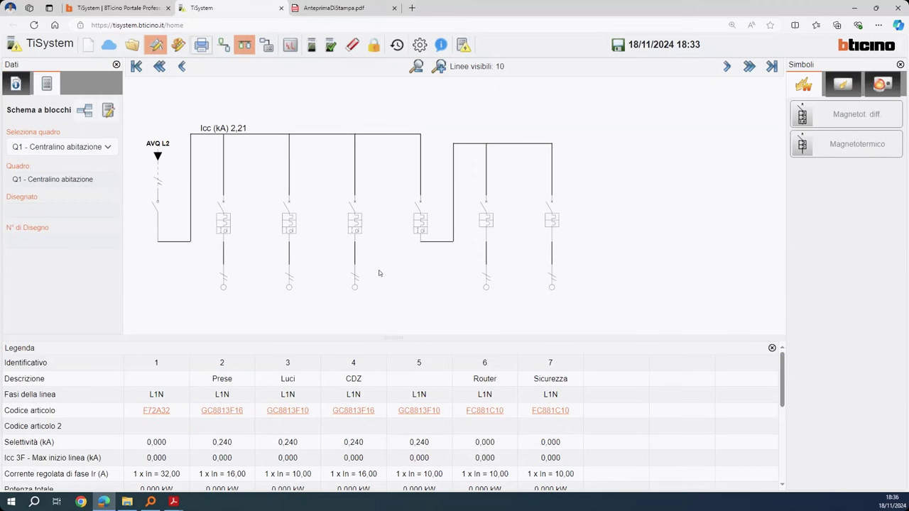
left_click(84, 110)
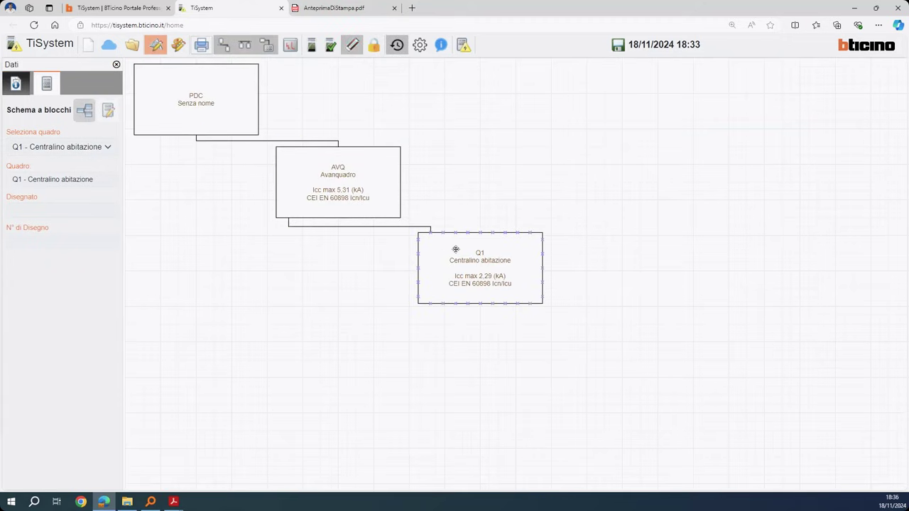
Generate a print preview (Anteprima di Stampa) of the block diagram
left_click(208, 50)
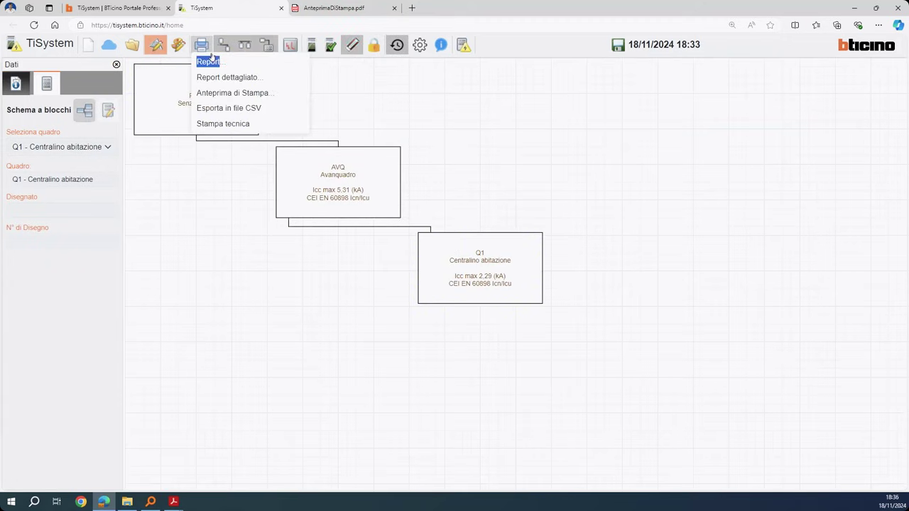
left_click(206, 47)
left_click(206, 47)
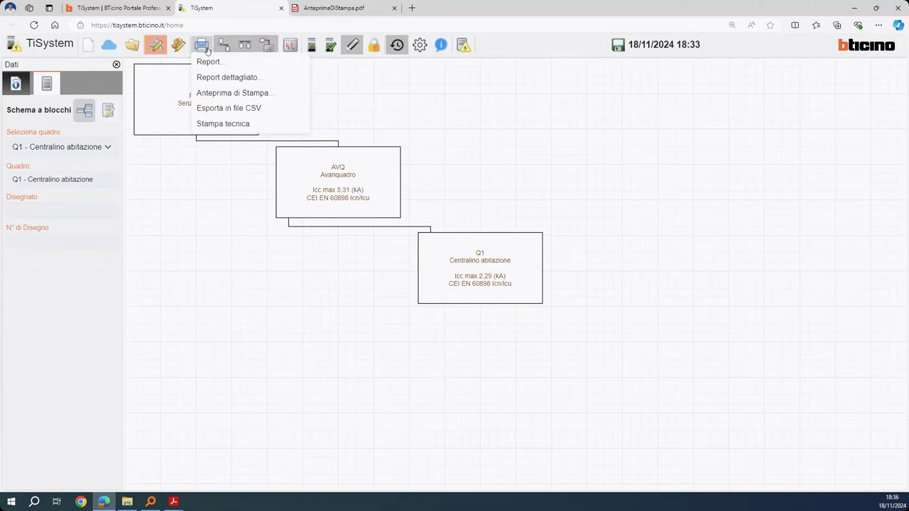
left_click(228, 93)
left_click(581, 331)
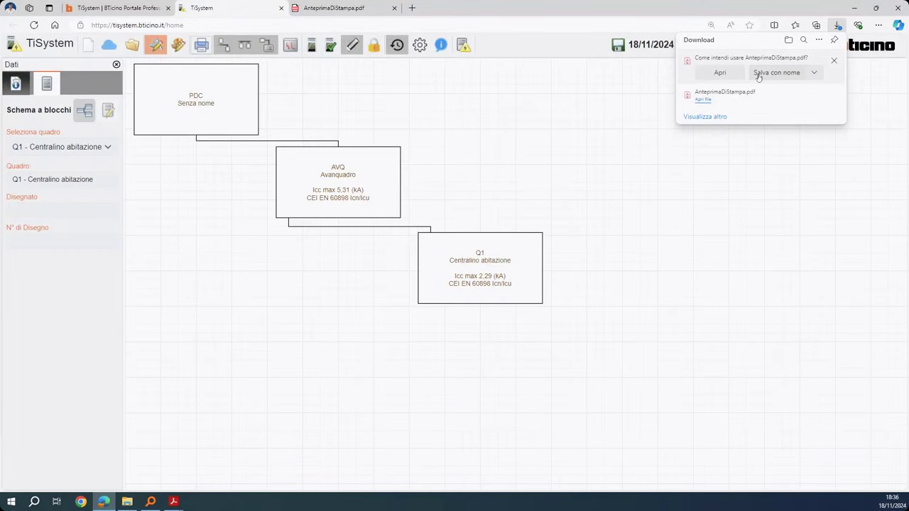
Save the generated print preview as AnteprimaDiStampaSchemaBlocchi.pdf in the Report folder
left_click(758, 74)
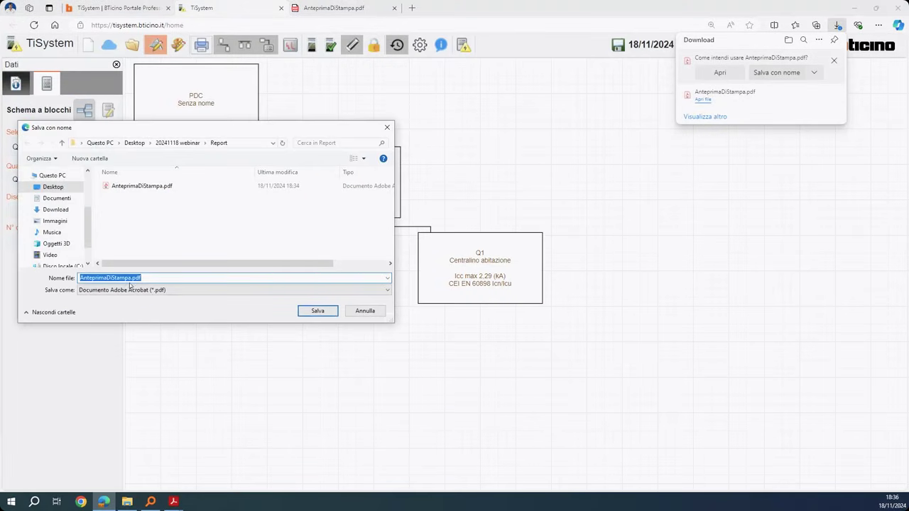
left_click(125, 277)
type("SchemaBo")
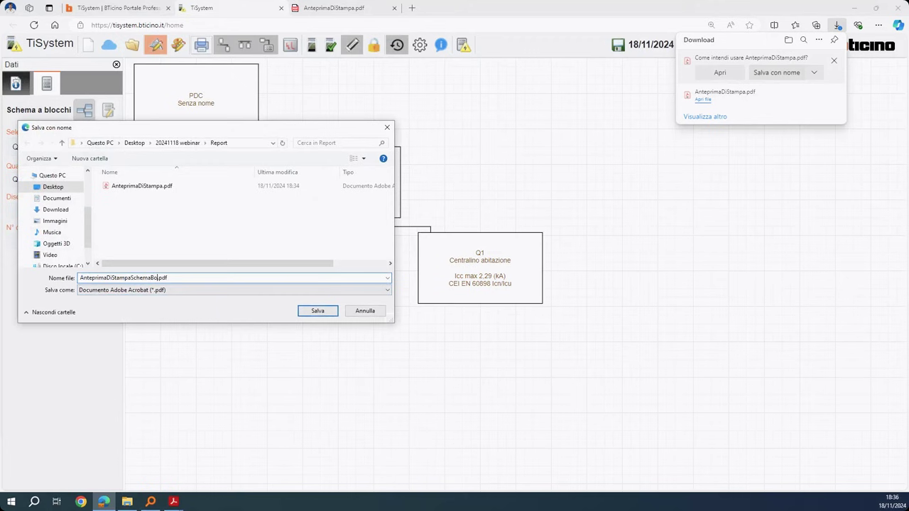
type("occhi")
left_click(317, 311)
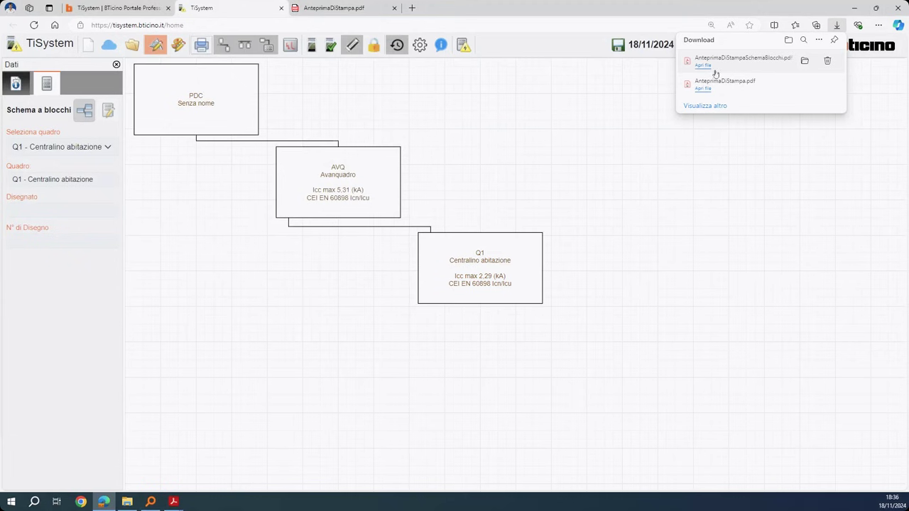
Open AnteprimaDiStampaSchemaBlocchi.pdf and compare its block diagram with the pages of AnteprimaDiStampa.pdf
left_click(704, 66)
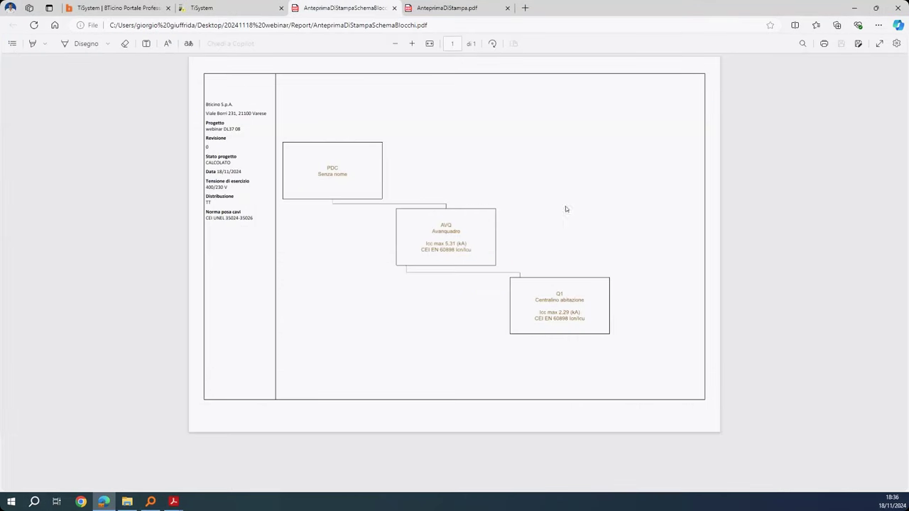
left_click(454, 8)
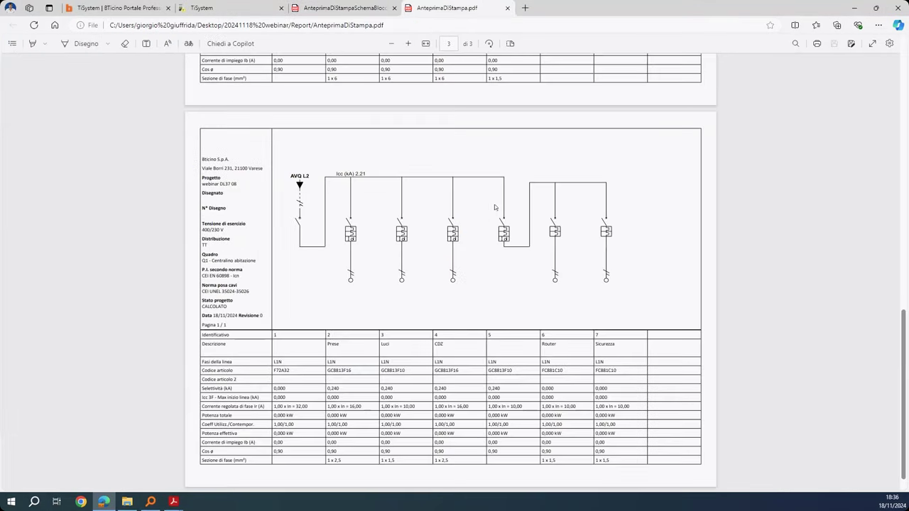
scroll(494, 204, "up", 5)
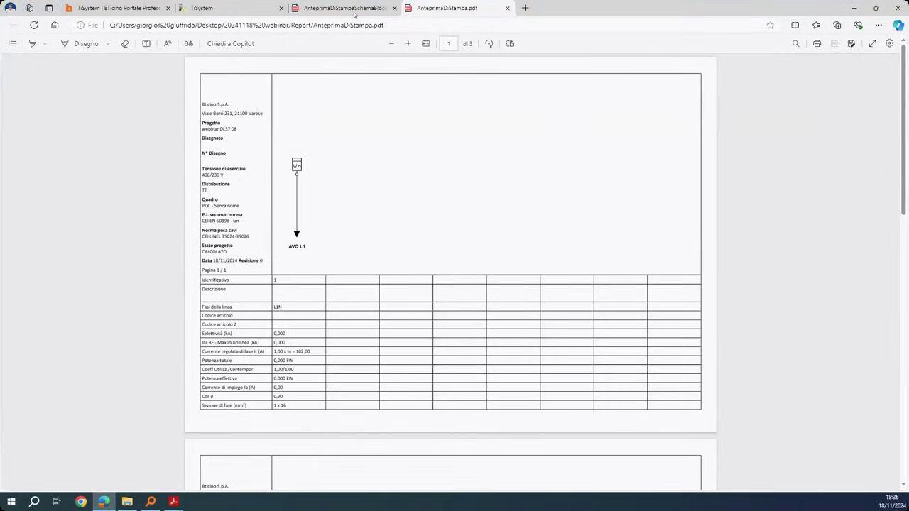
left_click(354, 14)
Return to TiSystem and generate the technical print (Stampa tecnica) in DXF format, leaving the auxiliary diagrams excluded
left_click(254, 11)
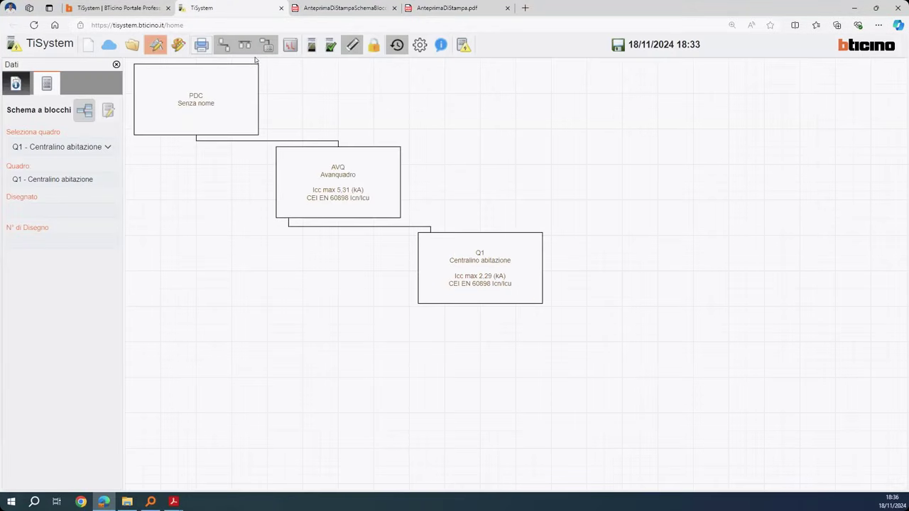
left_click(203, 48)
left_click(242, 127)
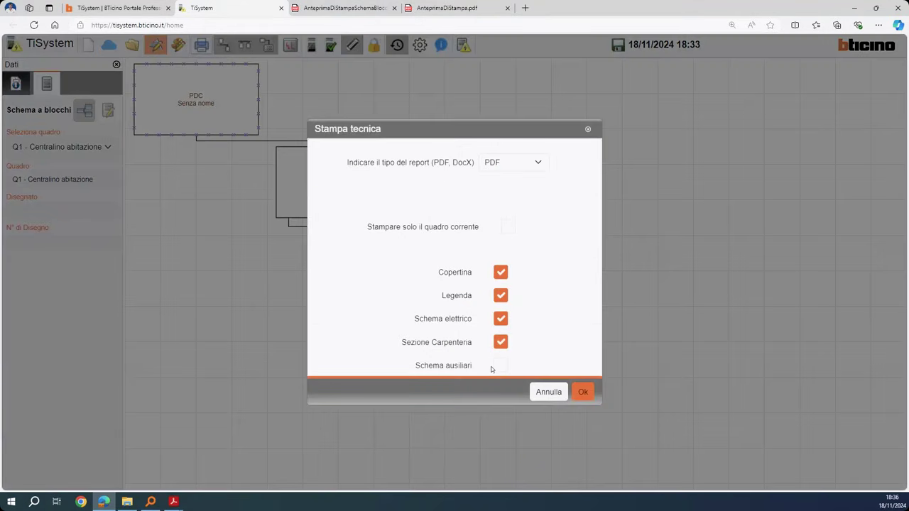
left_click(497, 366)
left_click(498, 366)
left_click(539, 169)
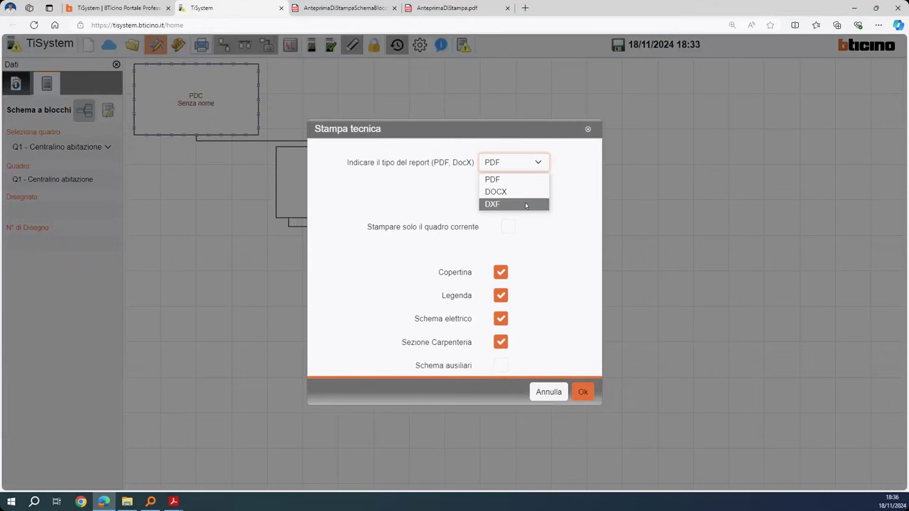
left_click(525, 204)
left_click(581, 393)
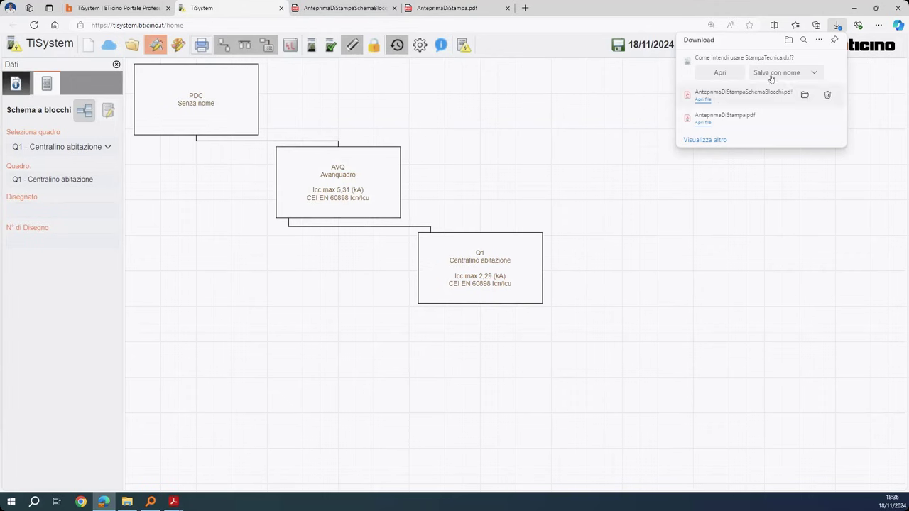
Save the technical print as StampaTecnica.dxf in the Report folder and open it maximized in DraftSight
left_click(771, 76)
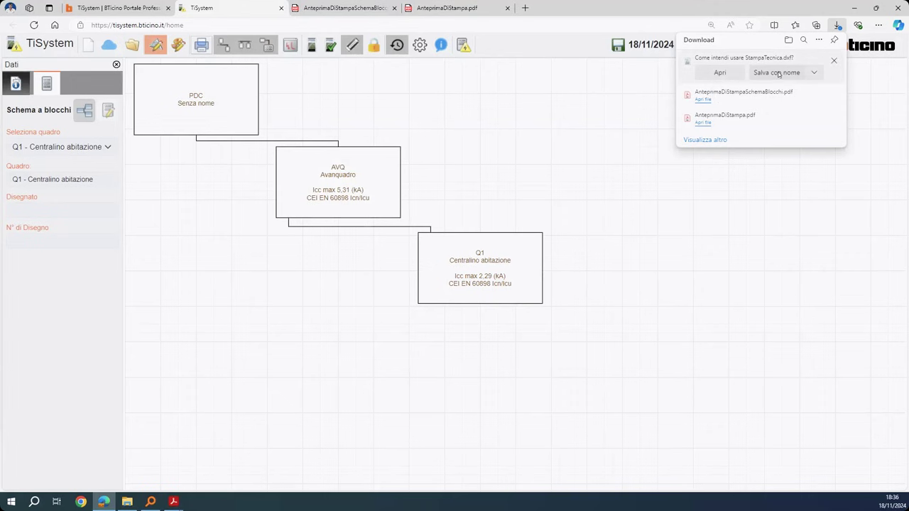
left_click(317, 311)
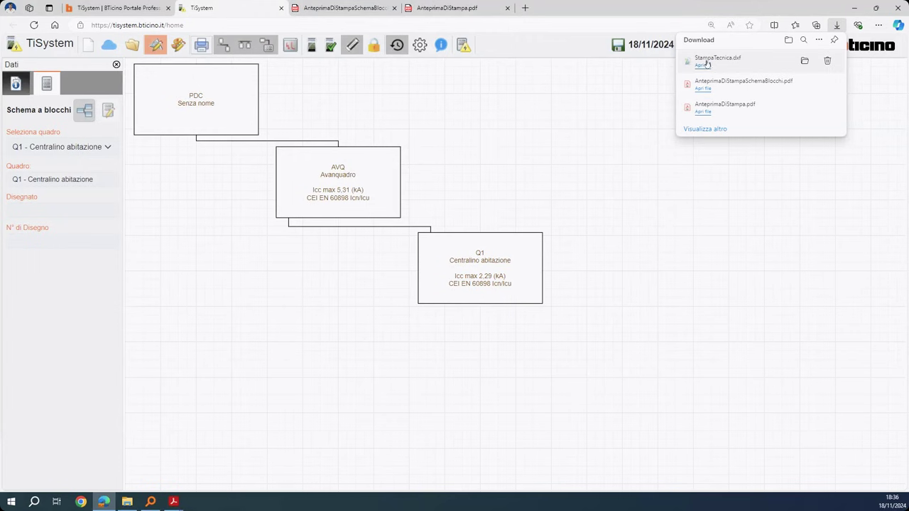
left_click(707, 63)
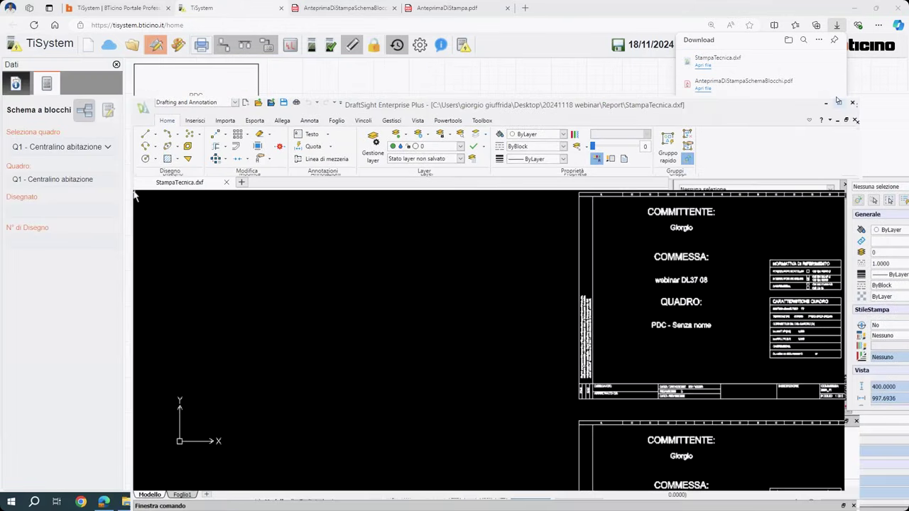
left_click(835, 98)
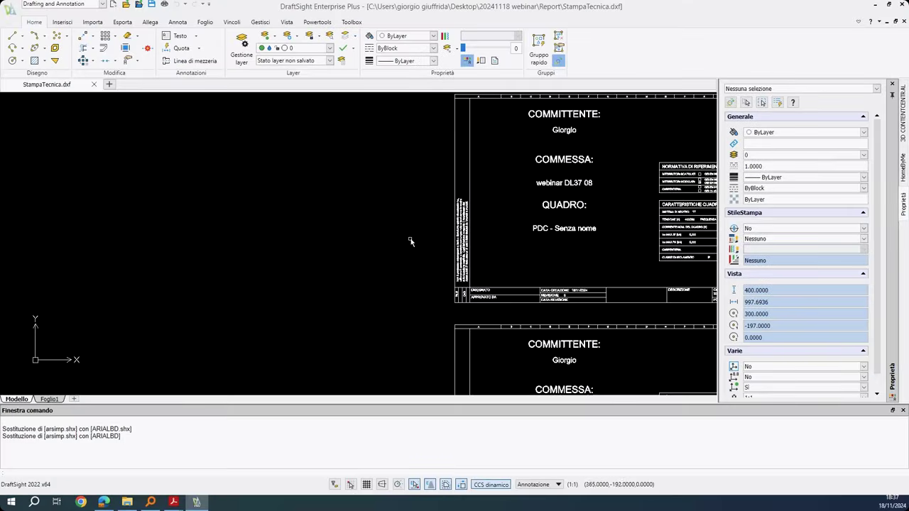
Examine the overall sheet layout of the DXF drawing and the details on the PDC board's cover sheet
scroll(250, 239, "down", 2)
scroll(334, 235, "down", 4)
mouse_move(338, 231)
left_mouse_down()
mouse_move(311, 209)
mouse_move(203, 161)
left_mouse_up()
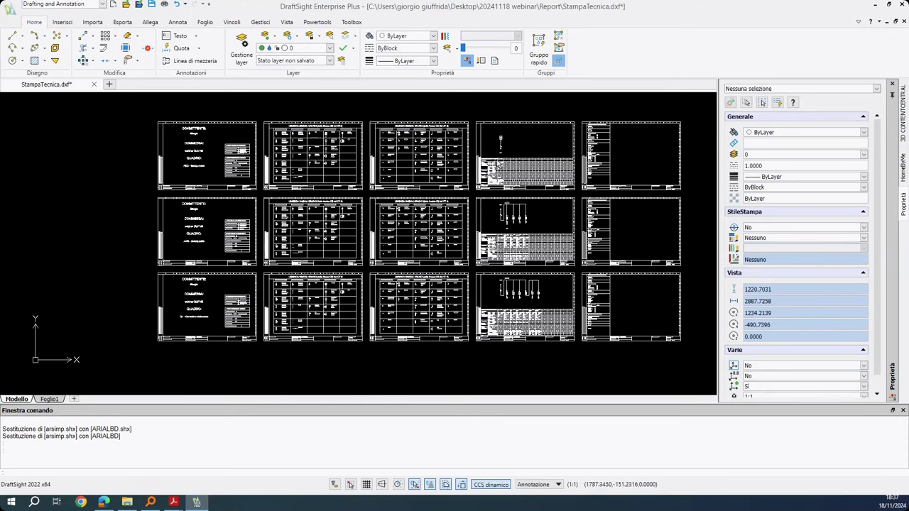
scroll(224, 164, "up", 3)
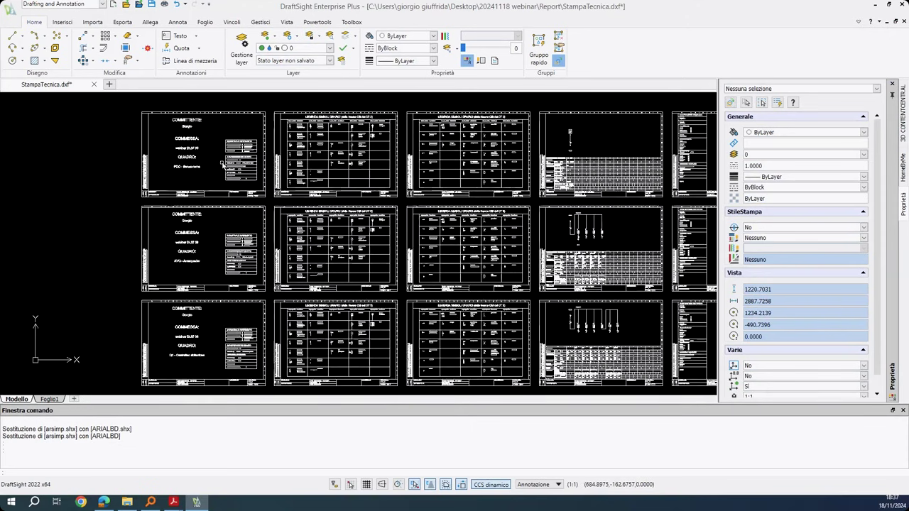
scroll(257, 158, "up", 3)
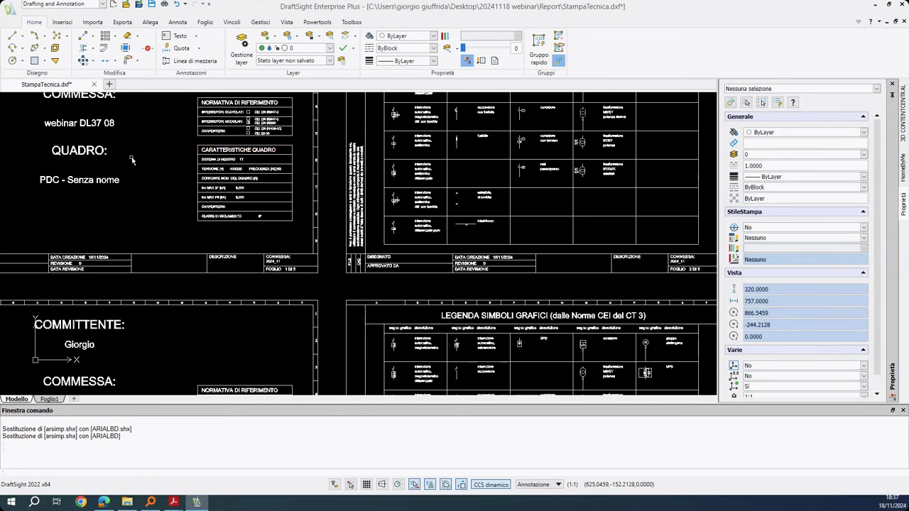
left_click_drag(137, 102, 144, 158)
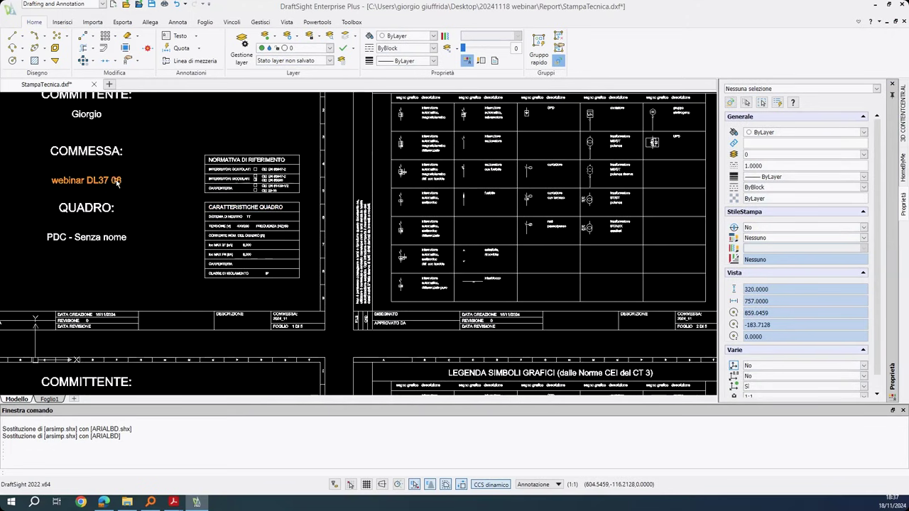
Examine the symbol legends, the PDC board's diagram sheet and its circuit data table down to the conductor and line-end rows
scroll(144, 159, "down", 1)
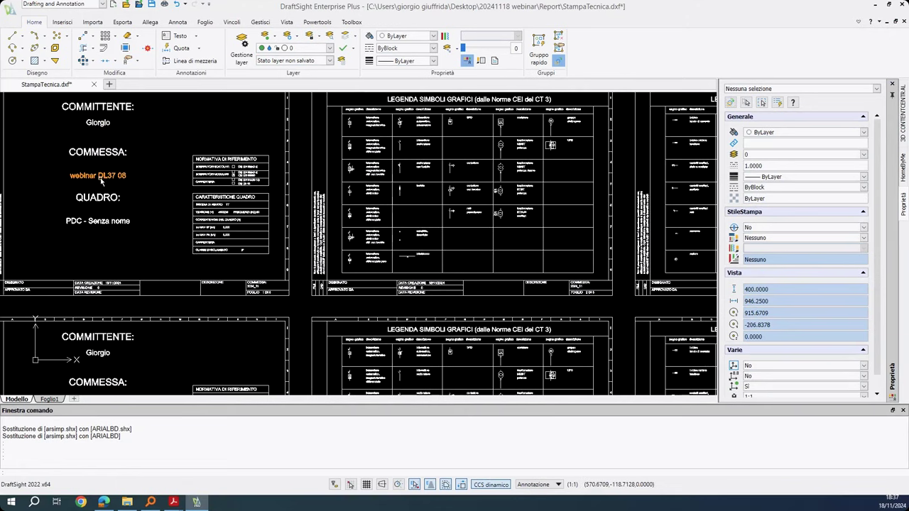
scroll(431, 174, "down", 1)
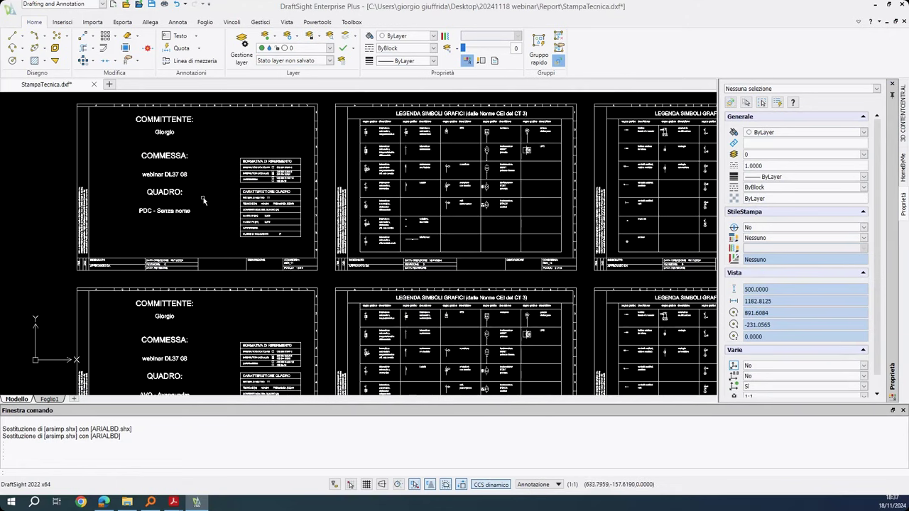
mouse_move(503, 186)
left_mouse_down()
mouse_move(203, 182)
mouse_move(414, 178)
mouse_move(297, 178)
left_mouse_up()
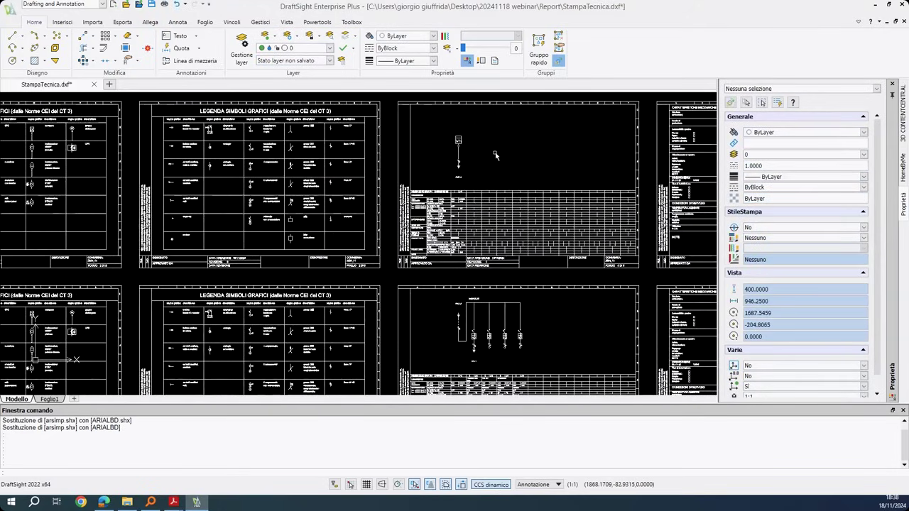
scroll(483, 158, "up", 4)
left_click(433, 215)
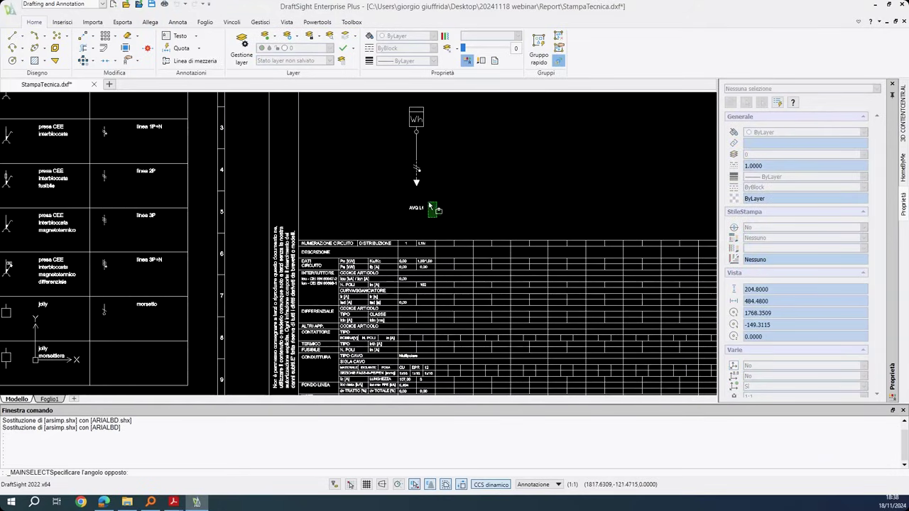
left_click(456, 229)
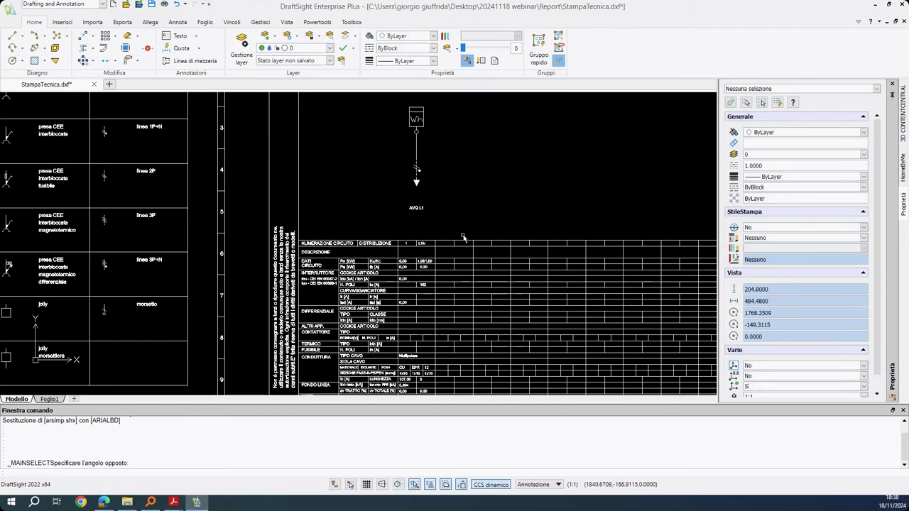
scroll(426, 316, "up", 2)
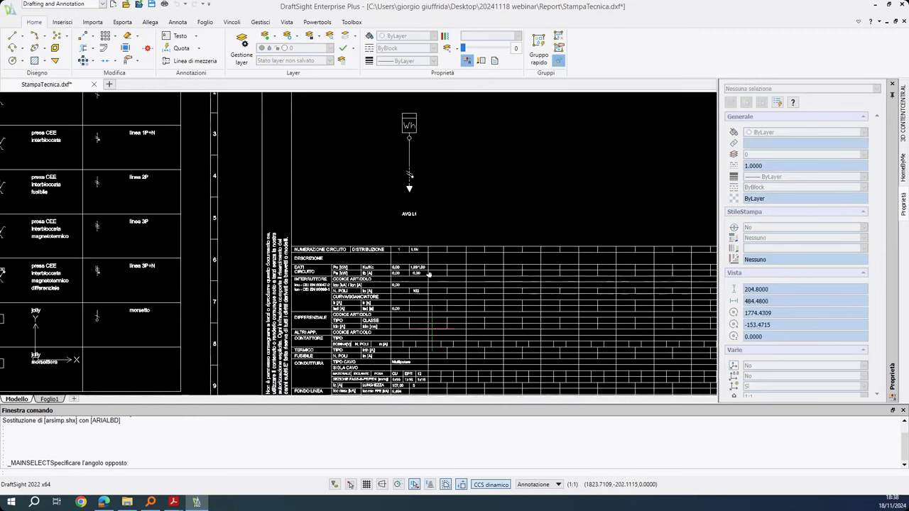
scroll(408, 303, "up", 1)
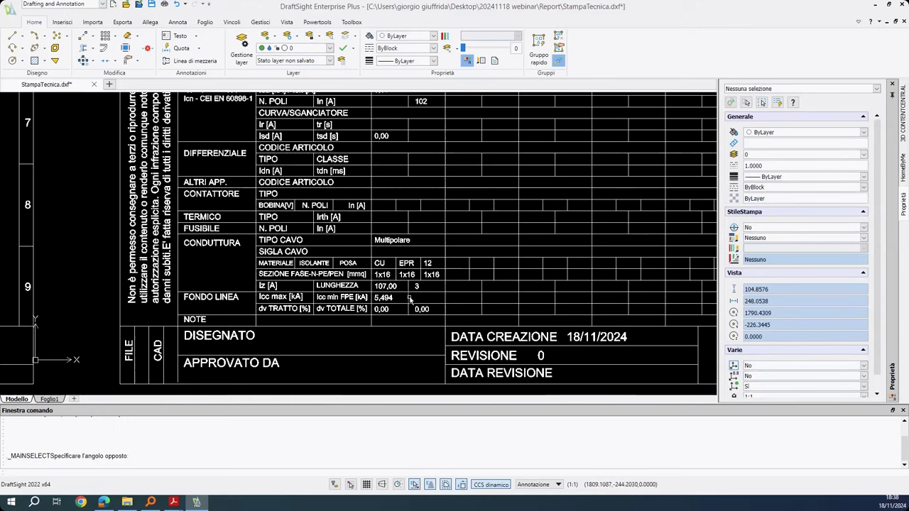
left_click_drag(426, 287, 427, 245)
scroll(427, 245, "down", 4)
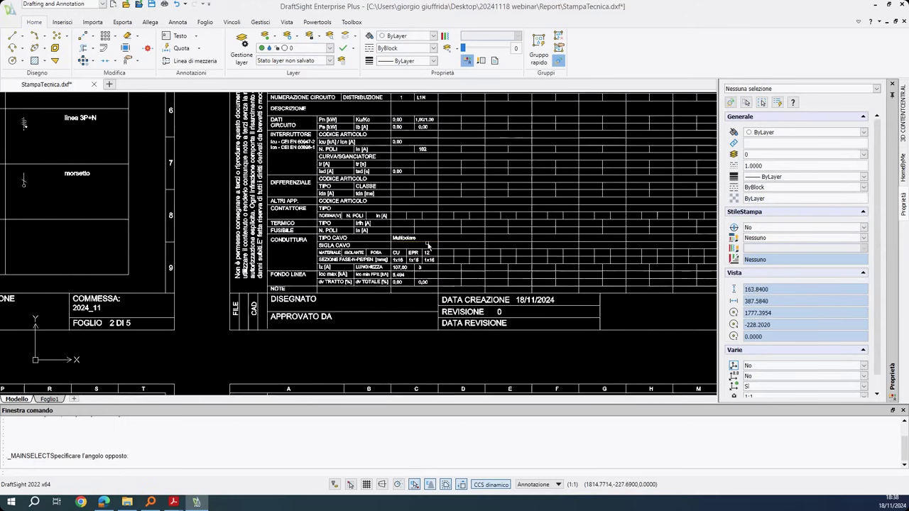
left_click_drag(450, 144, 427, 190)
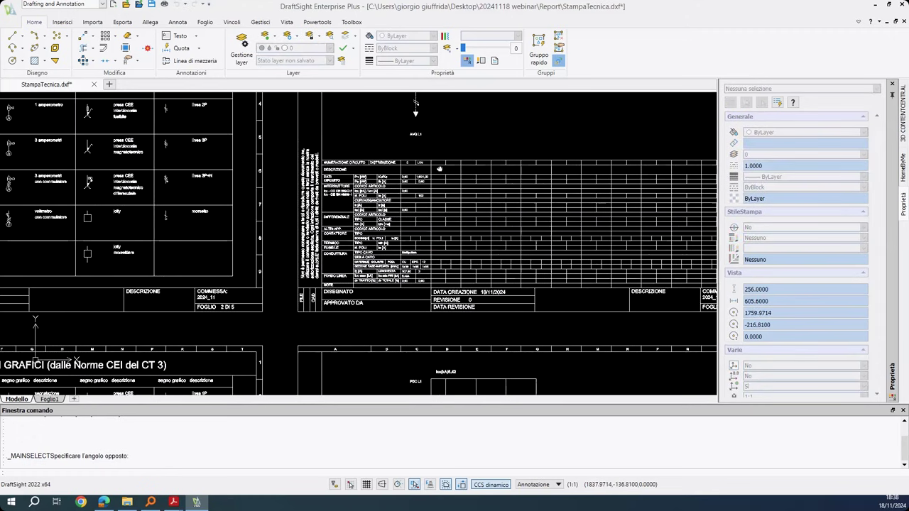
scroll(427, 190, "down", 1)
scroll(427, 190, "down", 1)
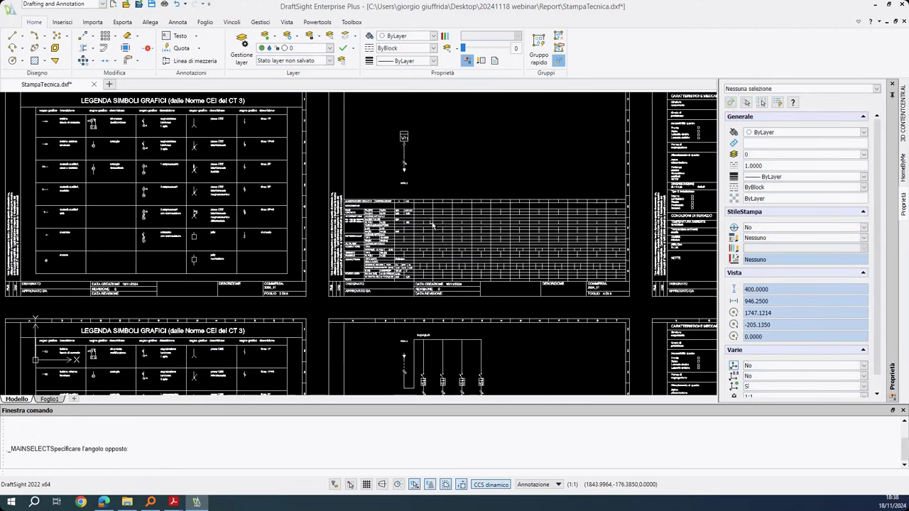
Compare the AVQ board's diagram sheet in the DXF drawing with the AVQ - Avanquadro diagram in TiSystem
left_click_drag(440, 310, 425, 252)
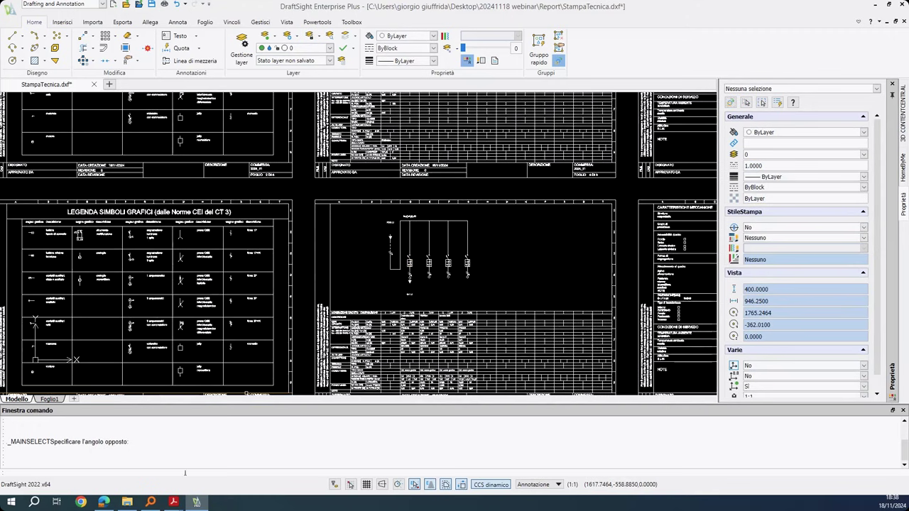
left_click(106, 502)
double_click(381, 190)
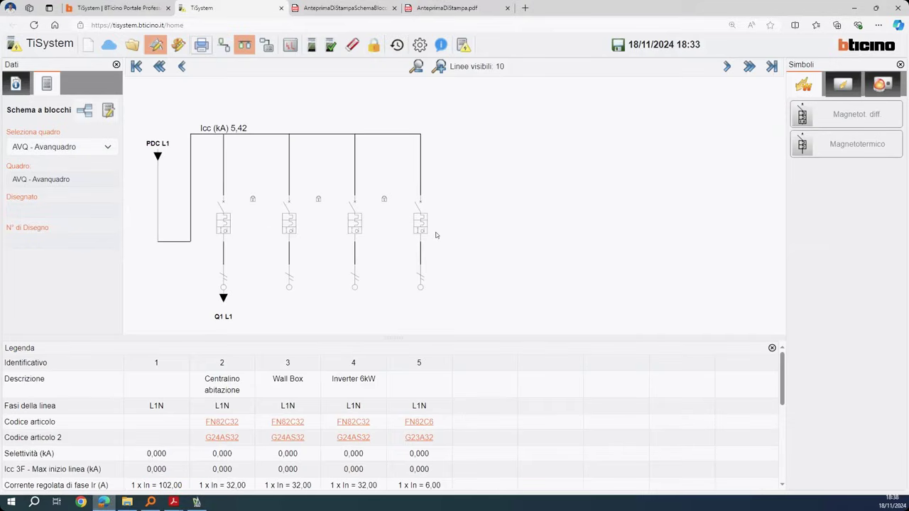
left_click(855, 10)
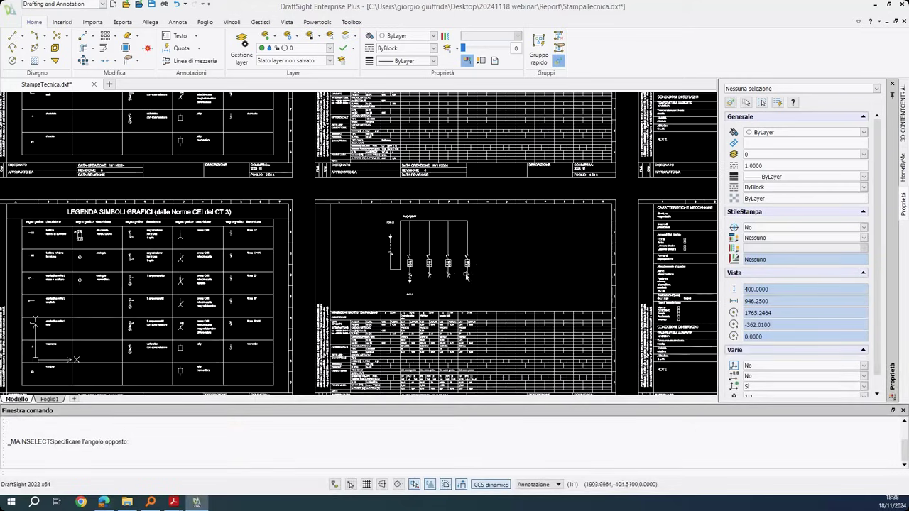
Examine the AVQ board's mechanical characteristics sheet and the Q1 board's diagram sheet in the DXF drawing
mouse_move(498, 279)
left_mouse_down()
mouse_move(456, 250)
mouse_move(340, 248)
mouse_move(355, 256)
left_mouse_up()
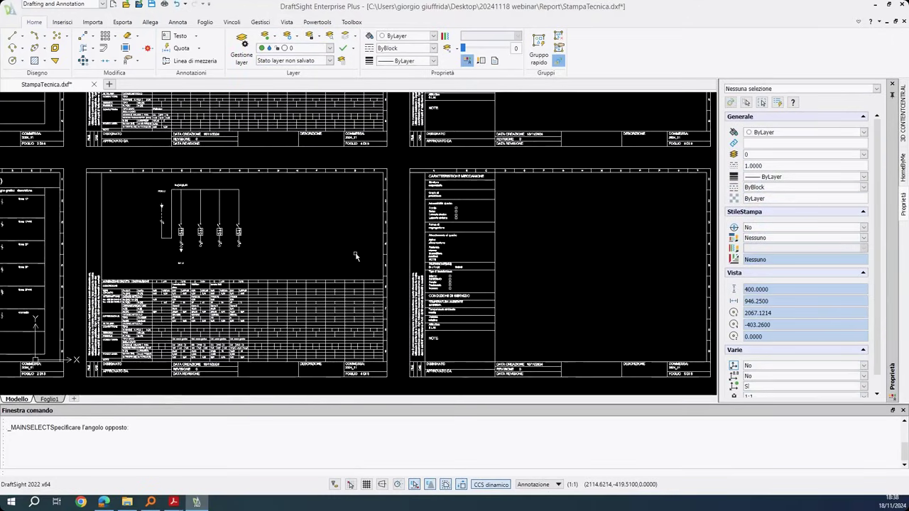
left_click_drag(558, 253, 487, 245)
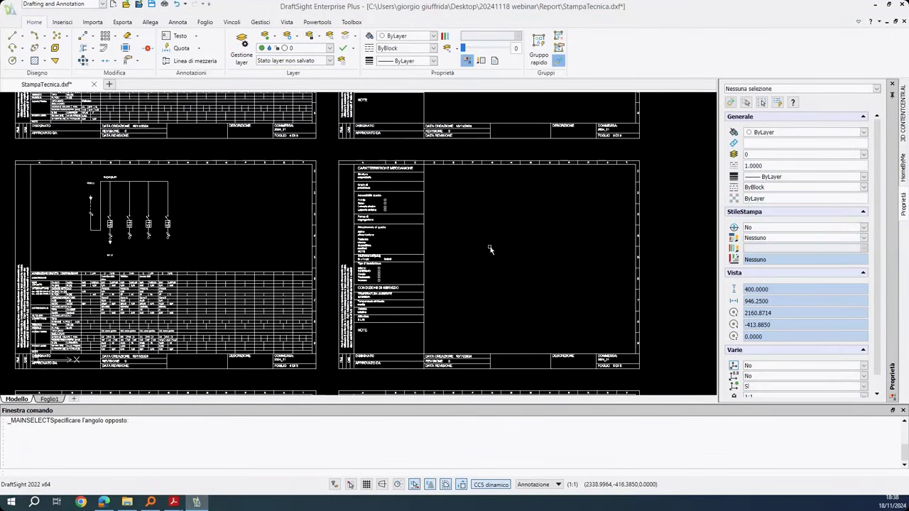
left_click_drag(248, 224, 302, 225)
scroll(426, 219, "down", 4)
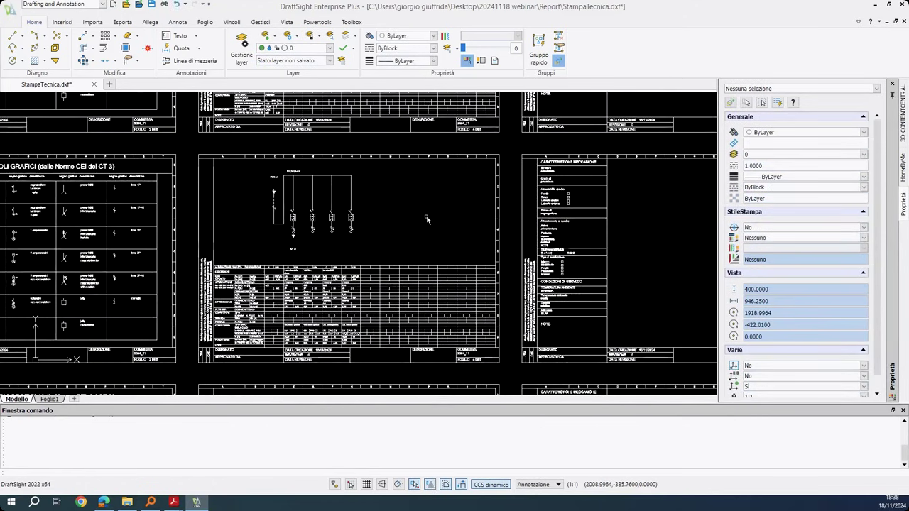
left_click_drag(417, 225, 430, 169)
scroll(384, 324, "up", 9)
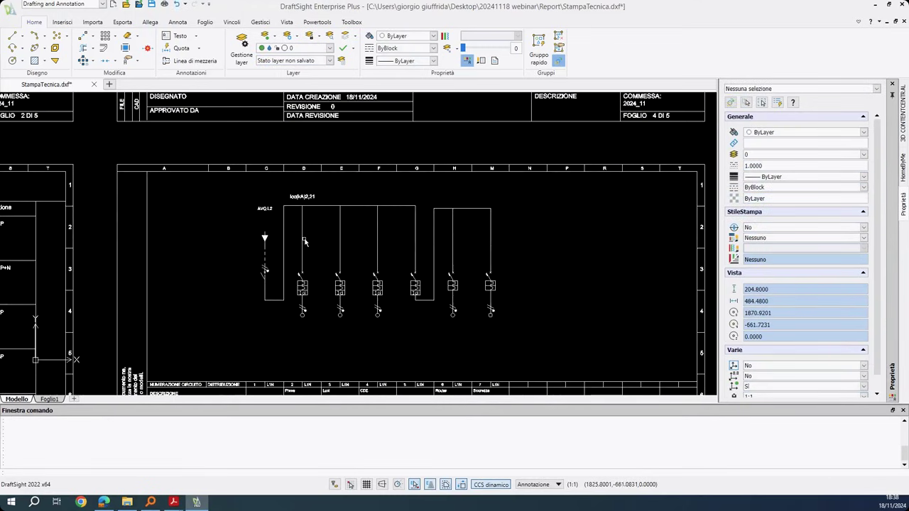
scroll(359, 282, "down", 9)
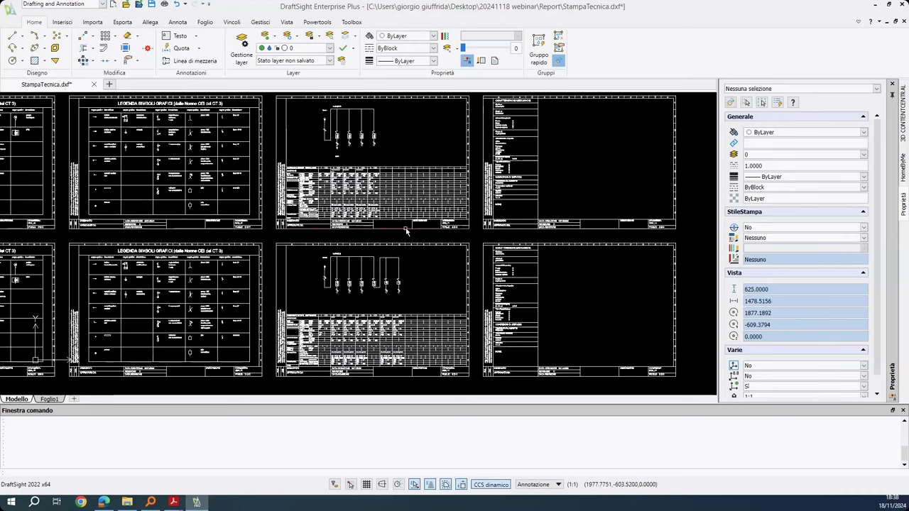
Review the overall layout of all the boards' sheets in the DXF drawing and close DraftSight
left_click_drag(362, 282, 360, 315)
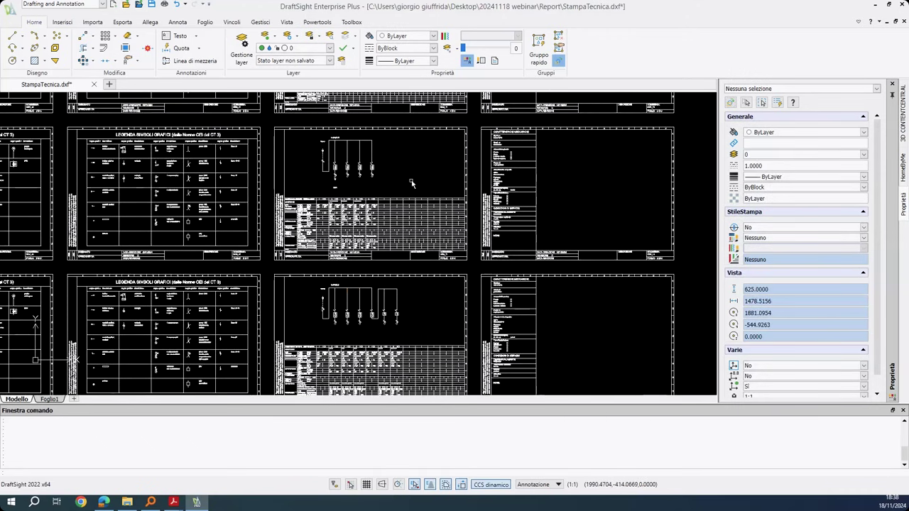
scroll(401, 182, "down", 1)
scroll(402, 183, "down", 1)
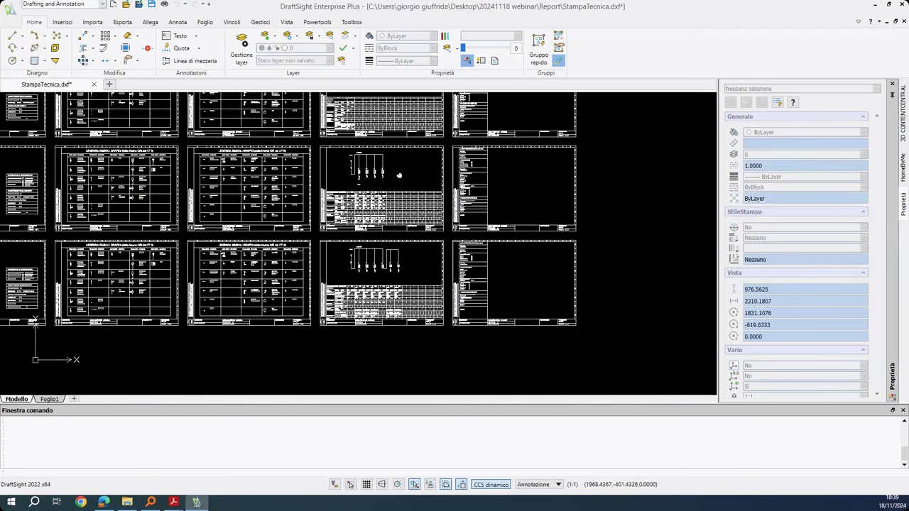
scroll(399, 174, "down", 1)
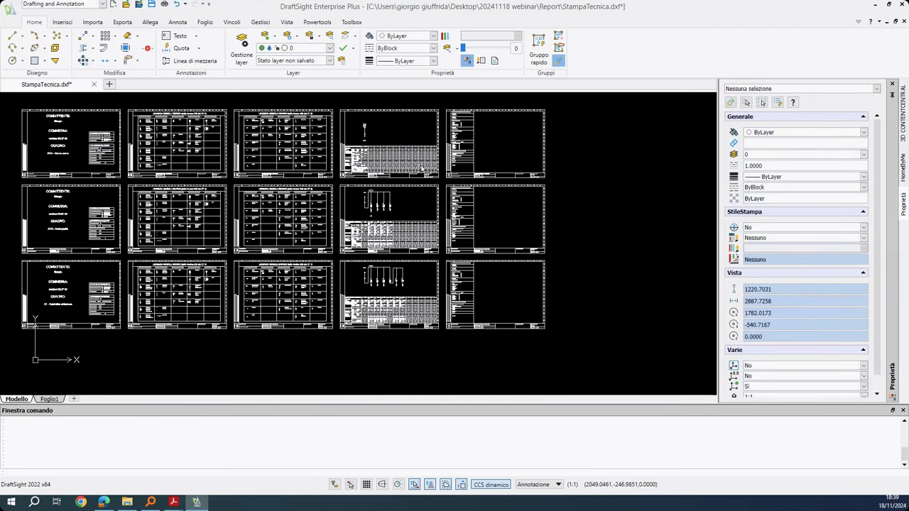
left_click_drag(421, 167, 455, 182)
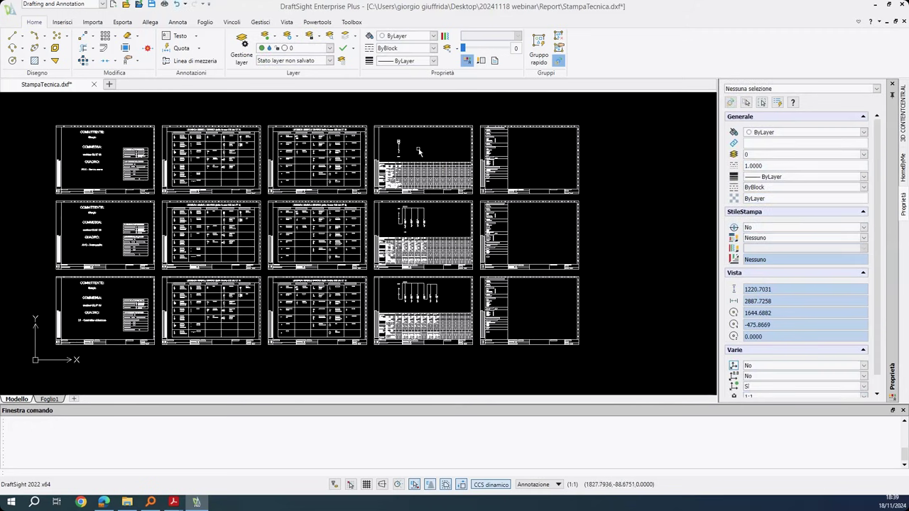
scroll(277, 156, "up", 1)
scroll(277, 156, "up", 1)
scroll(277, 156, "up", 1)
scroll(277, 156, "down", 3)
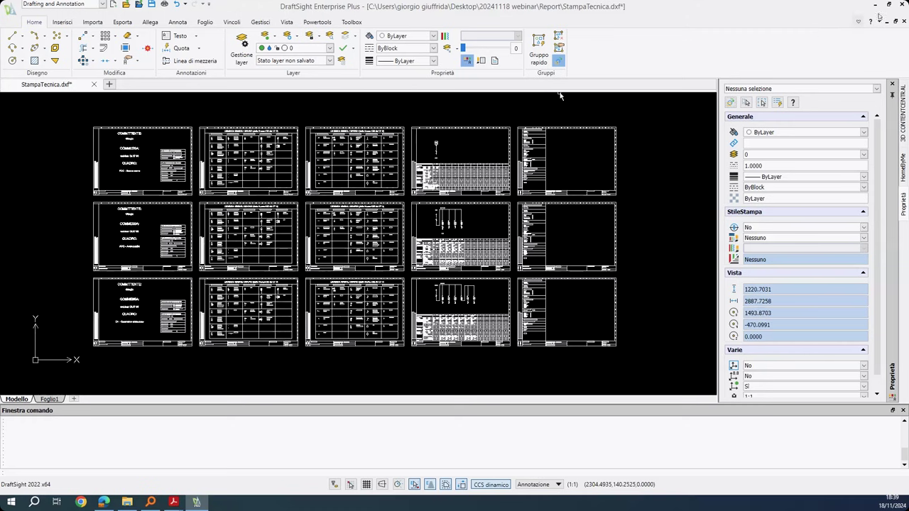
left_click(902, 4)
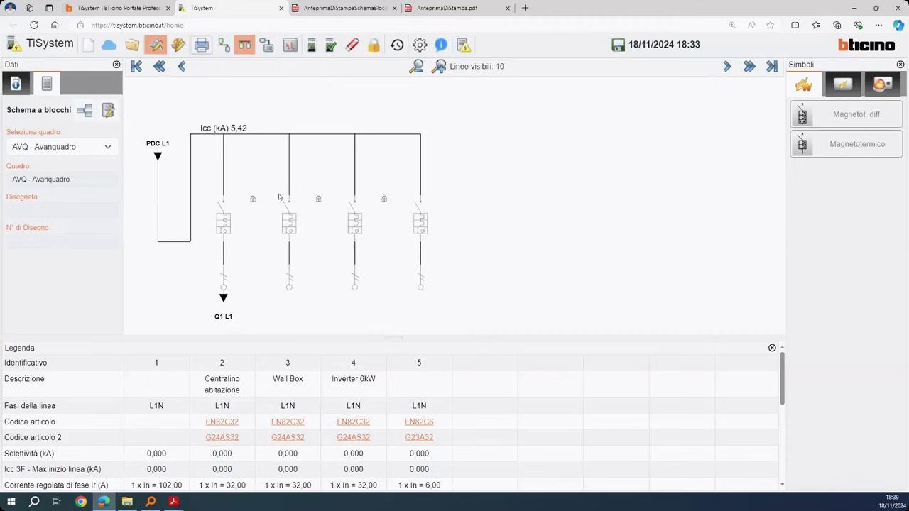
Export the TiSystem project as webinar DL37 08_0.ti8 to the 20241118 webinar folder on the Desktop
left_click(466, 51)
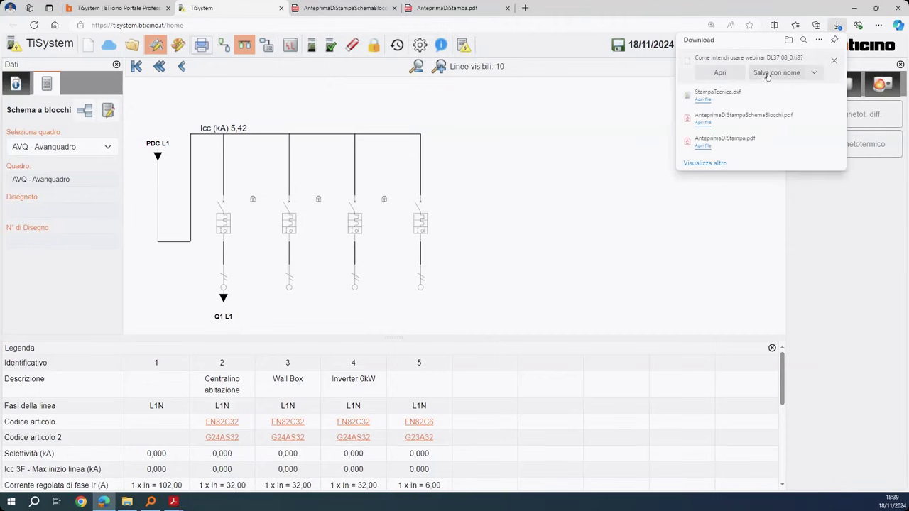
left_click(767, 73)
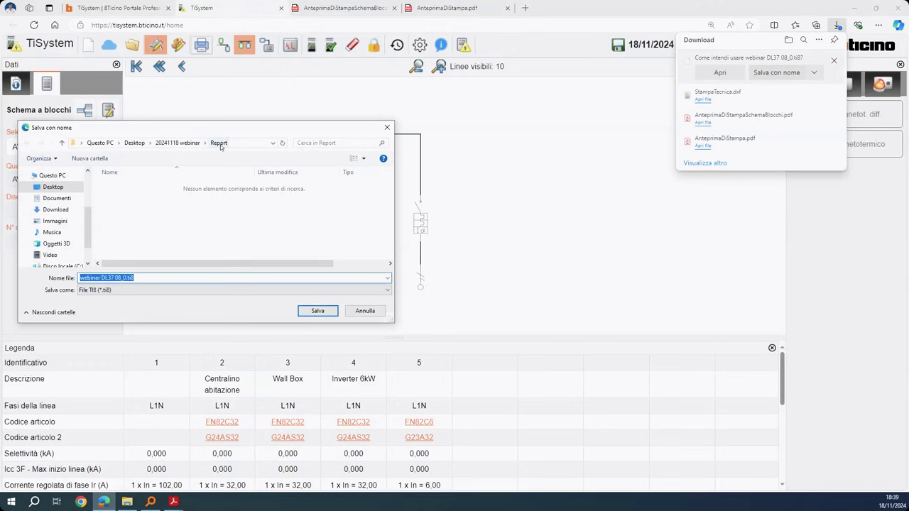
left_click(189, 144)
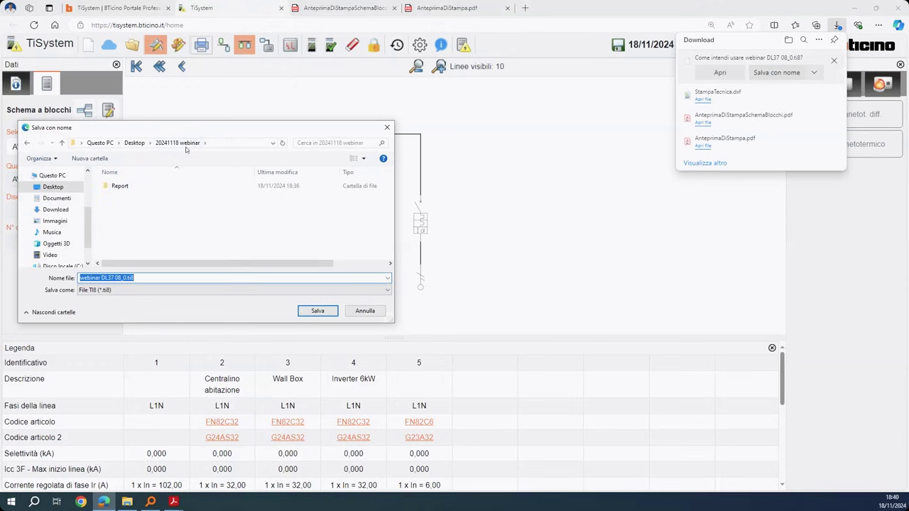
left_click(132, 210)
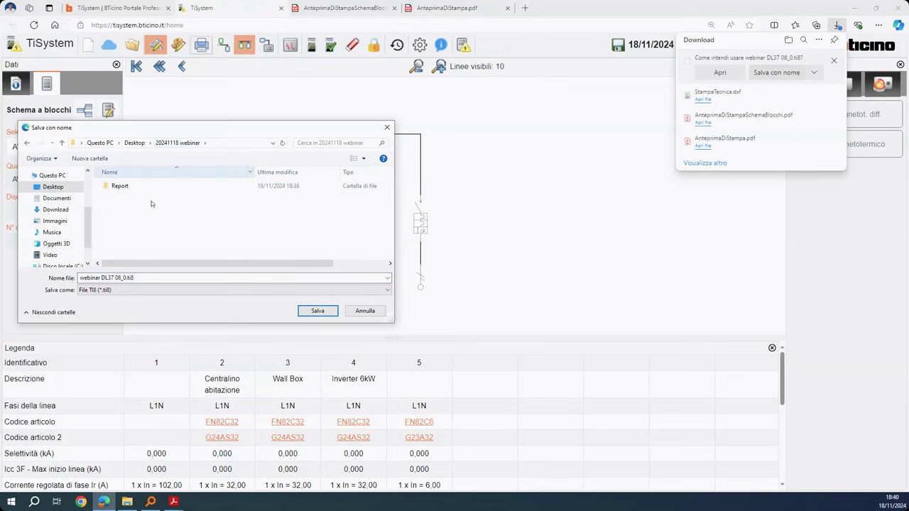
left_click(300, 312)
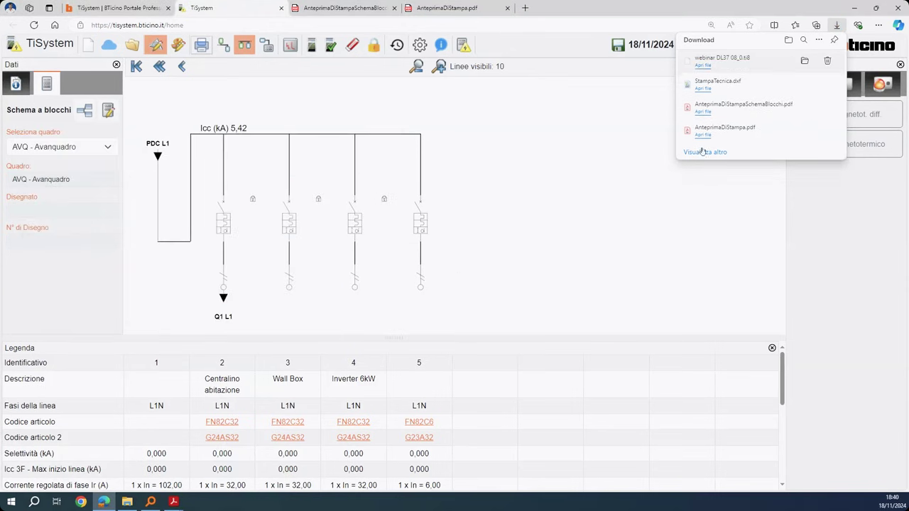
Find TiQuadri 1.5 among the installed Windows apps and launch it
left_click(20, 502)
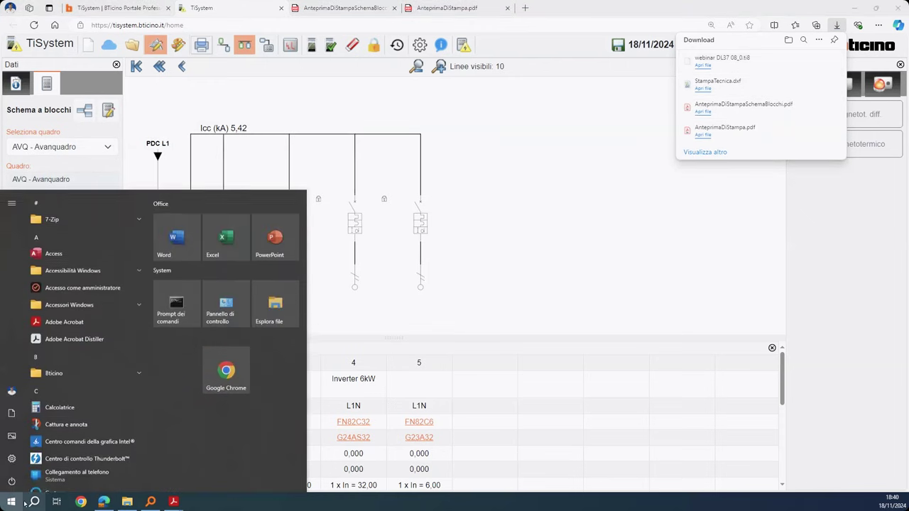
left_click(11, 502)
left_click(11, 502)
type("tiq")
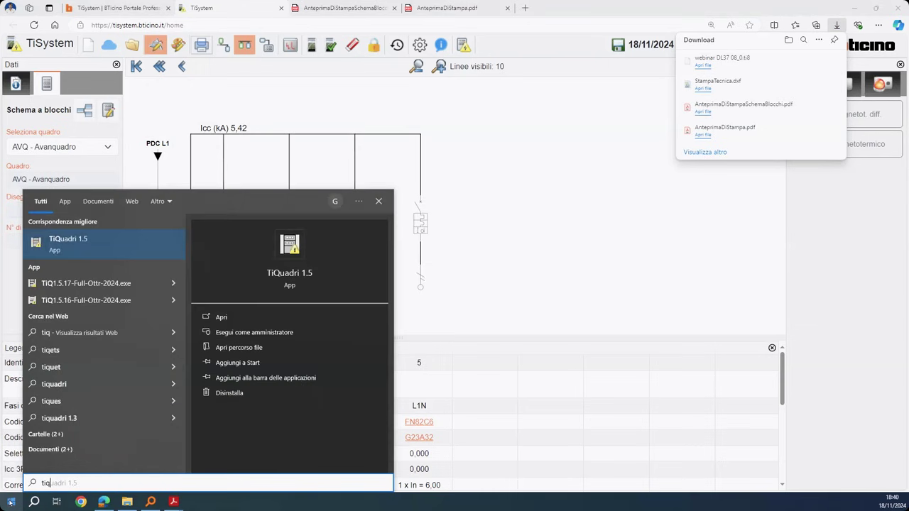
key("Escape")
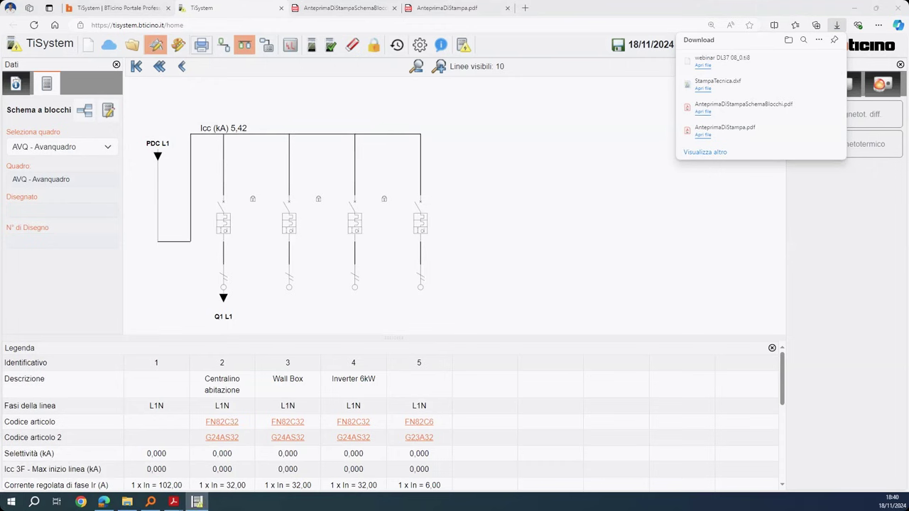
Open TiSystem (tisystem.bticino.it) in a new browser tab and start a new project
left_click(524, 8)
type("ti")
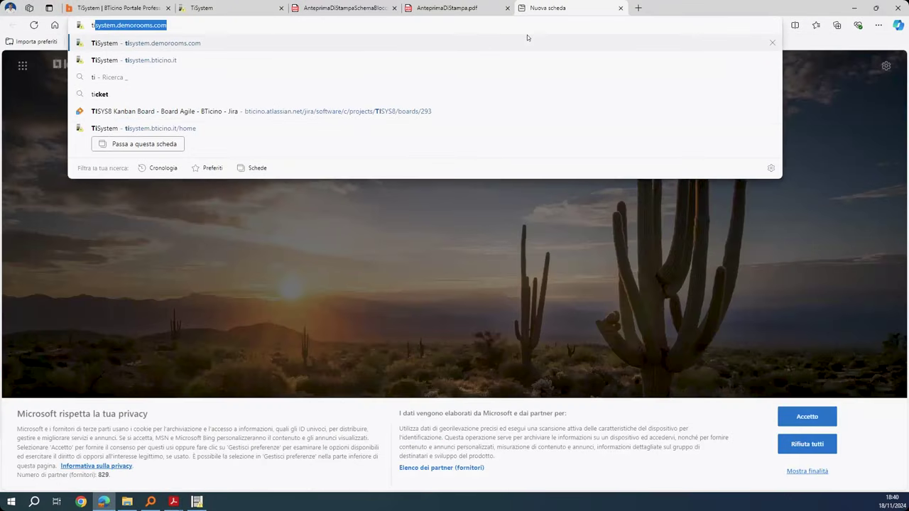
key("Down")
key("Down")
key("Up")
key("Return")
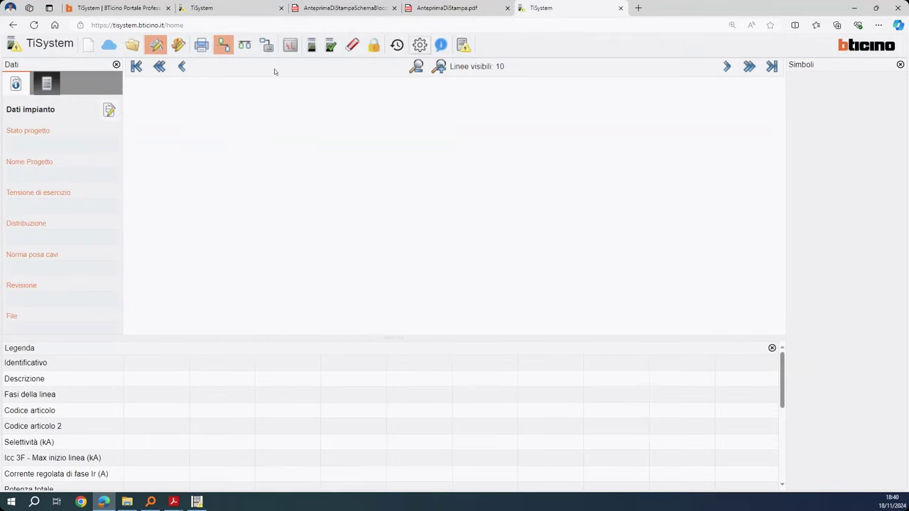
left_click(87, 45)
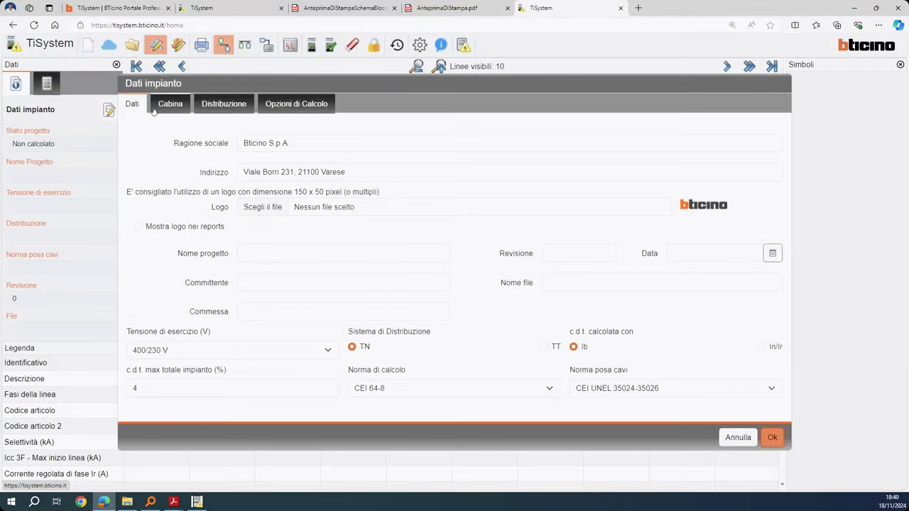
Set the new project's distribution system to TT, keeping the default board data, and add a Magnetotermico downstream of board Q1's incoming device
left_click(544, 347)
left_click(767, 436)
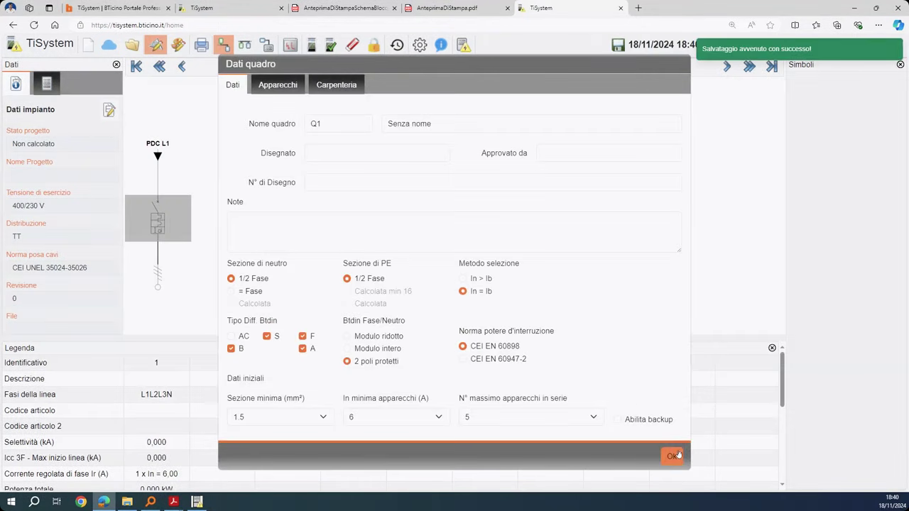
left_click(670, 456)
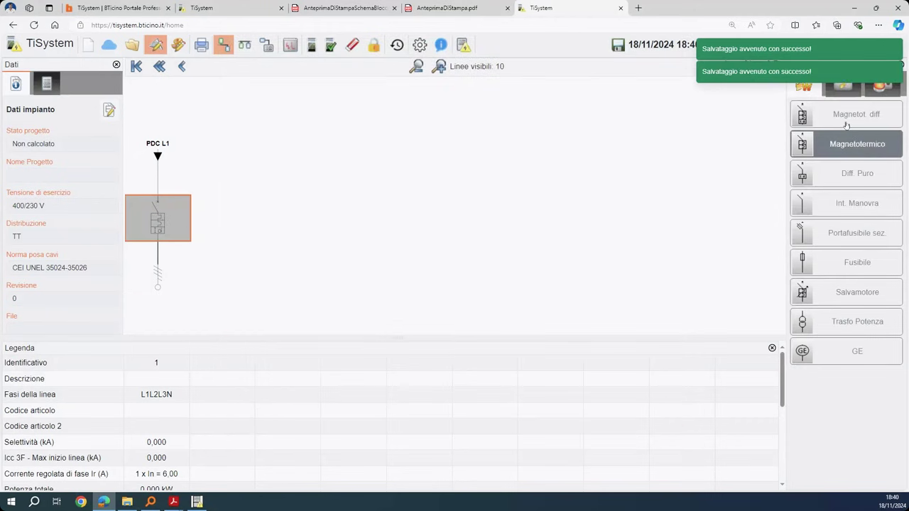
left_click(857, 144)
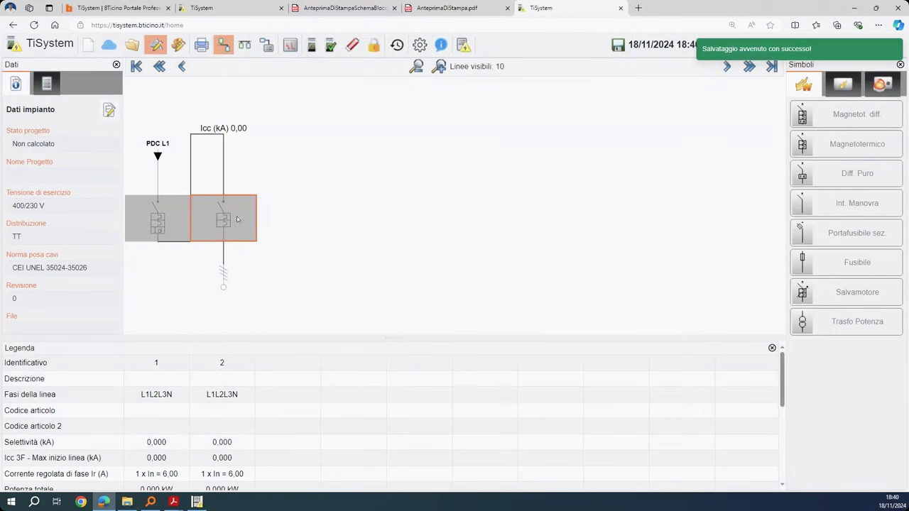
Copy the Centralino abitazione board from the block diagram of the original webinar project
left_click(262, 10)
left_click(85, 110)
left_click(484, 266)
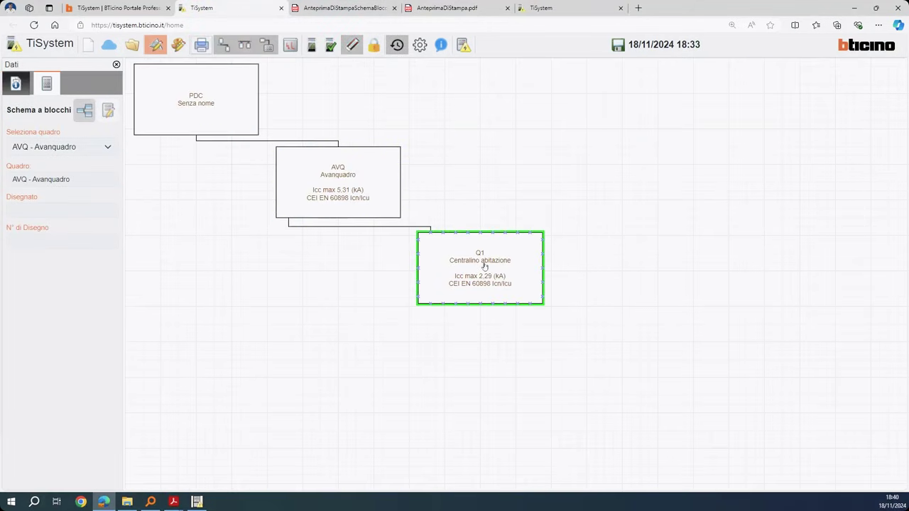
right_click(484, 266)
left_click(519, 286)
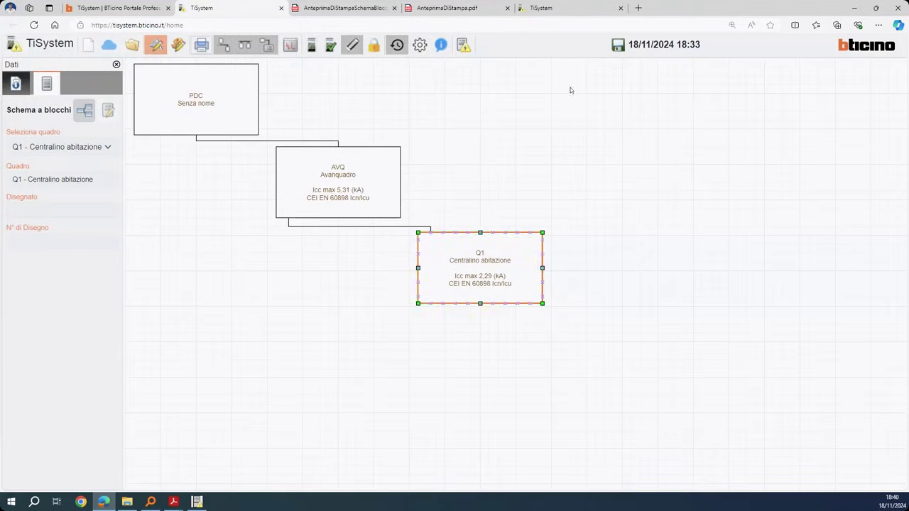
Paste the copied board below the Magnetotermico on line 2 of board Q1 in the new project
left_click(580, 9)
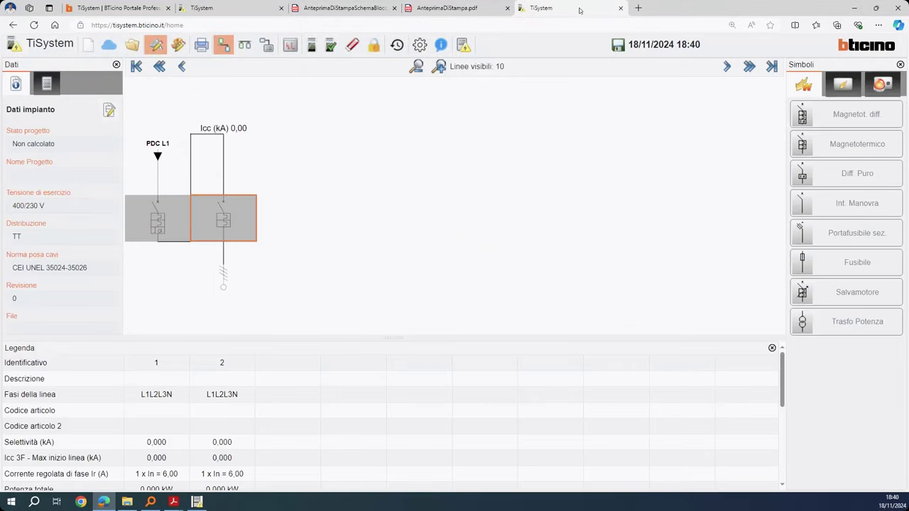
left_click(220, 212)
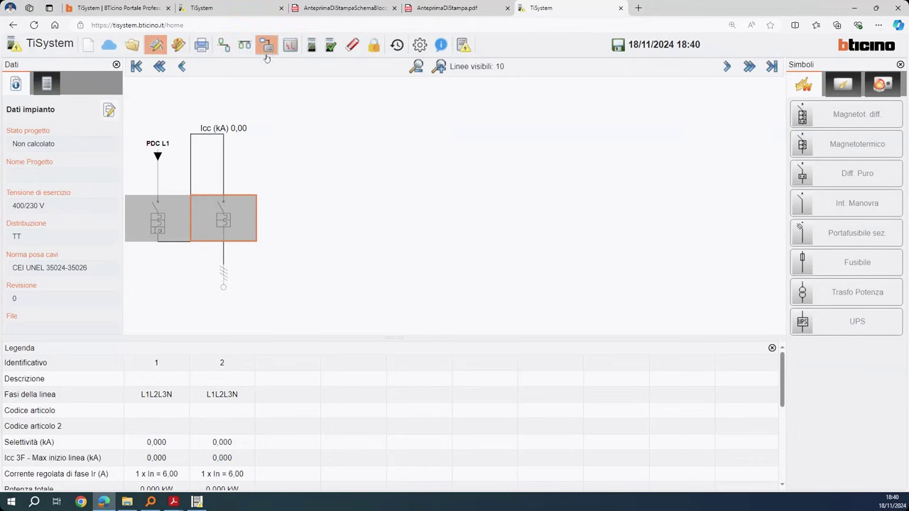
left_click(267, 45)
right_click(219, 216)
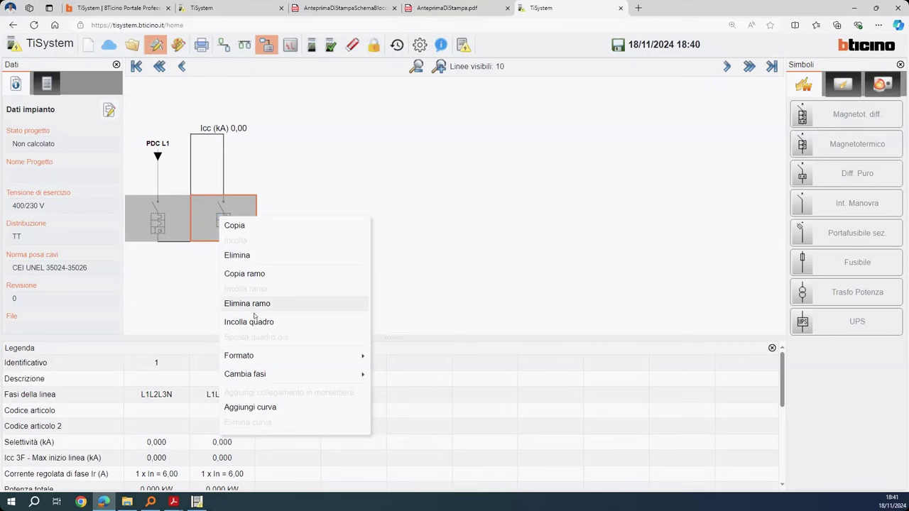
left_click(254, 321)
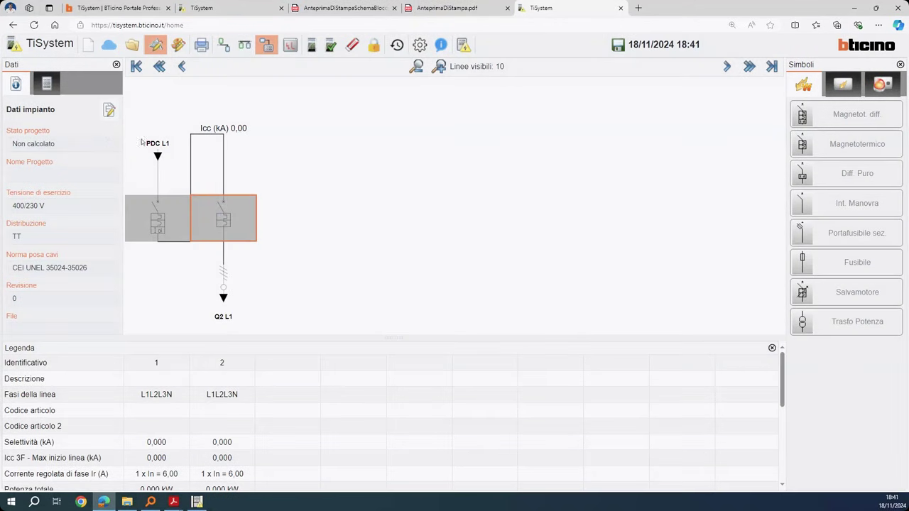
Check the pasted Centralino abitazione board in the new project's block diagram and open its single-line diagram
left_click(51, 93)
left_click(84, 110)
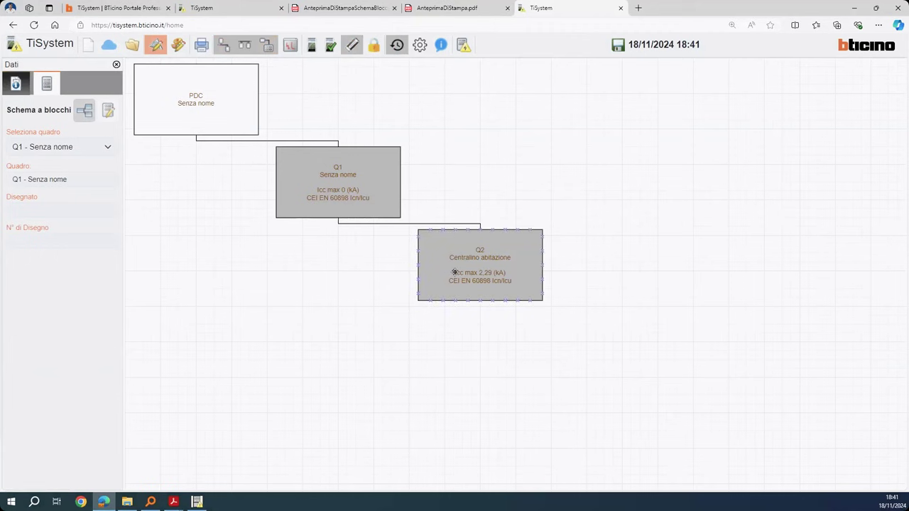
left_click(234, 64)
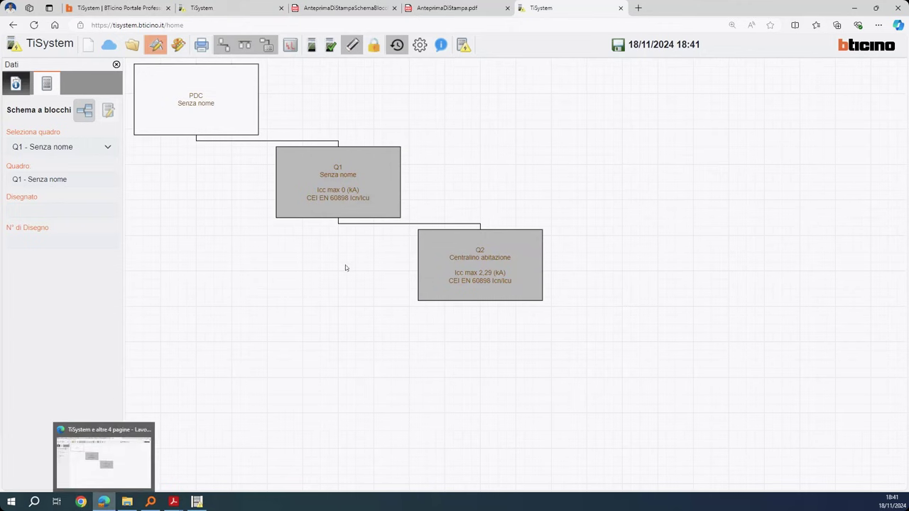
left_click(475, 249)
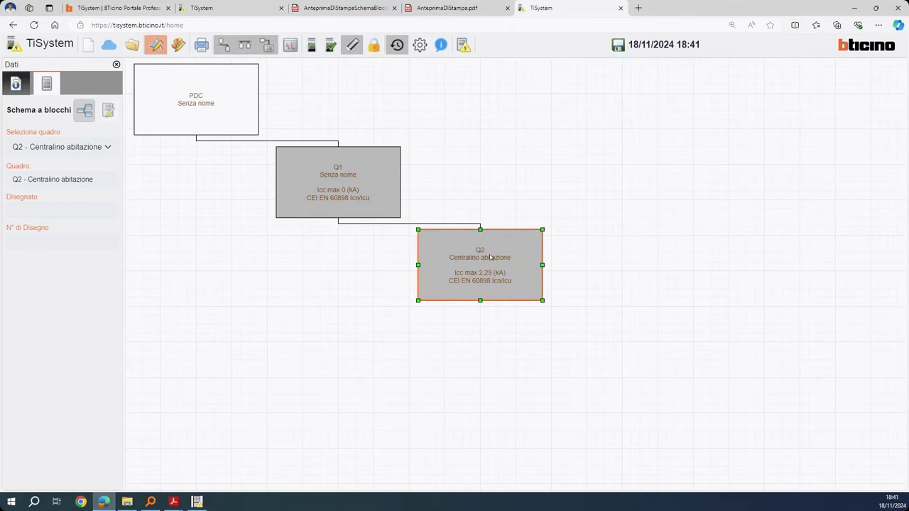
double_click(489, 257)
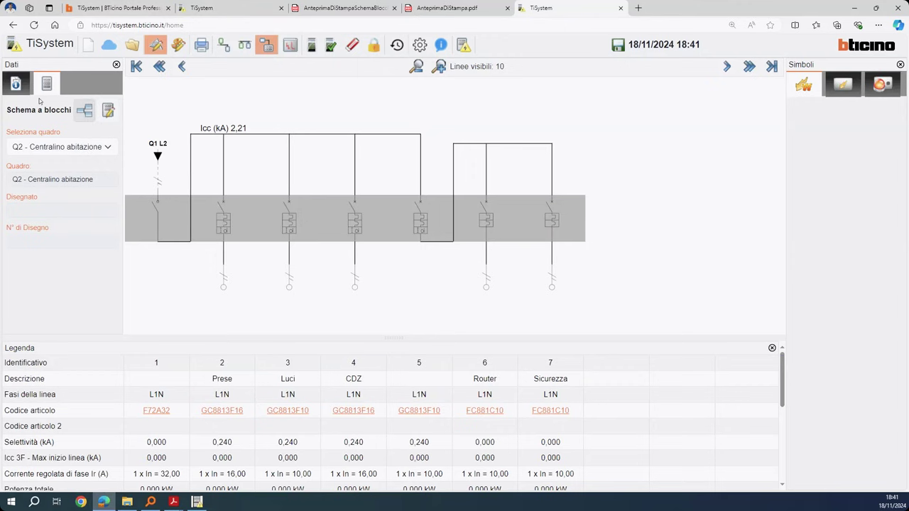
Set both the project name and the file name to TestCopiaIncolla in the plant data
left_click(16, 83)
left_click(108, 110)
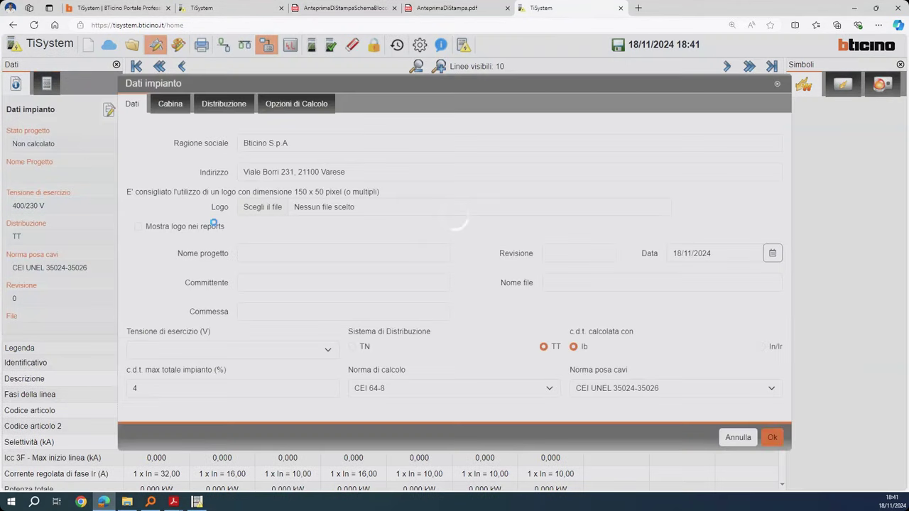
left_click(249, 254)
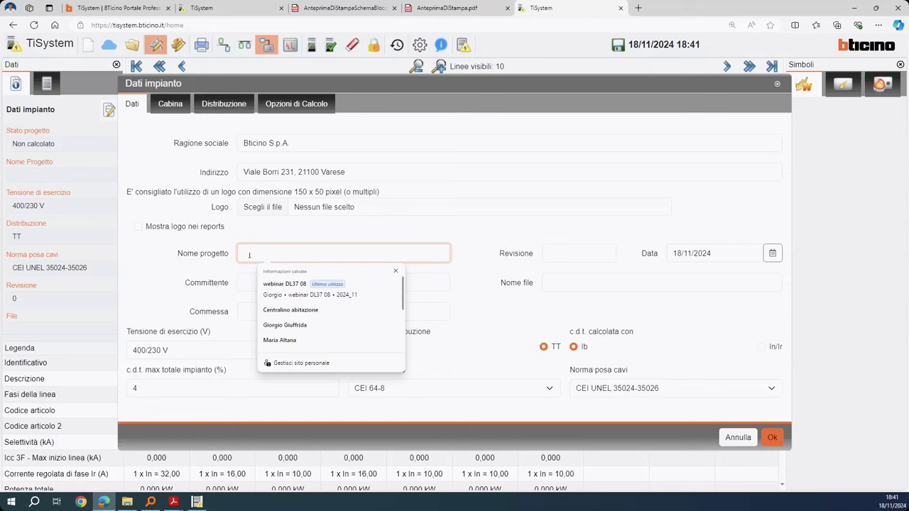
type("TestCo")
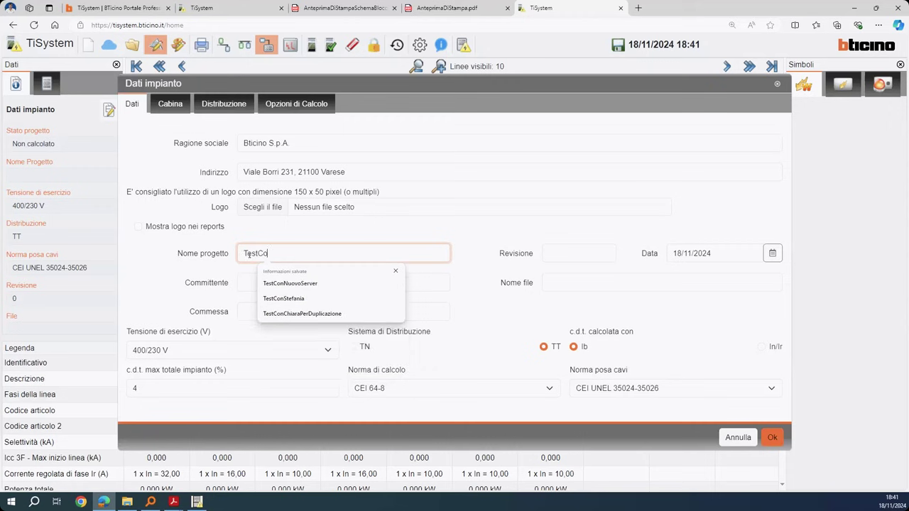
type("nie")
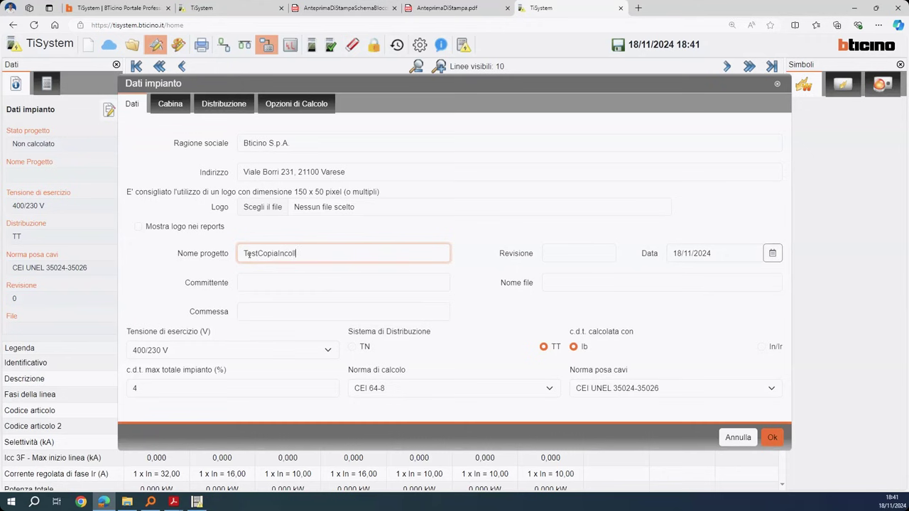
key("ctrl+a")
key("ctrl+c")
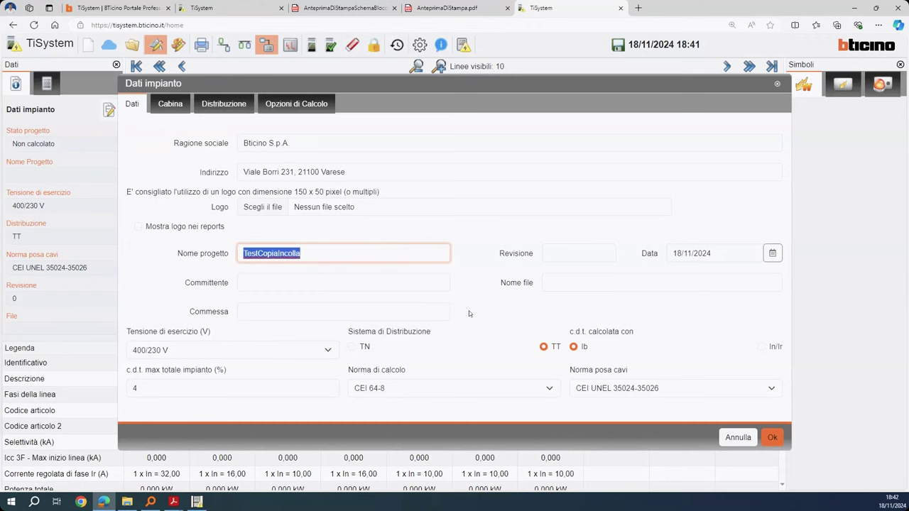
left_click(576, 282)
key("ctrl+v")
key("Return")
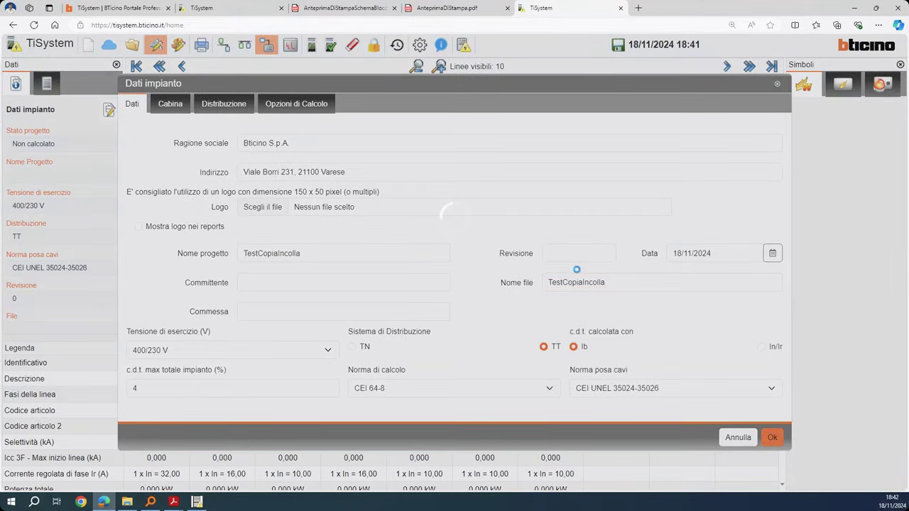
Calculate the TestCopiaIncolla project
left_click(311, 47)
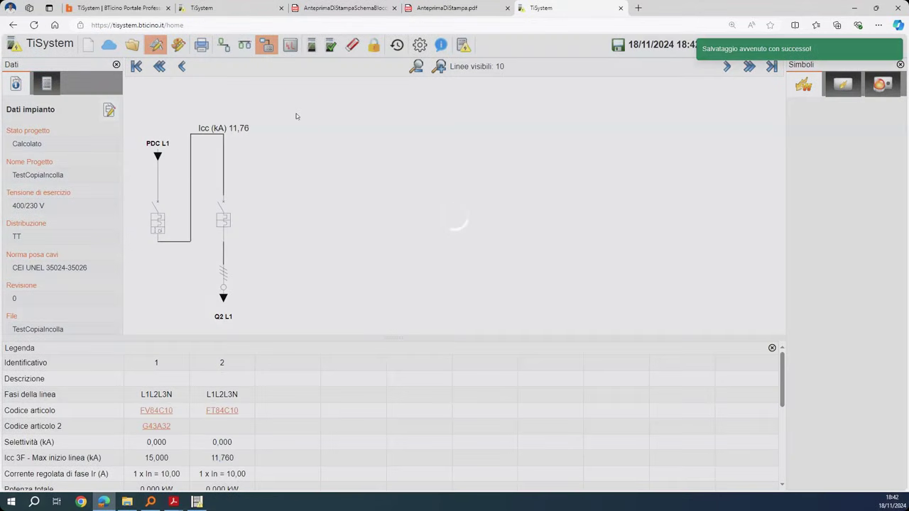
left_click(327, 331)
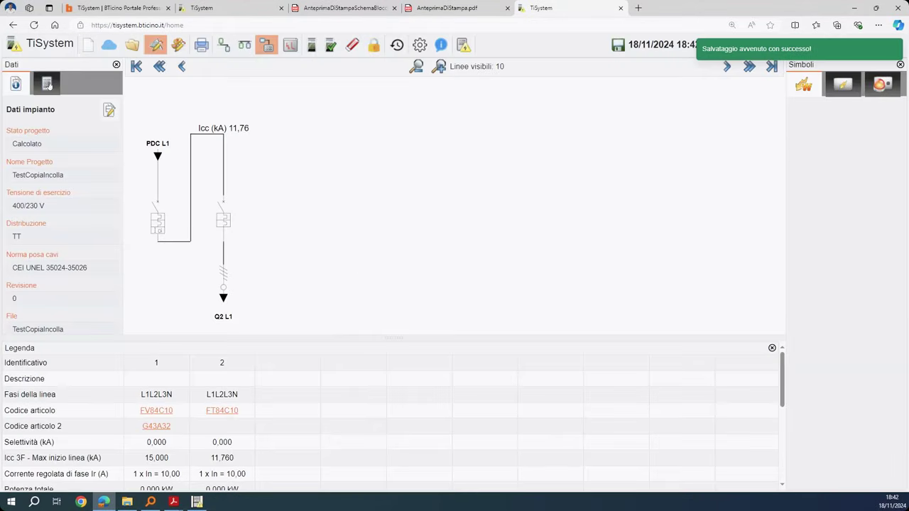
left_click(16, 84)
left_click(15, 84)
Check the list of saved online projects and close the TestCopiaIncolla browser tab
left_click(109, 45)
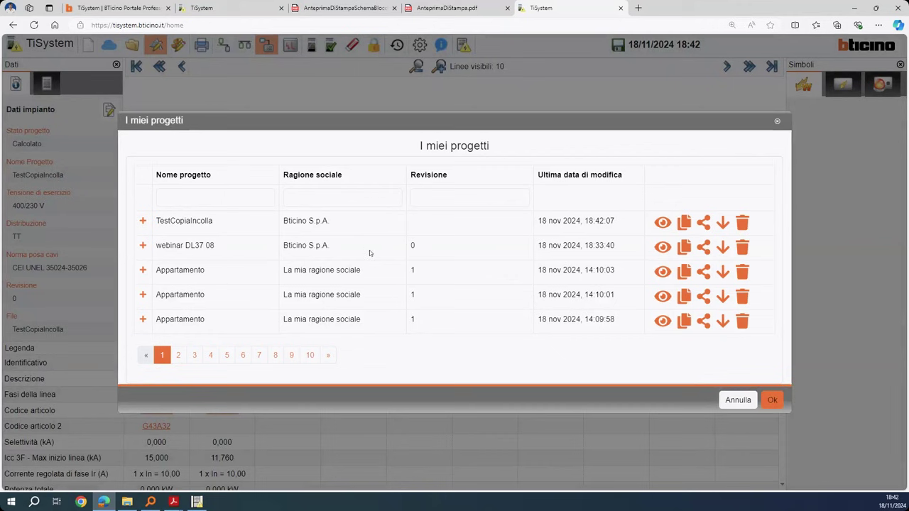
left_click(738, 399)
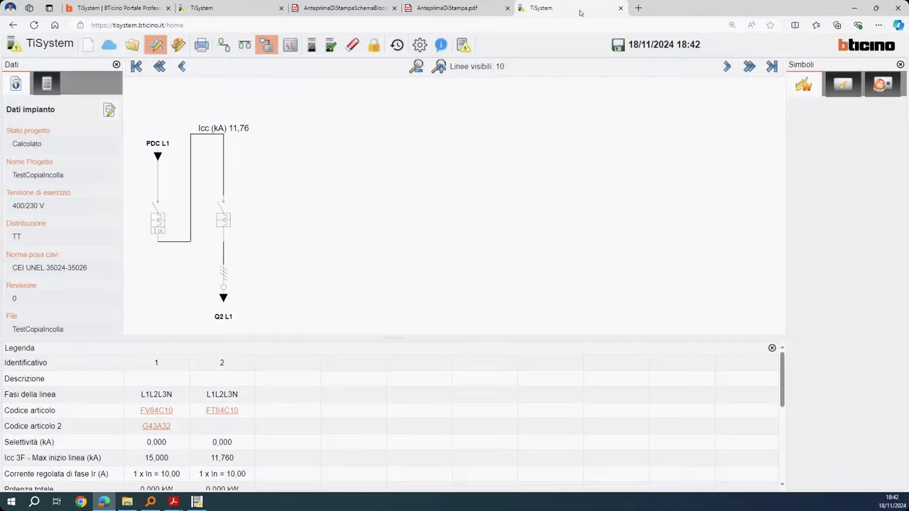
left_click(620, 9)
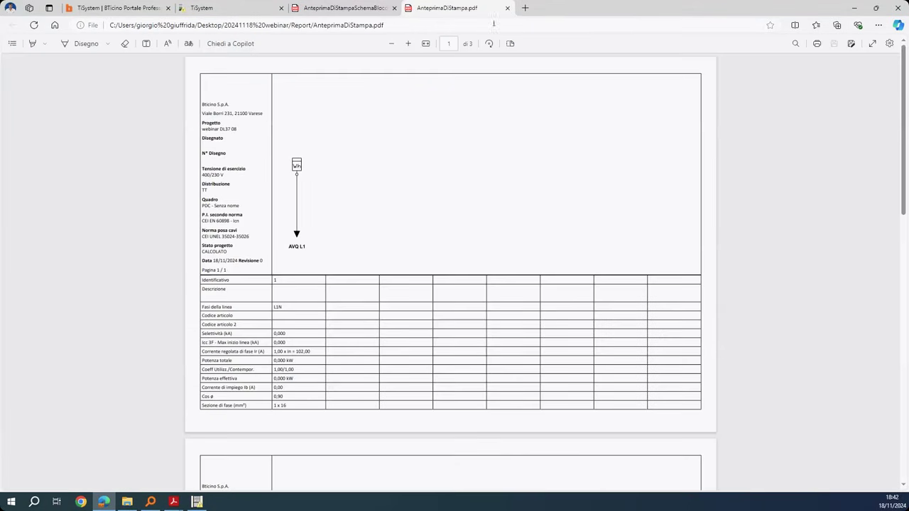
In the webinar project, describe the PDC board's supply line as "Punto di consegna"
left_click(248, 7)
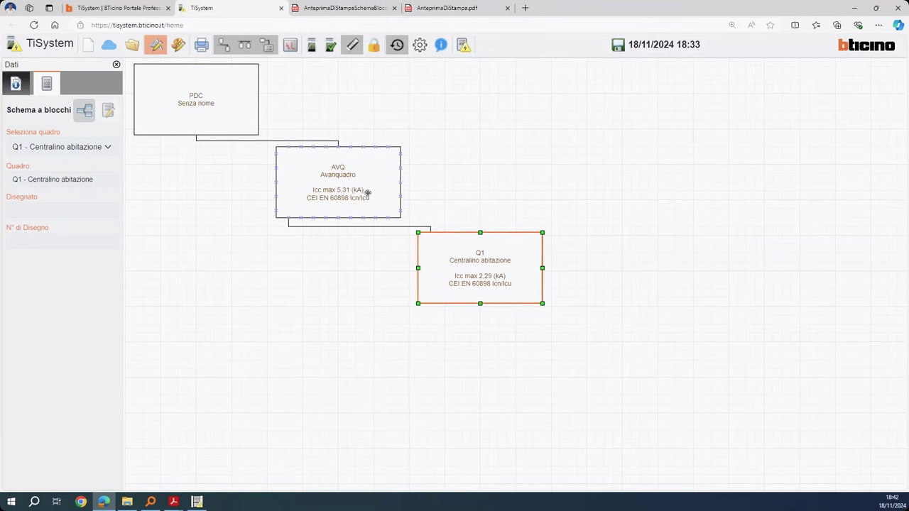
left_click(213, 111)
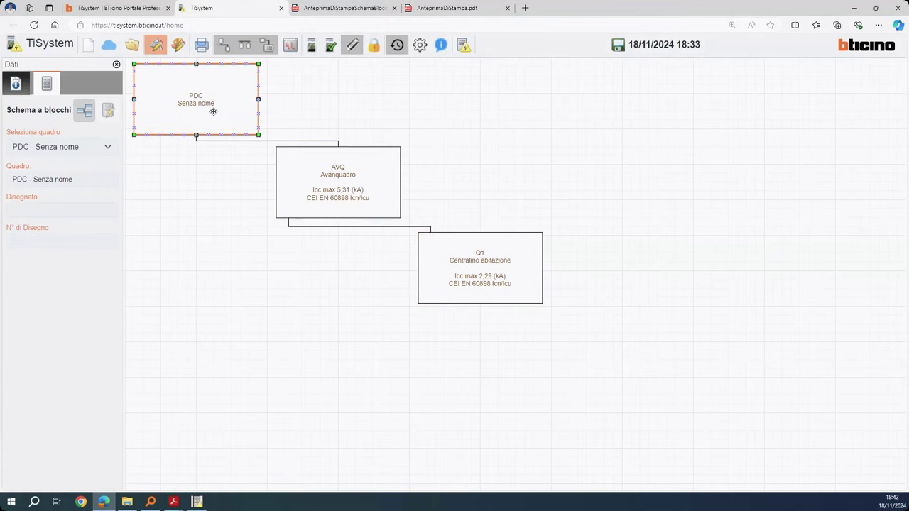
double_click(214, 111)
double_click(171, 201)
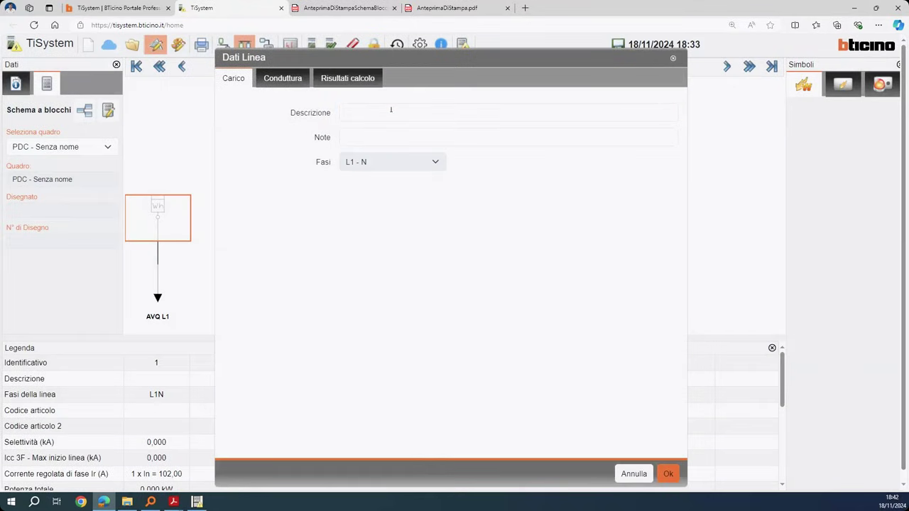
left_click(390, 112)
type("Punto di")
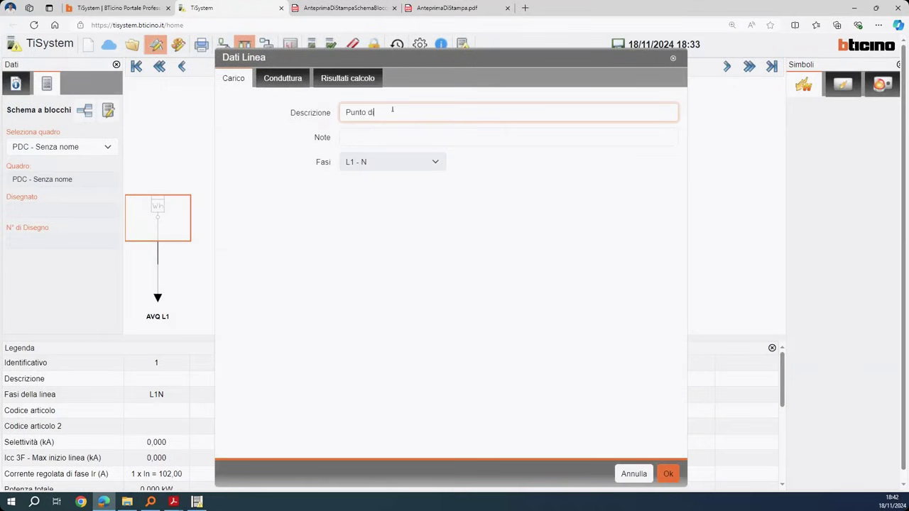
type(" consegna")
left_click(665, 474)
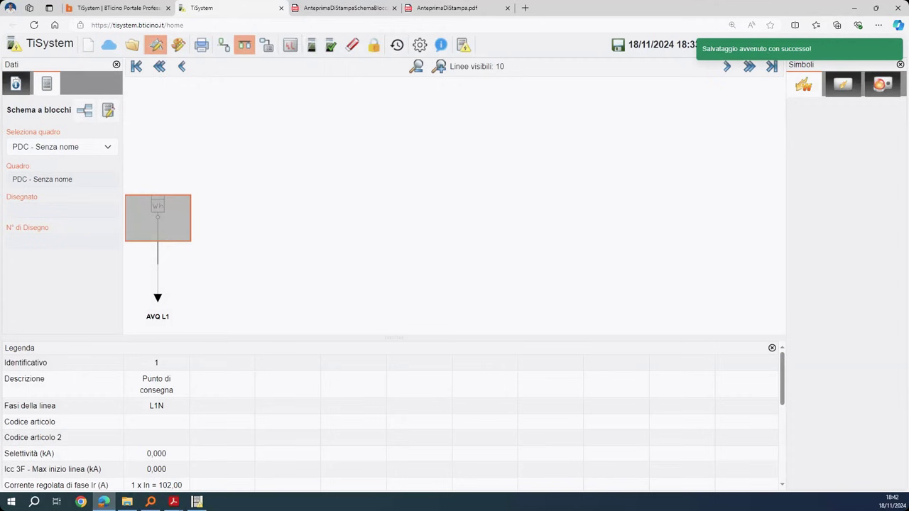
Recalculate the webinar project and check its last saved date and time
left_click(311, 45)
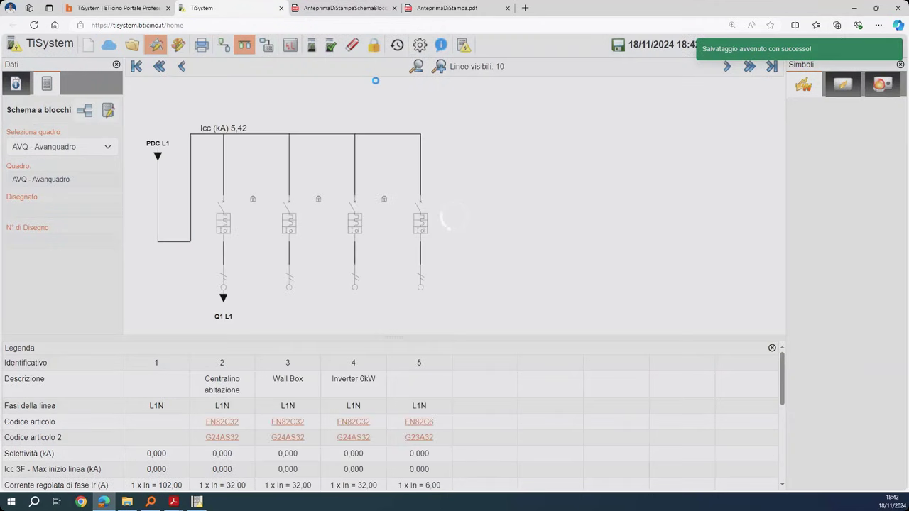
left_click(325, 318)
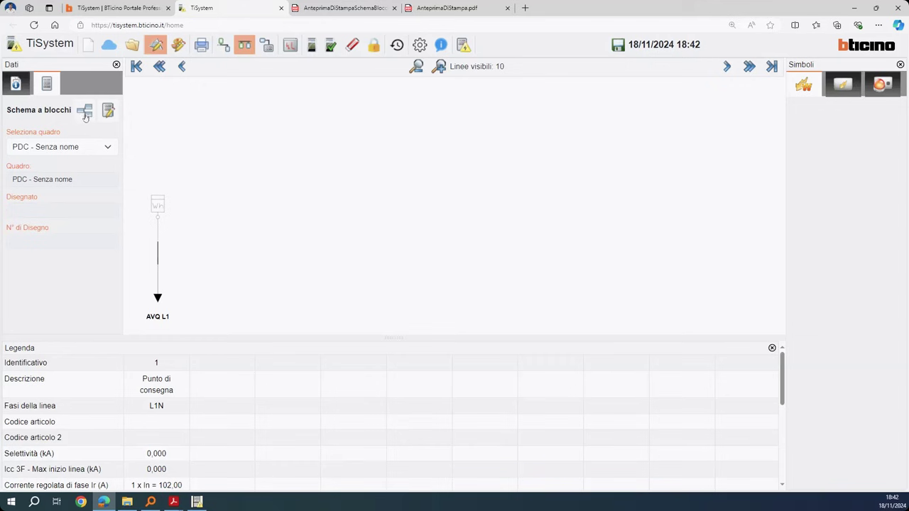
left_click_drag(701, 45, 681, 45)
left_click(685, 57)
Close the webinar project's tab, relaunch TiSystem 8 from the BTicino portal page and open the list of saved projects
left_click(281, 8)
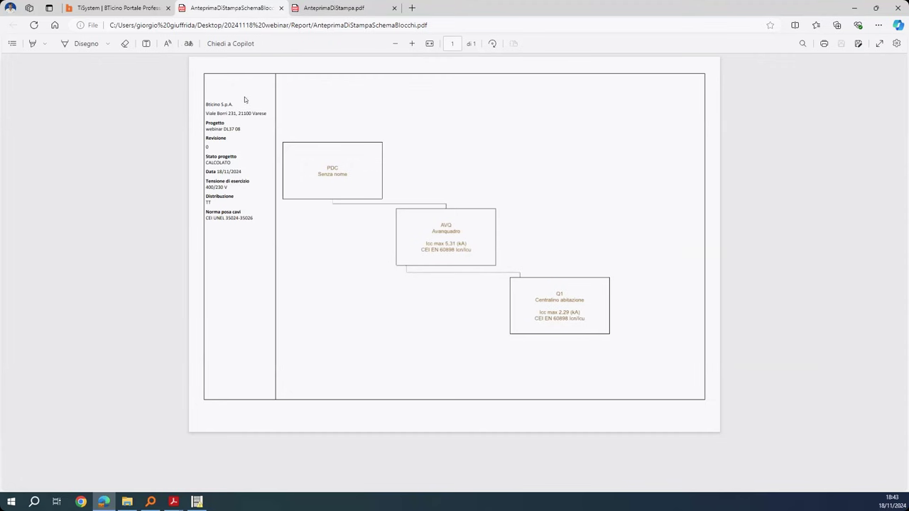
left_click(141, 10)
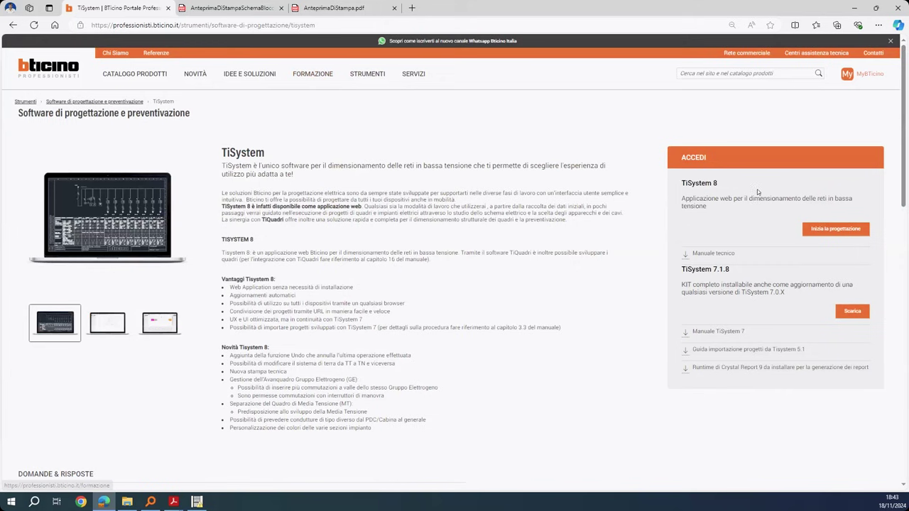
left_click(839, 233)
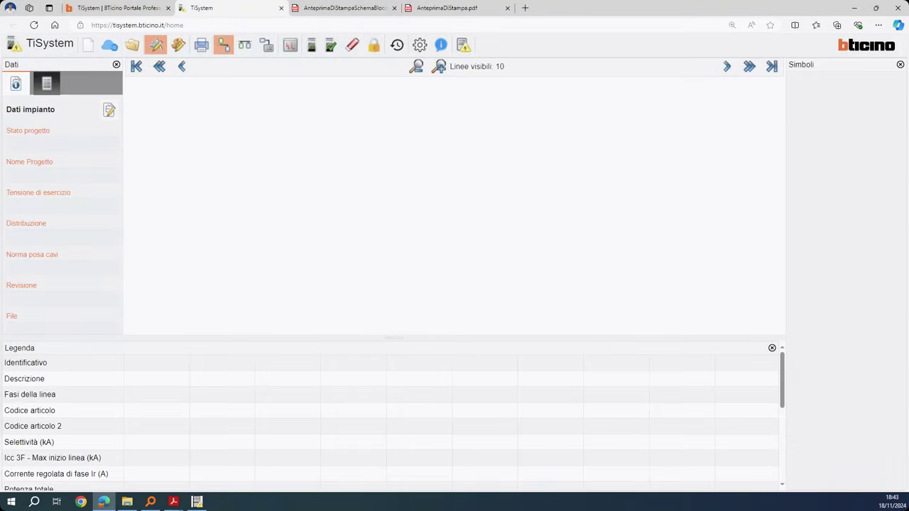
left_click(109, 45)
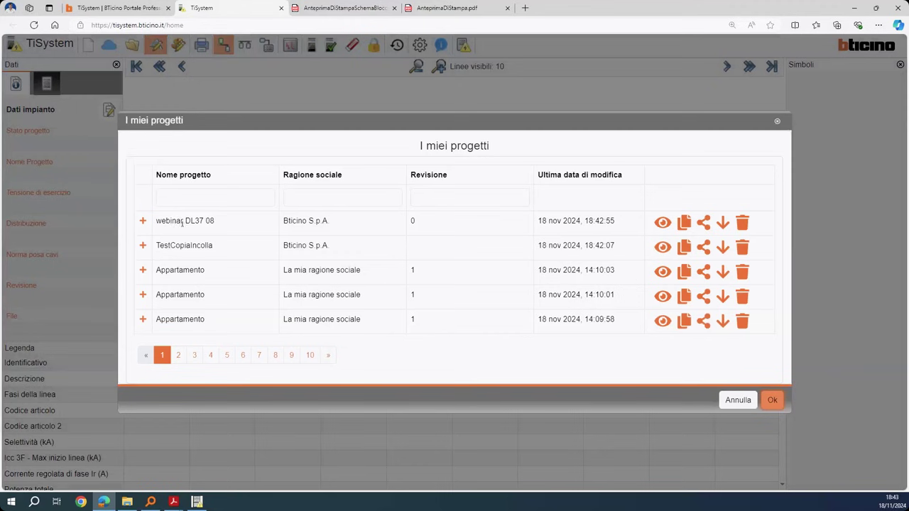
Open the saved webinar DL37 08 project and check the description of the PDC board's supply line
left_click(661, 223)
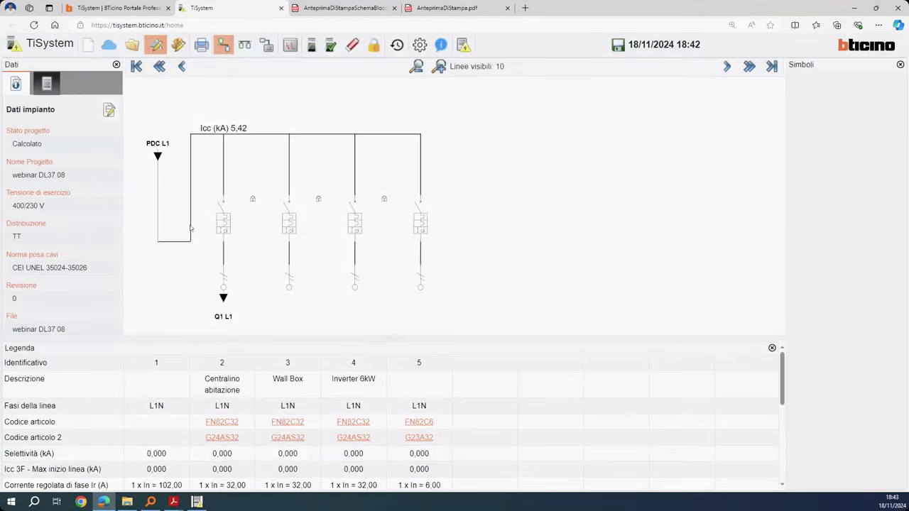
left_click_drag(676, 45, 701, 44)
double_click(158, 160)
mouse_move(141, 379)
left_mouse_down()
mouse_move(173, 392)
mouse_move(144, 379)
left_mouse_up()
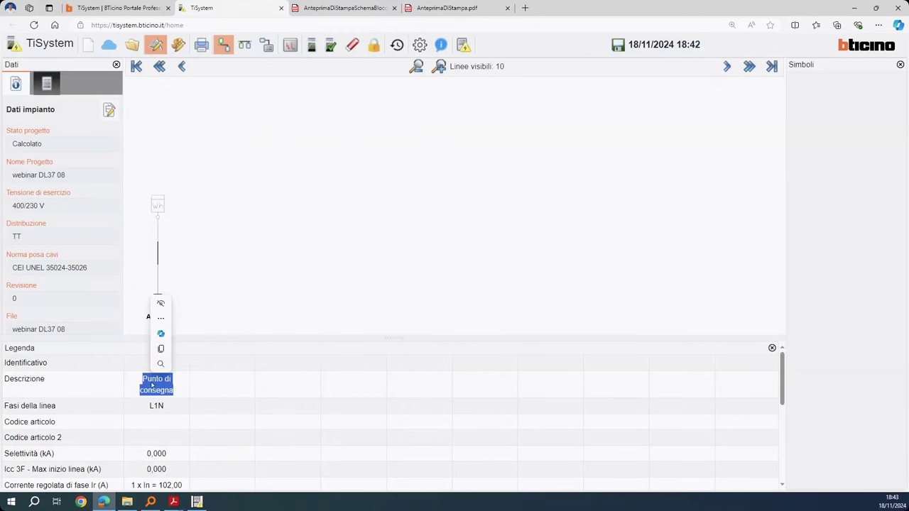
left_click(151, 383)
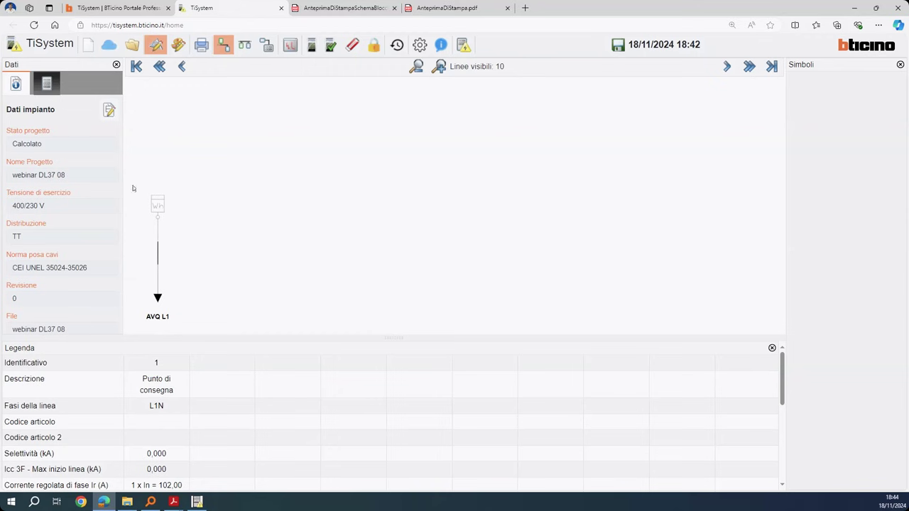
Return to the downstream board and add a Magnetot. diff. breaker in parallel with line 5
left_click(160, 299)
left_click(420, 233)
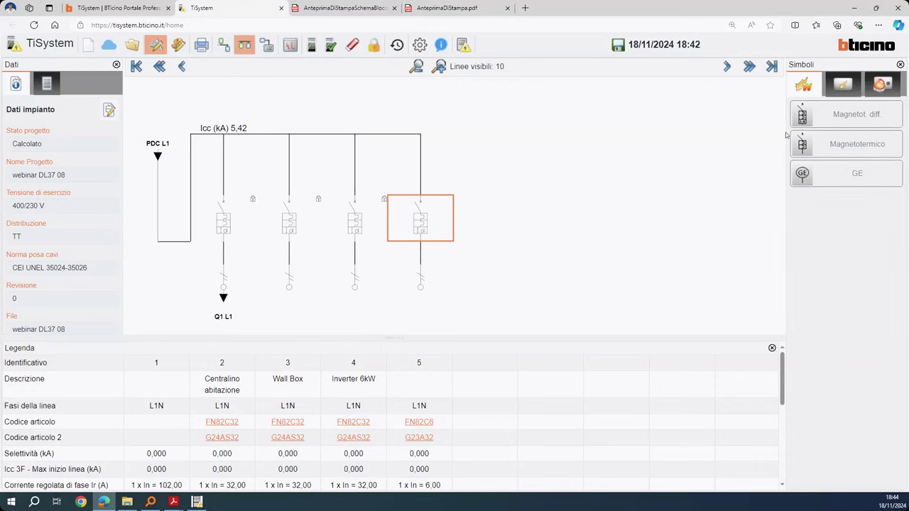
left_click(813, 116)
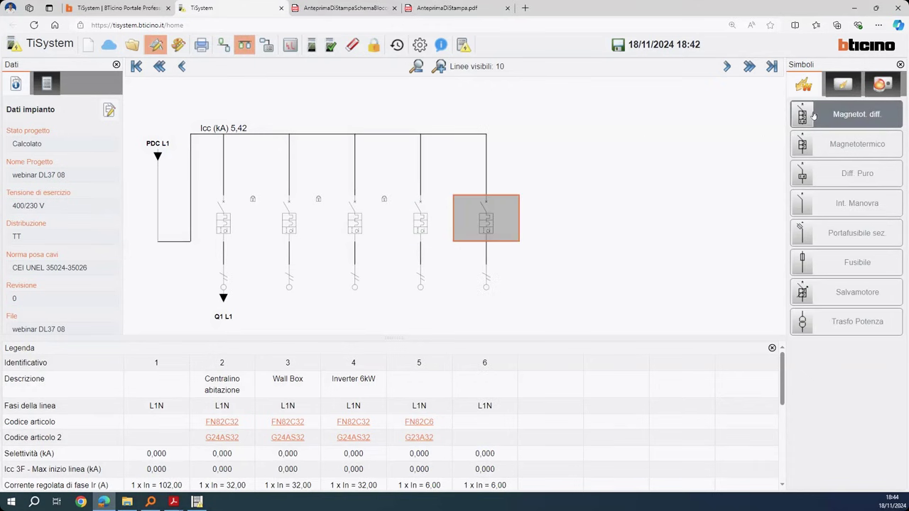
Reopen the webinar DL37 08 project in a fresh TiSystem 8 session and undo the added breaker
left_click(281, 9)
left_click(822, 227)
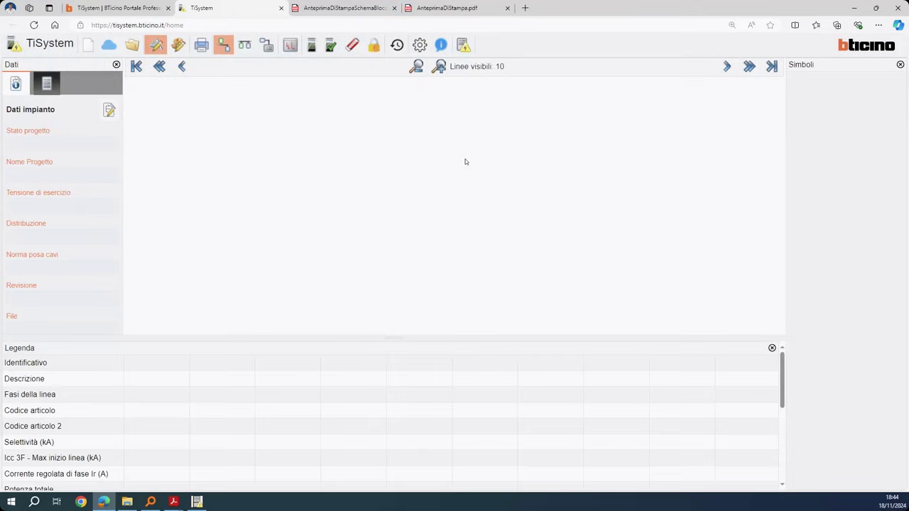
left_click(109, 44)
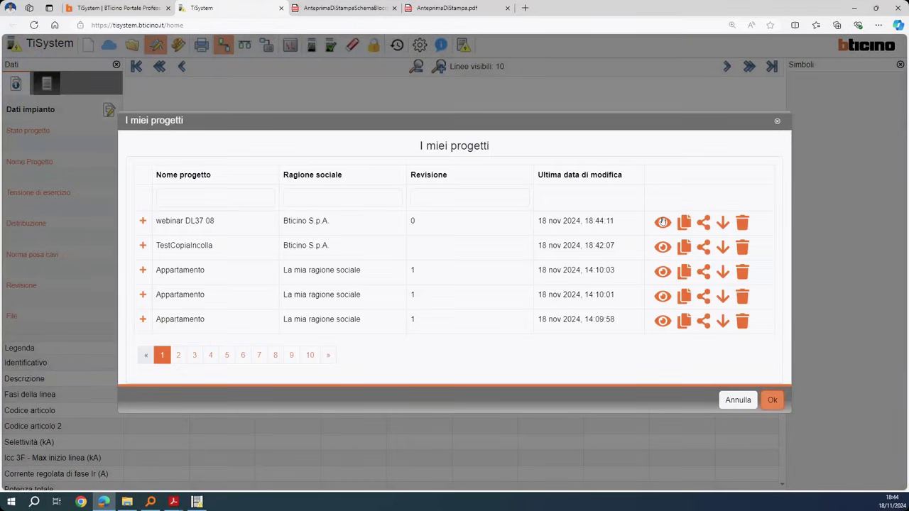
left_click(662, 222)
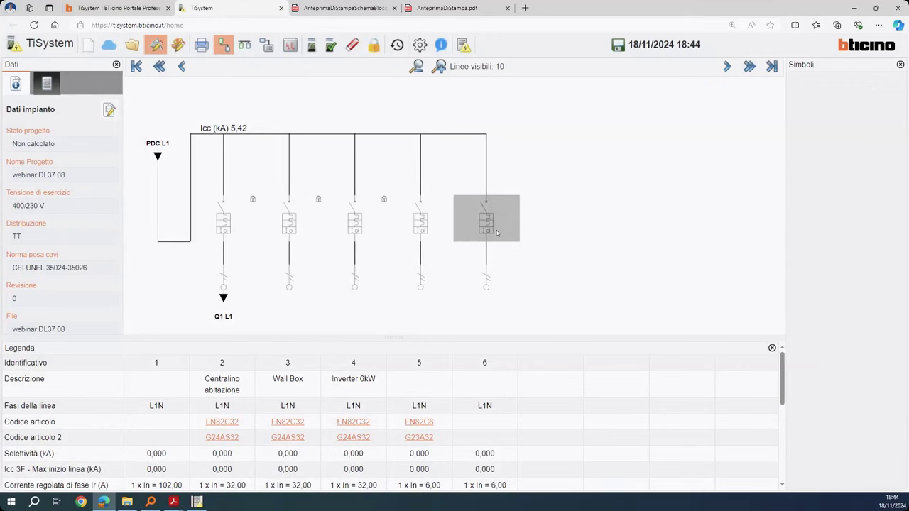
left_click(397, 46)
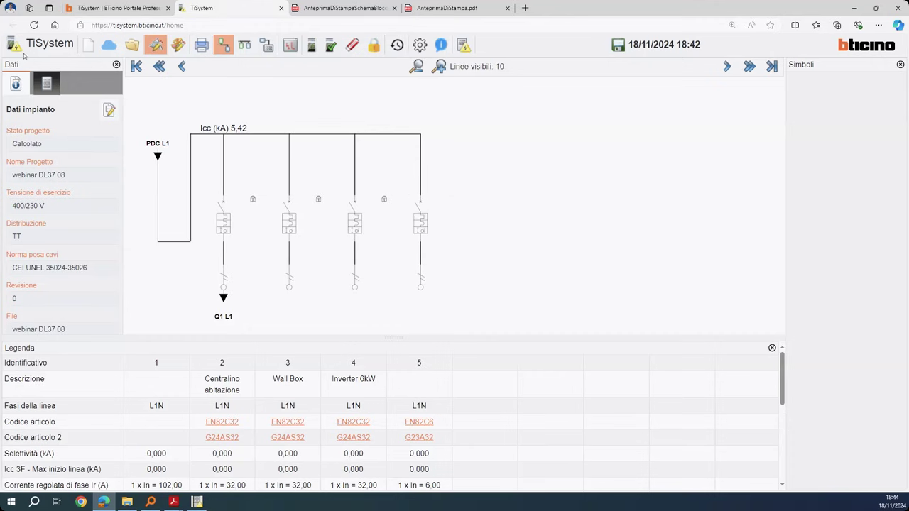
Add several Magnetot. diff. breakers in parallel with line 5
left_click(428, 229)
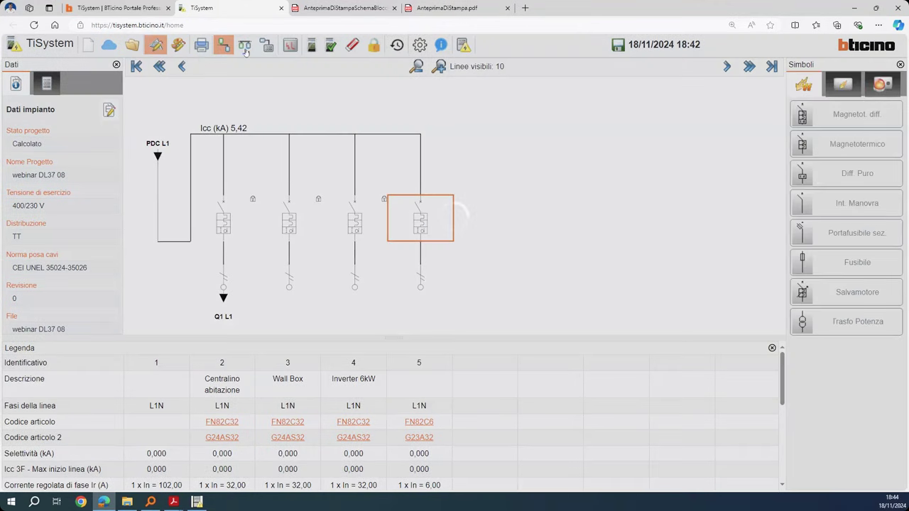
left_click(244, 45)
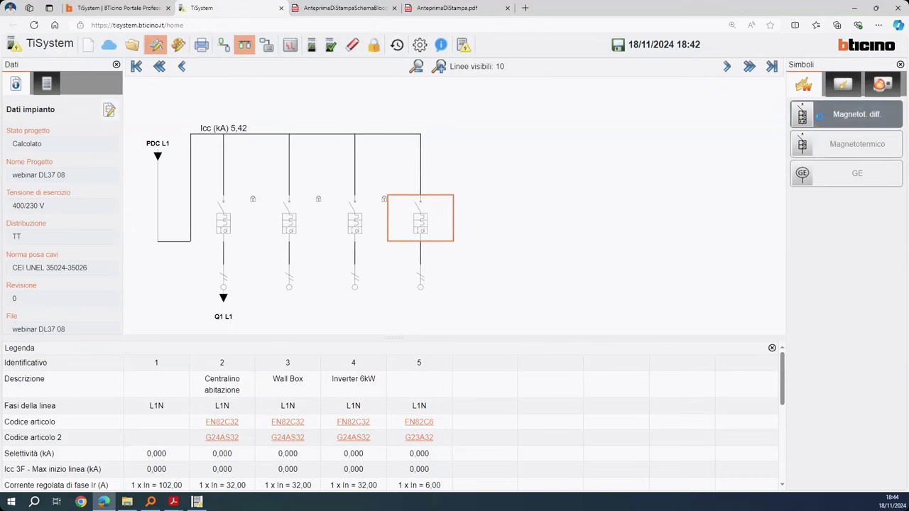
left_click(820, 115)
left_click(821, 117)
left_click(820, 117)
left_click(821, 117)
Undo the additions of the parallel breakers one after another
left_click(397, 45)
left_click(398, 45)
left_click(398, 46)
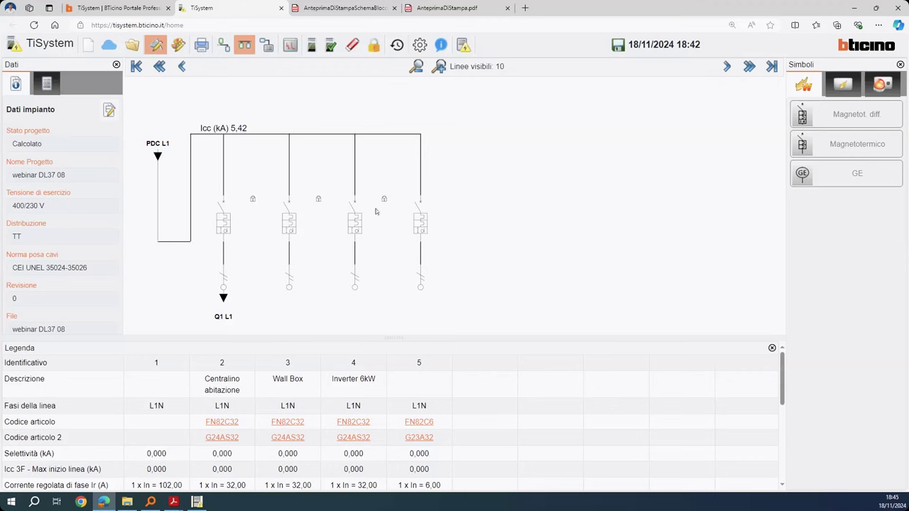
left_click(196, 501)
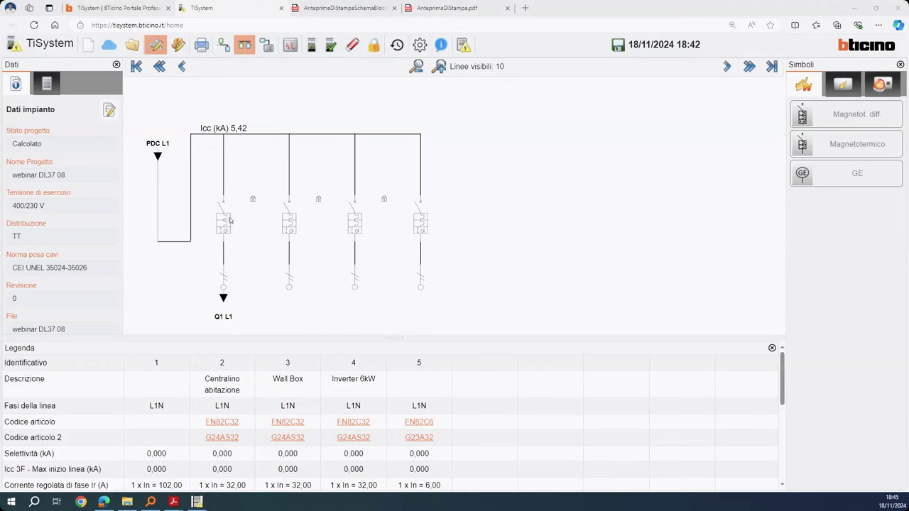
left_click(415, 229)
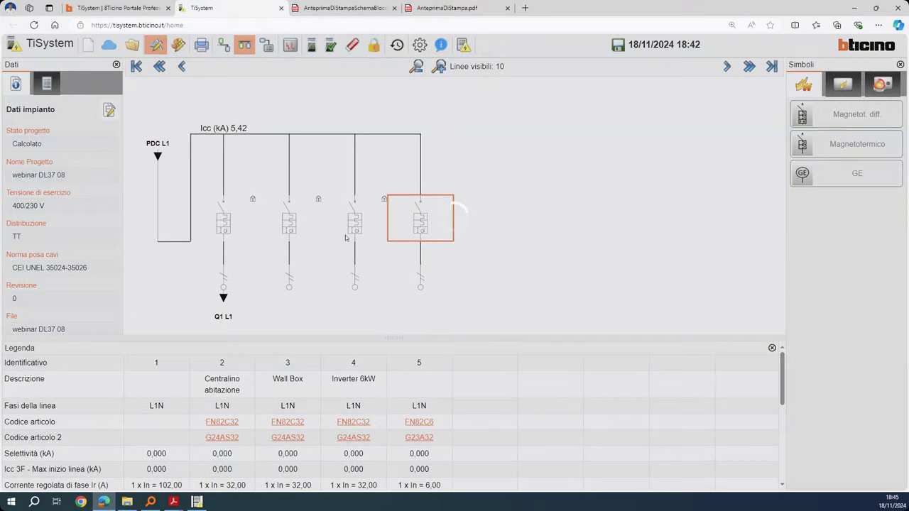
left_click(457, 220)
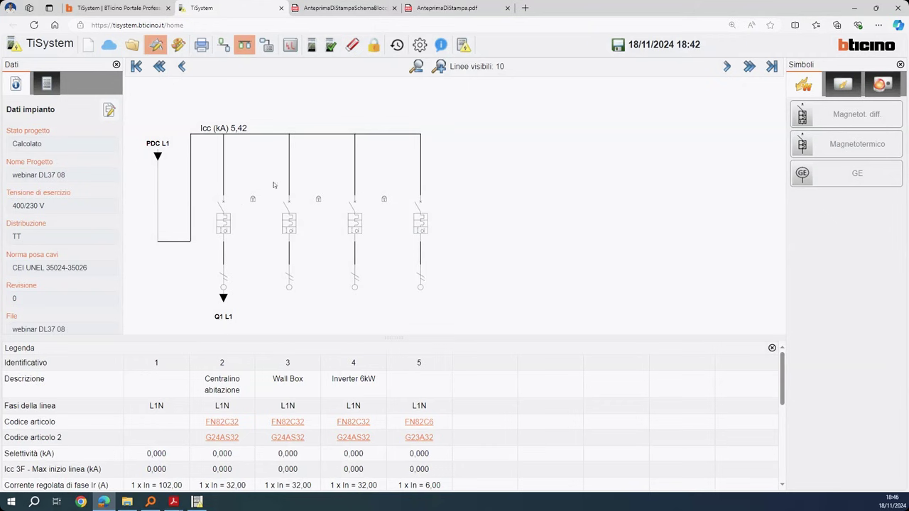
Create a new TN project with a medium-voltage transformer supply, accept board Q1's default data and check the upstream MT board
left_click(88, 45)
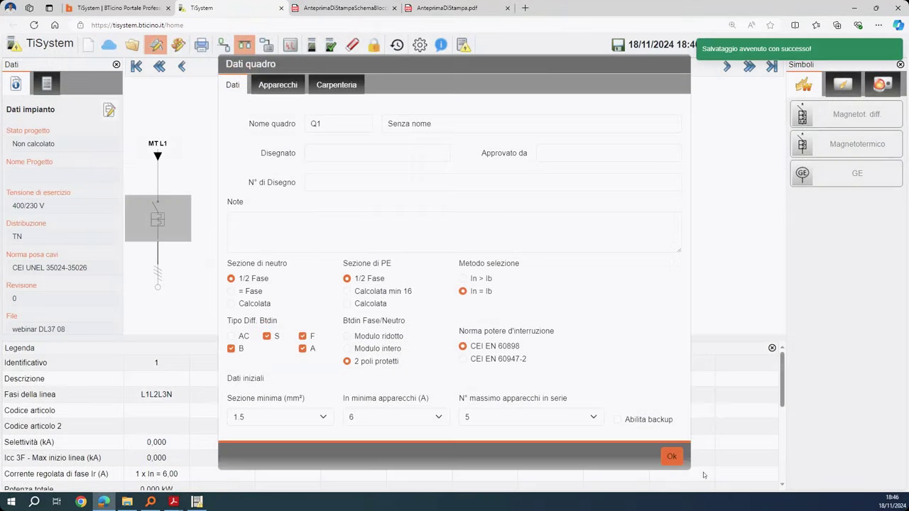
left_click(670, 457)
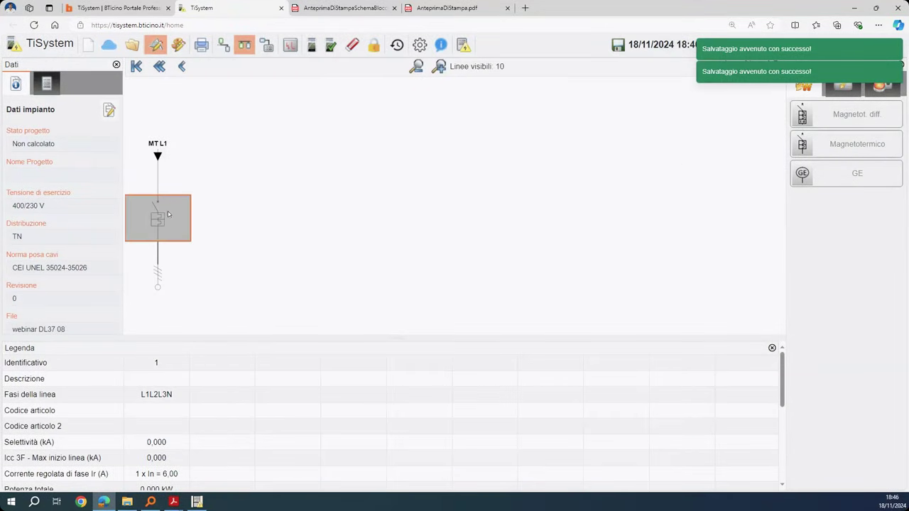
left_click(154, 152)
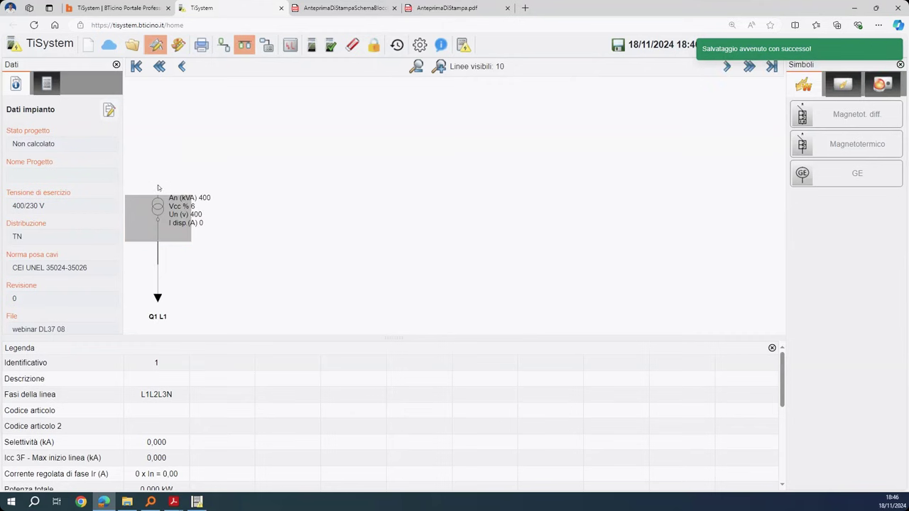
left_click(157, 295)
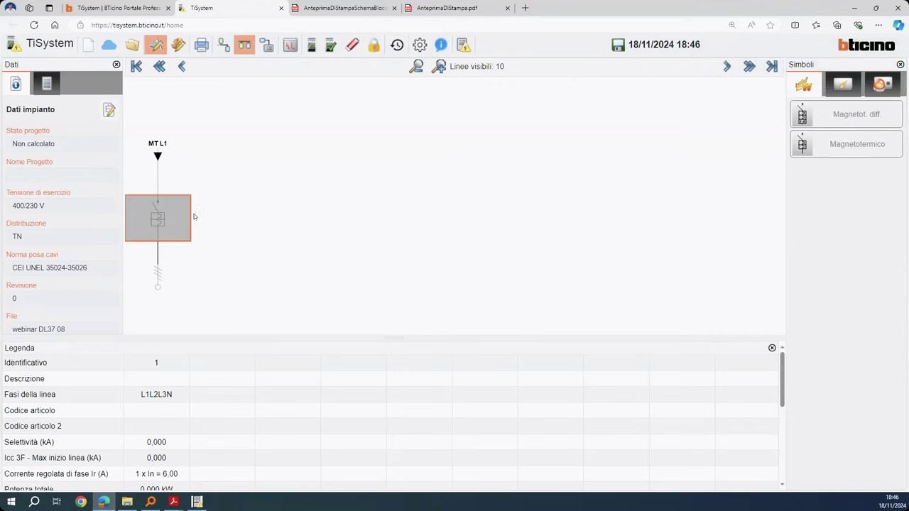
Add a Magnetotermico downstream of line 1 in board Q1 and place a GE generator set in parallel with it
left_click(224, 46)
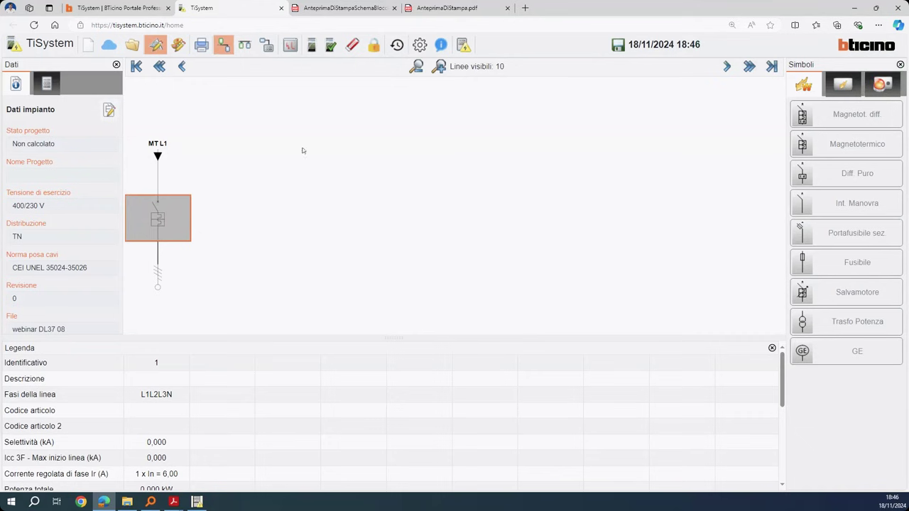
left_click(800, 151)
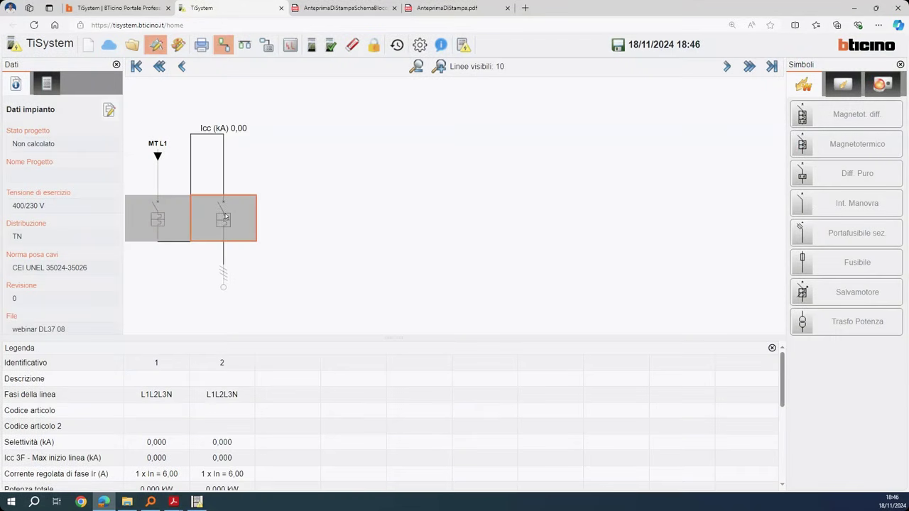
left_click(244, 44)
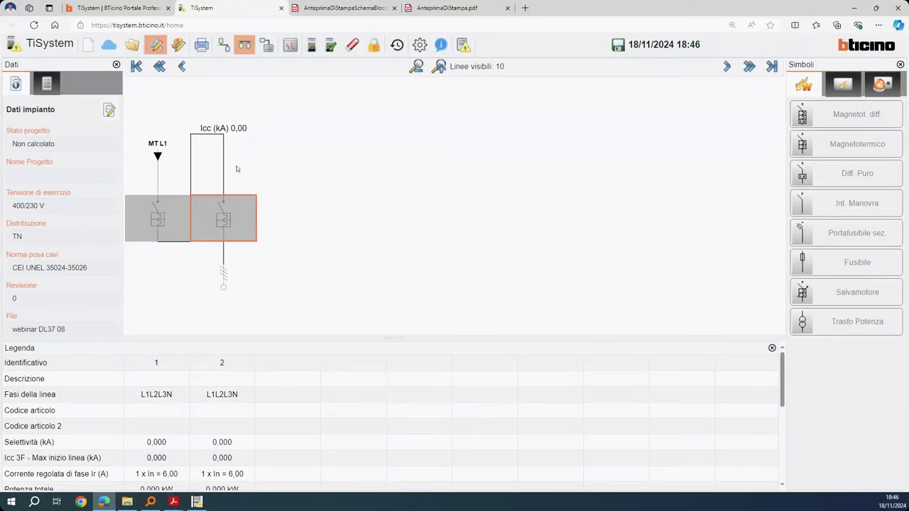
left_click(816, 348)
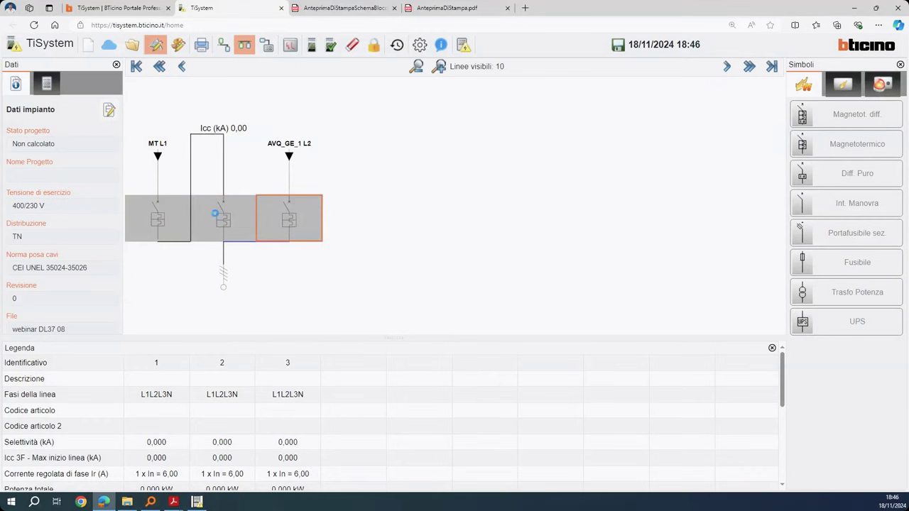
Add one Magnetotermico in parallel with line 2 and another one downstream of it
left_click(215, 213)
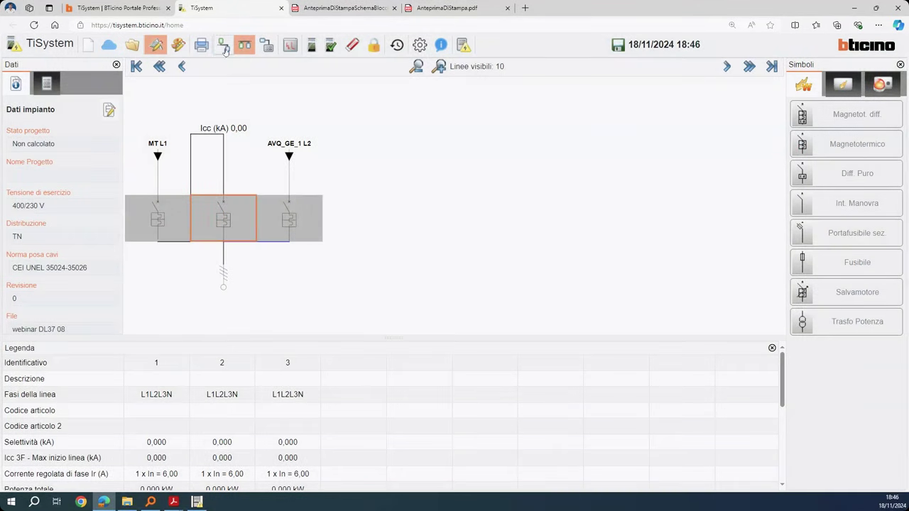
left_click(849, 143)
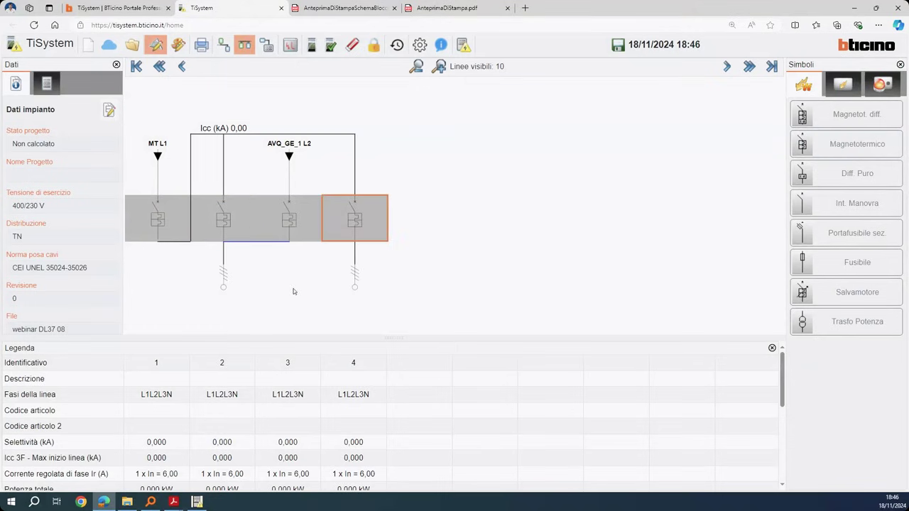
left_click(225, 219)
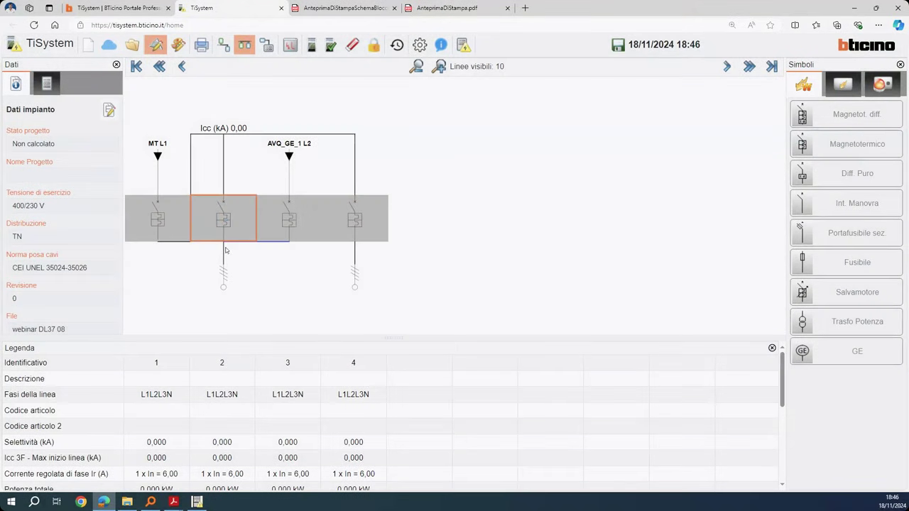
left_click(223, 45)
left_click(857, 144)
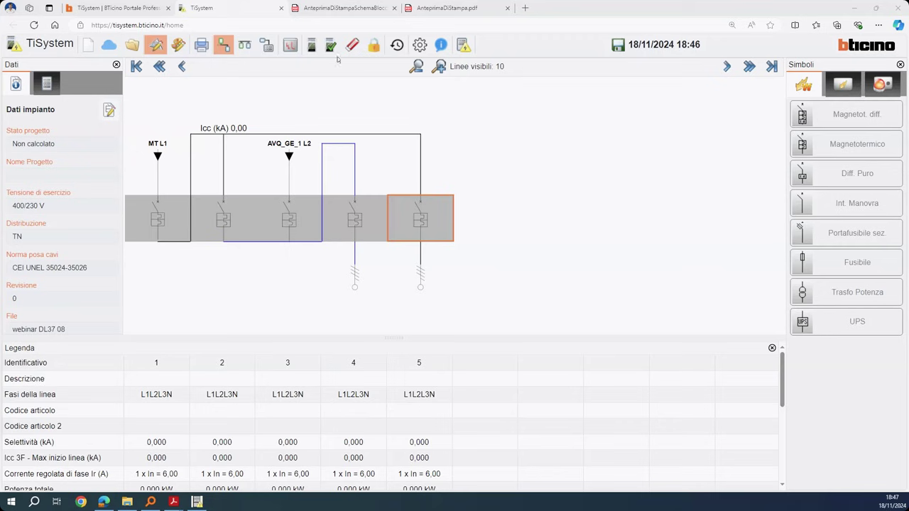
Look over the print preview and block diagram PDFs, and bring up TiSystem's print and report options
left_click(350, 10)
left_click(422, 13)
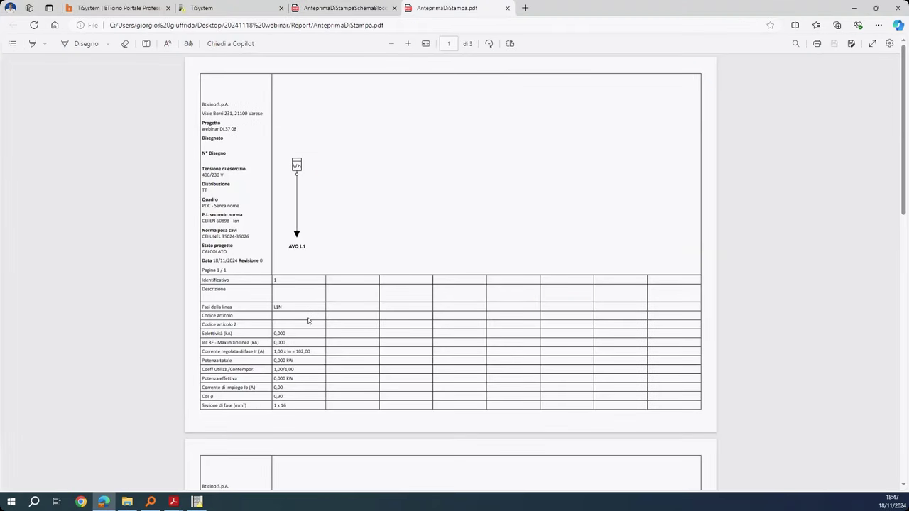
left_click(260, 15)
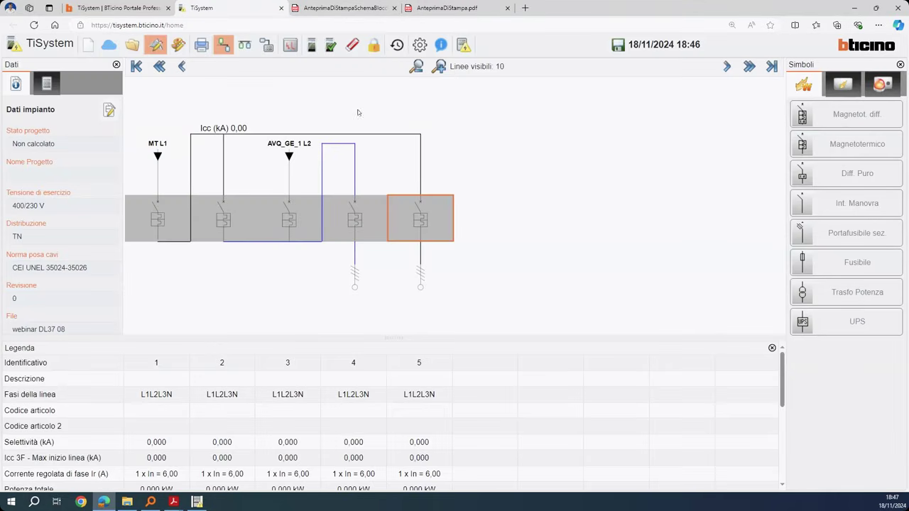
left_click(362, 10)
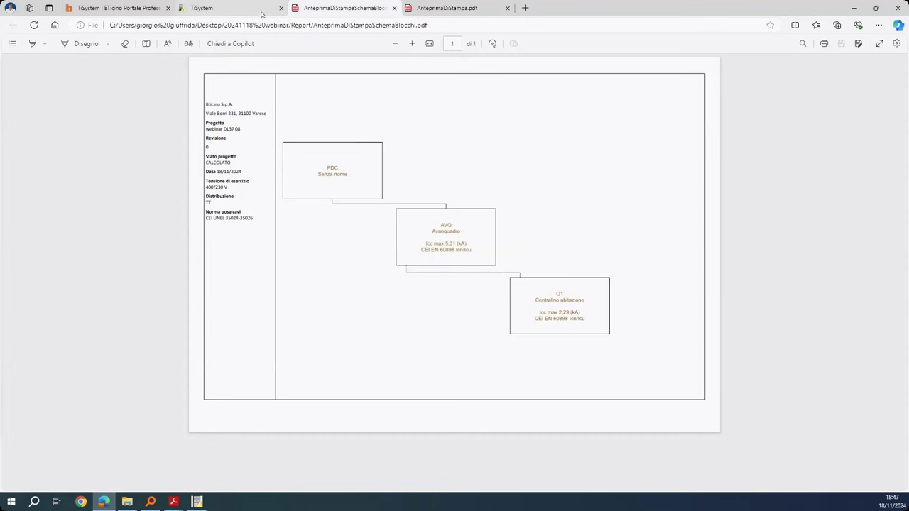
mouse_move(262, 10)
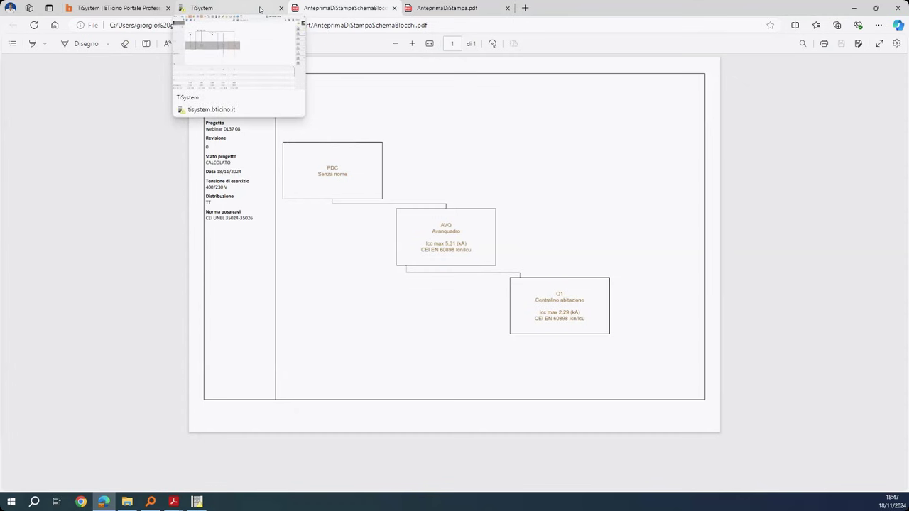
left_click(260, 9)
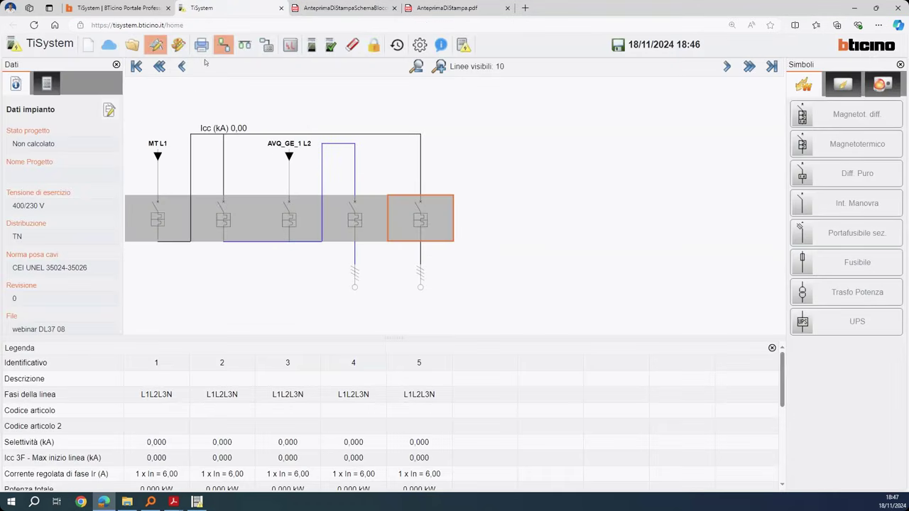
left_click(202, 45)
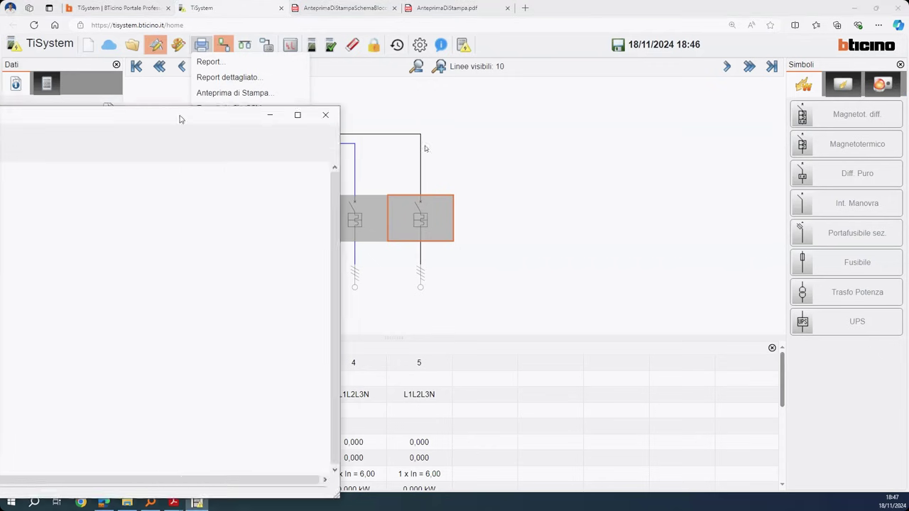
Switch to TiQuadri and load webinar DL37 08_0.ti8 from the 20241118 webinar folder for import from TiSystem 8
double_click(514, 133)
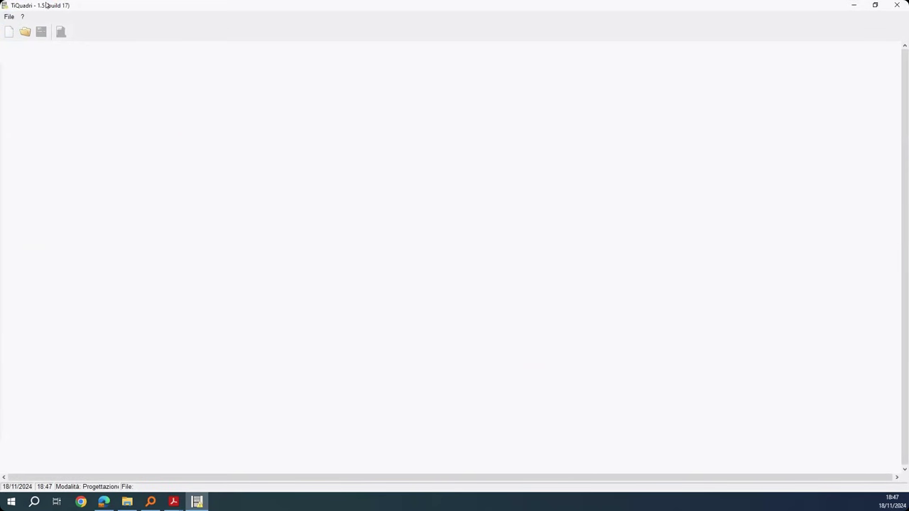
left_click(9, 17)
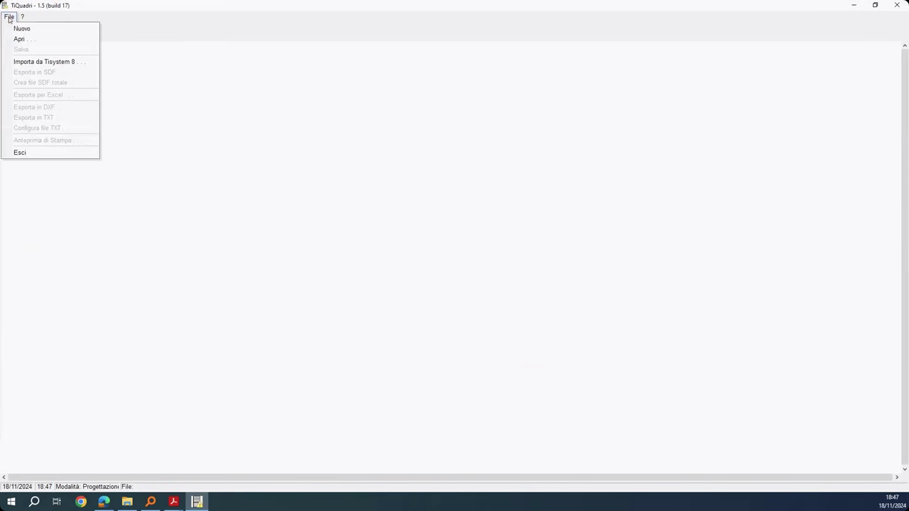
left_click(27, 63)
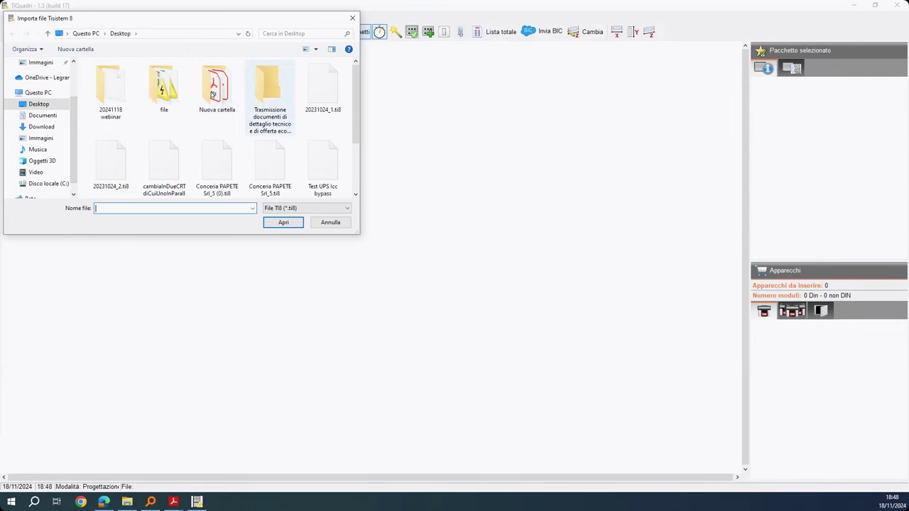
double_click(120, 89)
left_click(142, 89)
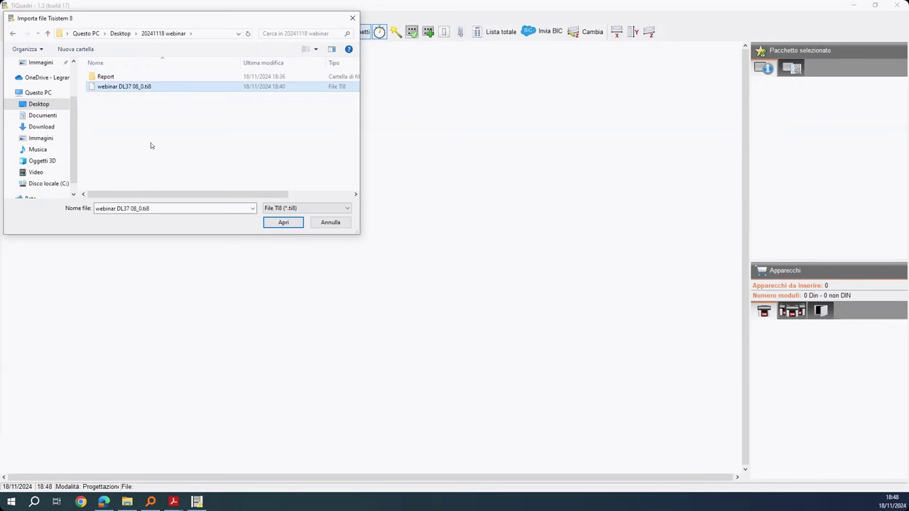
left_click(284, 223)
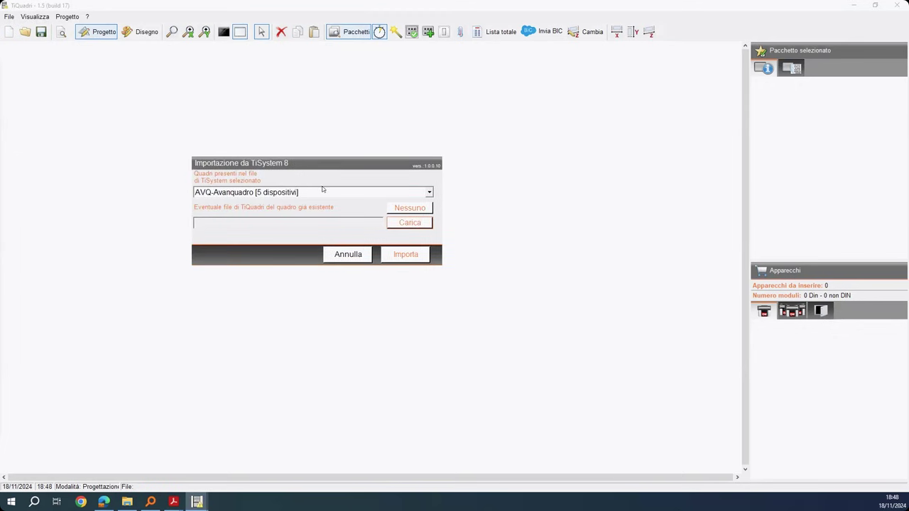
Import the board Q1-Centralino abitazione without an existing TiQuadri file and check its devices still to be inserted
left_click(317, 193)
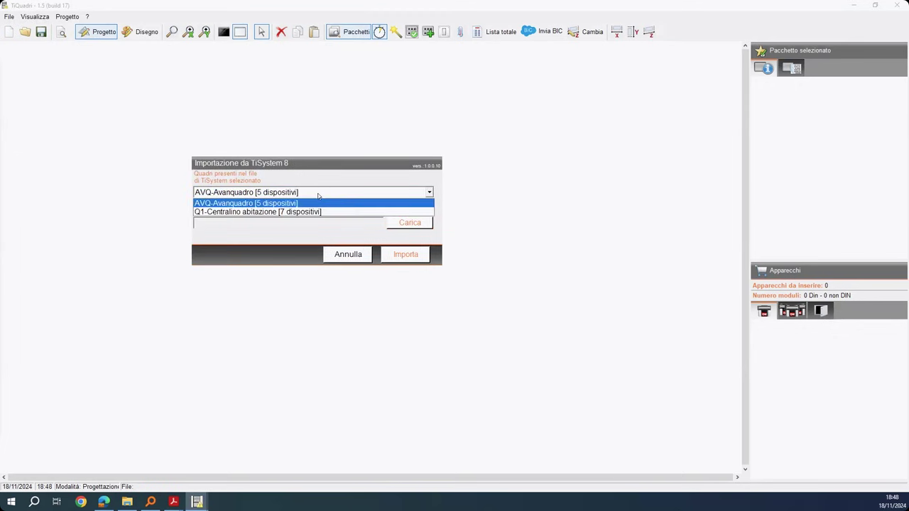
left_click(265, 212)
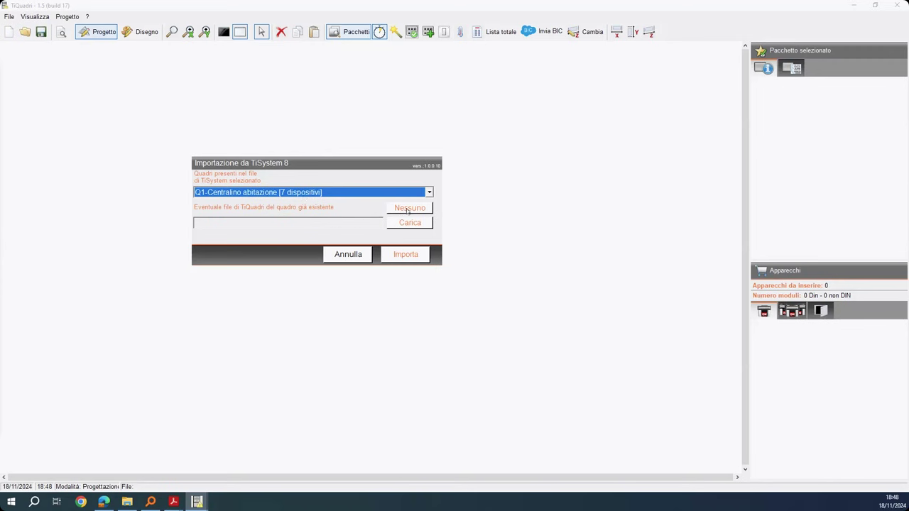
left_click(412, 251)
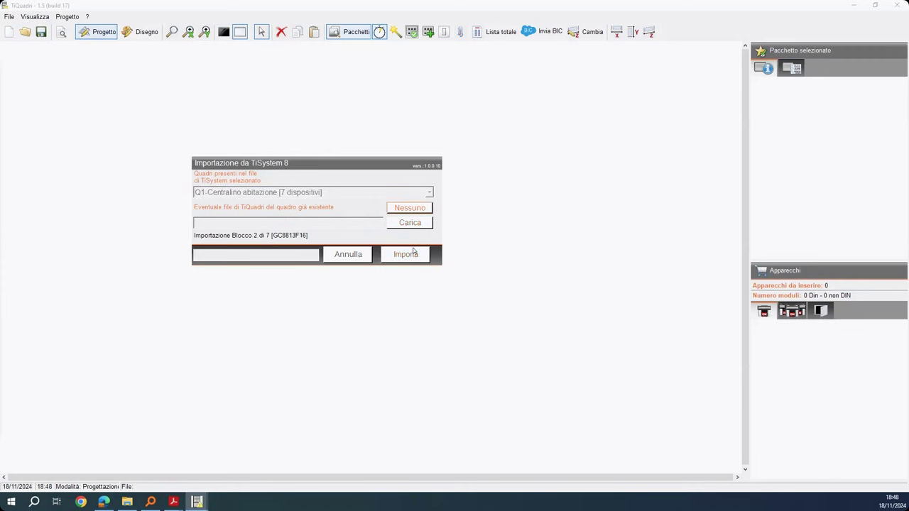
left_click(498, 281)
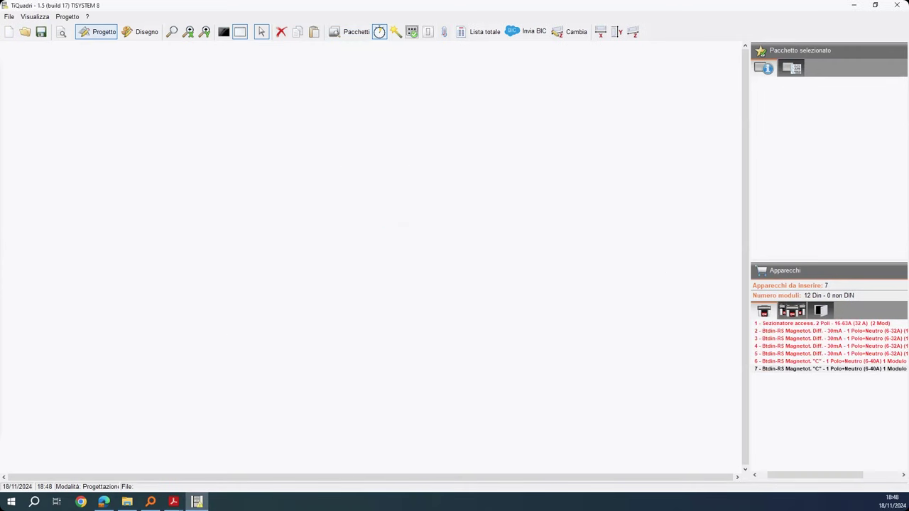
left_click(817, 338)
left_click(817, 331)
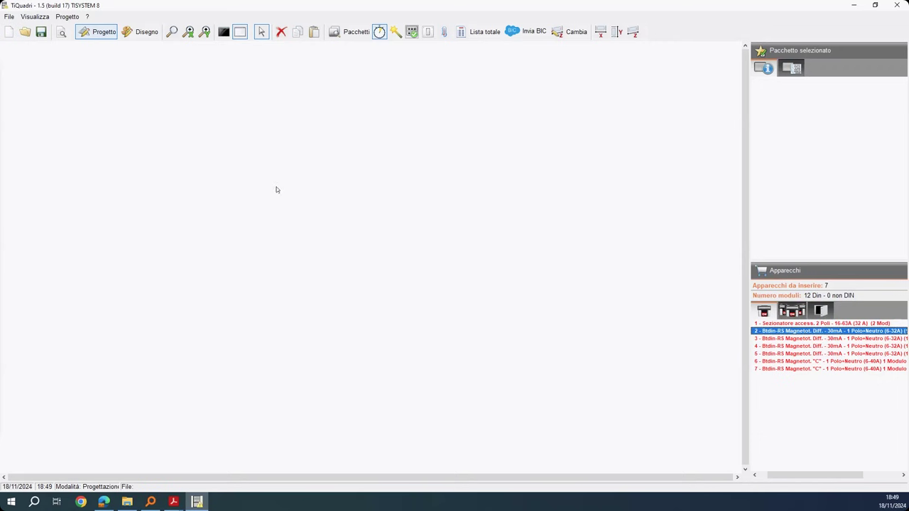
Insert the wall-mounted enclosure F305 da 4 x 18 moduli from the Centralini Linea WALL (IP40) range
left_click(350, 32)
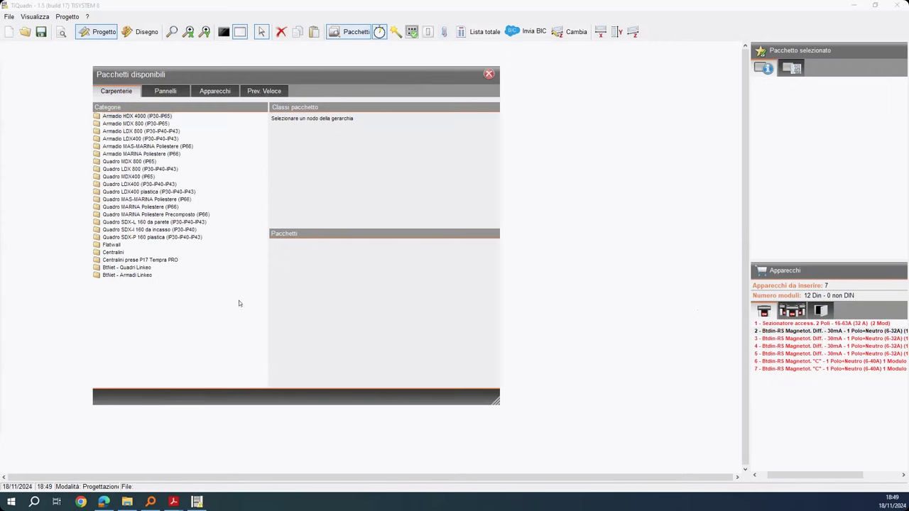
double_click(111, 253)
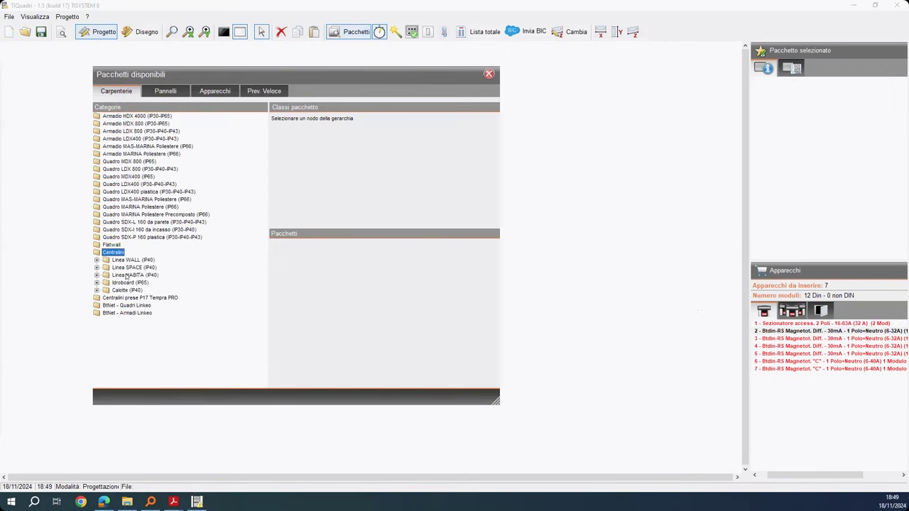
left_click(135, 261)
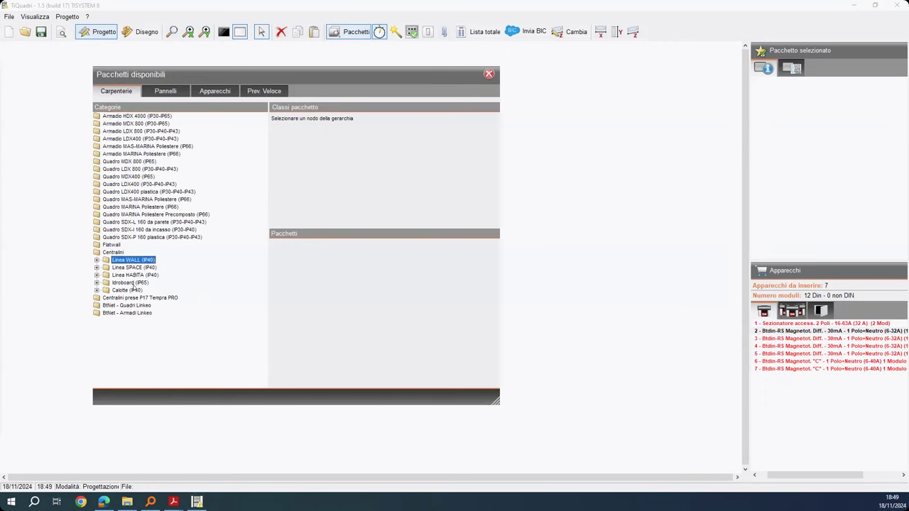
double_click(136, 262)
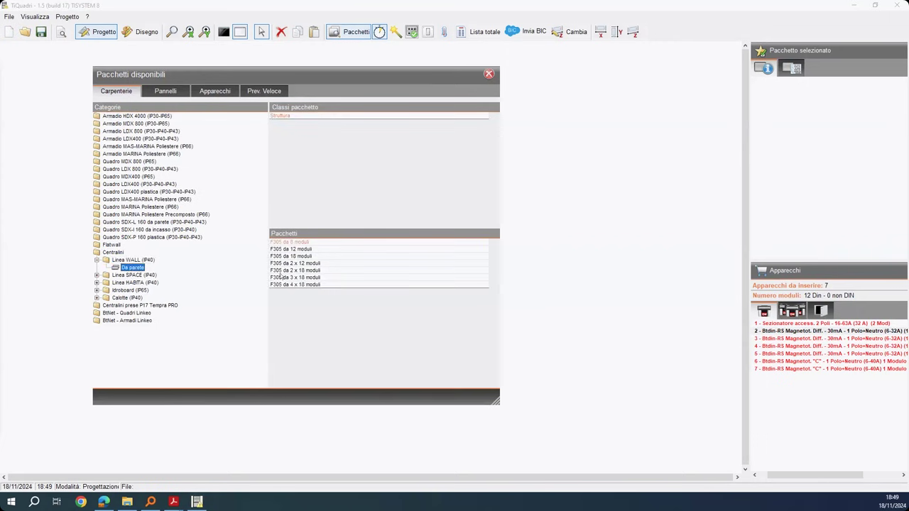
left_click(302, 284)
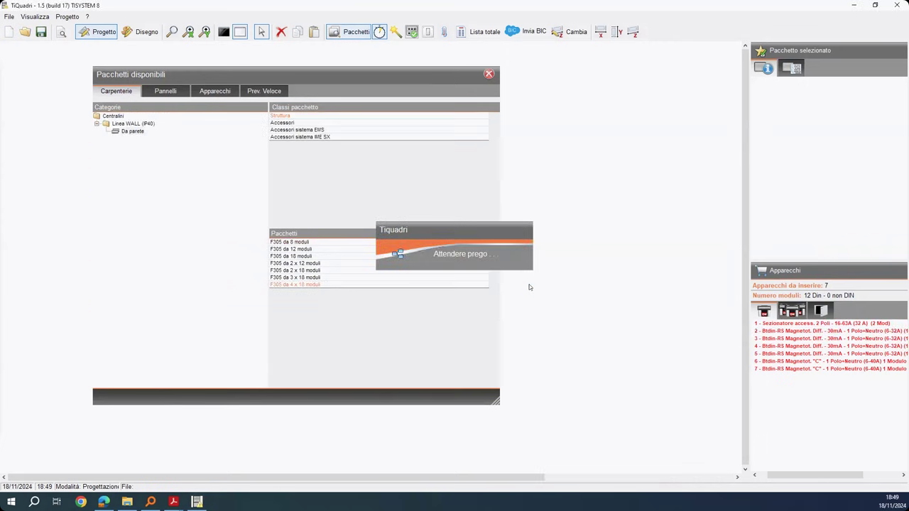
left_click(489, 75)
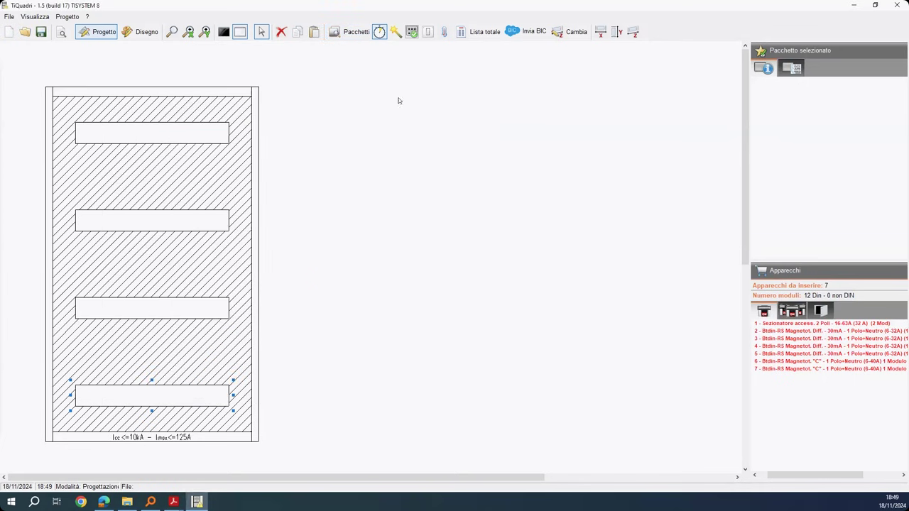
Place disconnector 1 on the enclosure's second row and the Btdin-RS Magnetot. Diff. devices 2 to 5 on the third row
left_click(825, 324)
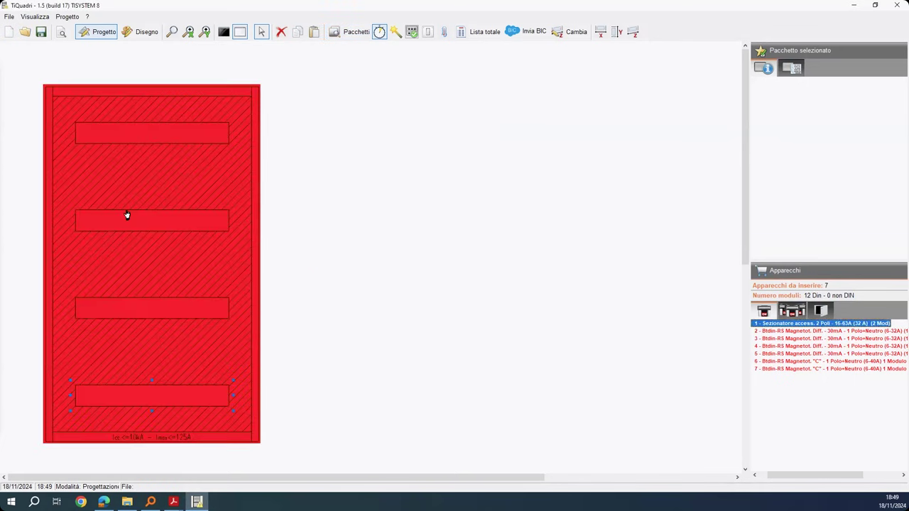
left_click(111, 218)
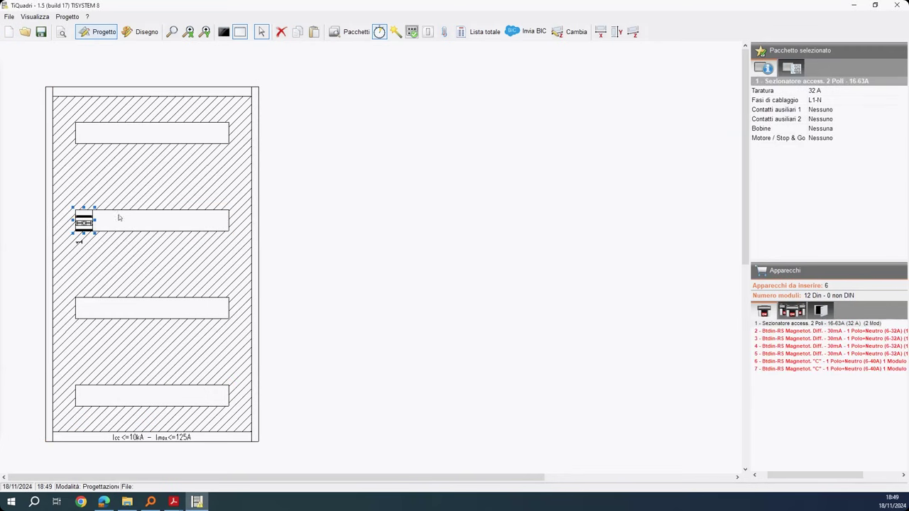
left_click(812, 331)
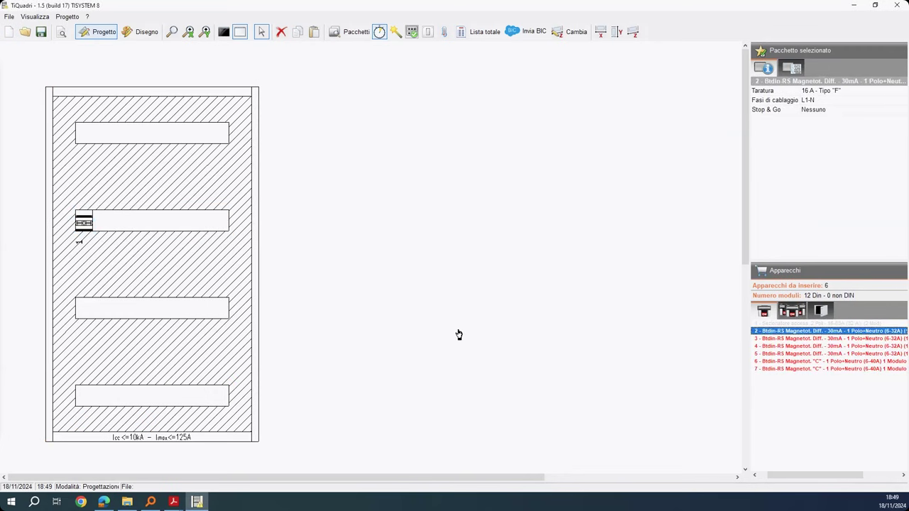
left_click(170, 319)
left_click(799, 338)
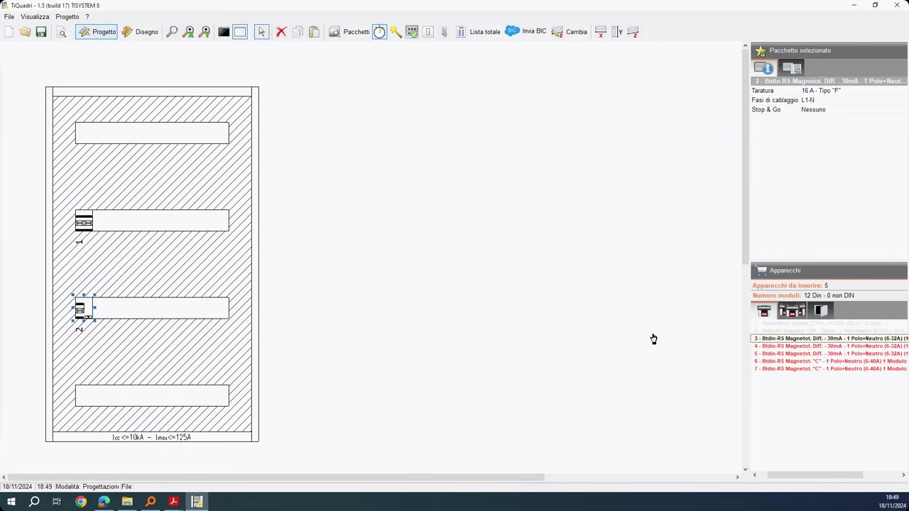
left_click(189, 300)
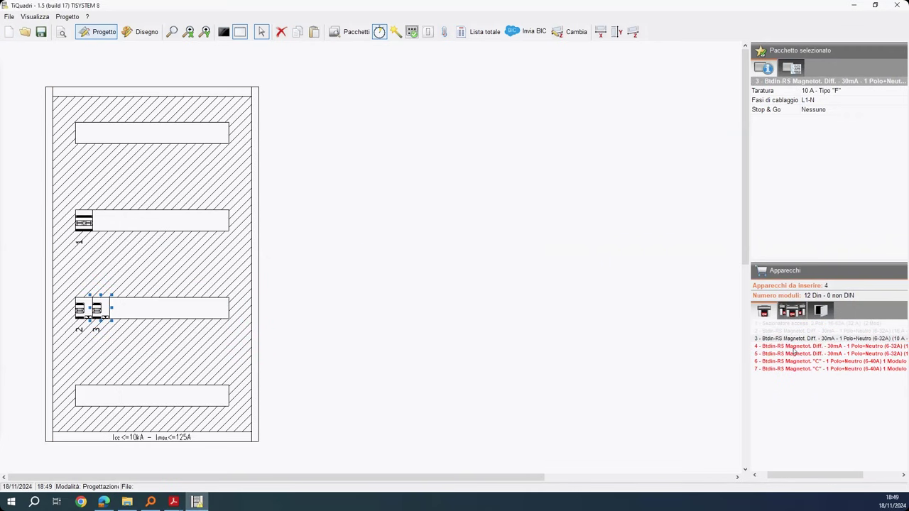
left_click(793, 347)
left_click(206, 300)
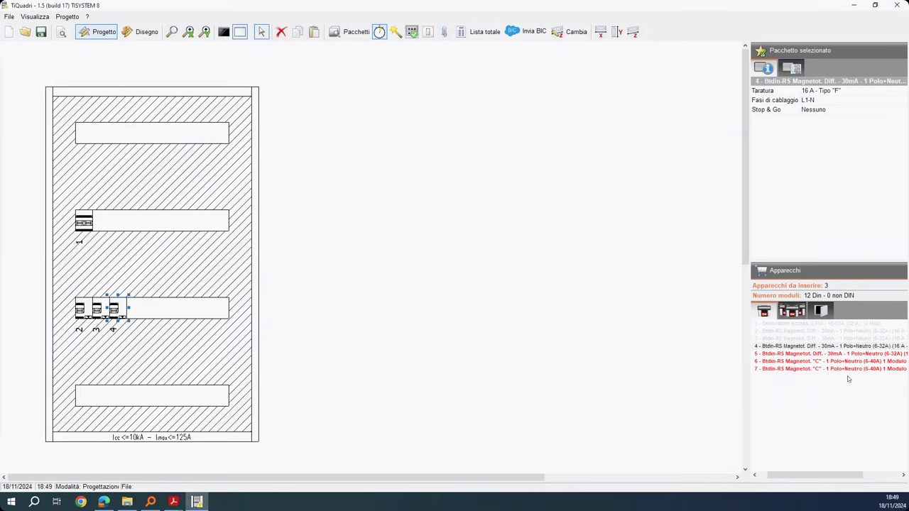
left_click(817, 353)
left_click(222, 316)
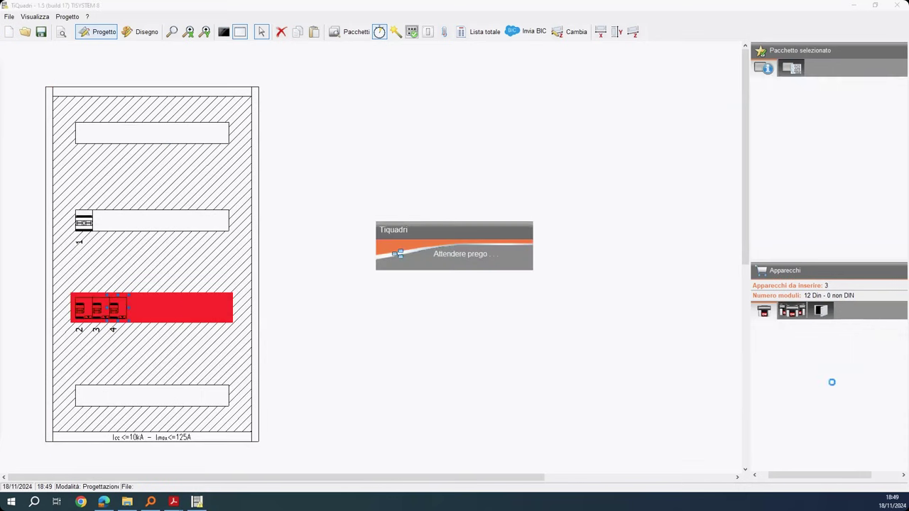
Place the Btdin-RS Magnetot. "C" devices 6 and 7 beside the other breakers on the third row
left_click(806, 360)
left_click(208, 307)
left_click(805, 370)
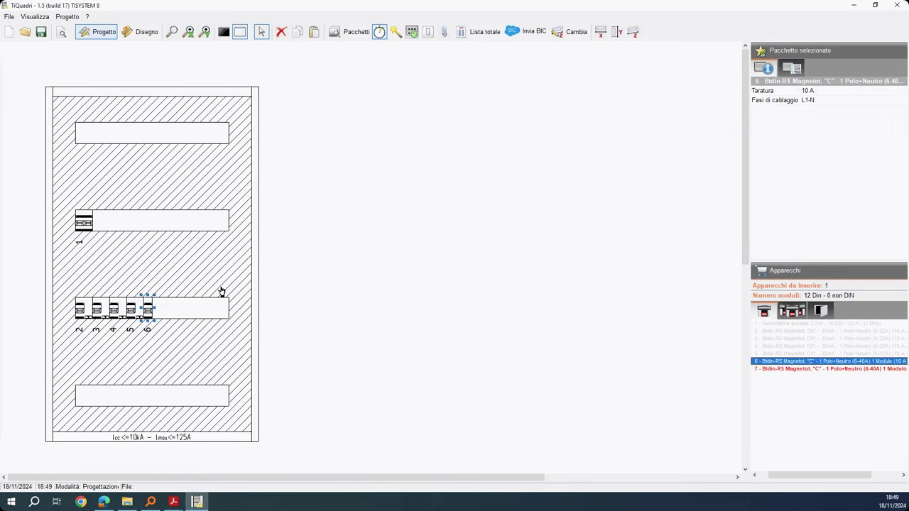
left_click(183, 308)
left_click(411, 327)
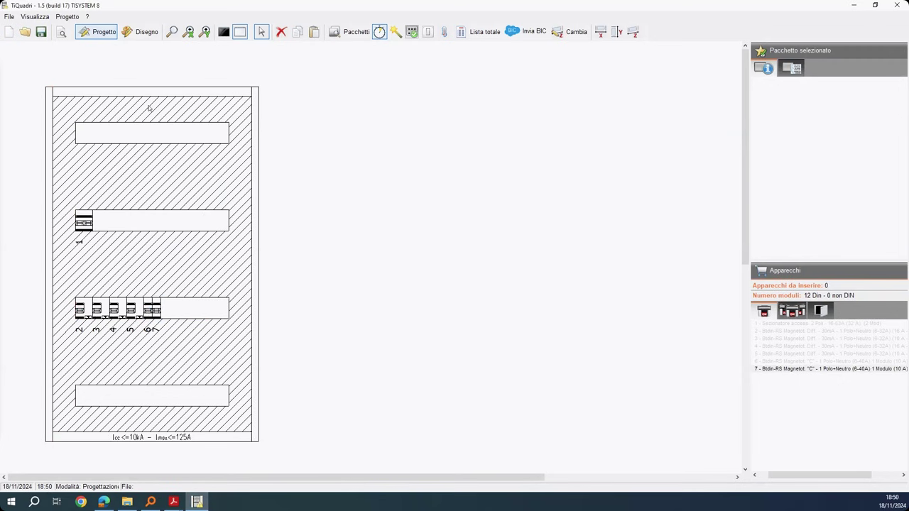
Preview the board's print layout with the drawing zoom set to 200%, and return to the project
left_click(61, 32)
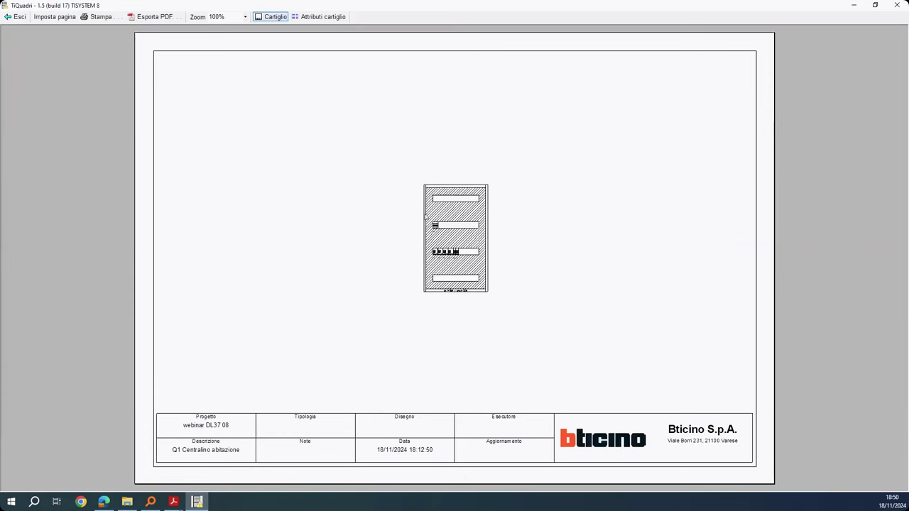
left_click(245, 16)
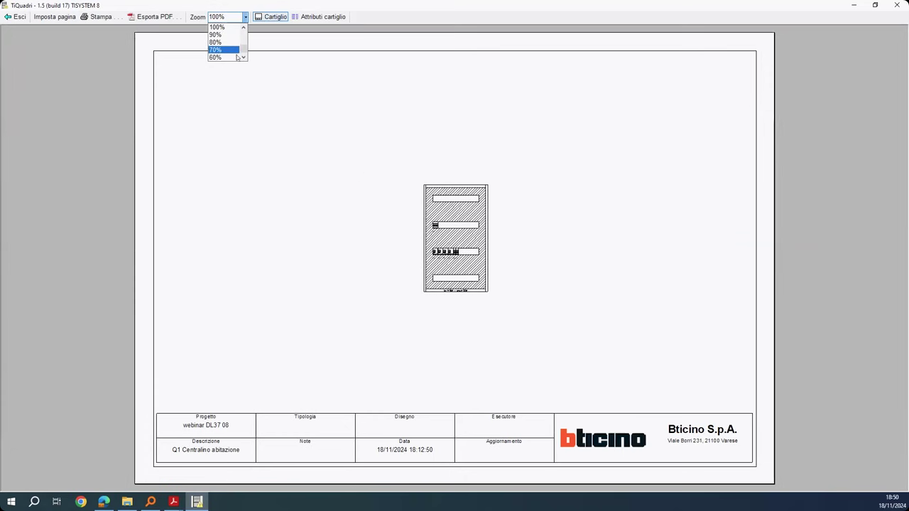
left_click_drag(245, 49, 246, 41)
scroll(246, 41, "down", 3)
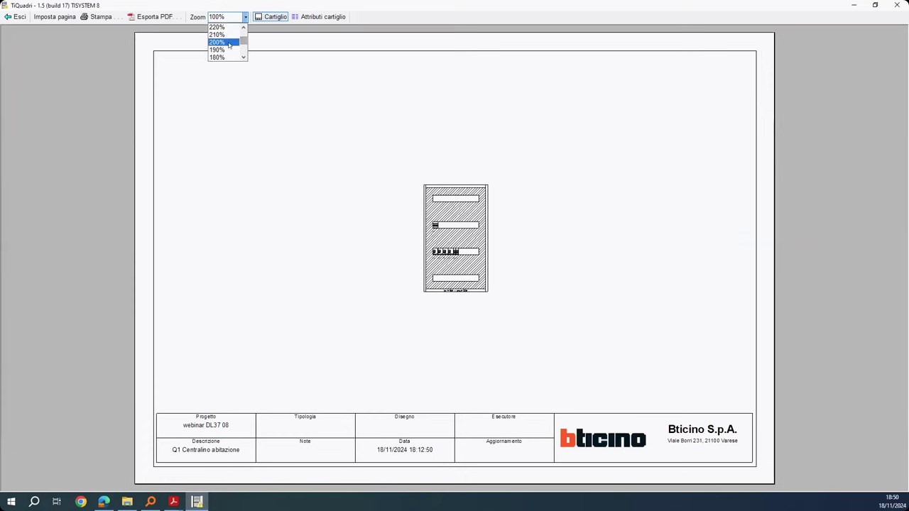
left_click(217, 42)
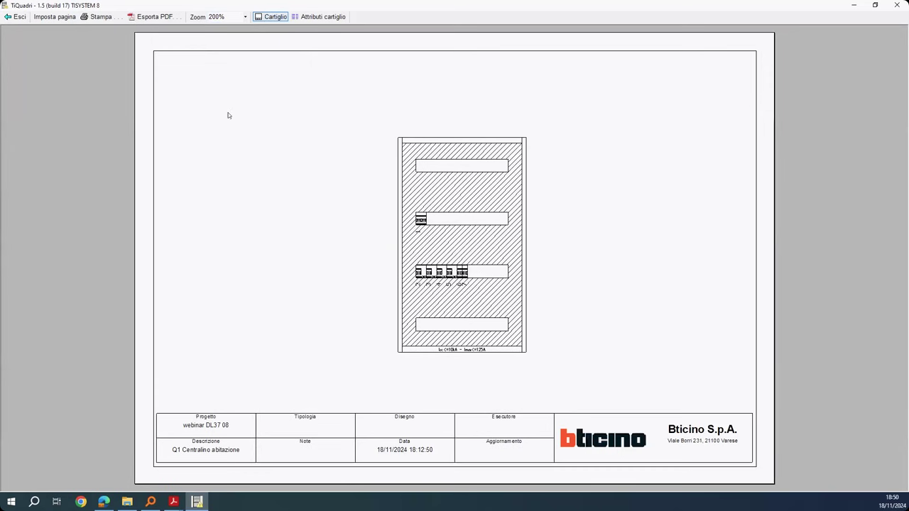
left_click(16, 16)
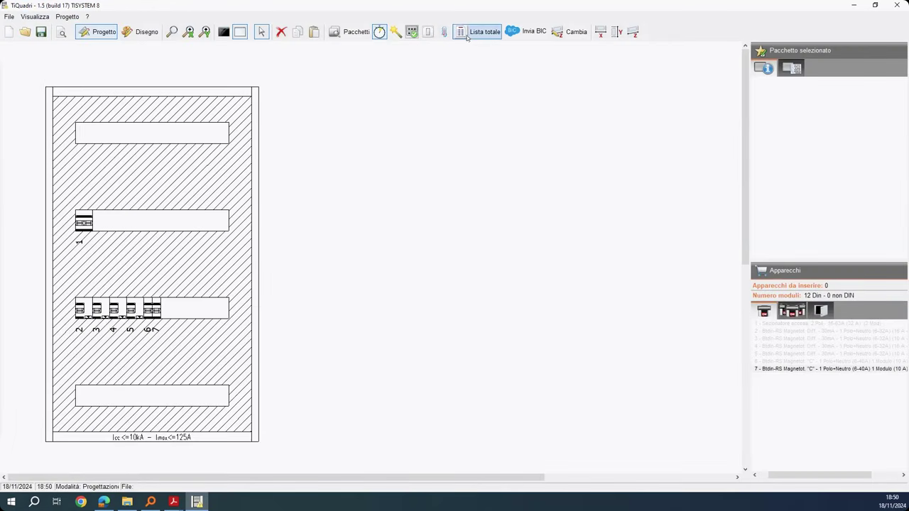
Review the board's total article list and its overtemperature calculation
left_click(469, 38)
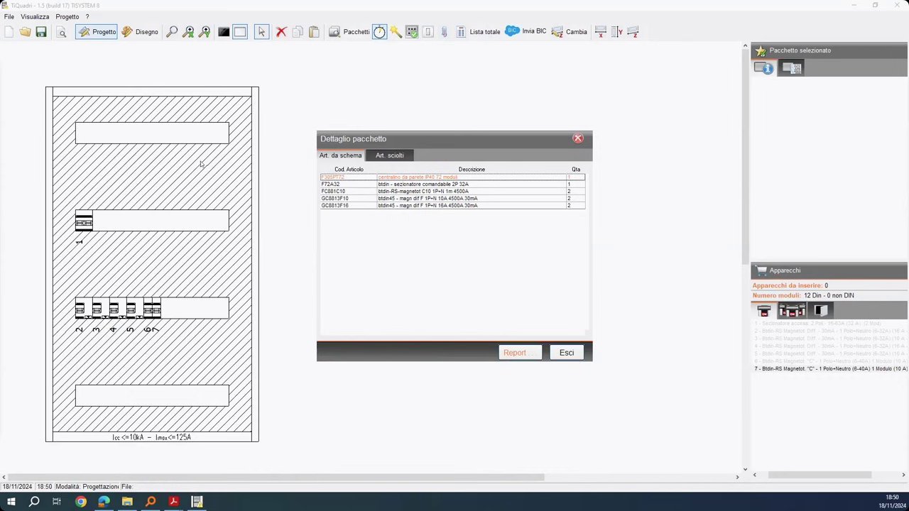
left_click(565, 352)
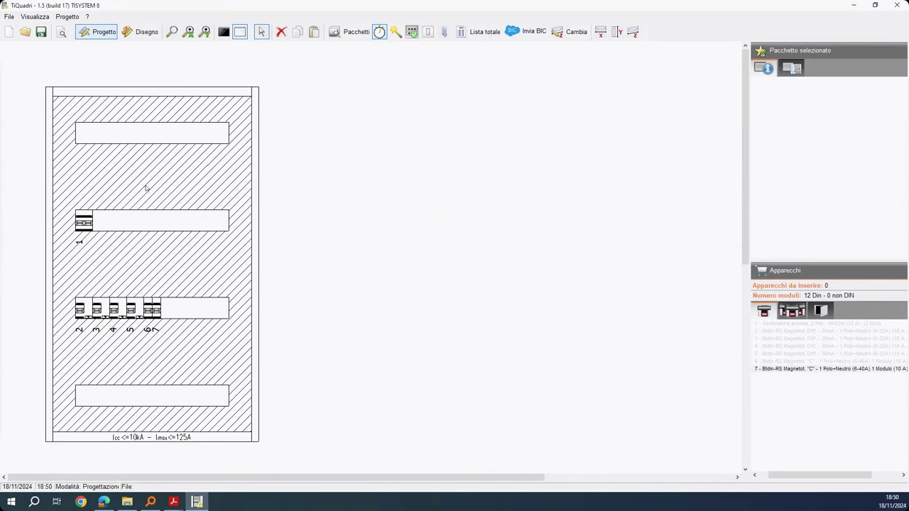
left_click(445, 35)
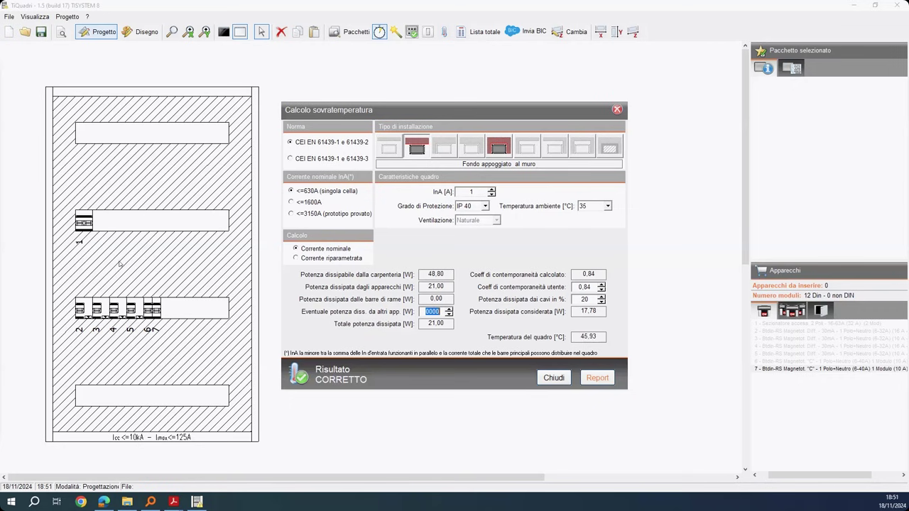
left_click(554, 377)
Save the board project as Q1 Centralino abitazione.mhq in the 20241118 webinar folder
left_click(41, 32)
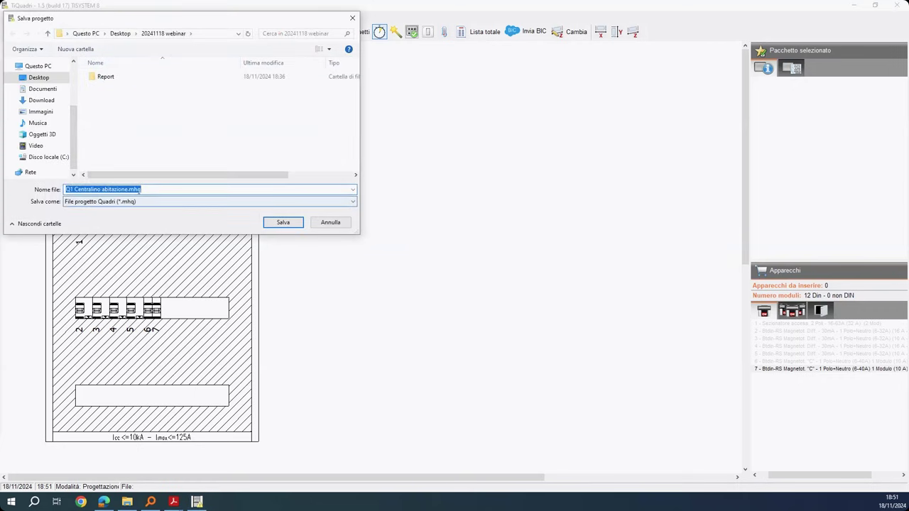
left_click(282, 222)
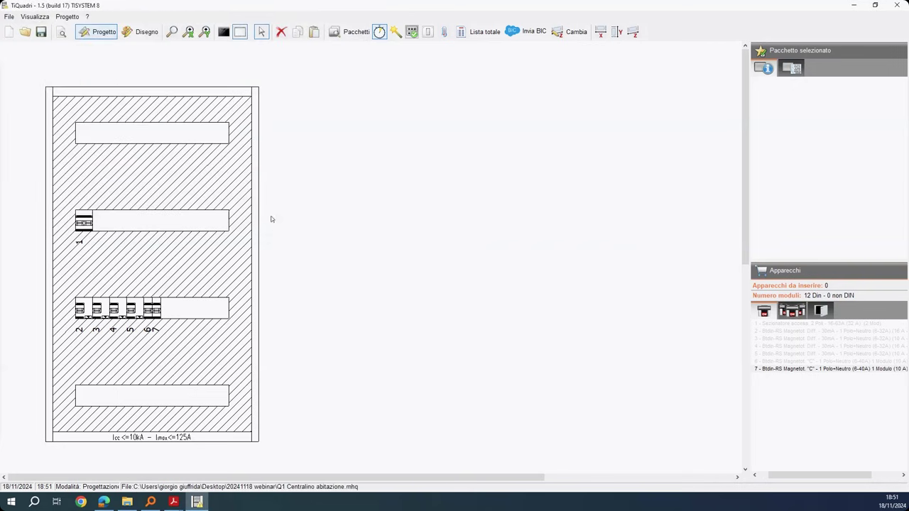
Exit TiQuadri, return to TiSystem and delete the unnamed project last modified at 18:46.42 from the saved projects
left_click(896, 5)
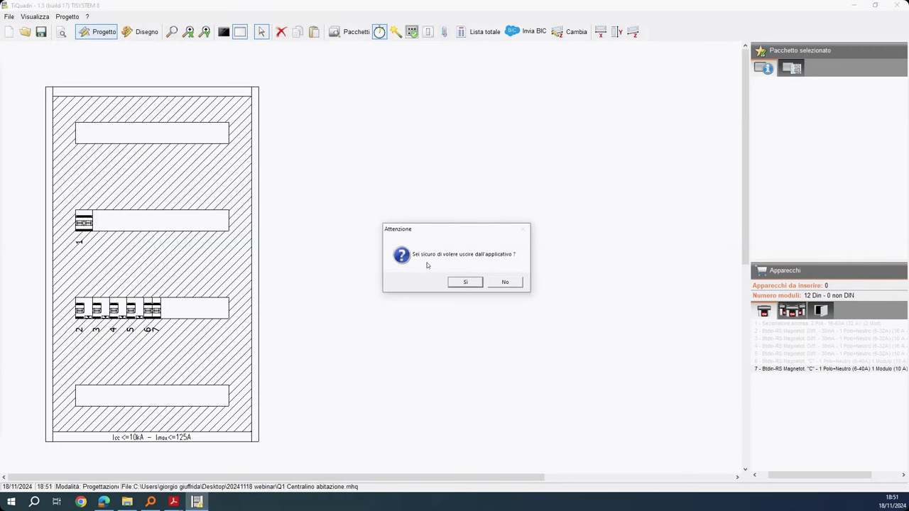
left_click(465, 283)
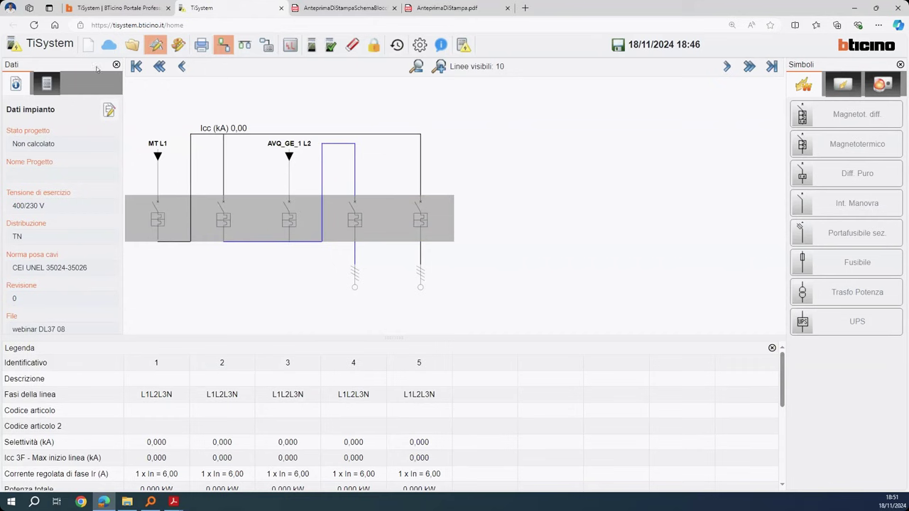
left_click(134, 47)
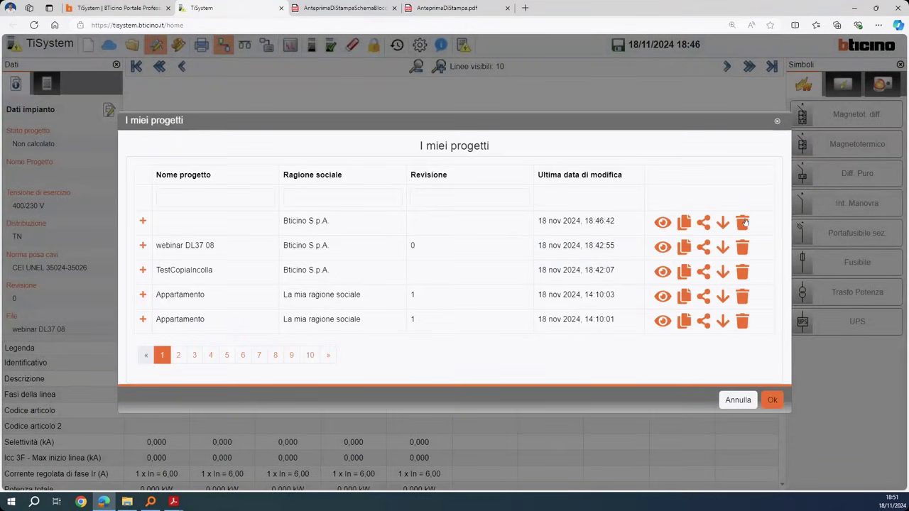
left_click(742, 223)
left_click(428, 275)
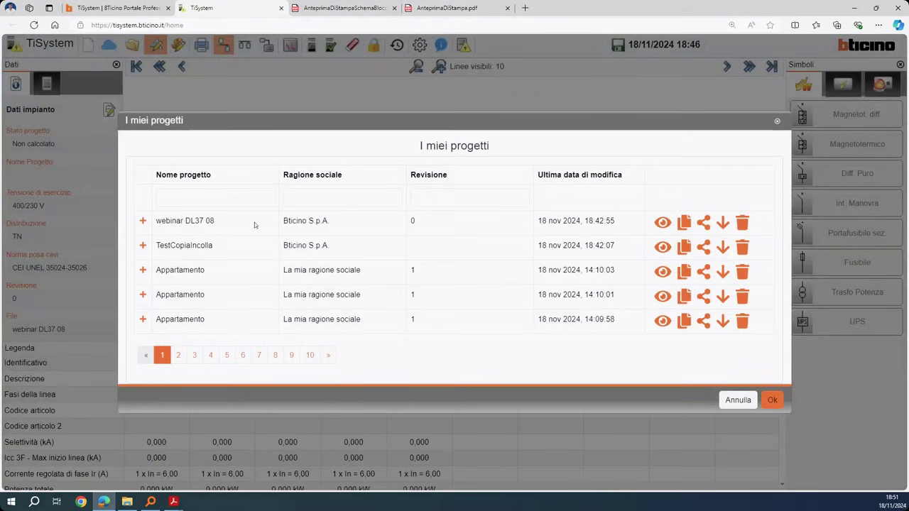
Open the project webinar DL37 08 and, in board Q1, add a parallel Magnetot. diff. line beside the CDZ line
left_click(662, 222)
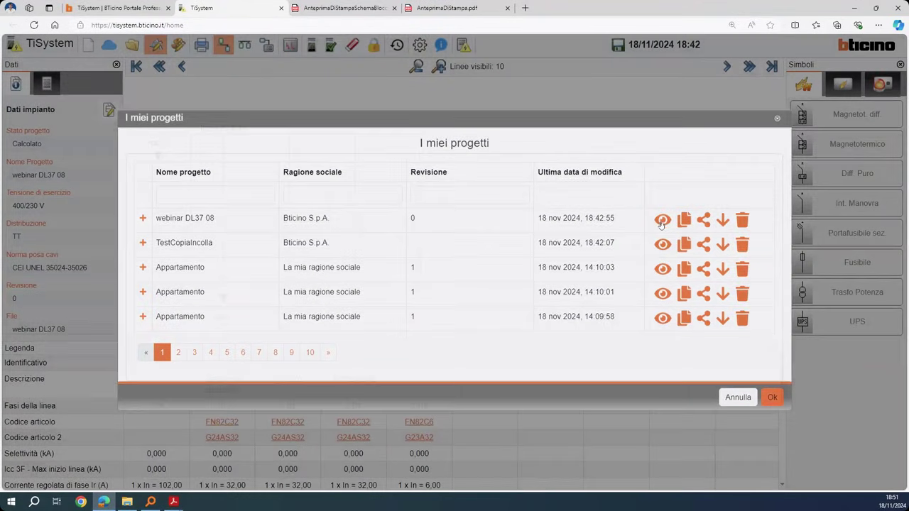
left_click(224, 298)
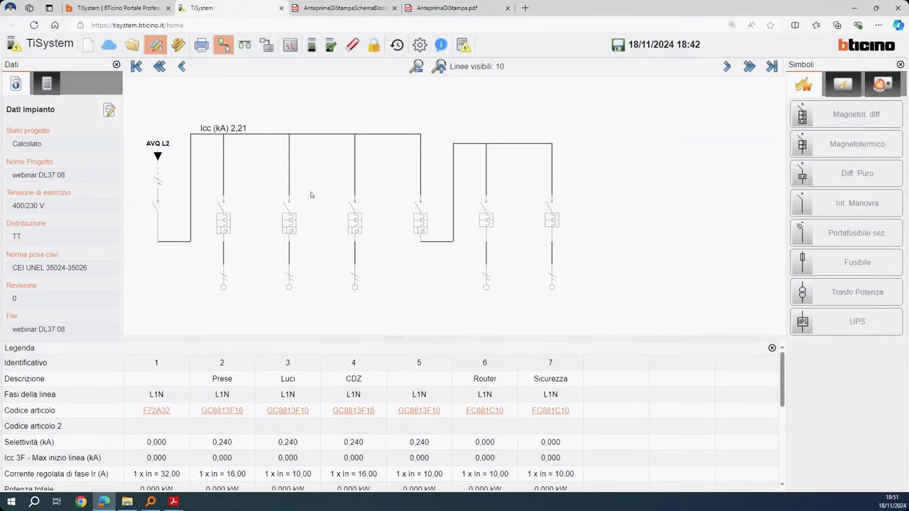
left_click(353, 213)
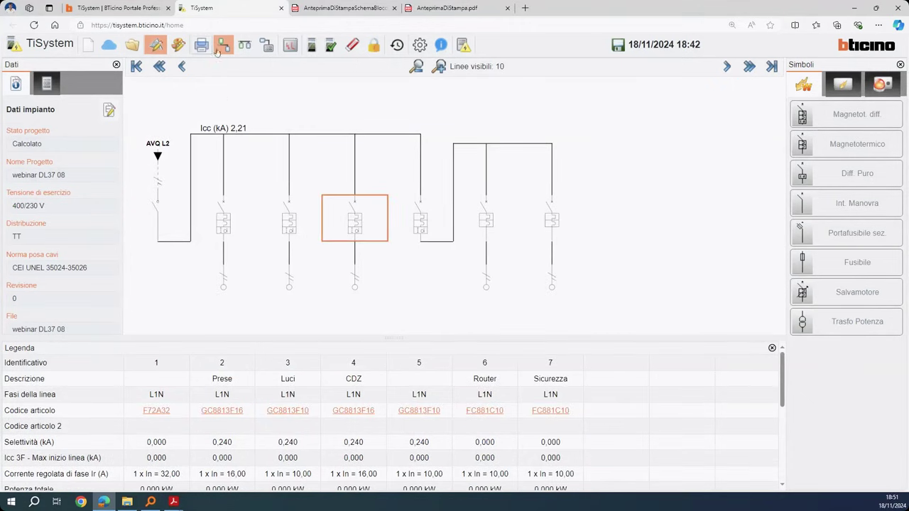
left_click(821, 115)
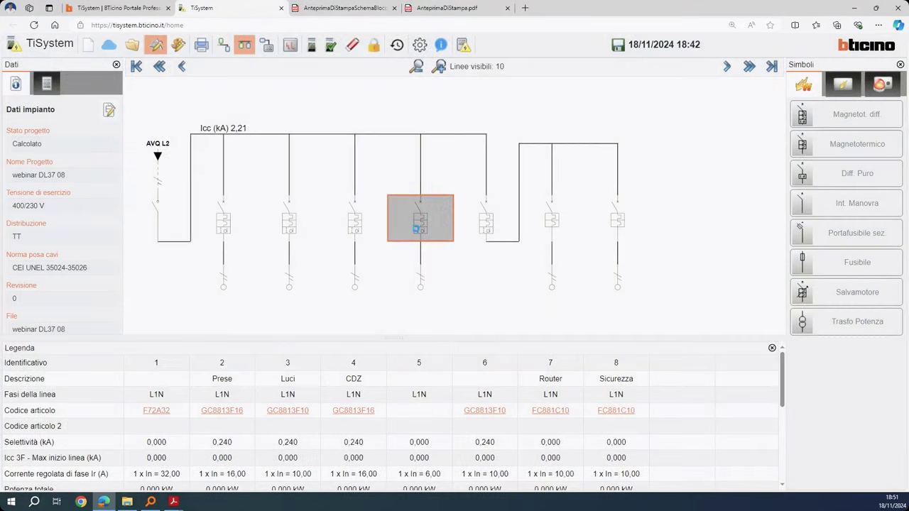
Describe the newly added line as "Piano induzione" and save its line data
double_click(420, 223)
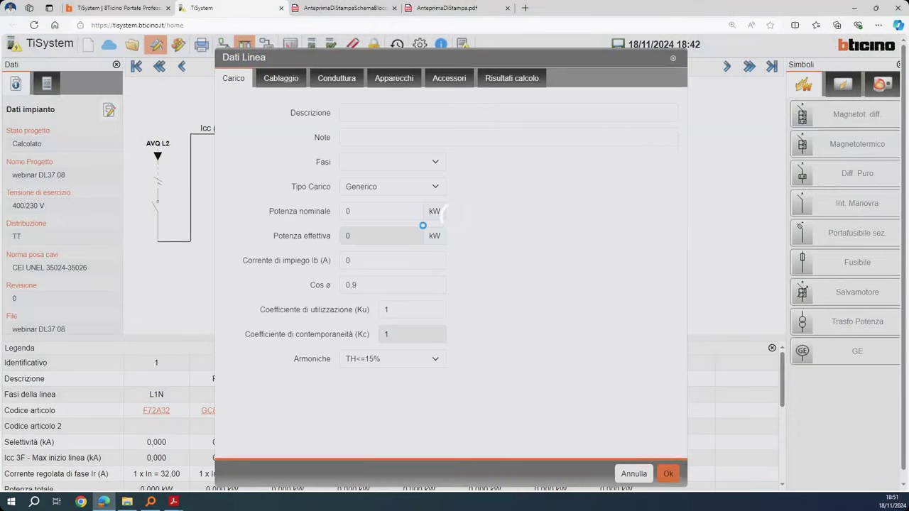
left_click(376, 113)
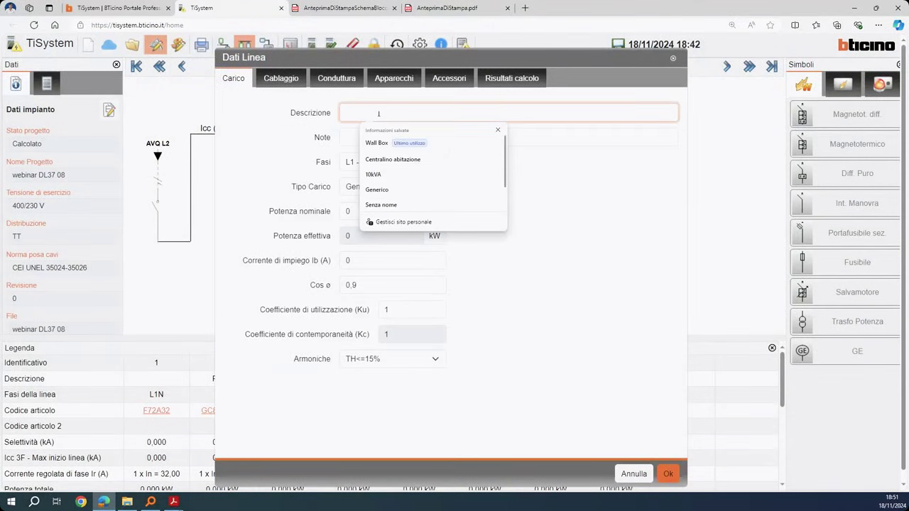
type("Piano")
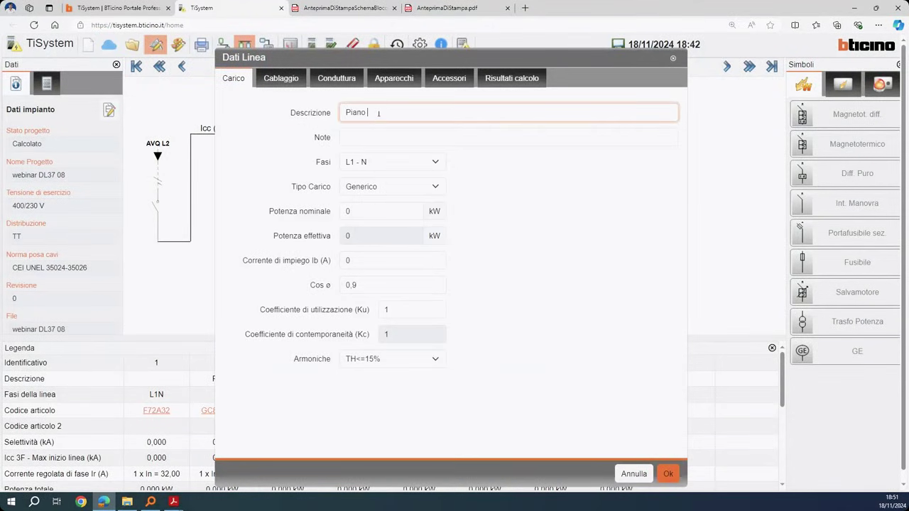
type(" induzione")
left_click(667, 473)
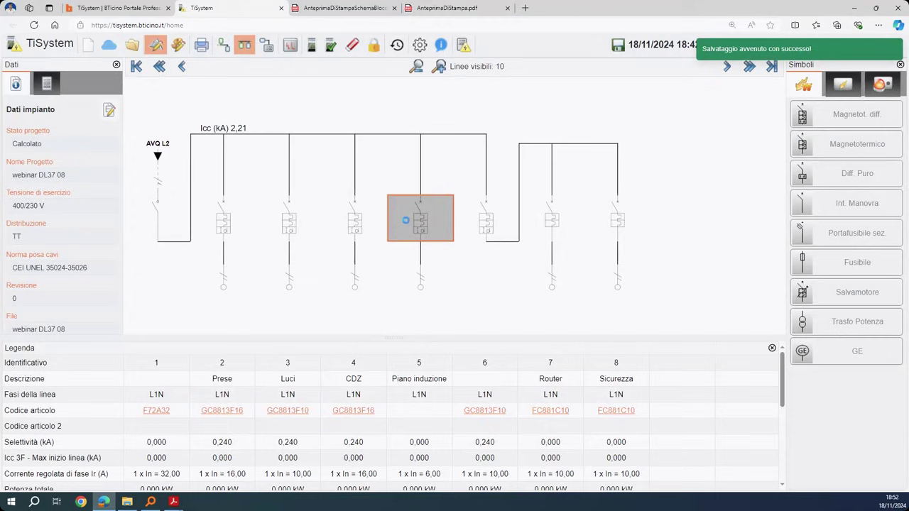
Set the Piano induzione device's nominal current to 25 A and search for matching articles
double_click(406, 221)
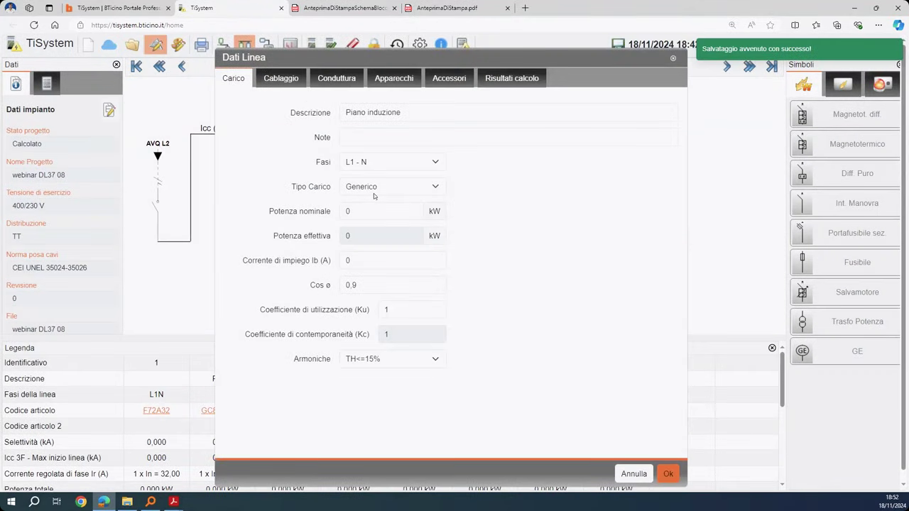
left_click(394, 78)
left_click(424, 245)
left_click(419, 334)
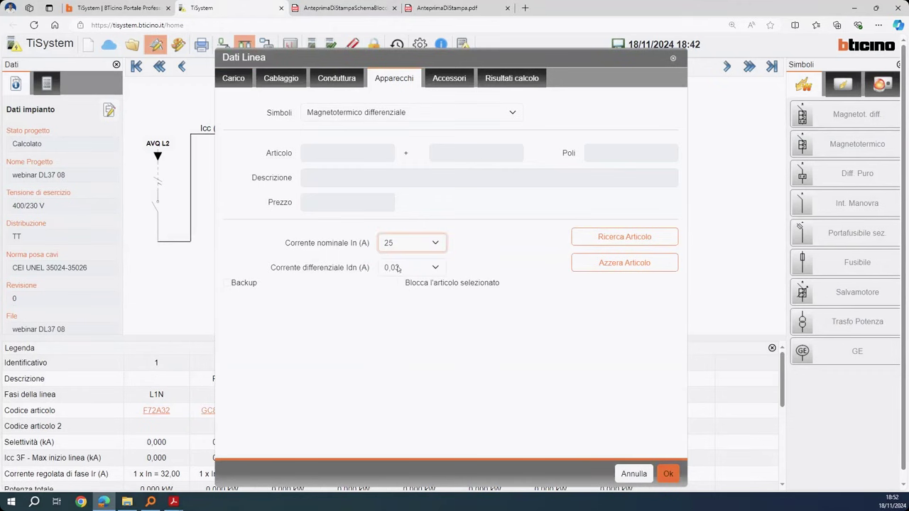
left_click(587, 236)
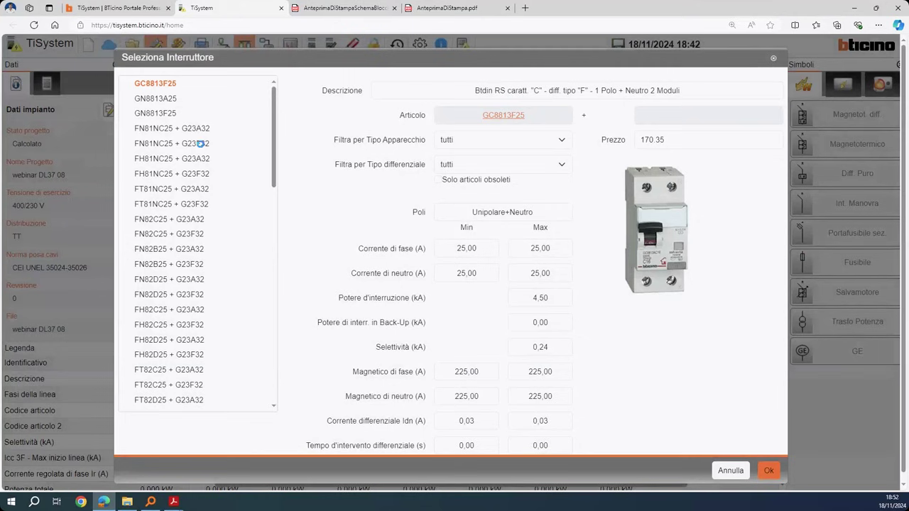
Compare the online catalogue pages of residual-current modules G23F32 and G23A32 from the FN81NC25 combinations, and close both pages
left_click(197, 144)
left_click(698, 116)
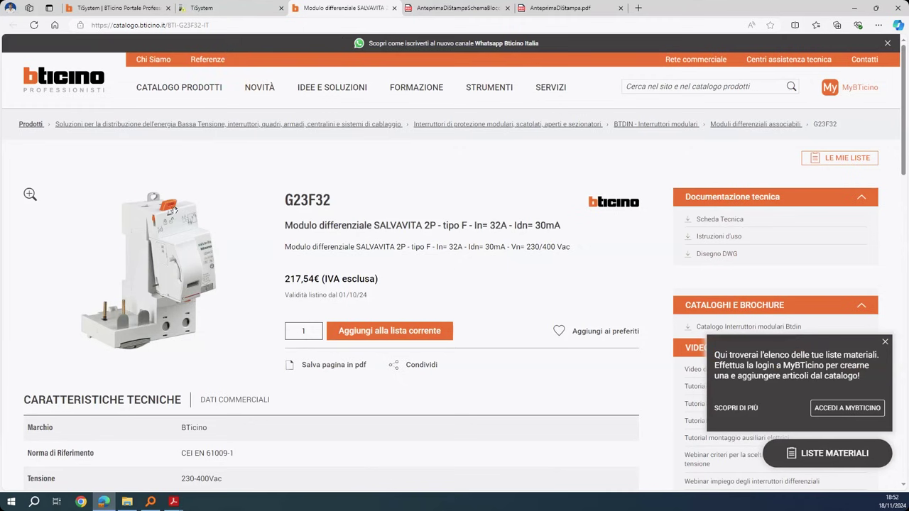
left_click(224, 7)
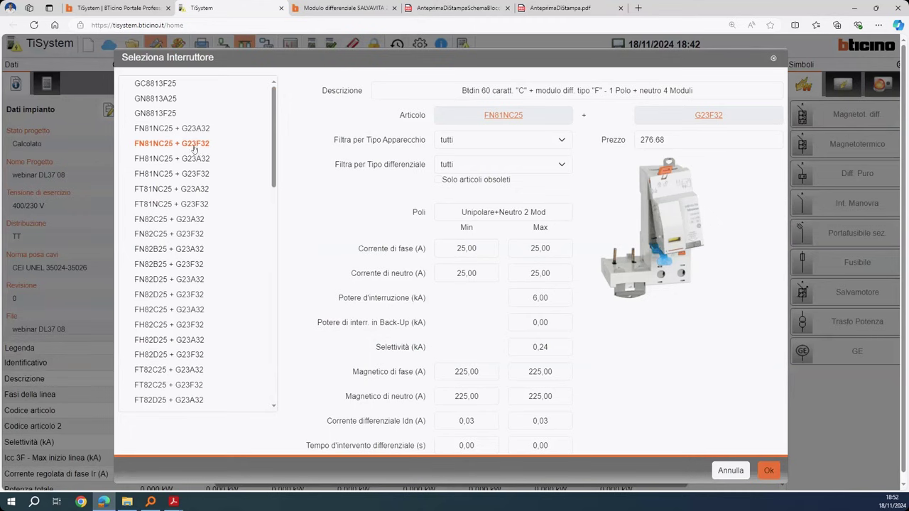
left_click(200, 130)
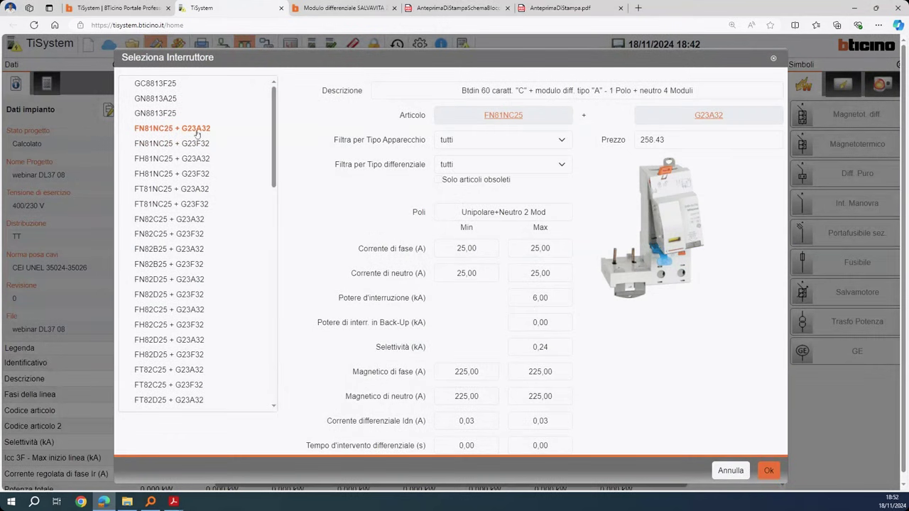
left_click(700, 116)
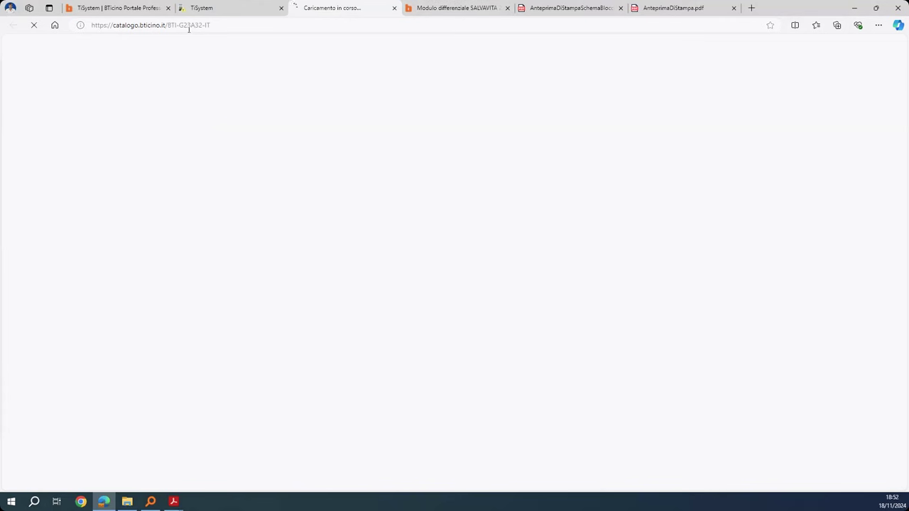
key("ctrl+Tab")
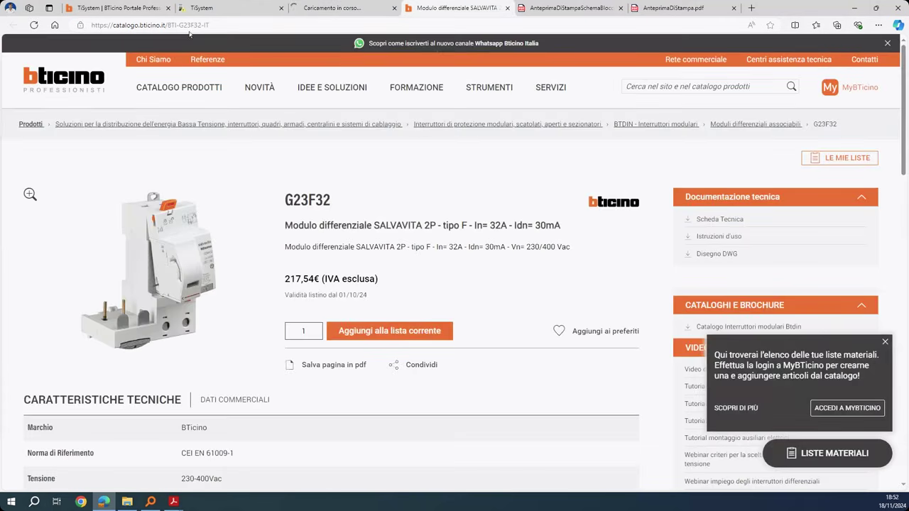
left_click(333, 8)
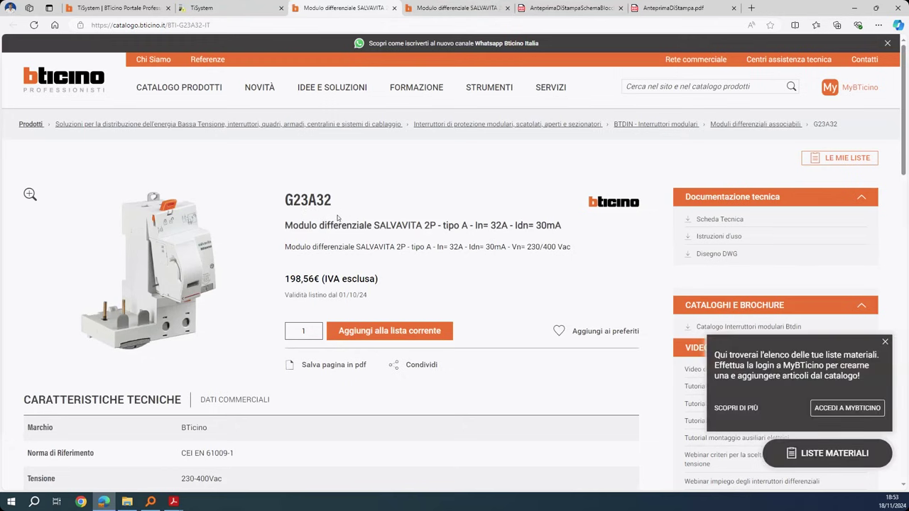
left_click(427, 10)
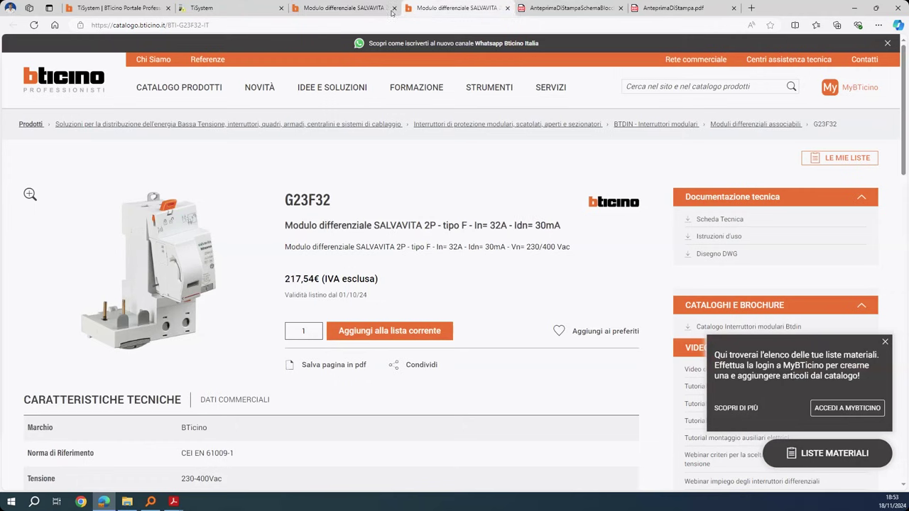
key("ctrl+shift+Tab")
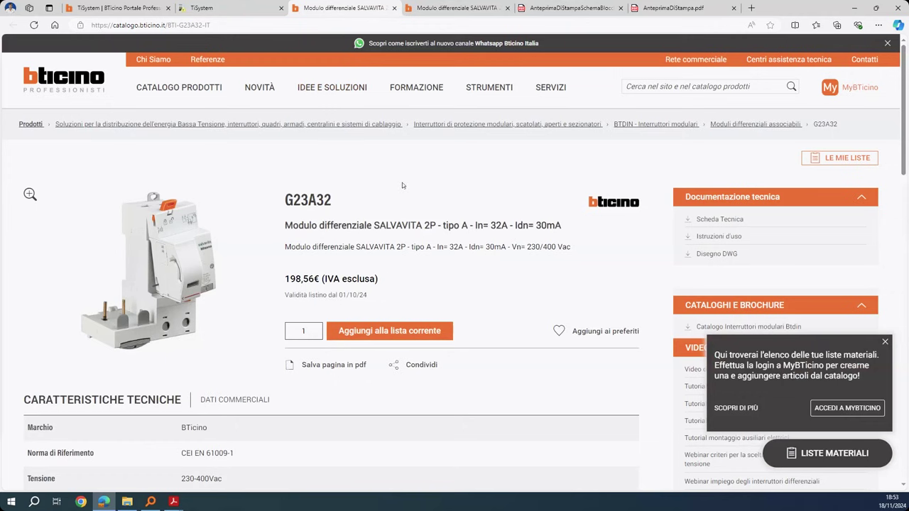
left_click(424, 8)
left_click(394, 8)
left_click(394, 8)
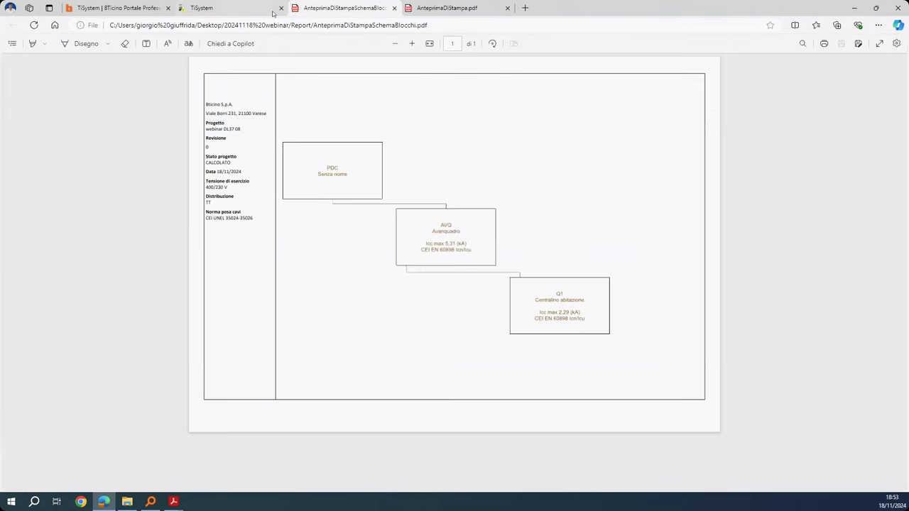
Assign article FN81NC25 + G23F32 to the Piano induzione line, save the line data and dismiss the calculation message
left_click(270, 9)
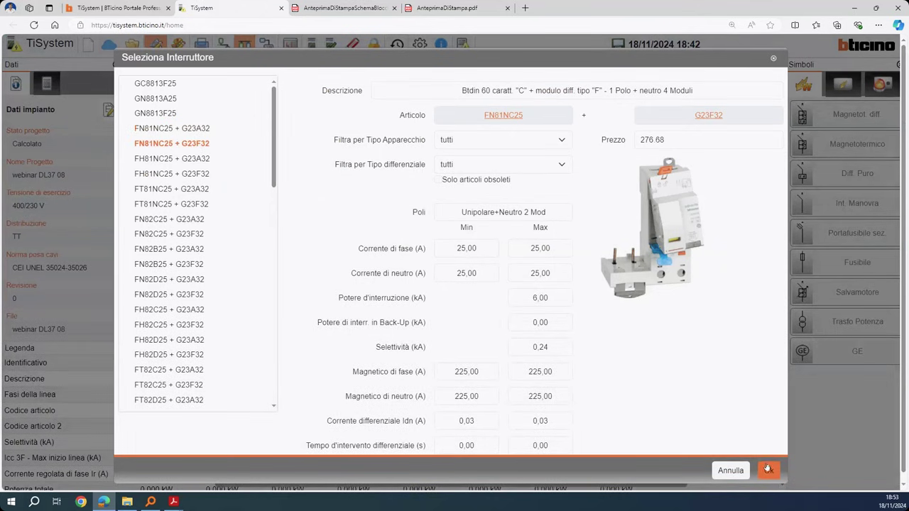
left_click(768, 469)
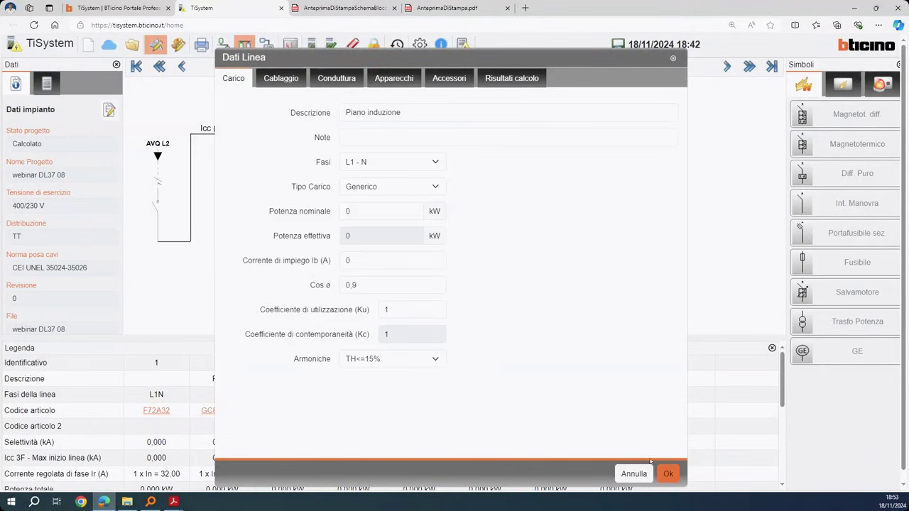
left_click(668, 473)
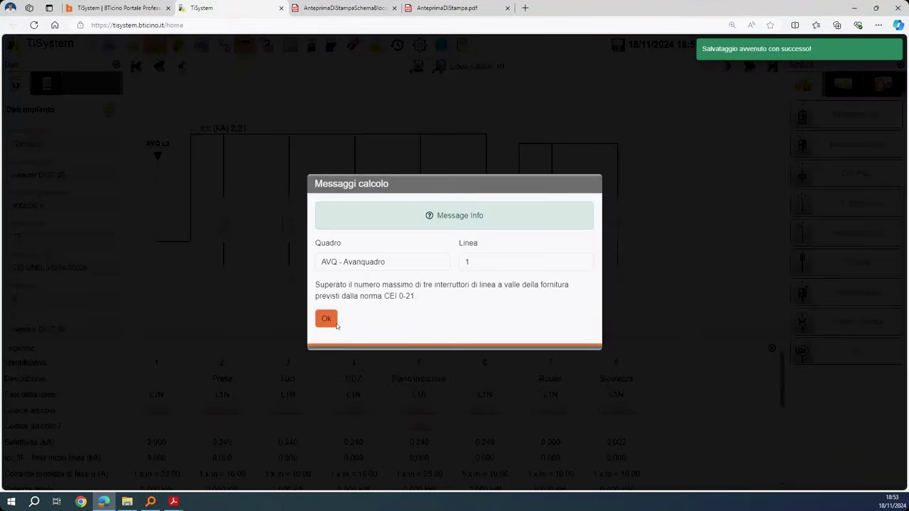
left_click(335, 323)
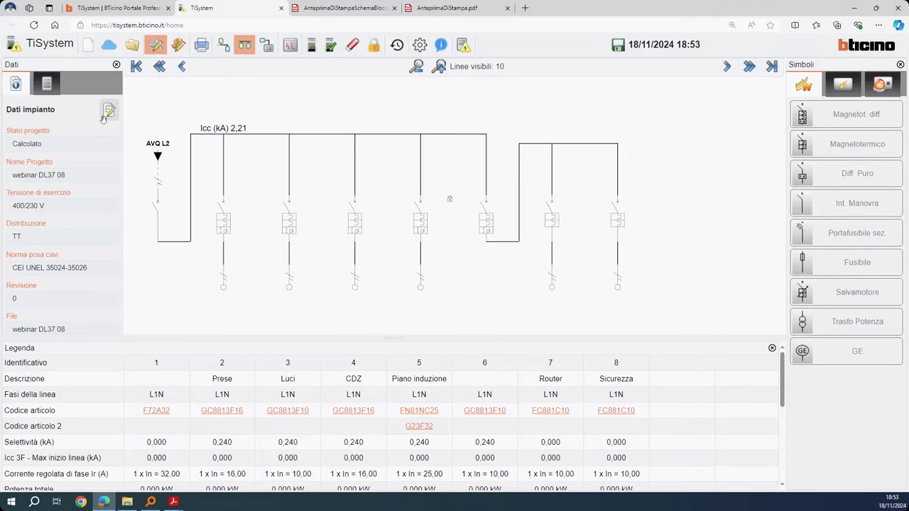
Set the project's revision to 1 in the system data, save it and dismiss the calculation message
left_click(105, 117)
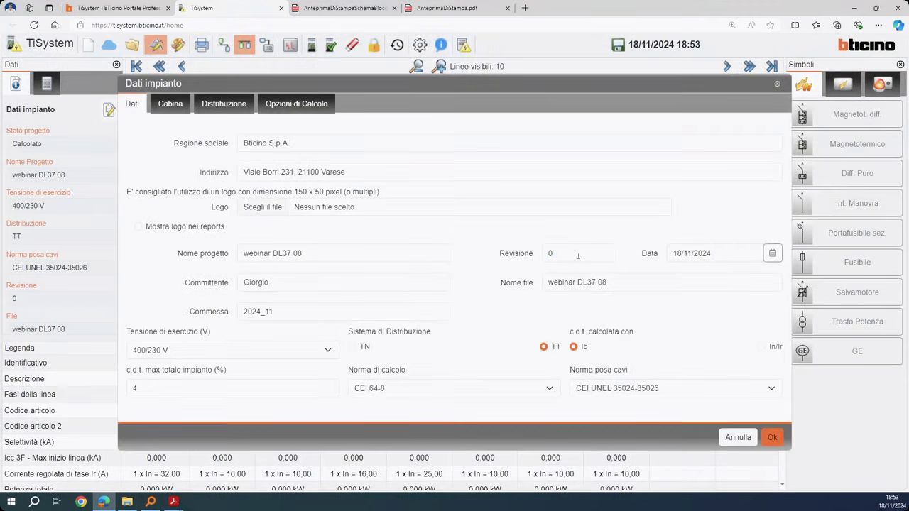
left_click(578, 256)
type("1")
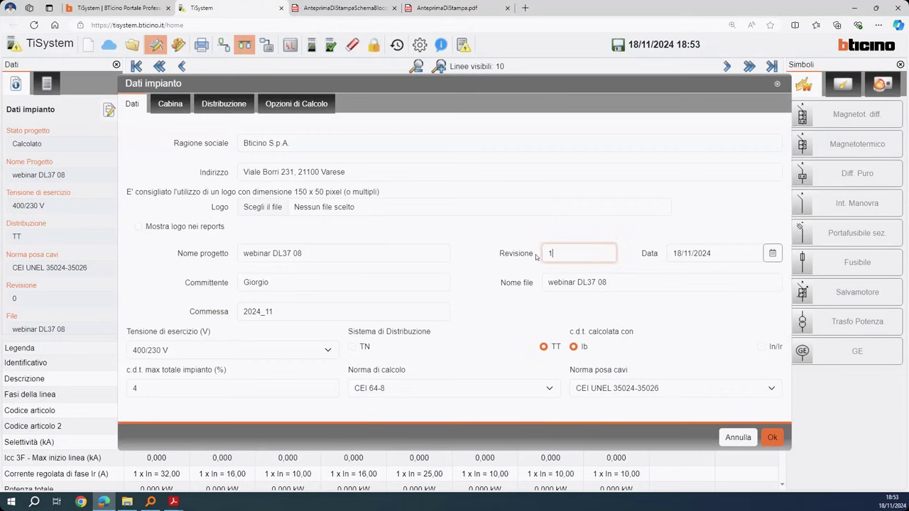
left_click(771, 437)
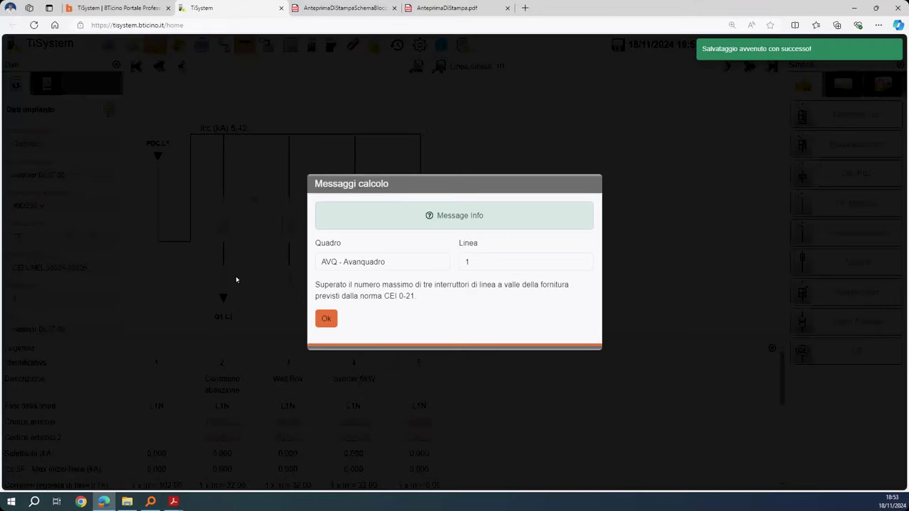
left_click(326, 317)
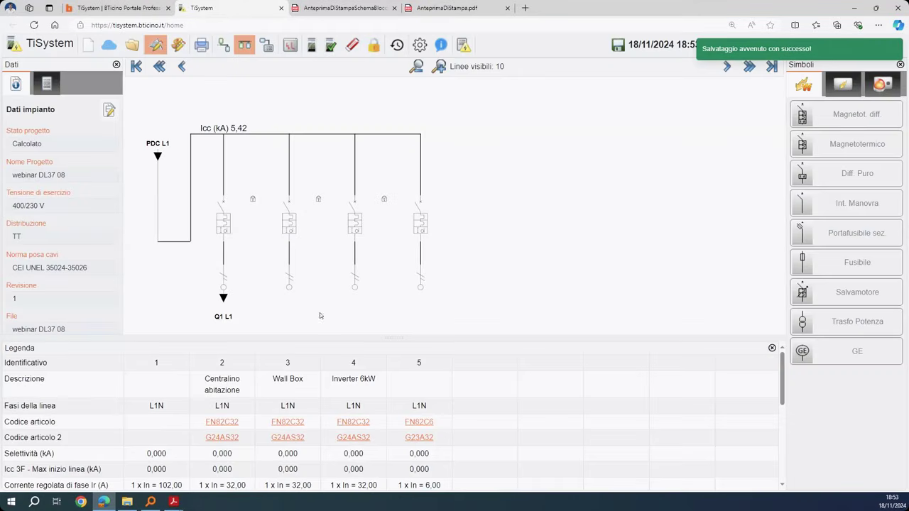
Display the wiring diagram of board Q1 - Centralino abitazione
left_click(48, 84)
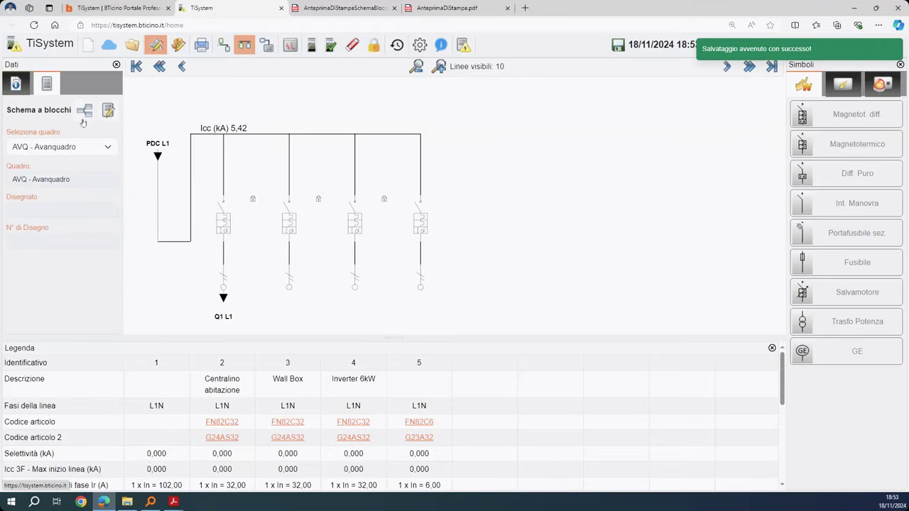
left_click(84, 148)
left_click(83, 189)
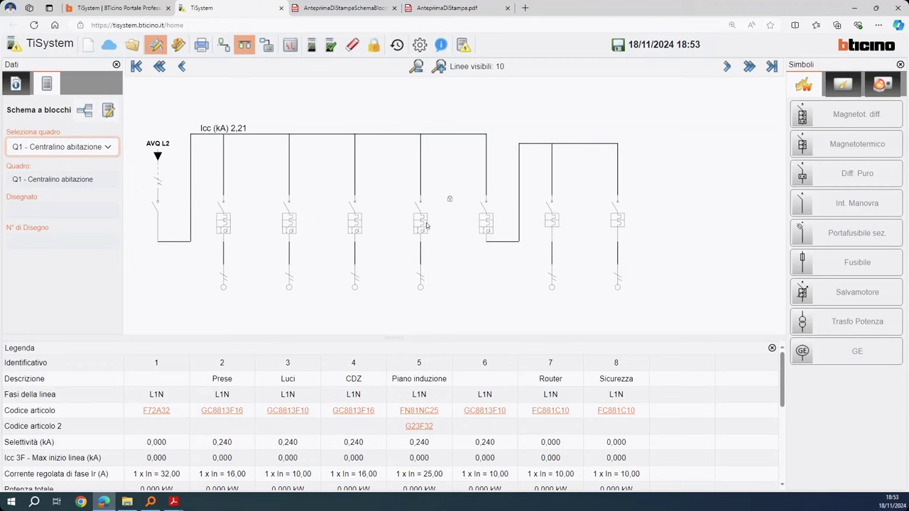
Export the project as webinar DL37 08_1.ti8 into the 20241118 webinar folder
left_click(462, 47)
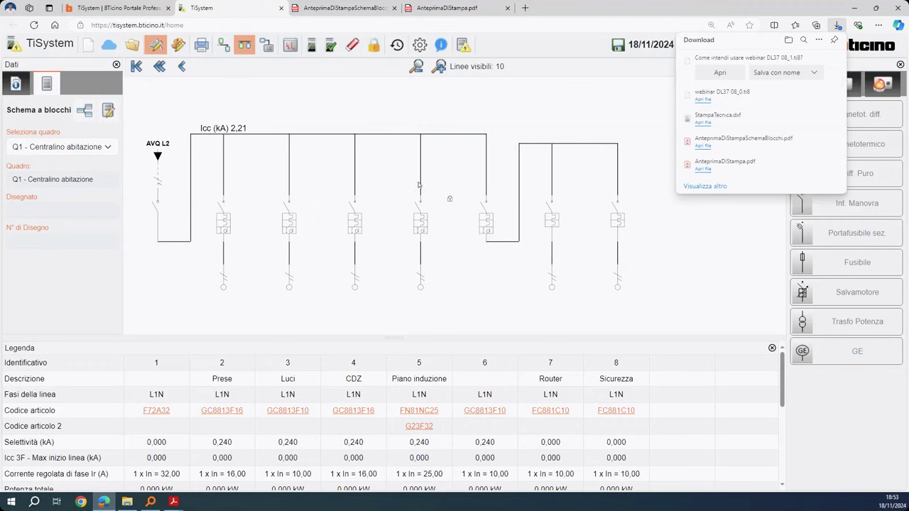
left_click(796, 73)
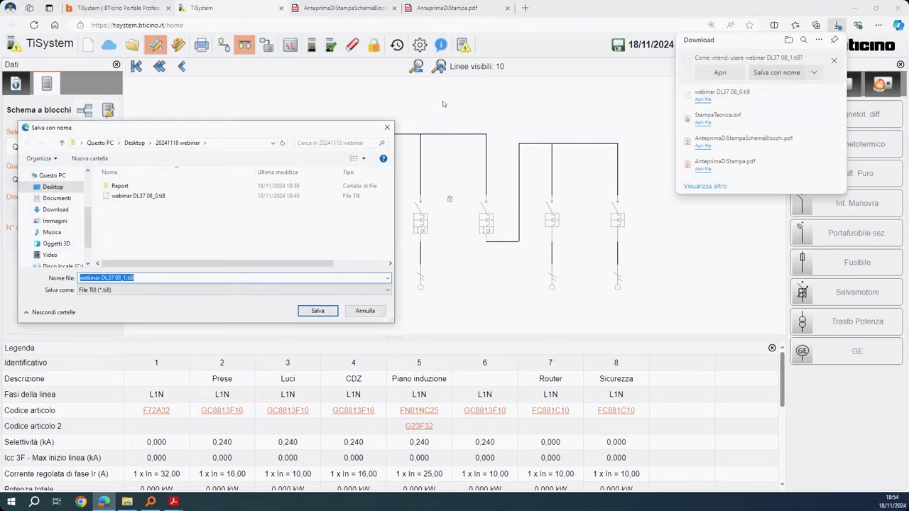
left_click(153, 238)
left_click(129, 278)
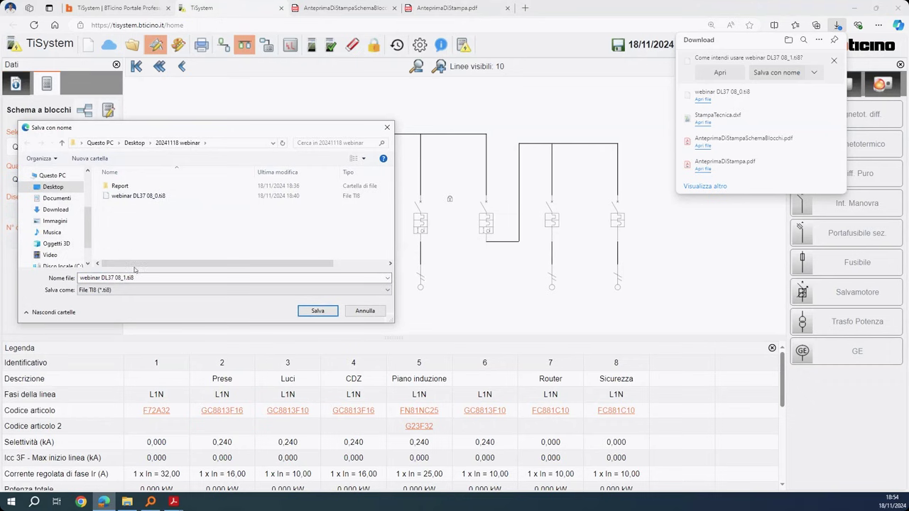
left_click(316, 312)
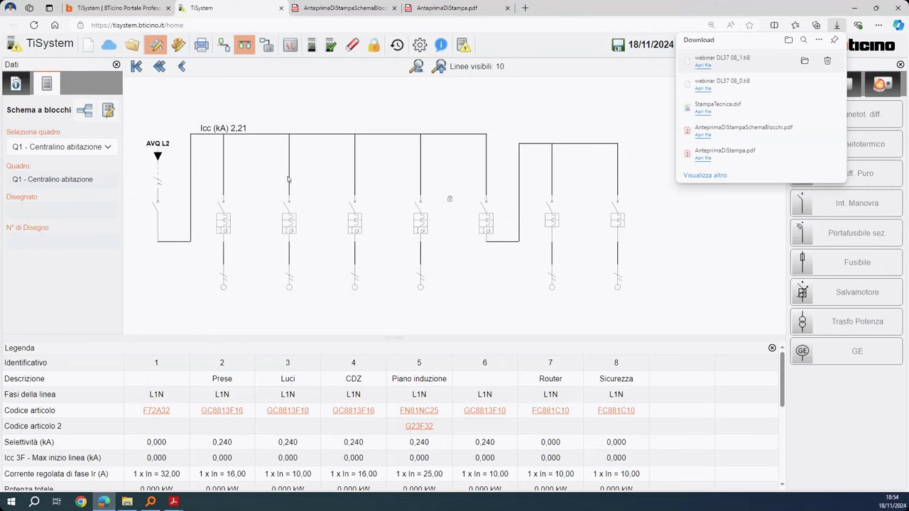
Start TiQuadri 1.5 and load webinar DL37 08_1.ti8 as the TiSystem file to import
left_click(10, 501)
type("tiq")
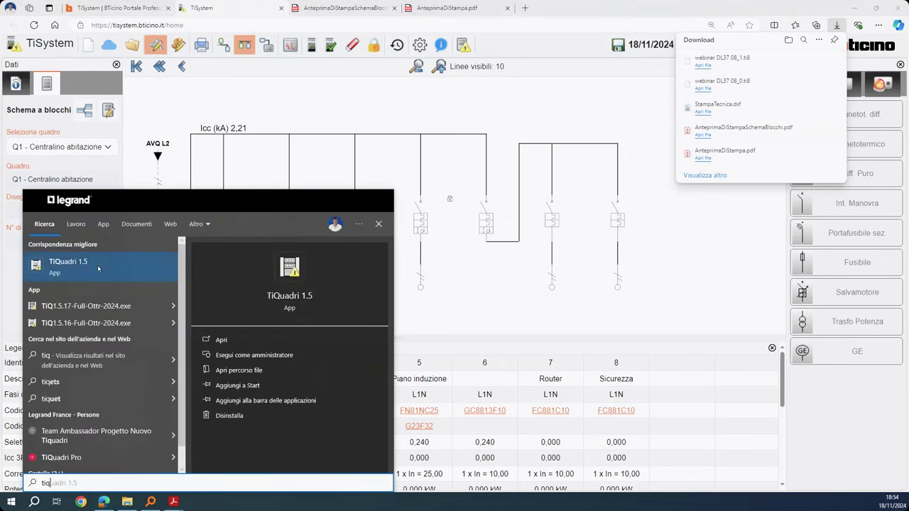
left_click(99, 266)
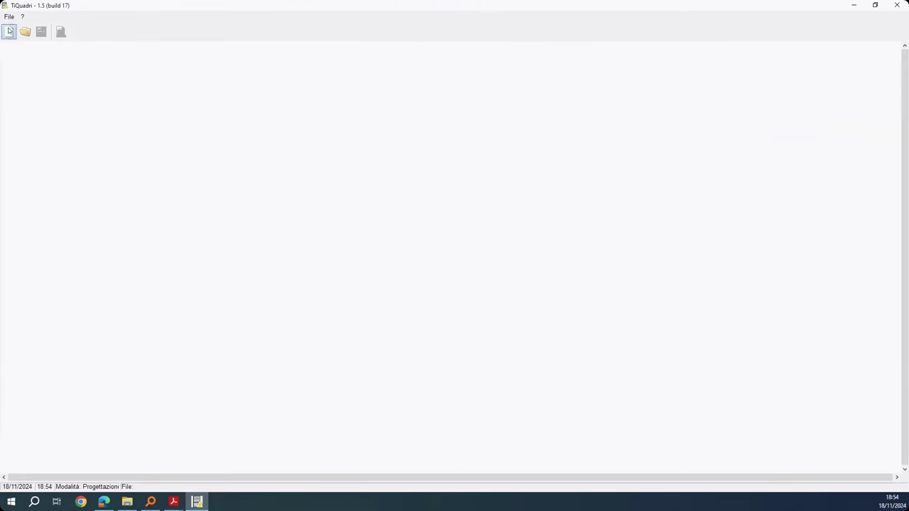
left_click(9, 16)
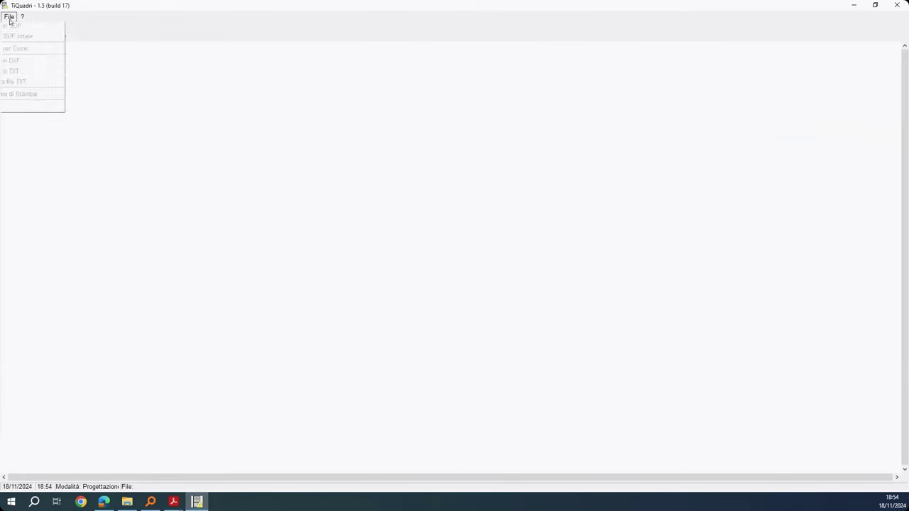
left_click(39, 61)
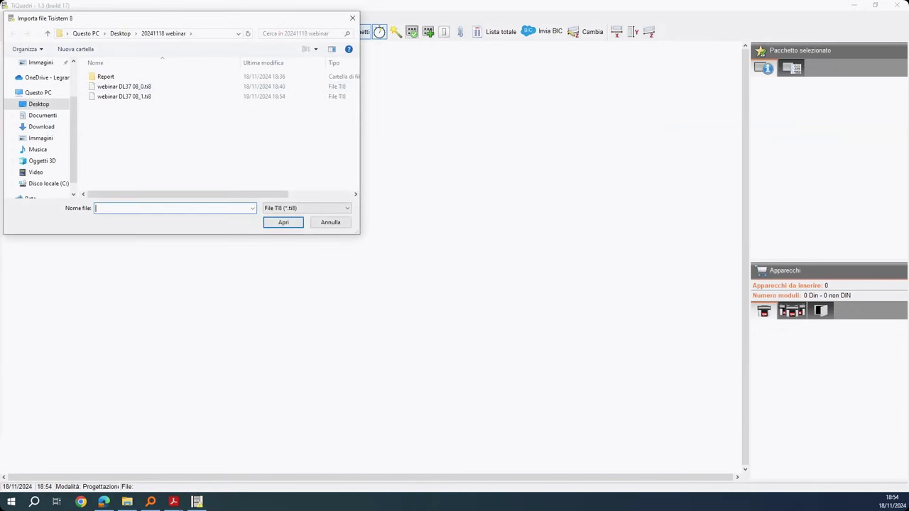
left_click(143, 100)
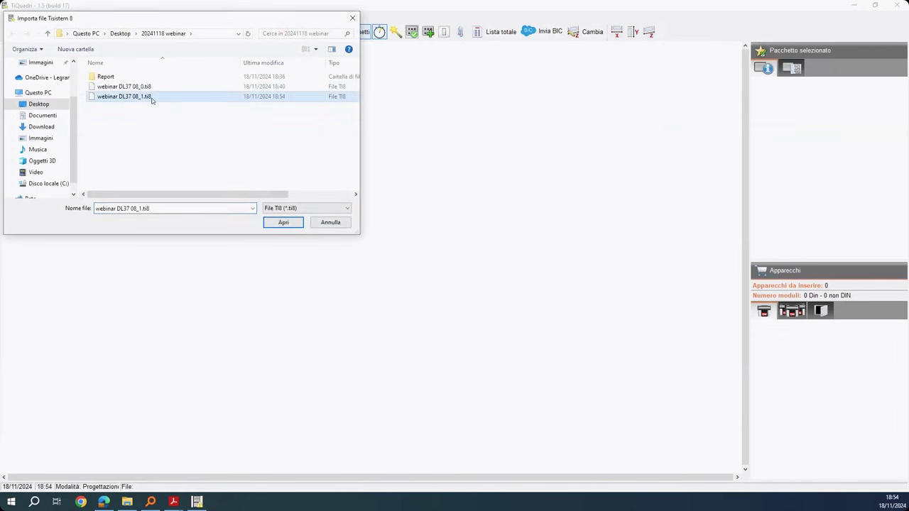
left_click(284, 222)
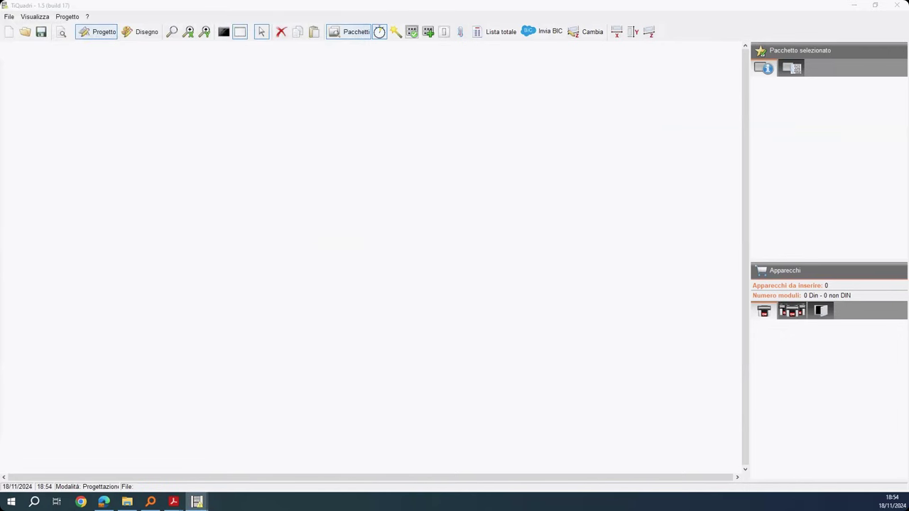
Import board Q1-Centralino abitazione, linking it to the existing Q1 Centralino abitazione.mhq from the 20241118 webinar folder on the Desktop
left_click(355, 199)
left_click(346, 220)
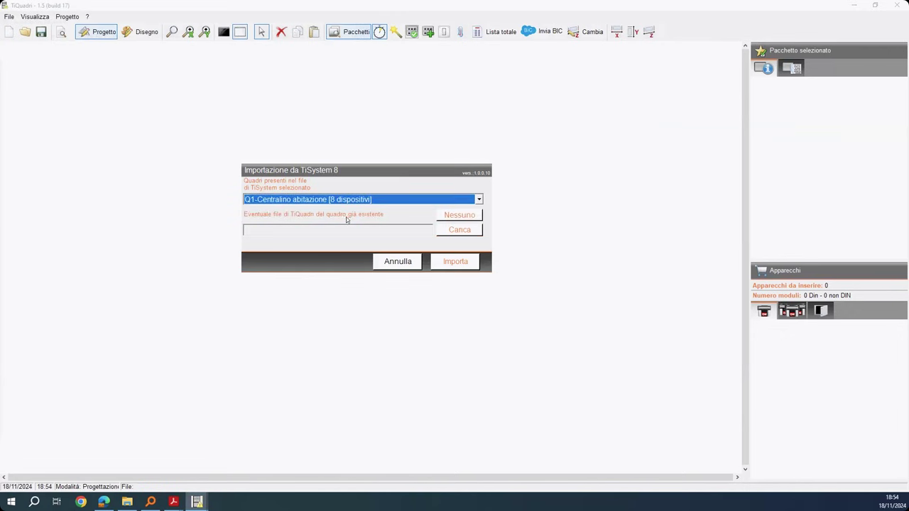
left_click(447, 232)
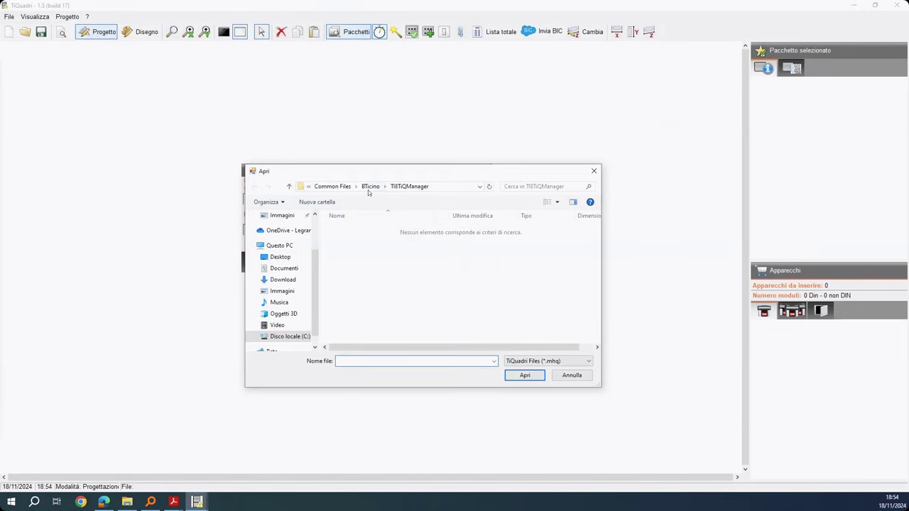
left_click(288, 258)
double_click(354, 243)
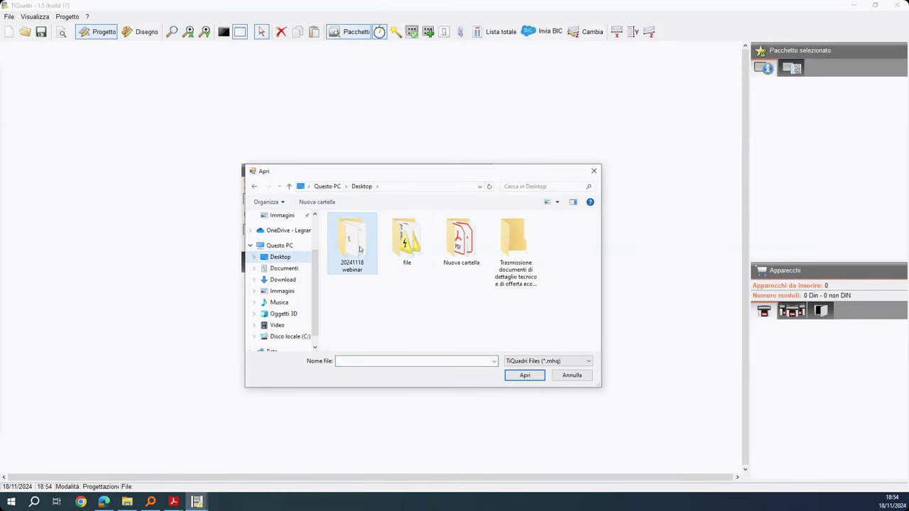
left_click(357, 240)
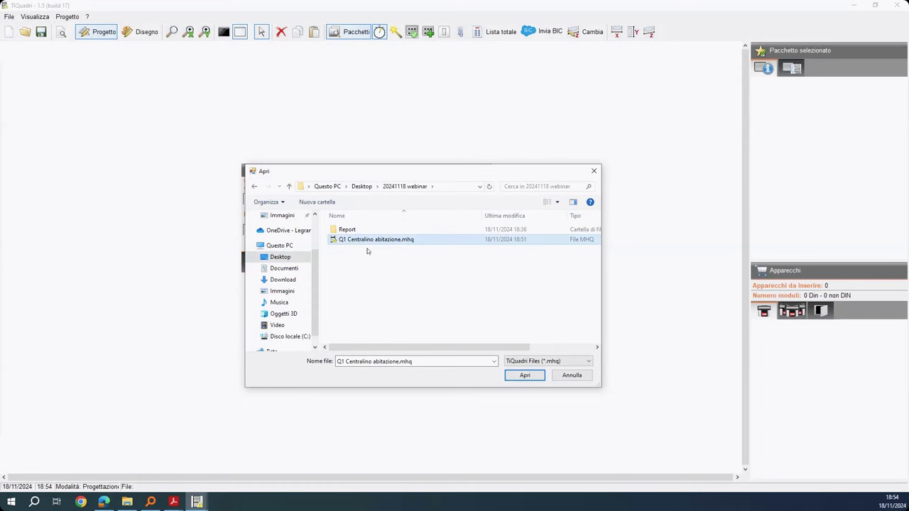
left_click(525, 375)
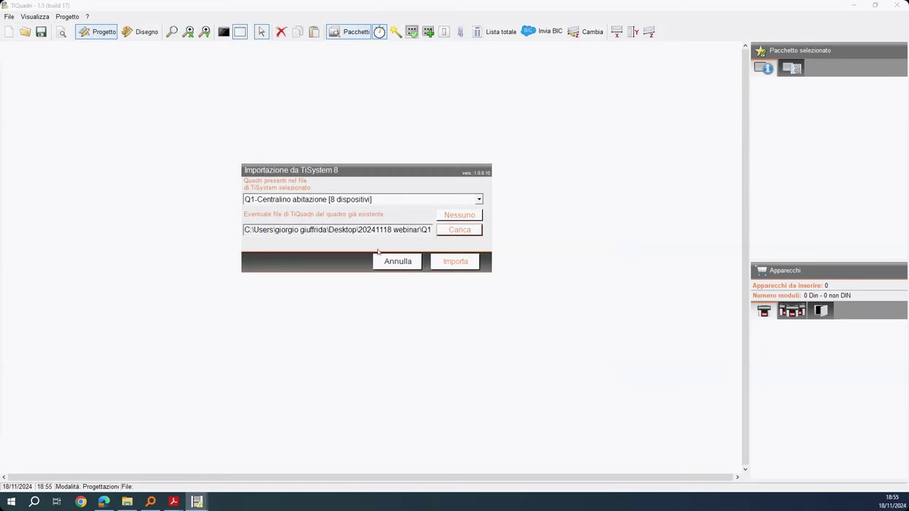
left_click(472, 262)
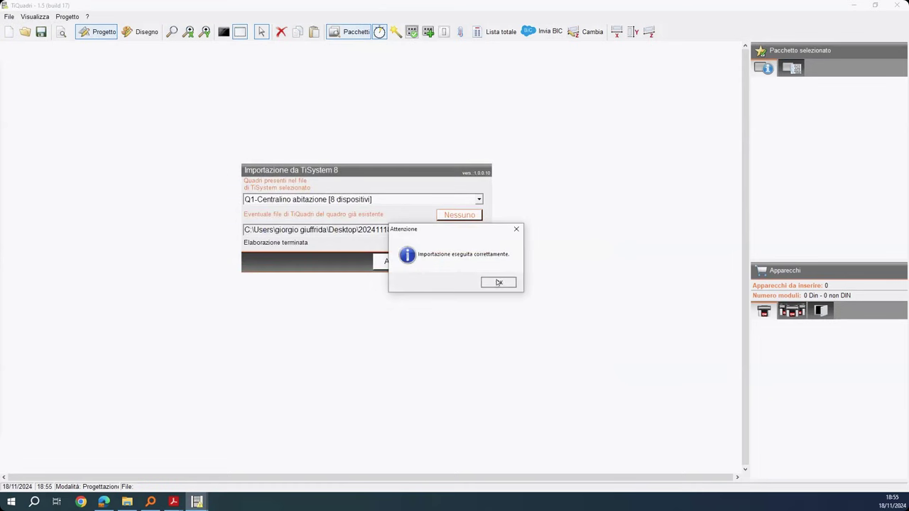
left_click(496, 282)
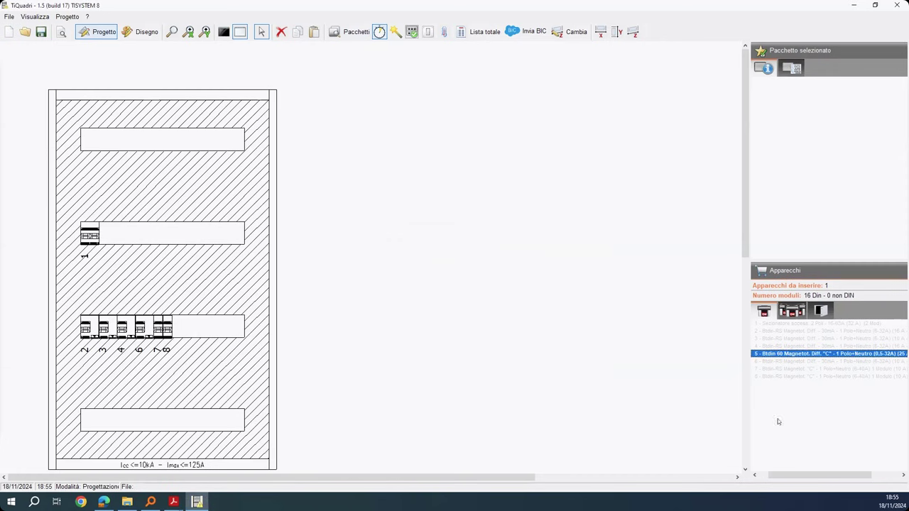
Check device 5 against the TiSystem diagram and place this 25 A Btdin 60 breaker on the third DIN rail, beside the other breakers
left_click(779, 377)
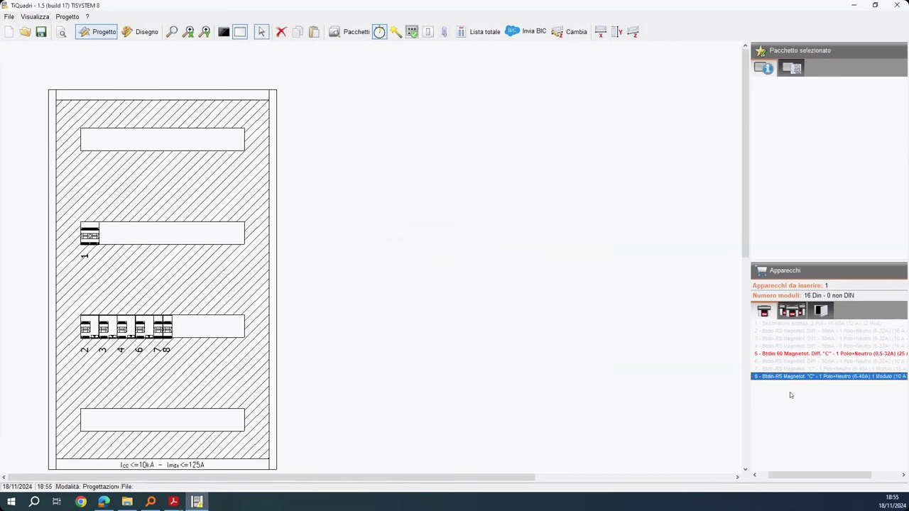
left_click(791, 354)
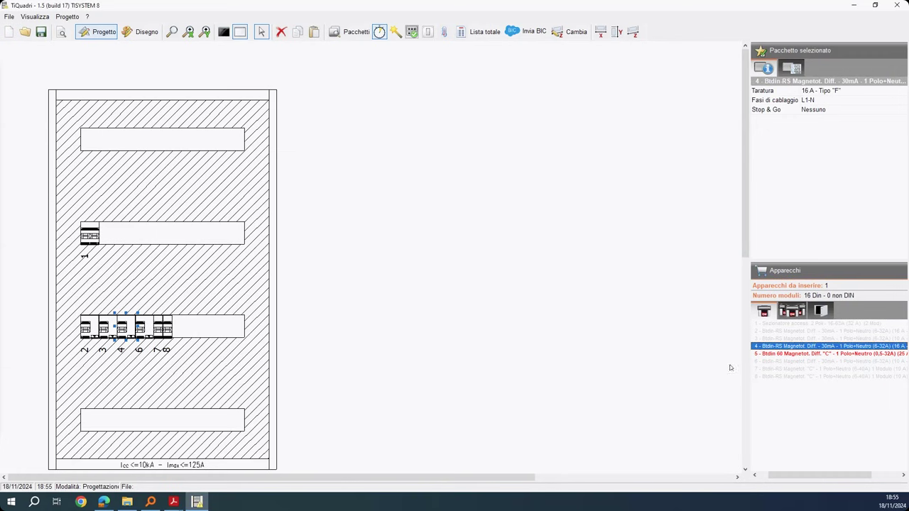
left_click(785, 355)
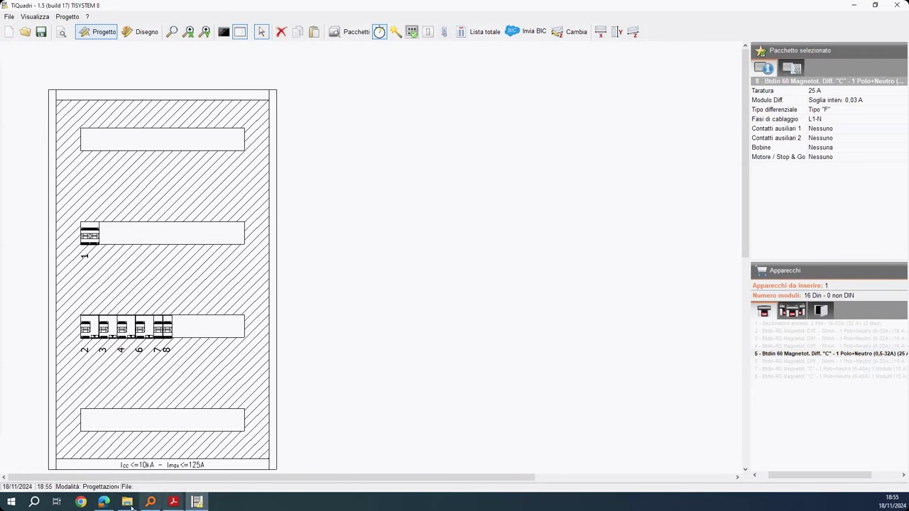
left_click(104, 502)
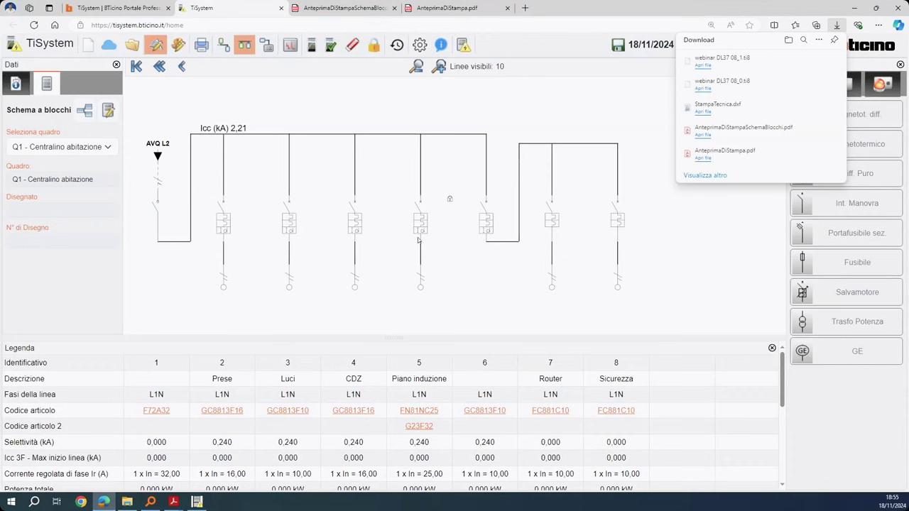
left_click(854, 10)
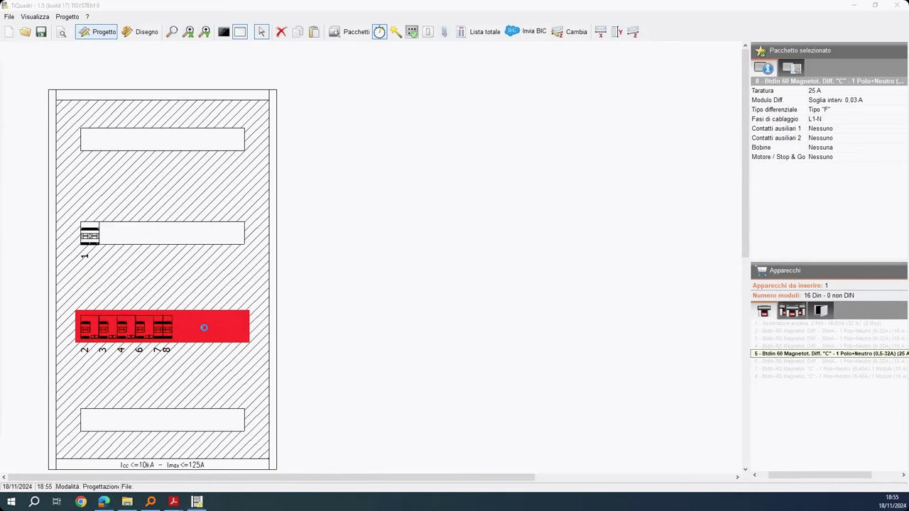
left_click(204, 327)
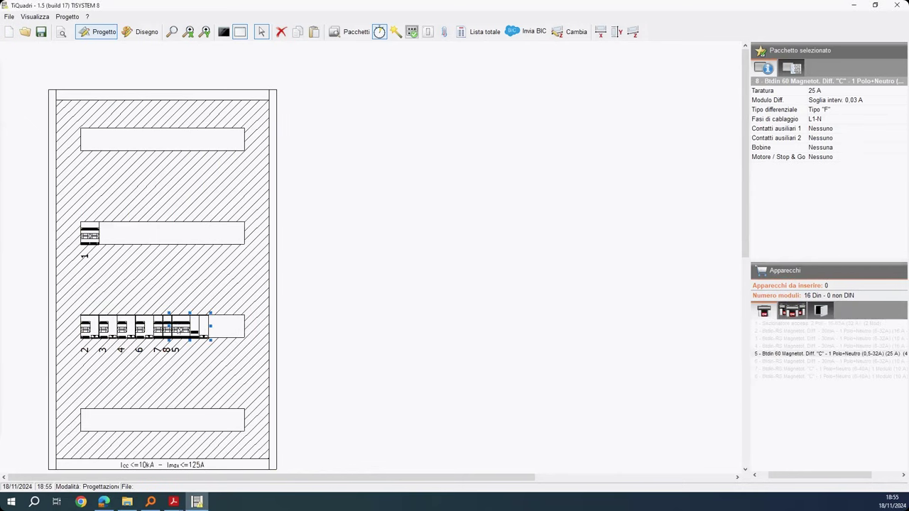
Rearrange the breakers on the third DIN rail into numerical order from 2 to 8, with device 5 between 4 and 6
left_click_drag(186, 331, 153, 333)
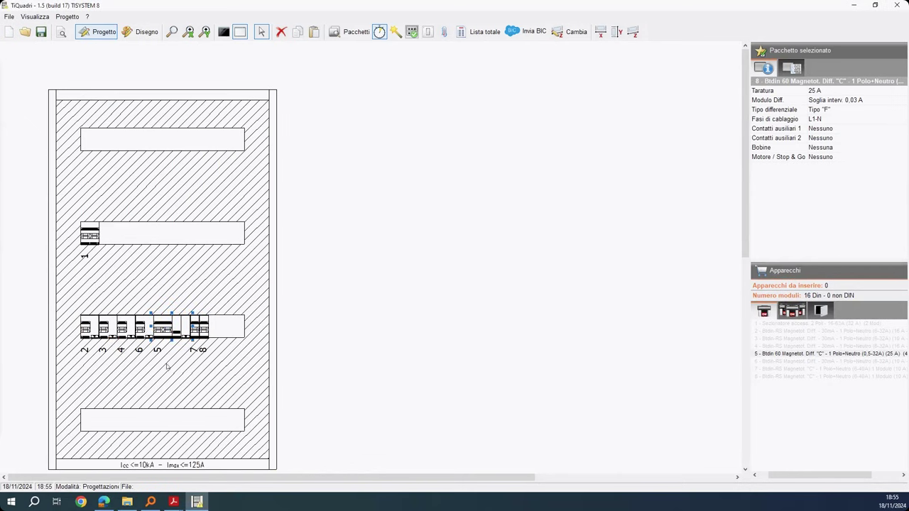
left_click_drag(145, 330, 194, 329)
left_click(183, 330)
left_click_drag(184, 330, 203, 332)
left_click(217, 329)
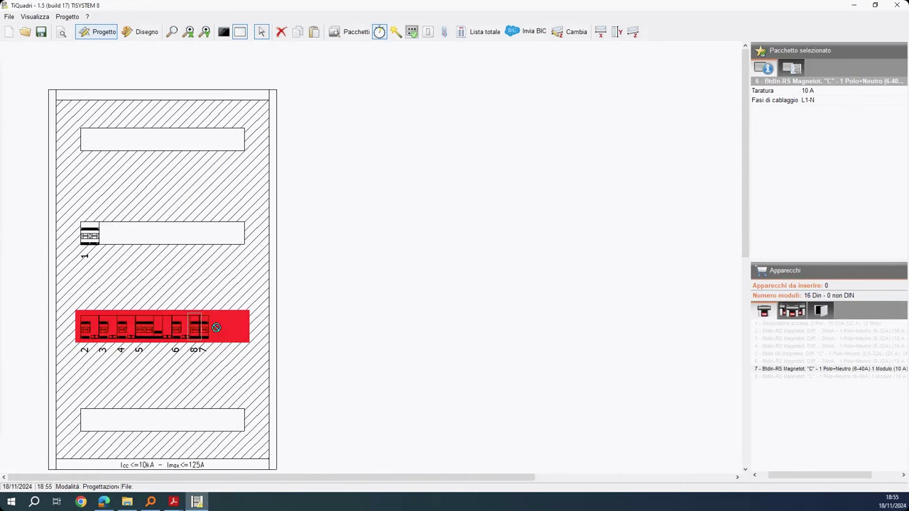
left_click(195, 331)
left_click(206, 331)
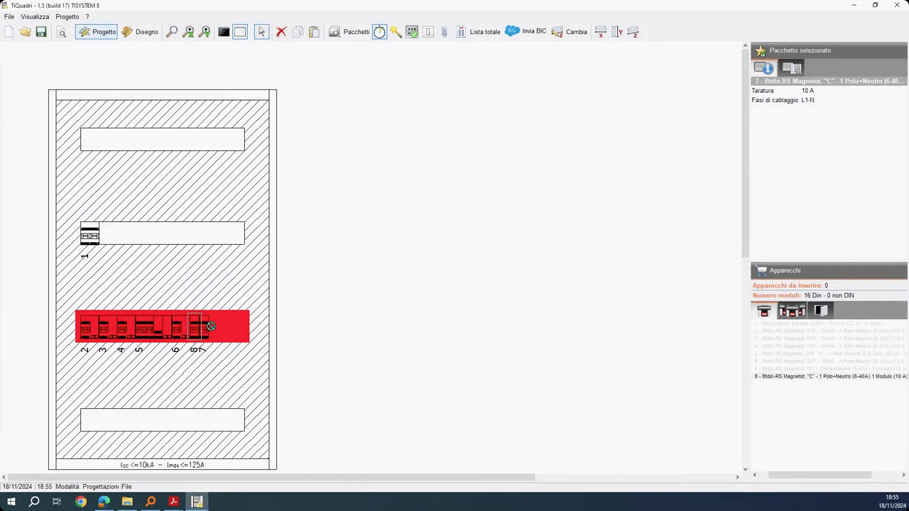
left_click(203, 328)
left_click(203, 366)
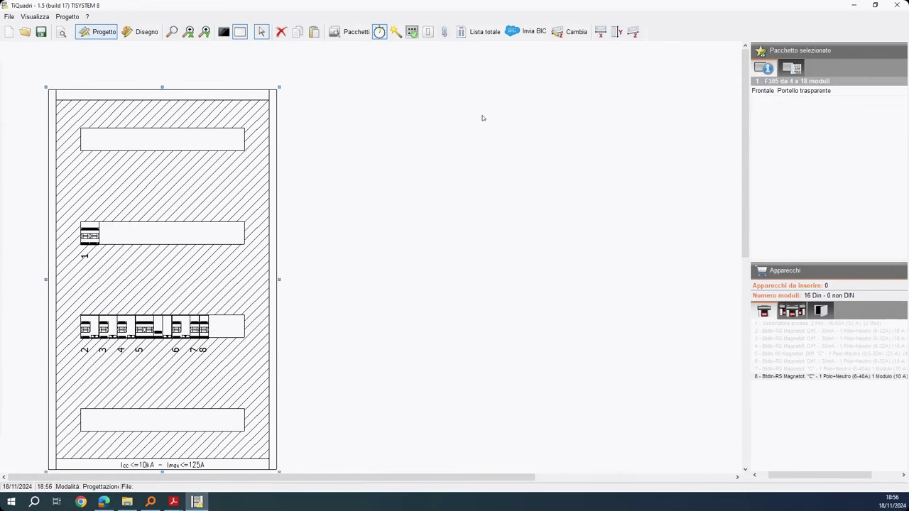
Export the board front's print preview as the PDF Frontequadro_1 in the Report folder and close the preview
left_click(60, 33)
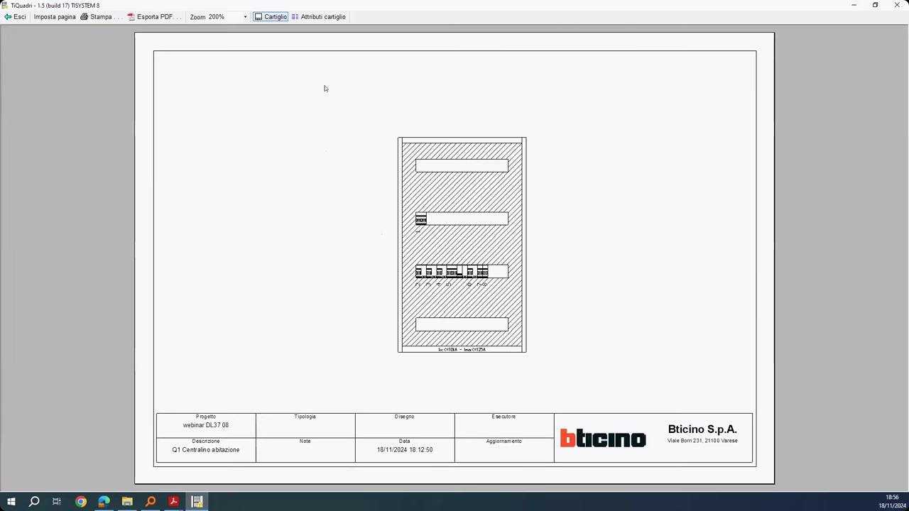
left_click(154, 17)
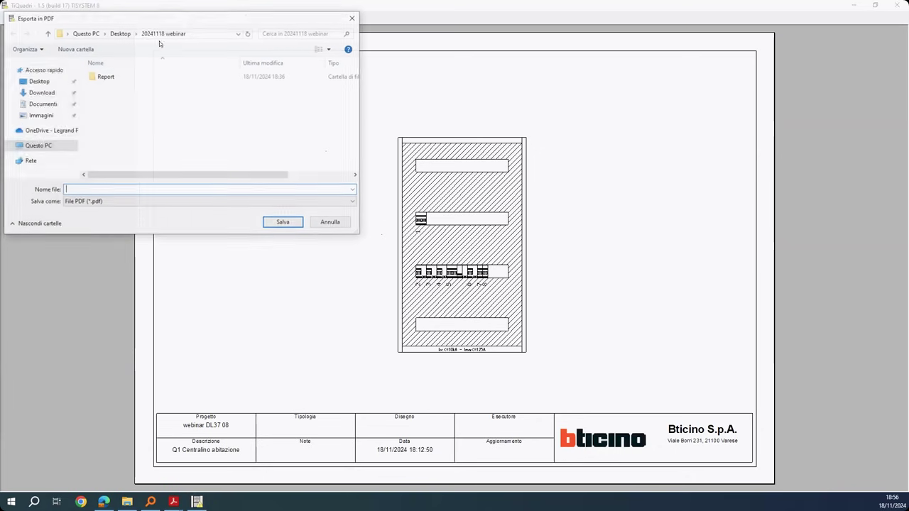
double_click(105, 76)
left_click(118, 189)
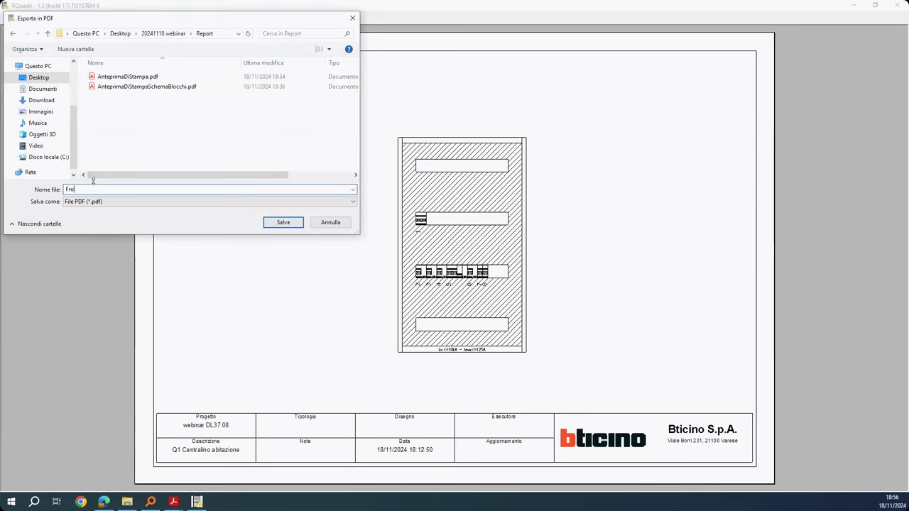
type("ntequadro_1")
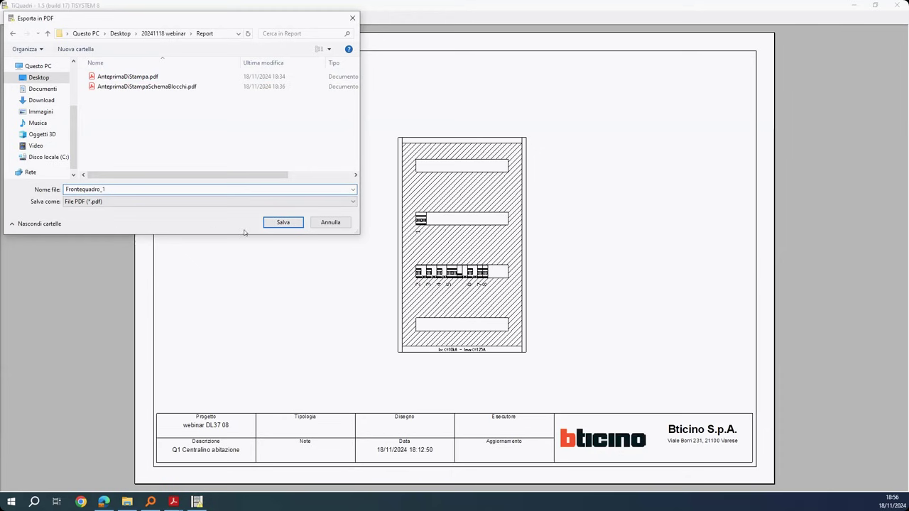
left_click(281, 225)
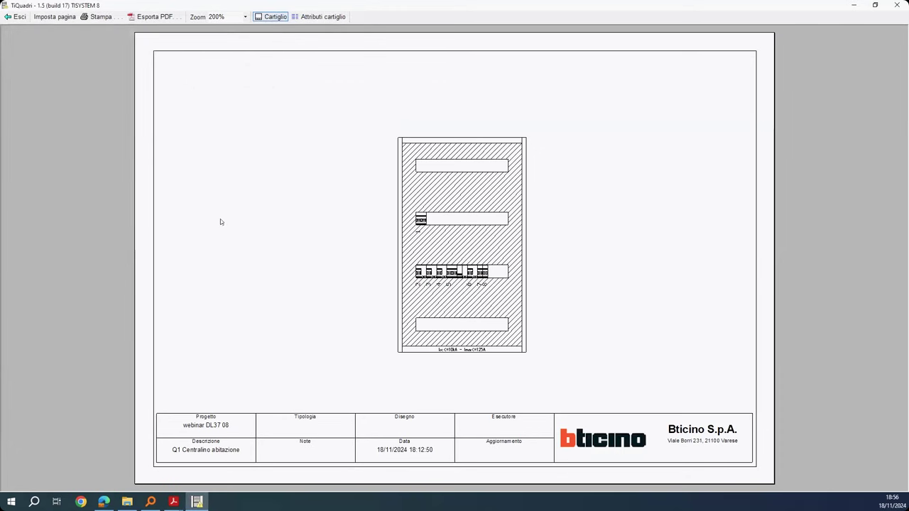
left_click(18, 17)
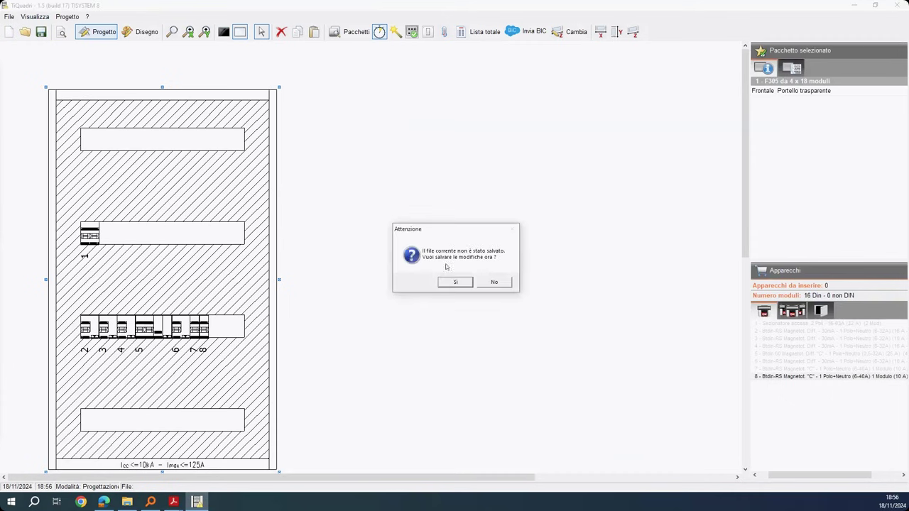
Save the board project as Q1 Centralino abitazione_1.mhq in the Report folder and close the program
left_click(456, 283)
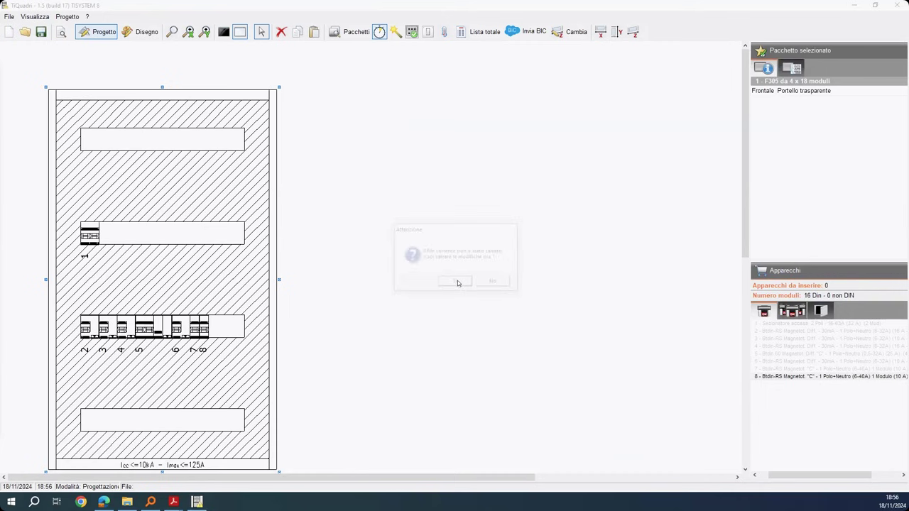
left_click(147, 200)
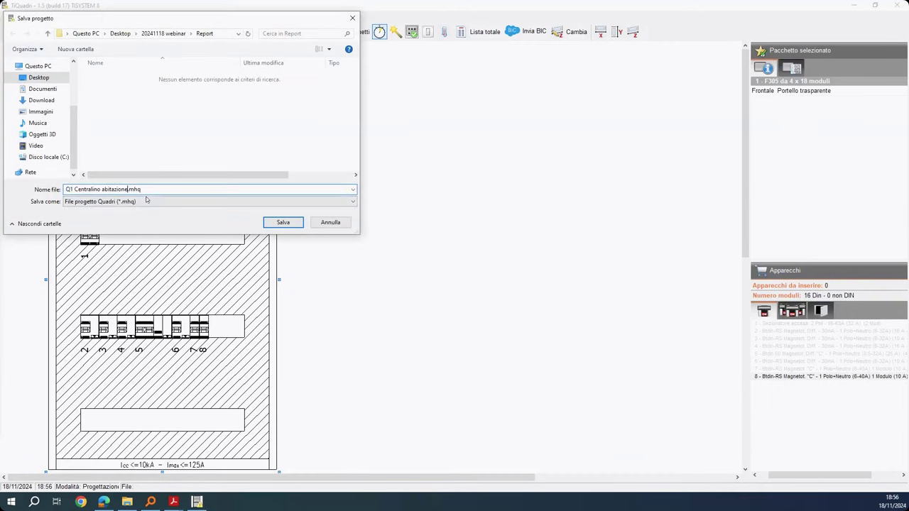
type("1")
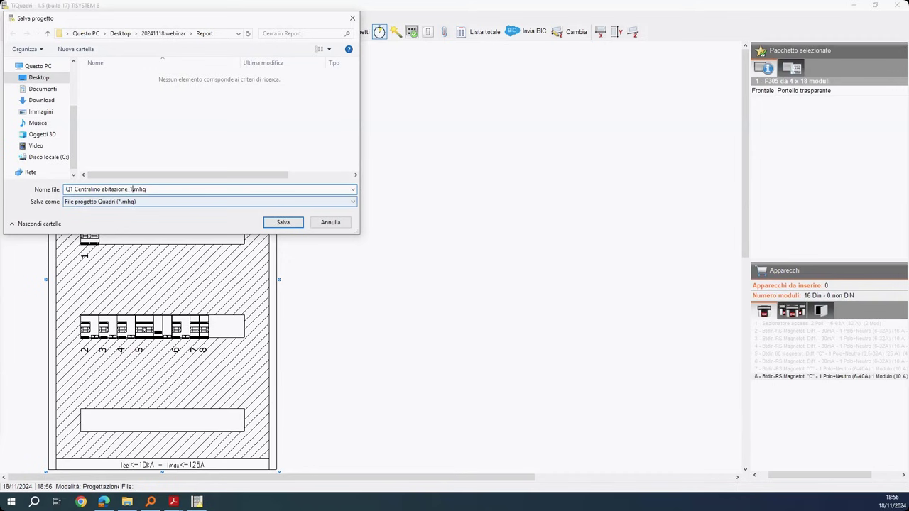
key("Return")
left_click(465, 282)
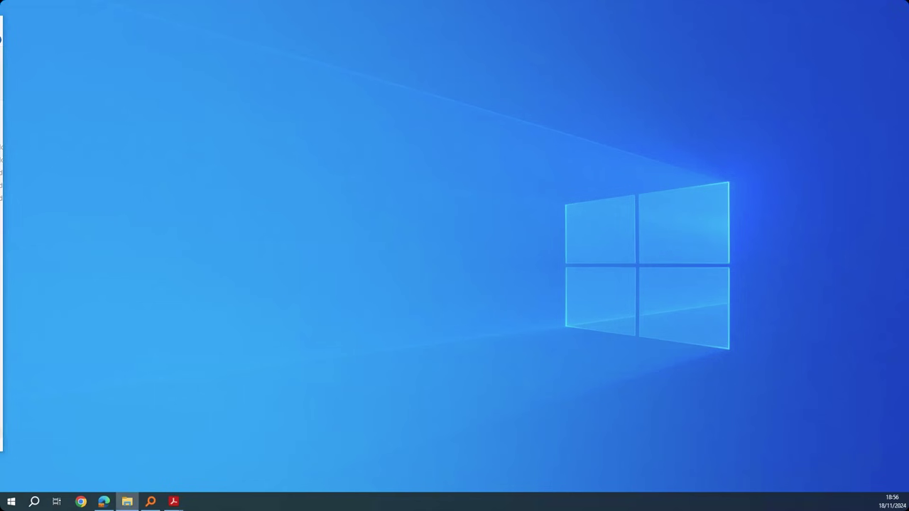
Move Q1 Centralino abitazione_1.mhq from the Report folder up into the 20241118 webinar folder on the Desktop
left_click_drag(165, 177, 260, 156)
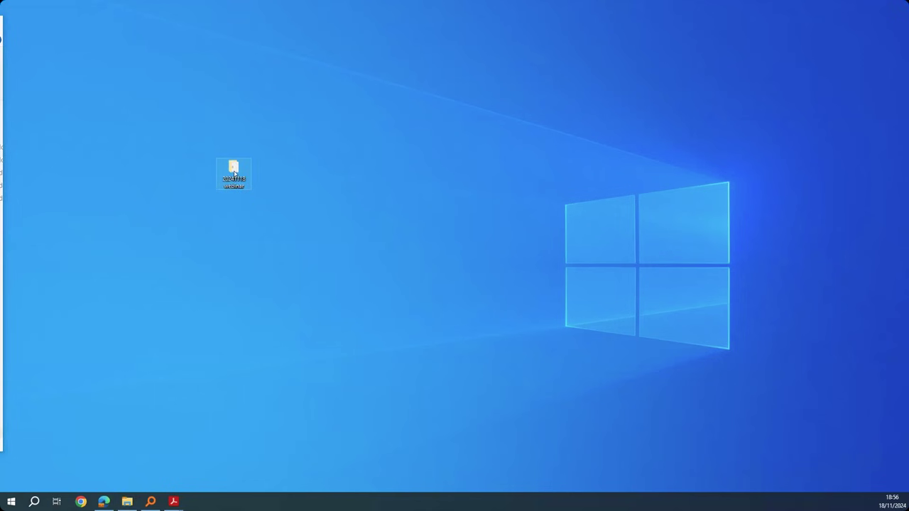
double_click(234, 173)
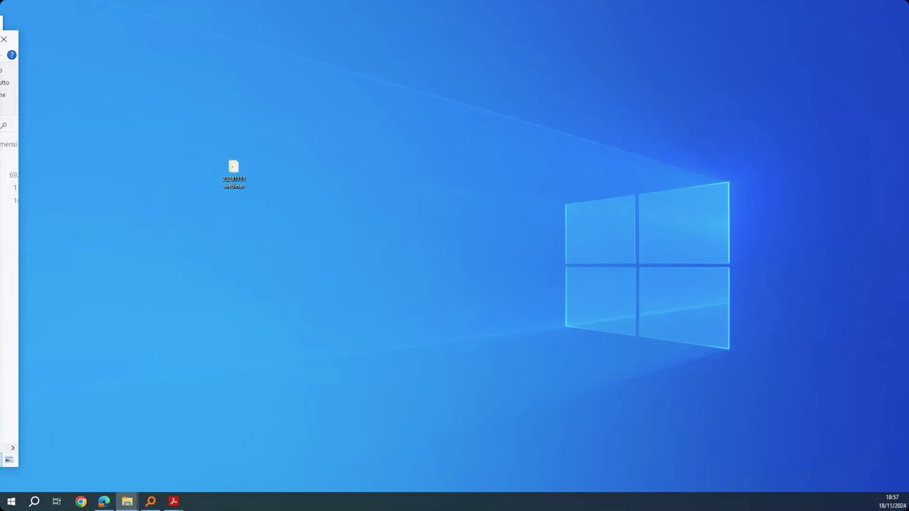
left_click_drag(342, 91, 459, 103)
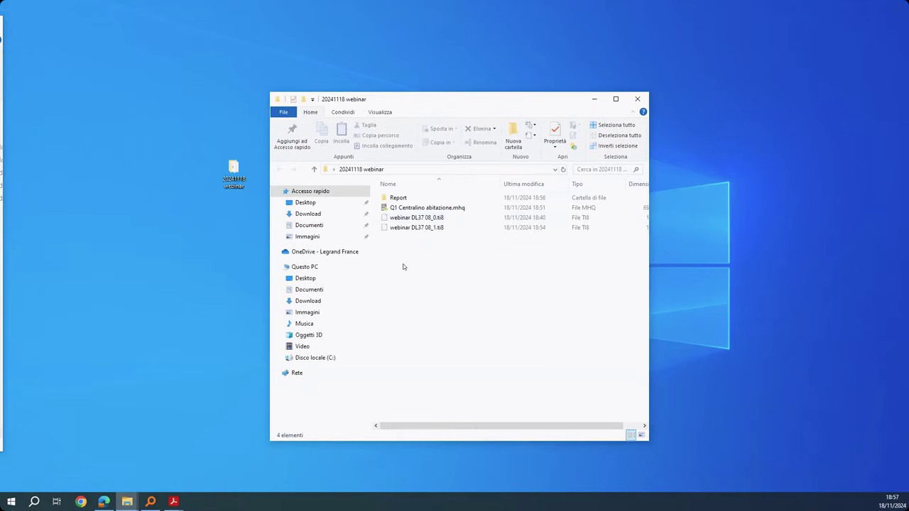
left_click(401, 199)
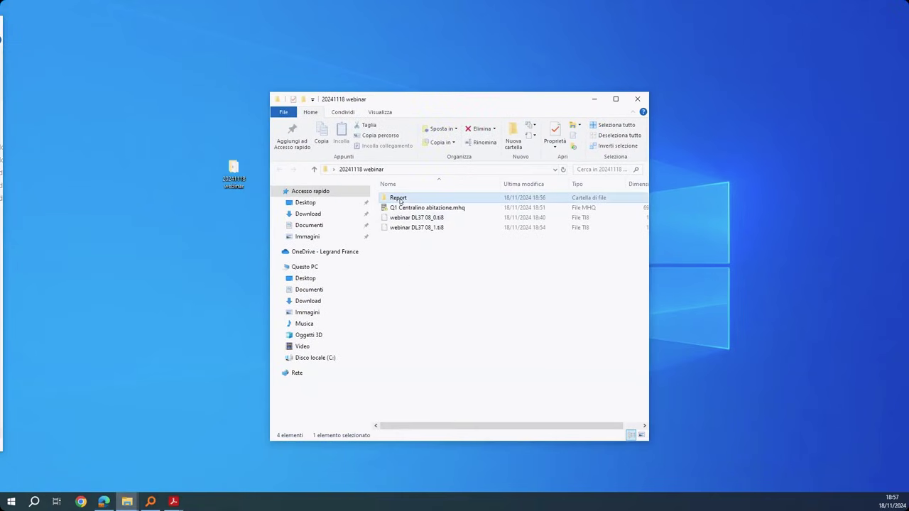
double_click(400, 200)
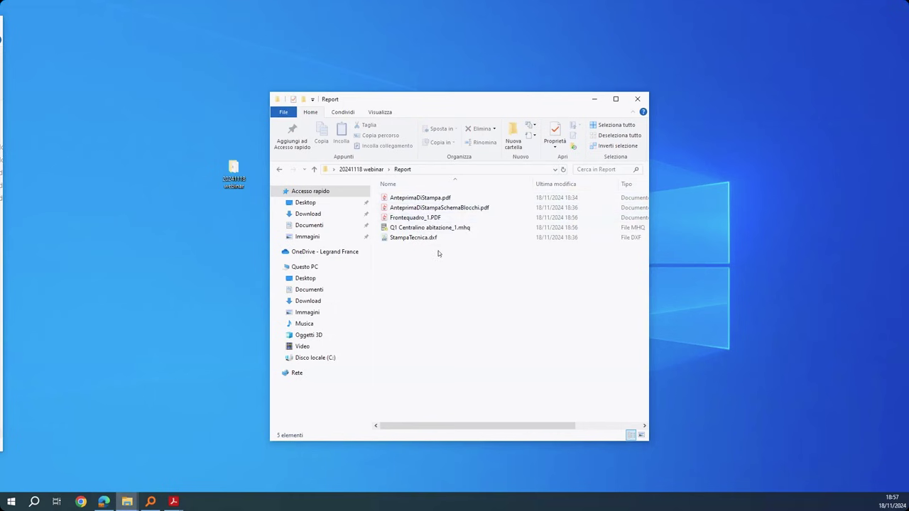
left_click(432, 228)
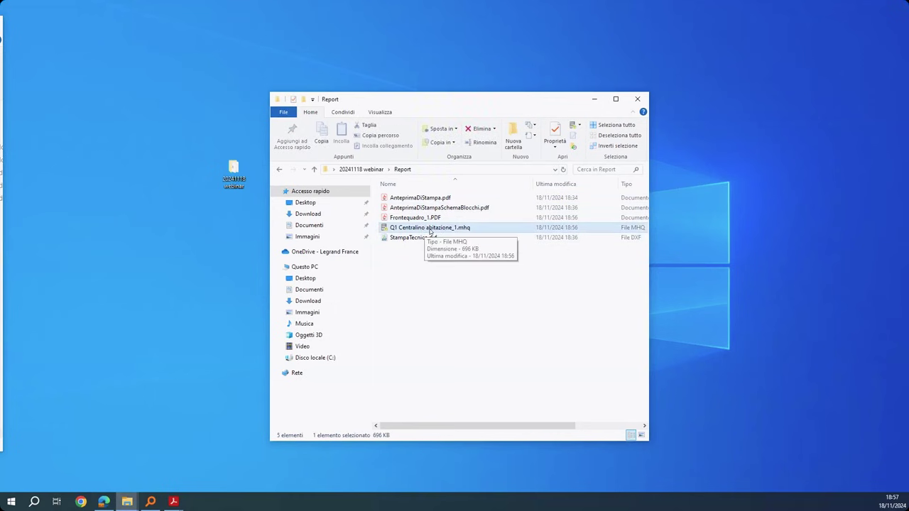
key("alt+Up")
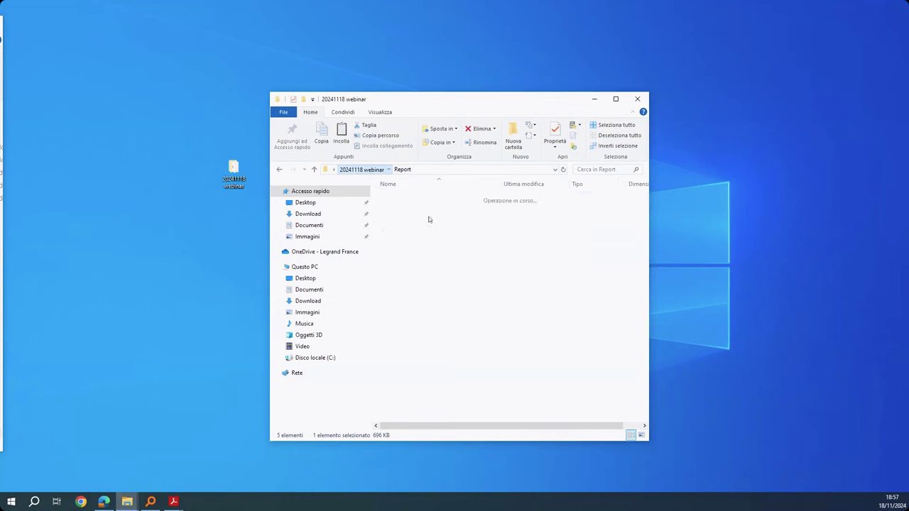
key("ctrl+v")
left_click(426, 264)
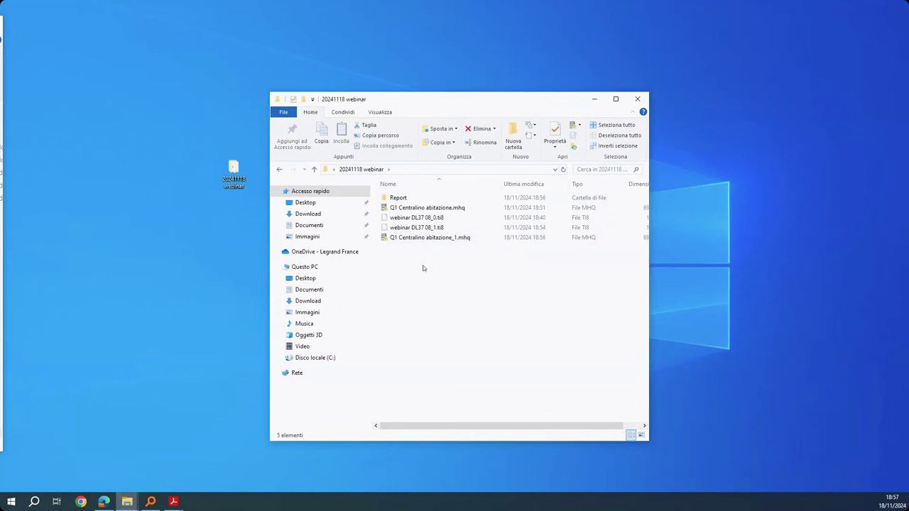
Sort the 20241118 webinar folder by name and check the contents of its Report subfolder
left_click(411, 186)
left_click(405, 188)
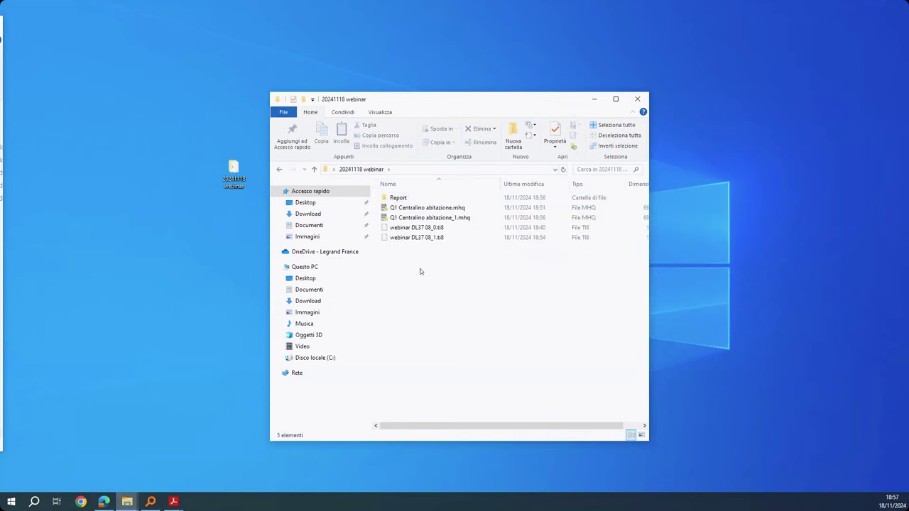
double_click(400, 198)
left_click(391, 185)
left_click(360, 169)
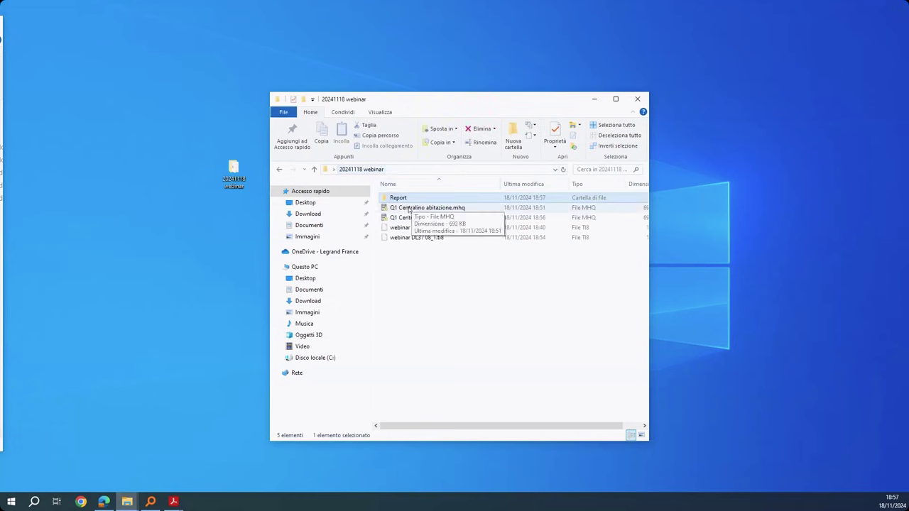
left_click(426, 264)
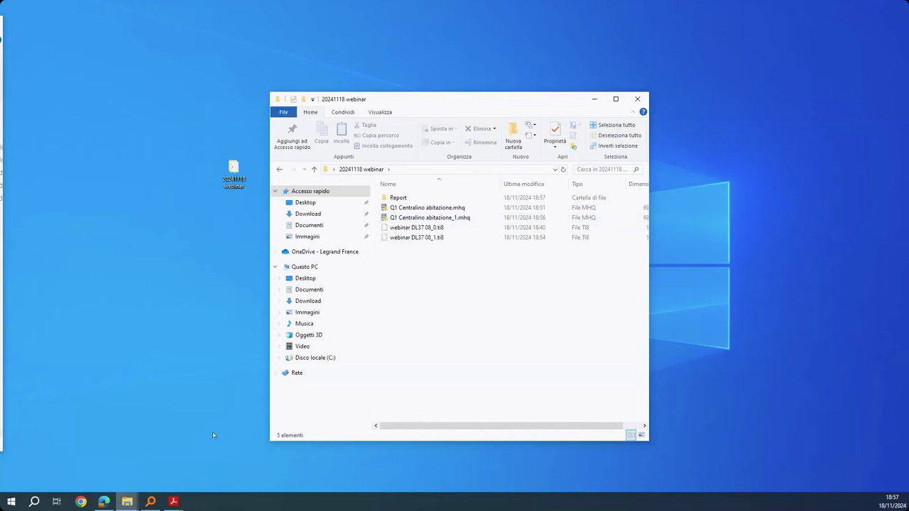
Launch TiQuadri 1.5
mouse_move(106, 505)
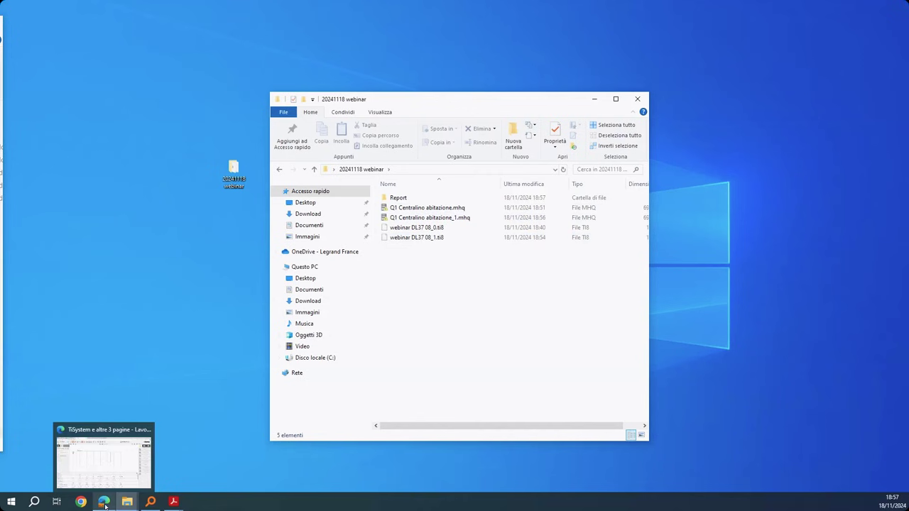
left_click(13, 501)
type("tiq")
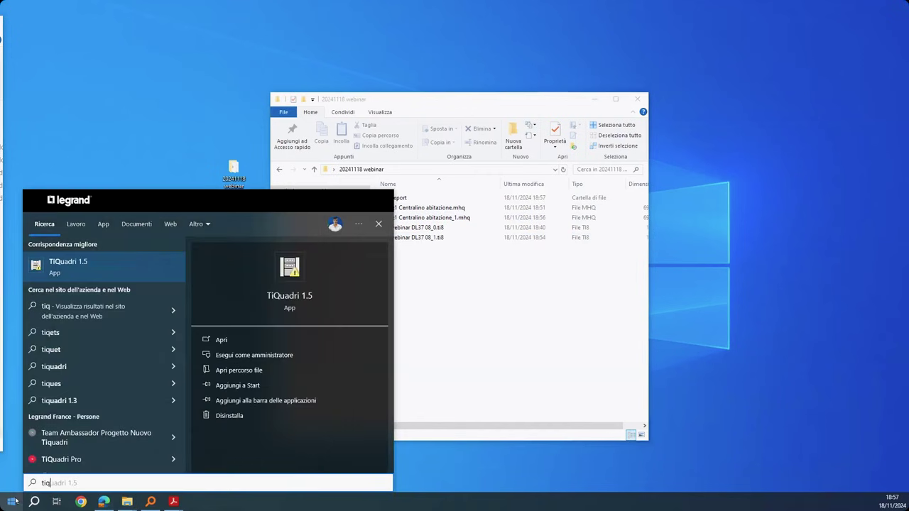
left_click(68, 267)
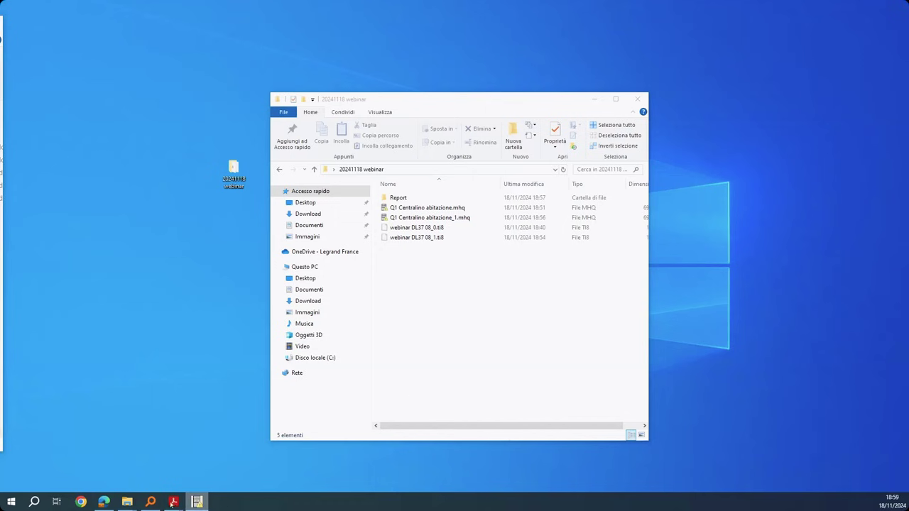
Switch to TiSystem, go to the upstream AVQ - Avanquadro board and delete its line 5
left_click(104, 502)
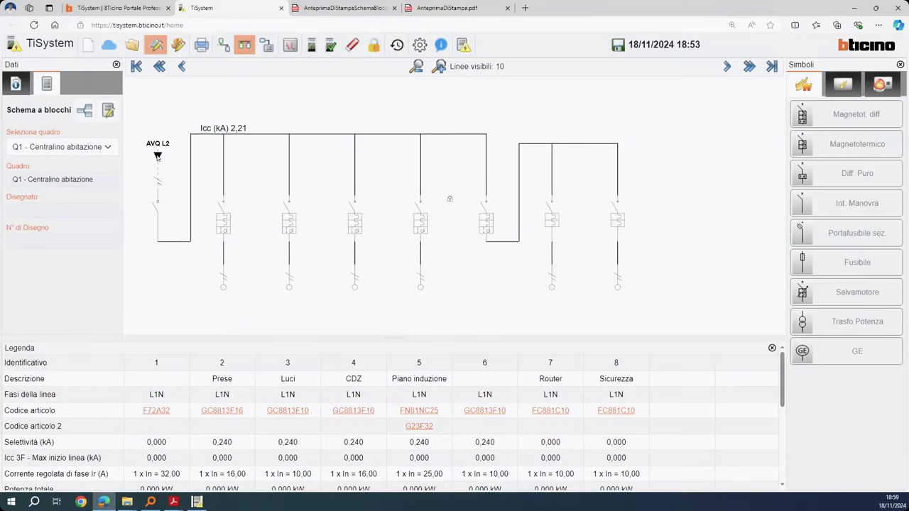
left_click(157, 157)
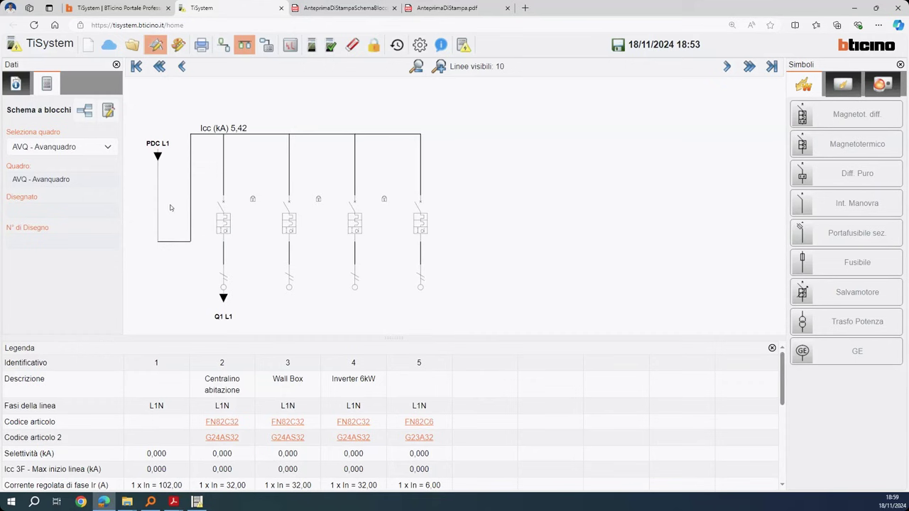
left_click(415, 224)
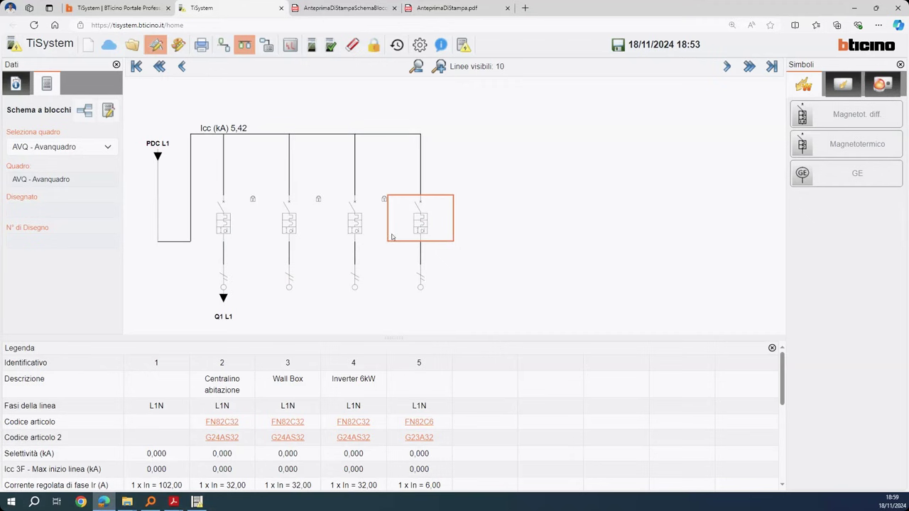
key("Delete")
key("Return")
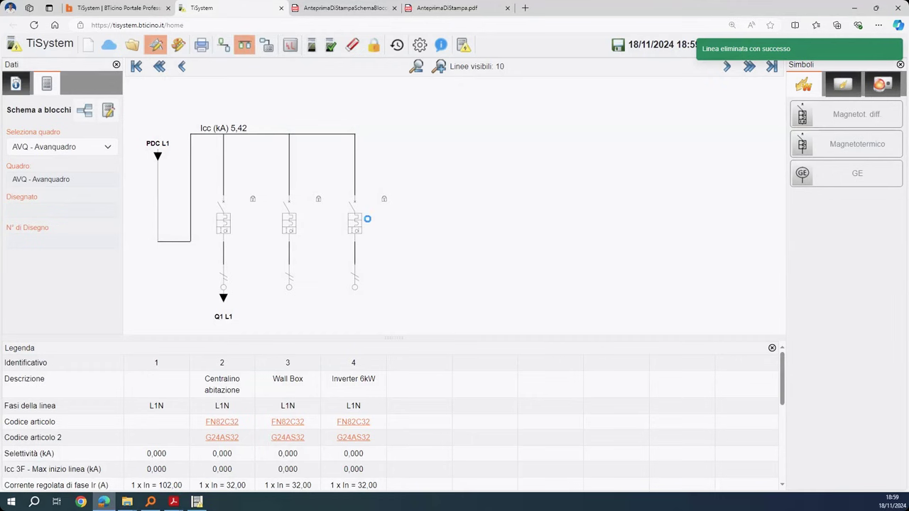
Select the empty device position on incoming line 1 of the AVQ - Avanquadro board
left_click(367, 219)
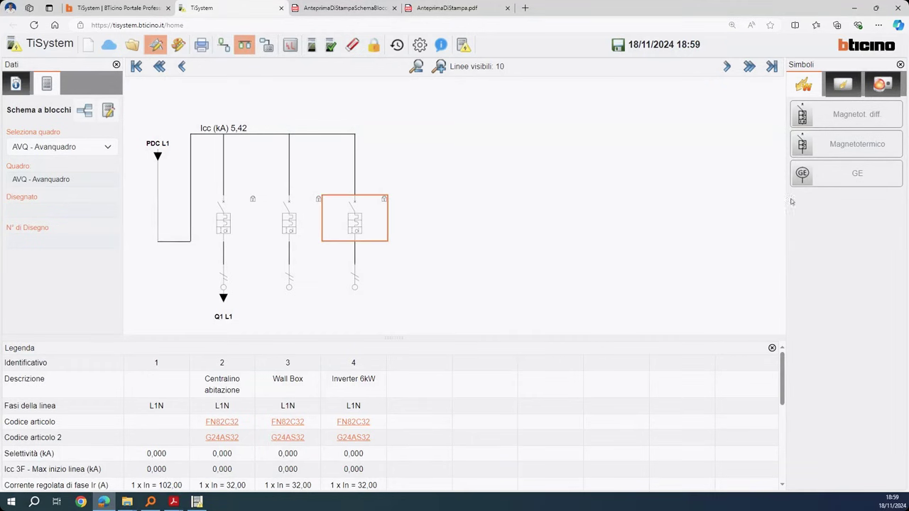
left_click(814, 88)
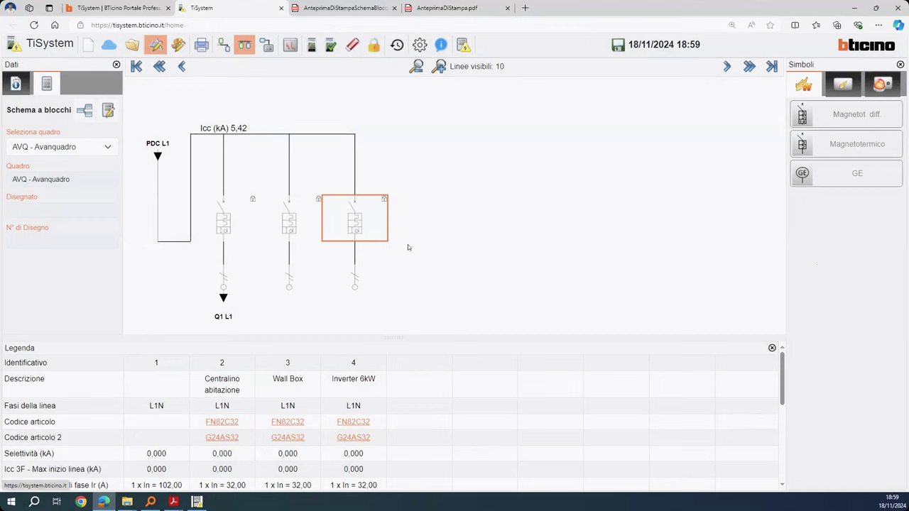
left_click(169, 216)
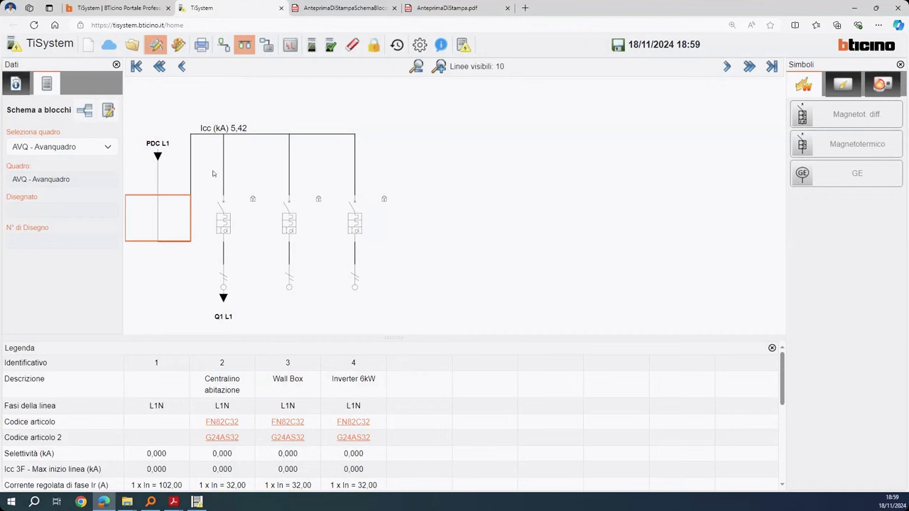